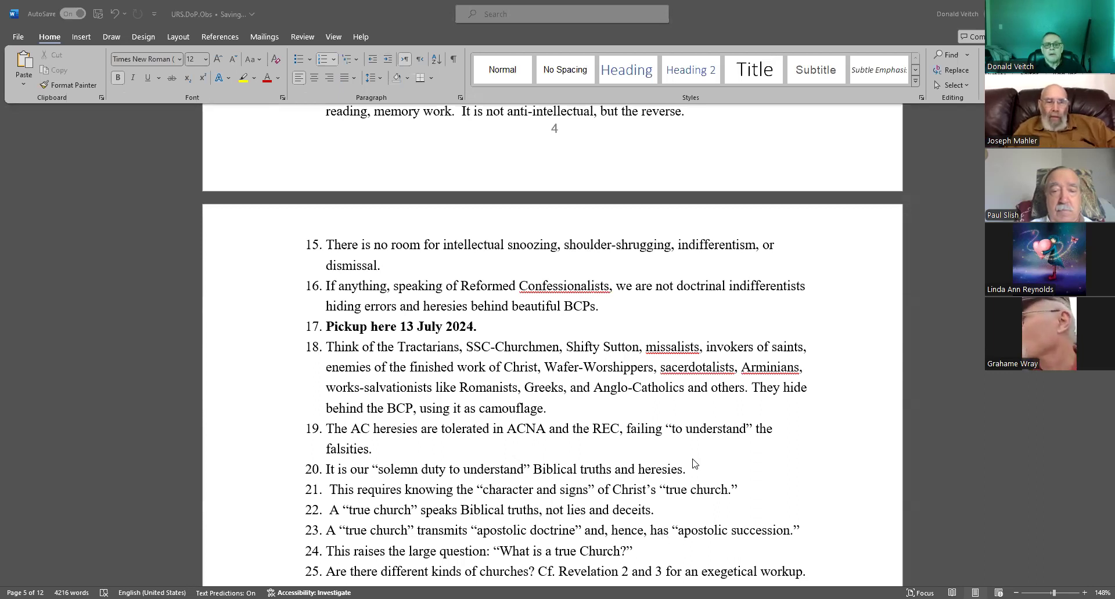
scroll(695, 496, up, 5)
scroll(697, 536, up, 1)
scroll(690, 522, up, 5)
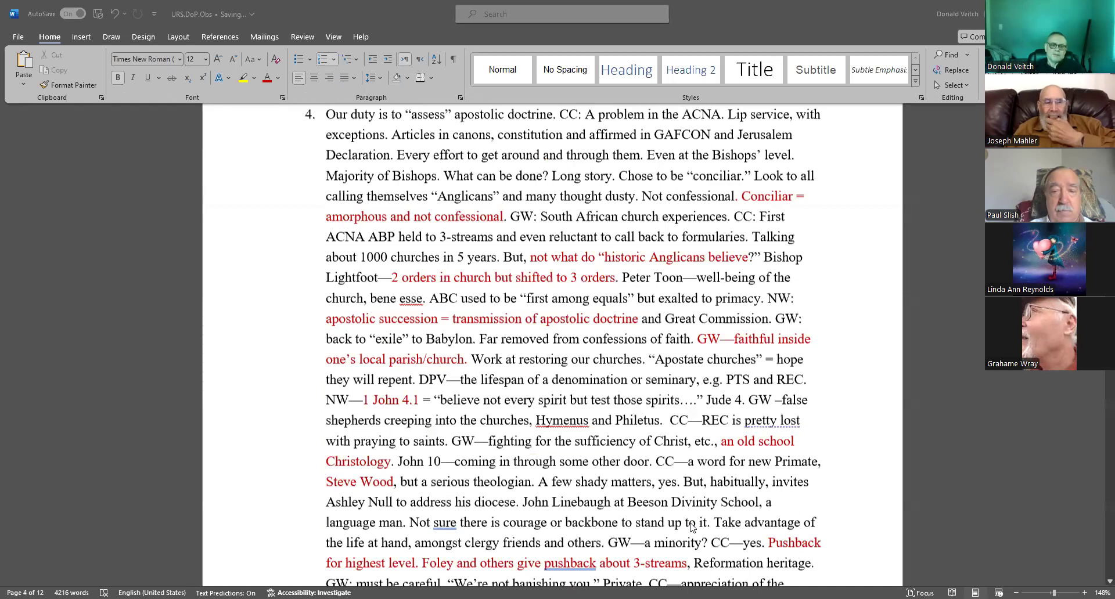
scroll(692, 527, up, 5)
scroll(692, 528, up, 10)
scroll(692, 528, up, 5)
scroll(693, 530, up, 4)
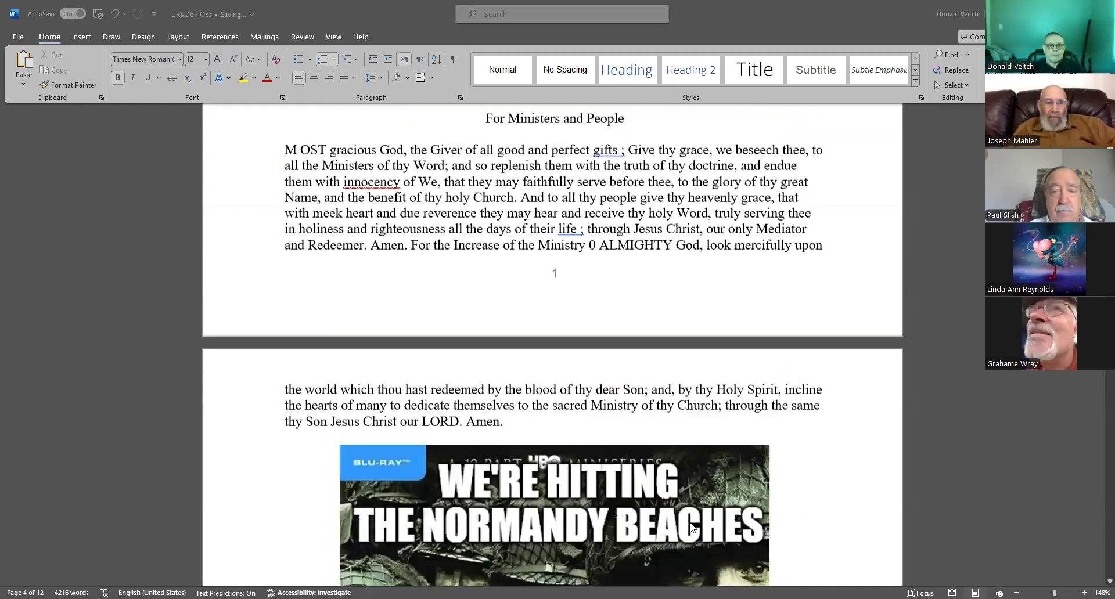
scroll(692, 529, up, 5)
scroll(692, 528, up, 7)
scroll(666, 494, up, 1)
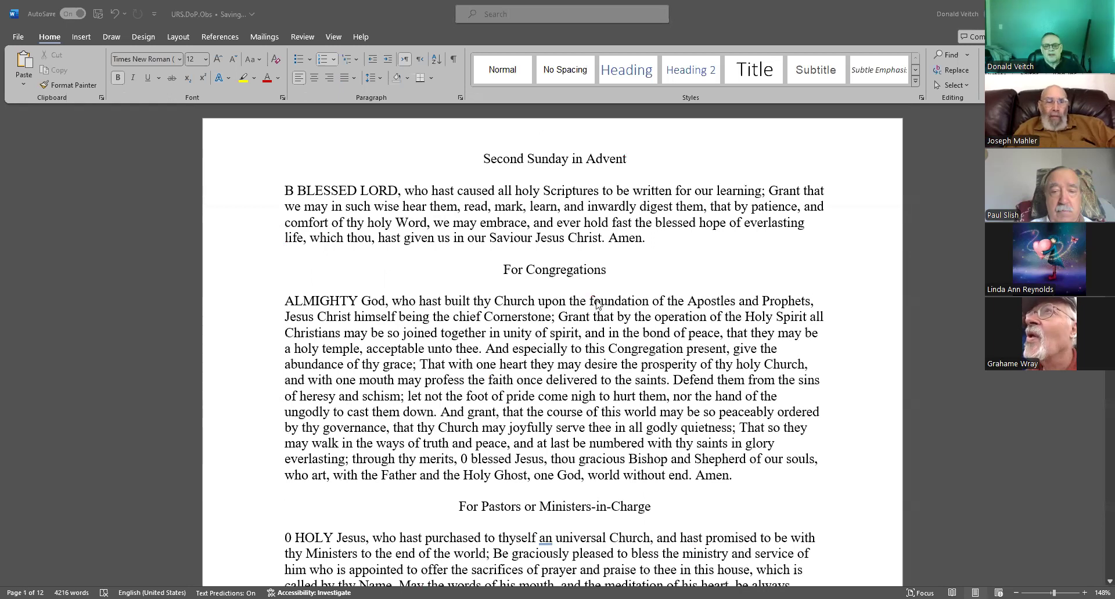
scroll(592, 312, down, 3)
scroll(578, 331, up, 3)
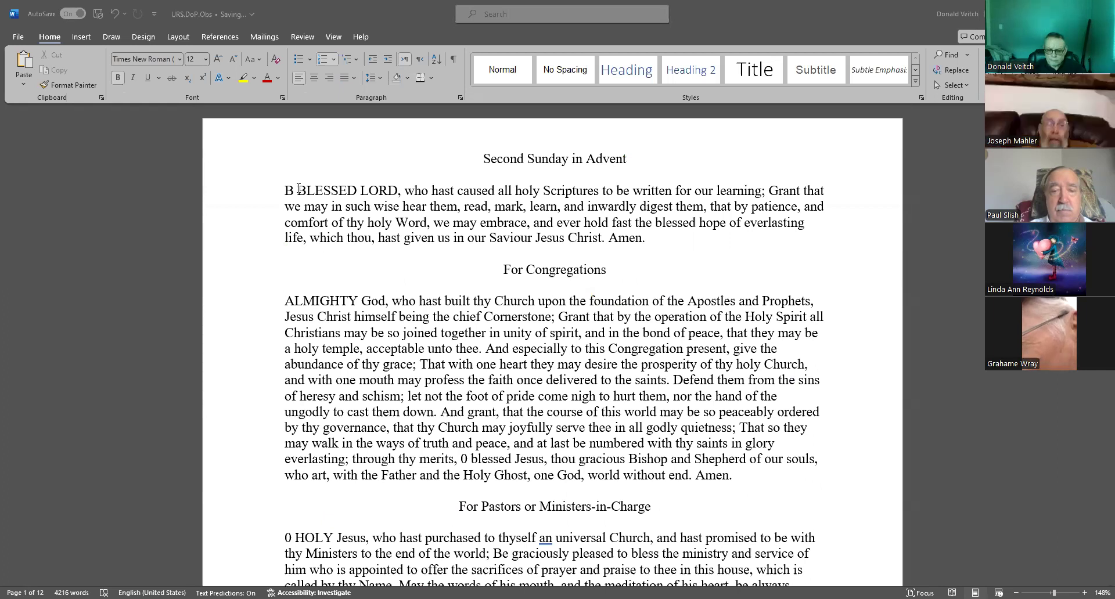
Remove the stray letter so the first prayer begins BLESSED LORD
key(BackSpace)
key(BackSpace)
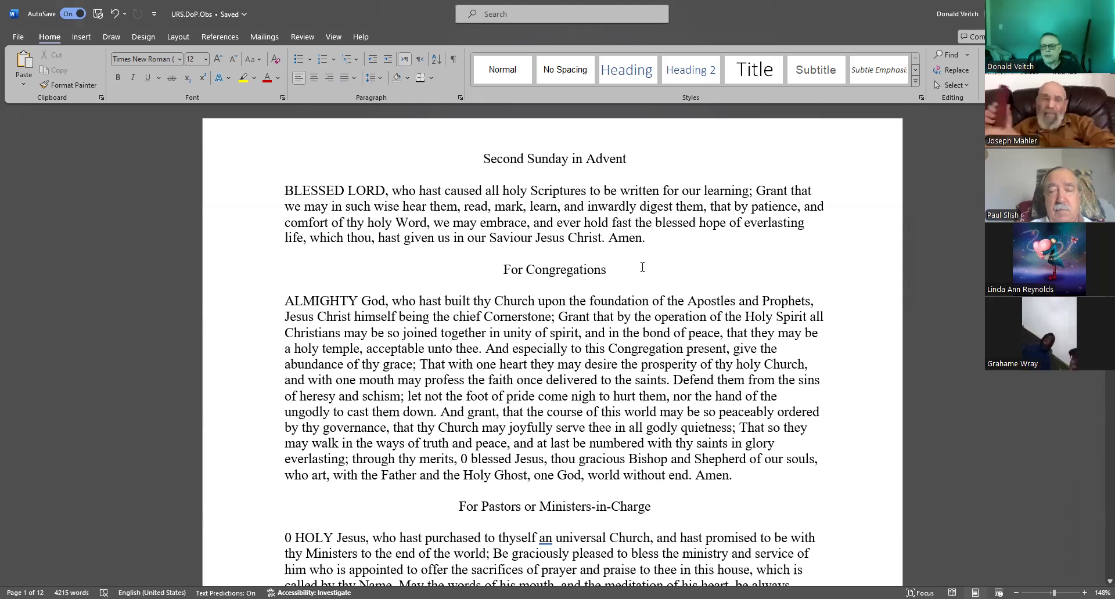
scroll(642, 268, down, 3)
scroll(641, 267, up, 1)
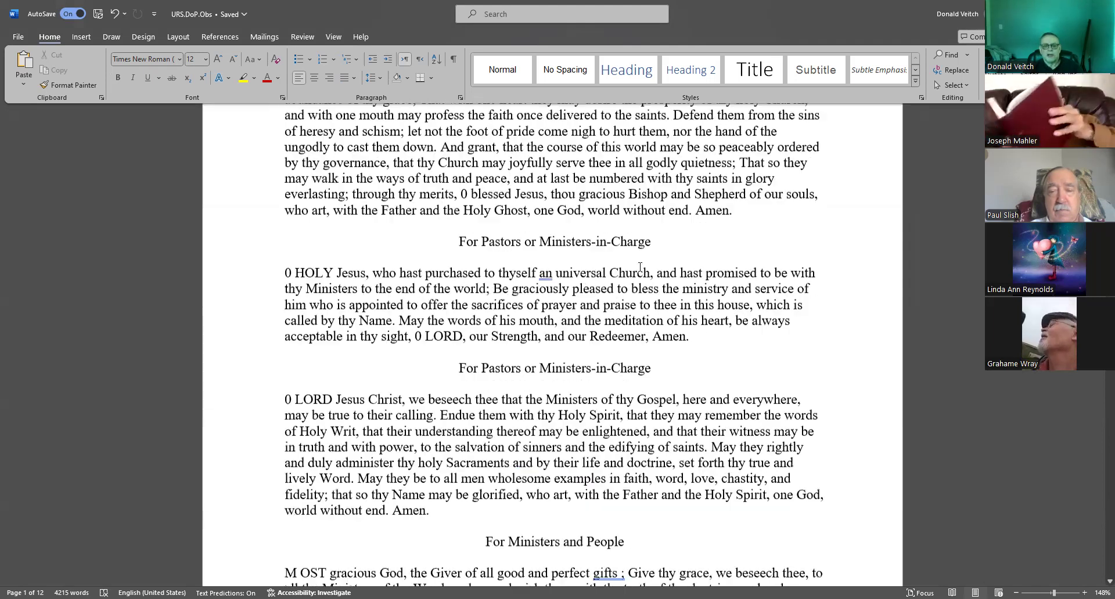
scroll(639, 267, down, 5)
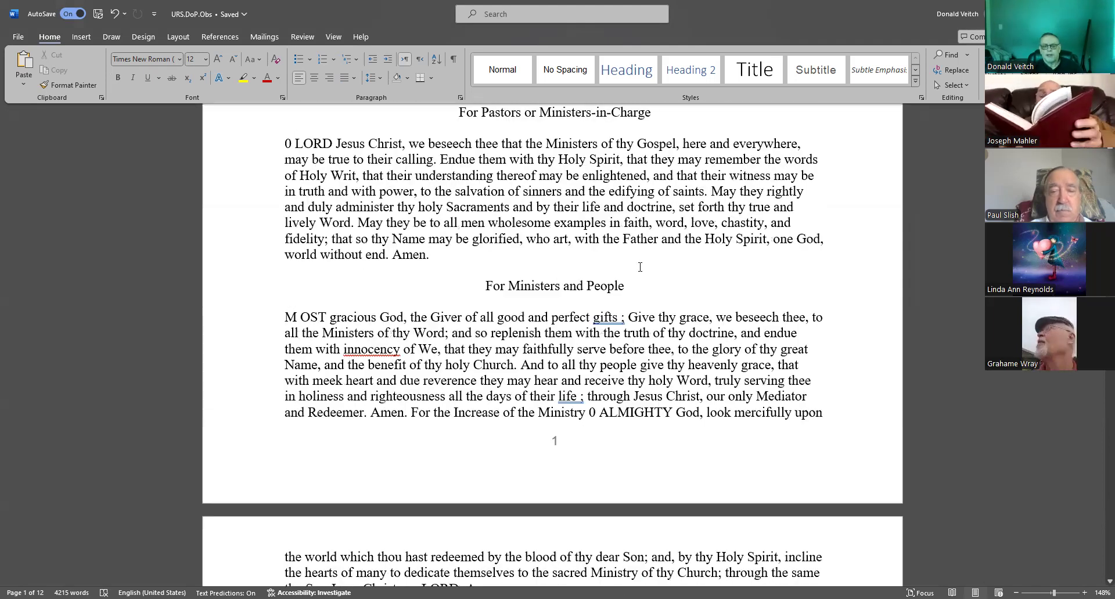
scroll(639, 267, down, 4)
scroll(805, 465, down, 2)
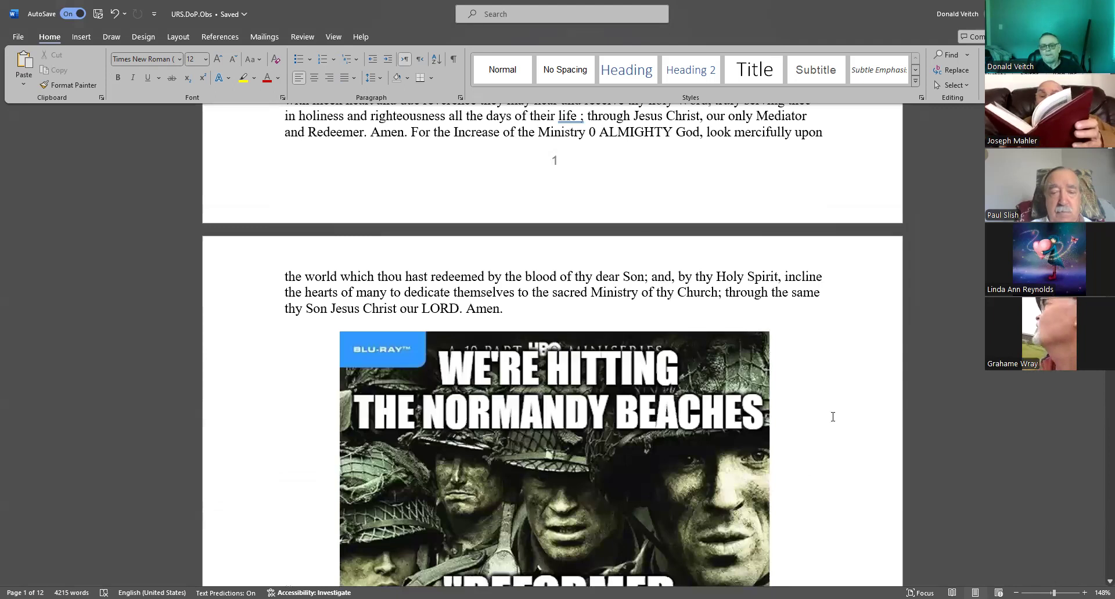
scroll(831, 417, down, 3)
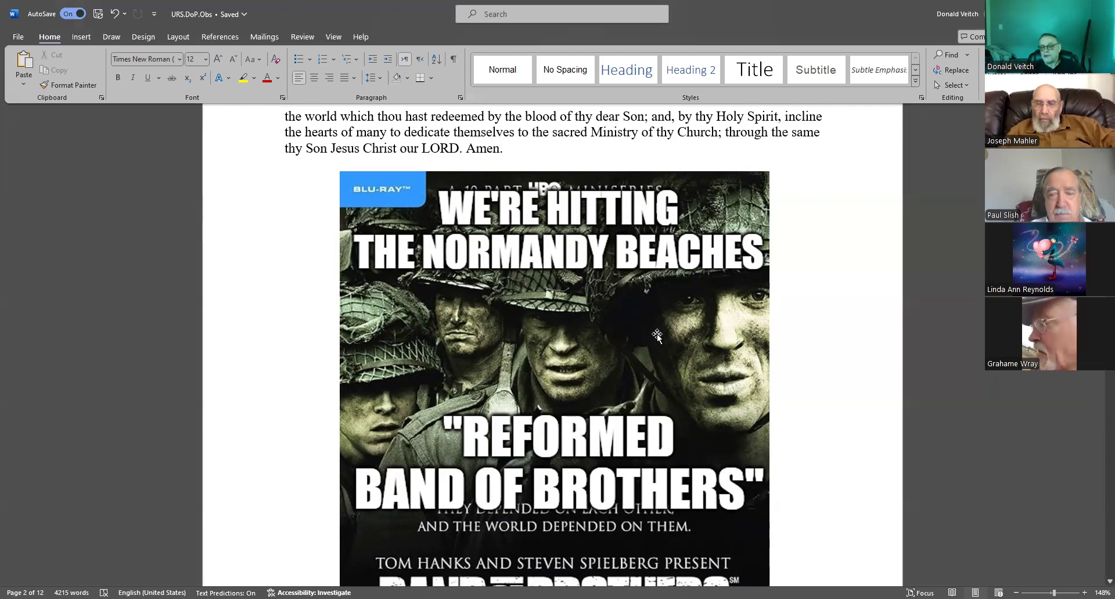
scroll(657, 336, down, 1)
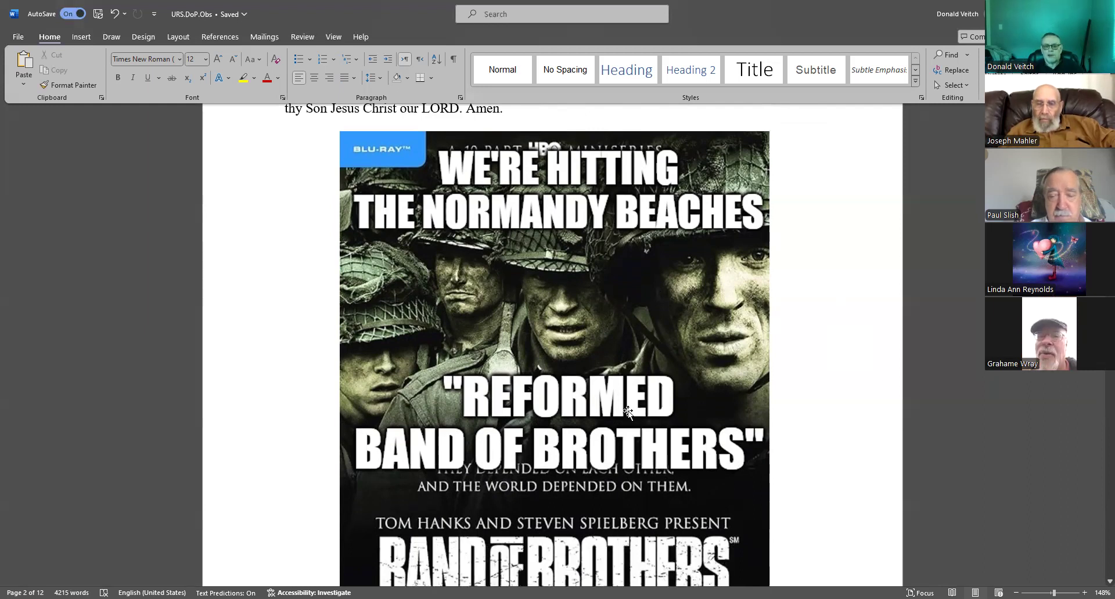
scroll(796, 375, down, 2)
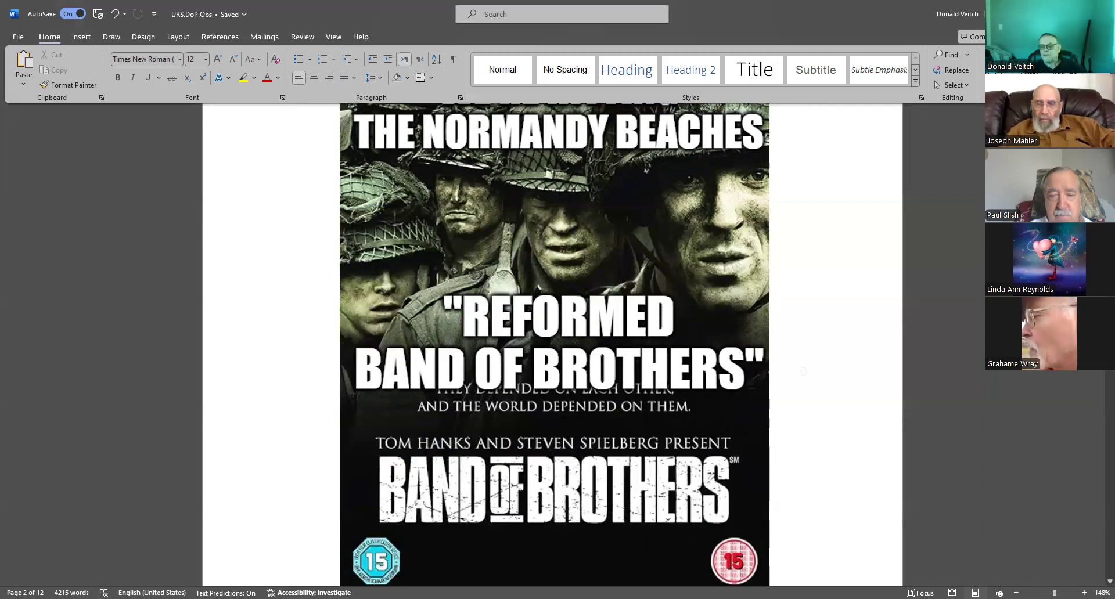
scroll(801, 370, down, 3)
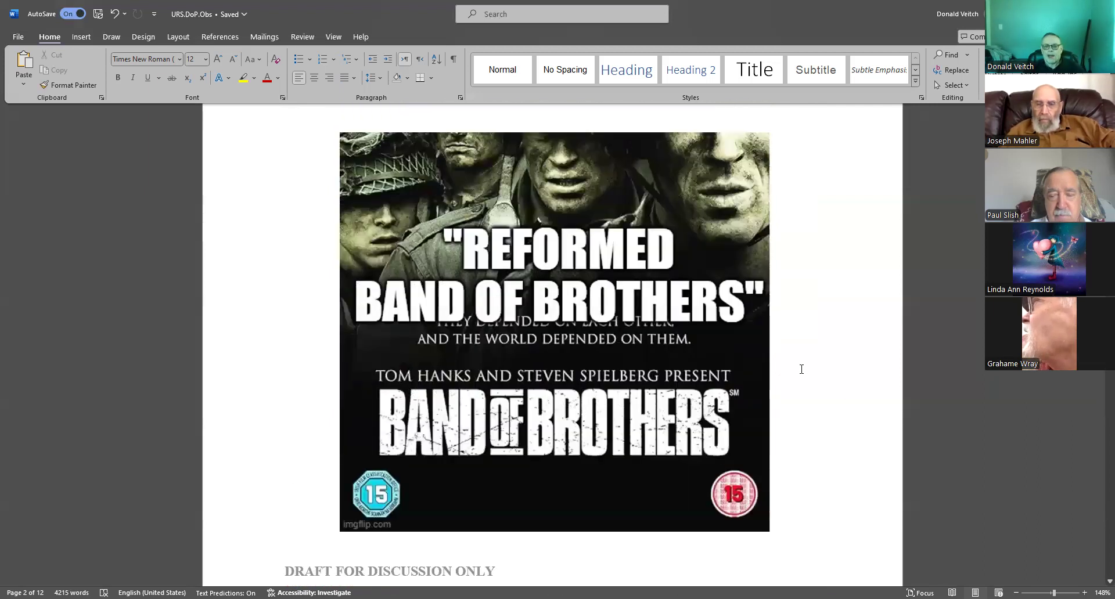
scroll(802, 370, up, 4)
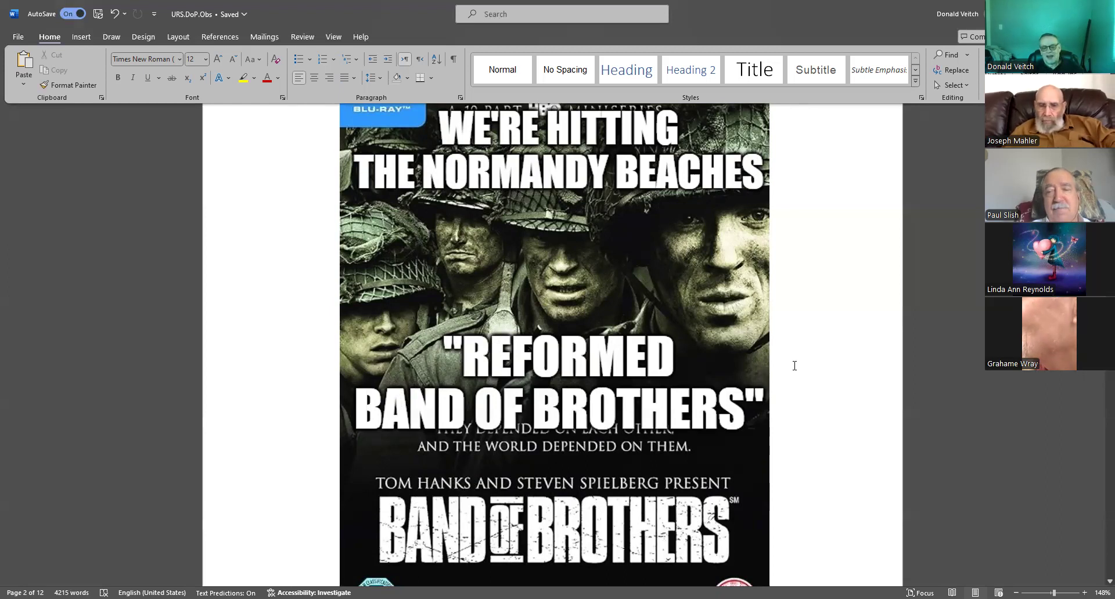
scroll(793, 367, down, 3)
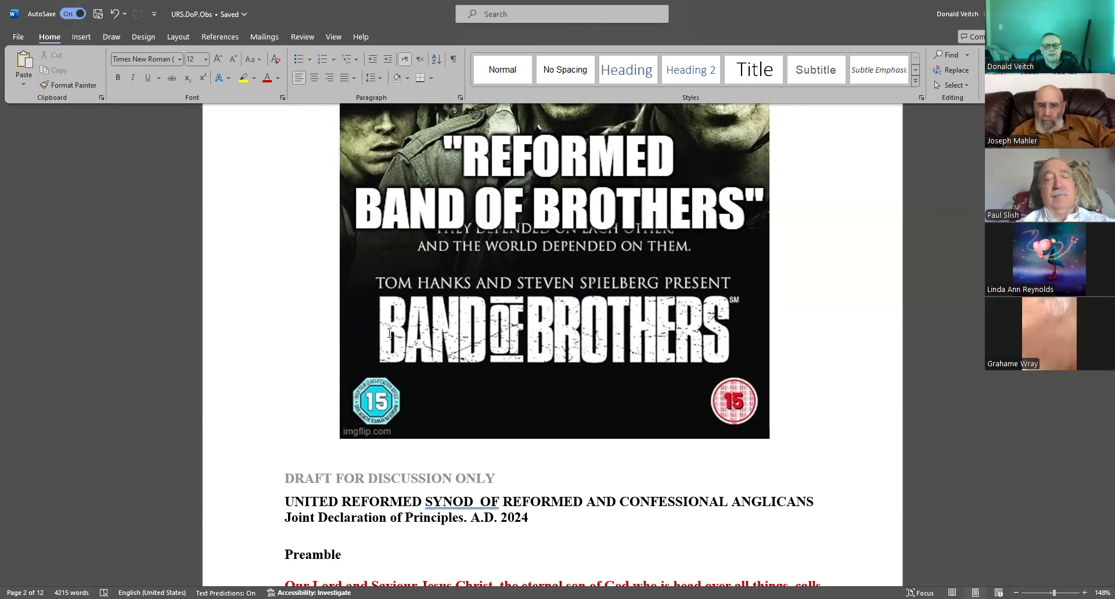
scroll(418, 329, down, 7)
scroll(414, 332, down, 1)
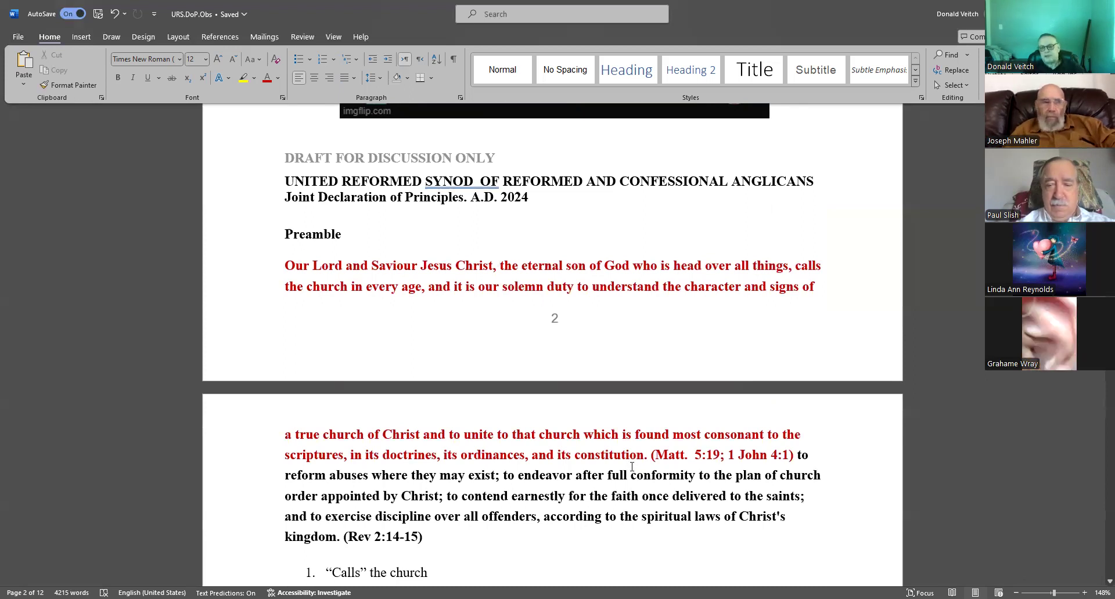
scroll(651, 443, down, 3)
scroll(654, 443, down, 1)
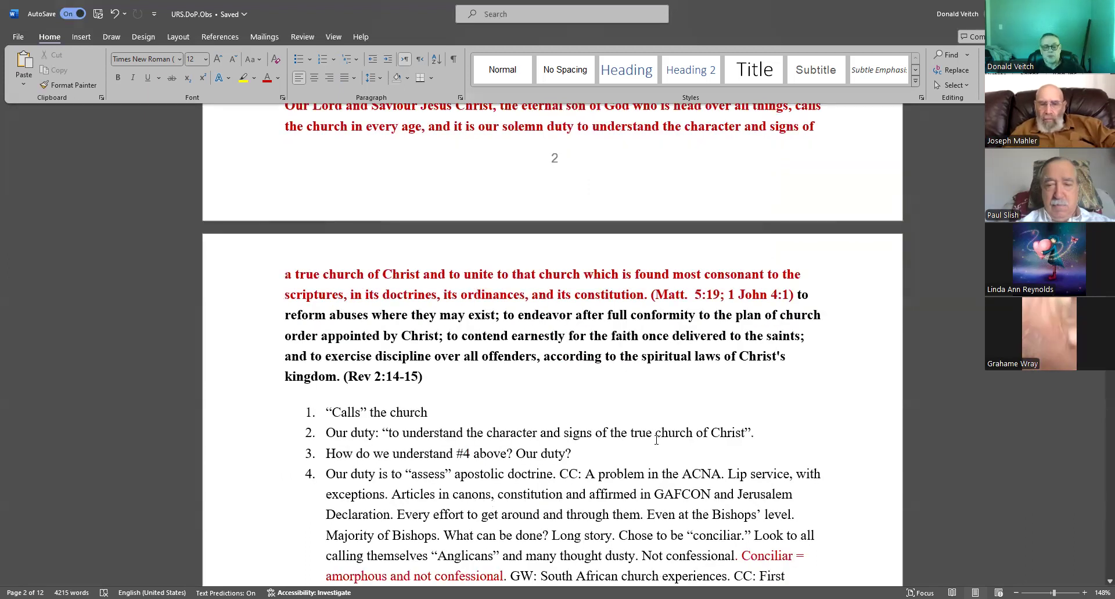
scroll(656, 440, down, 4)
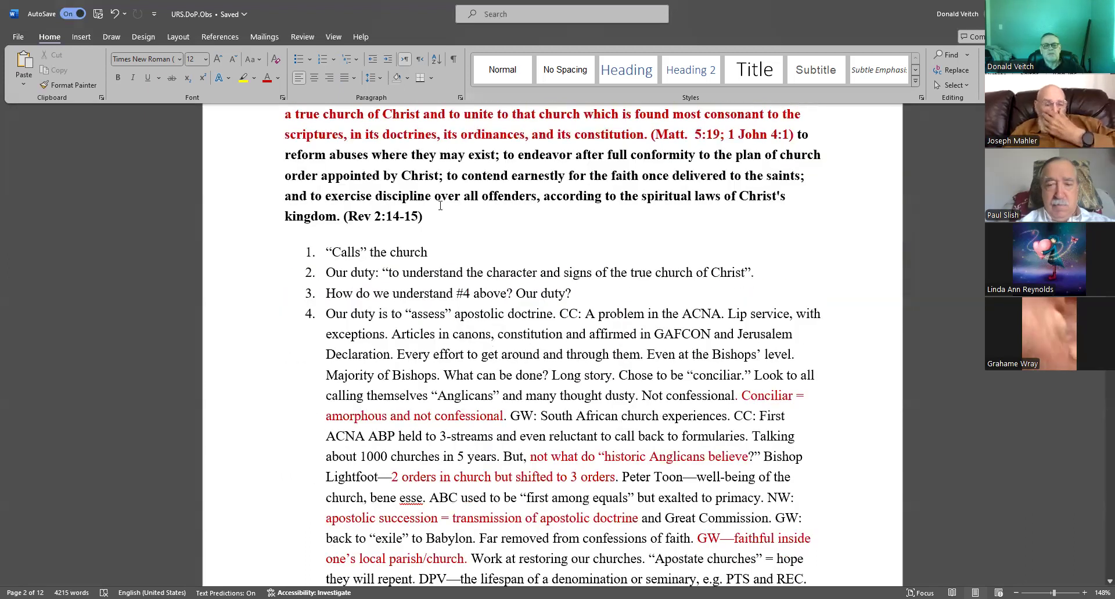
scroll(615, 415, down, 2)
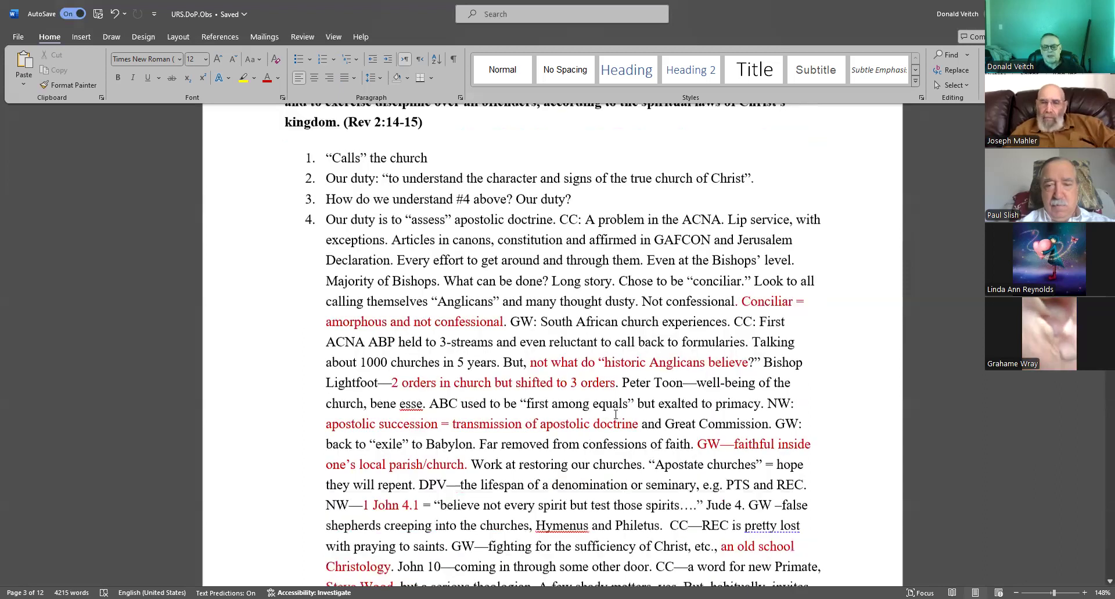
scroll(616, 414, down, 9)
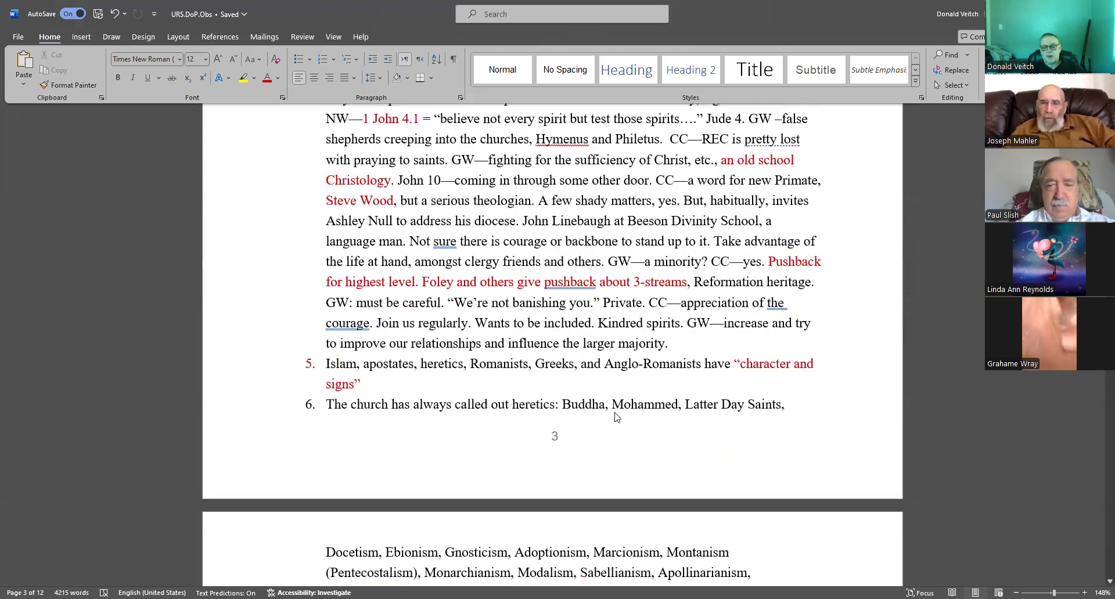
scroll(615, 418, down, 5)
scroll(615, 415, down, 1)
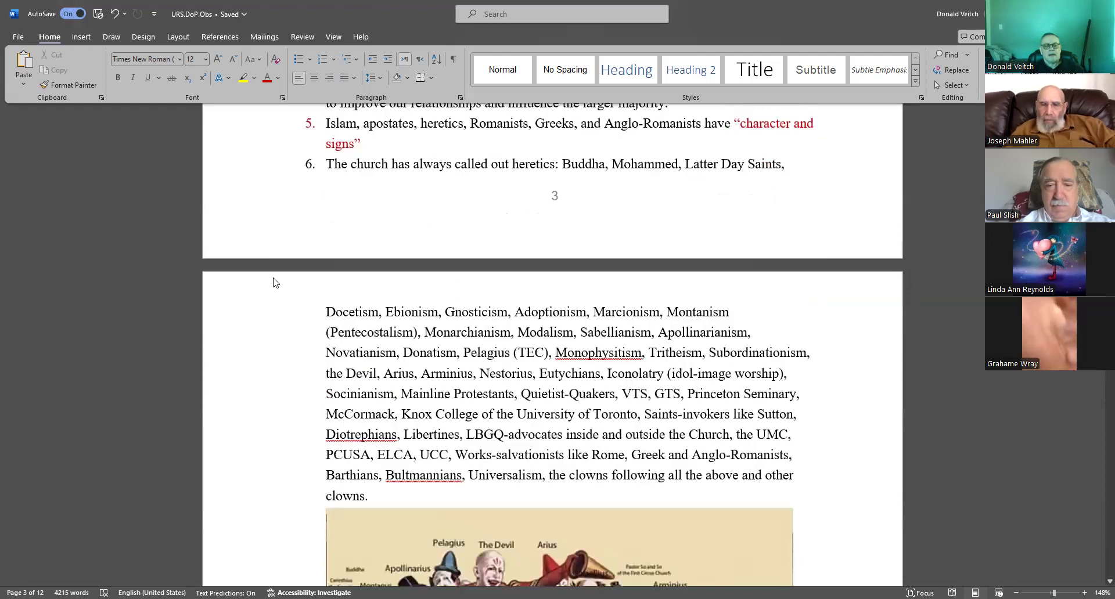
Review the heresy-names paragraph and items 17-19 while discussing, leaving the text unchanged
drag(326, 312, 379, 422)
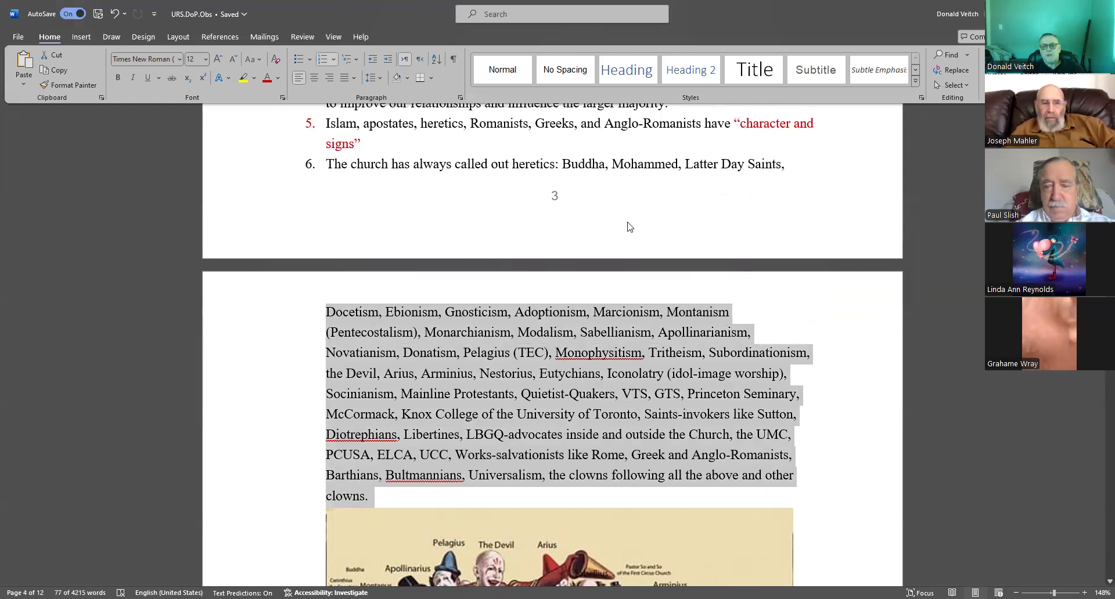
click(626, 228)
scroll(626, 228, down, 3)
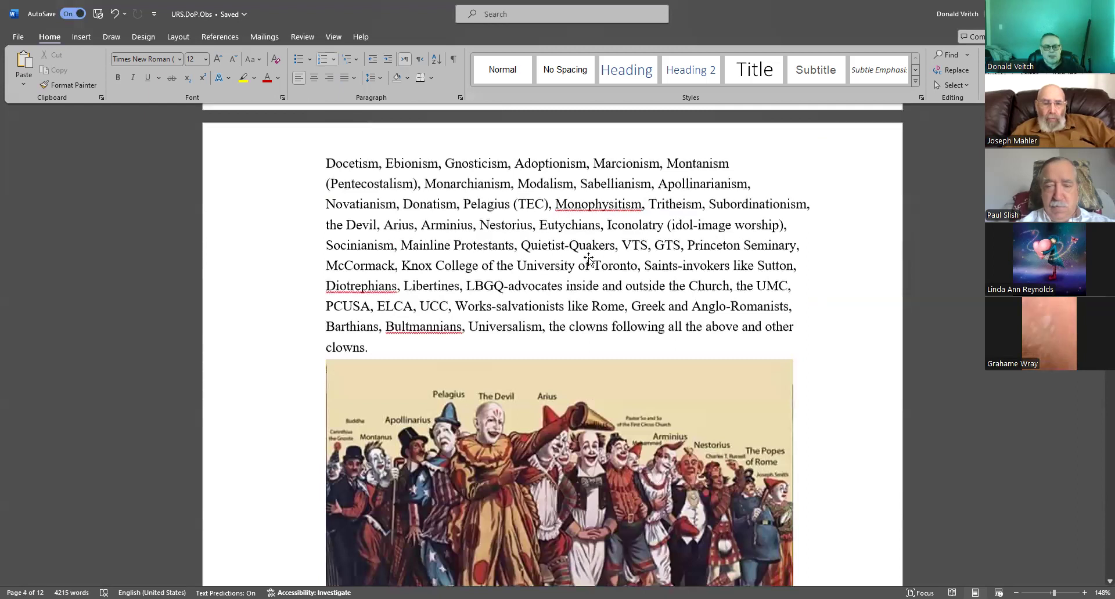
scroll(587, 256, down, 5)
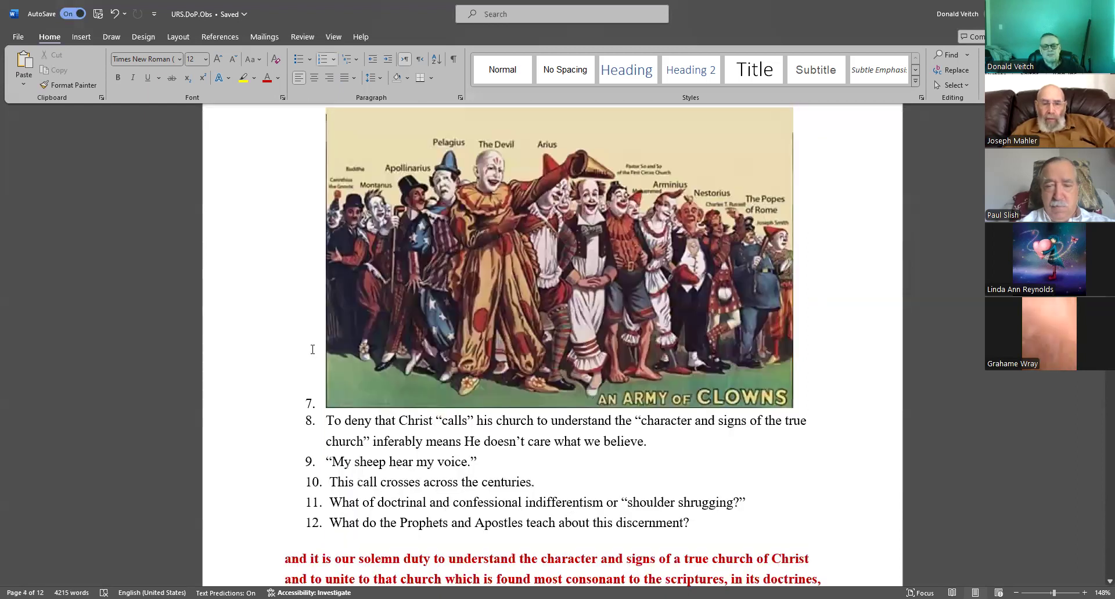
scroll(744, 393, down, 3)
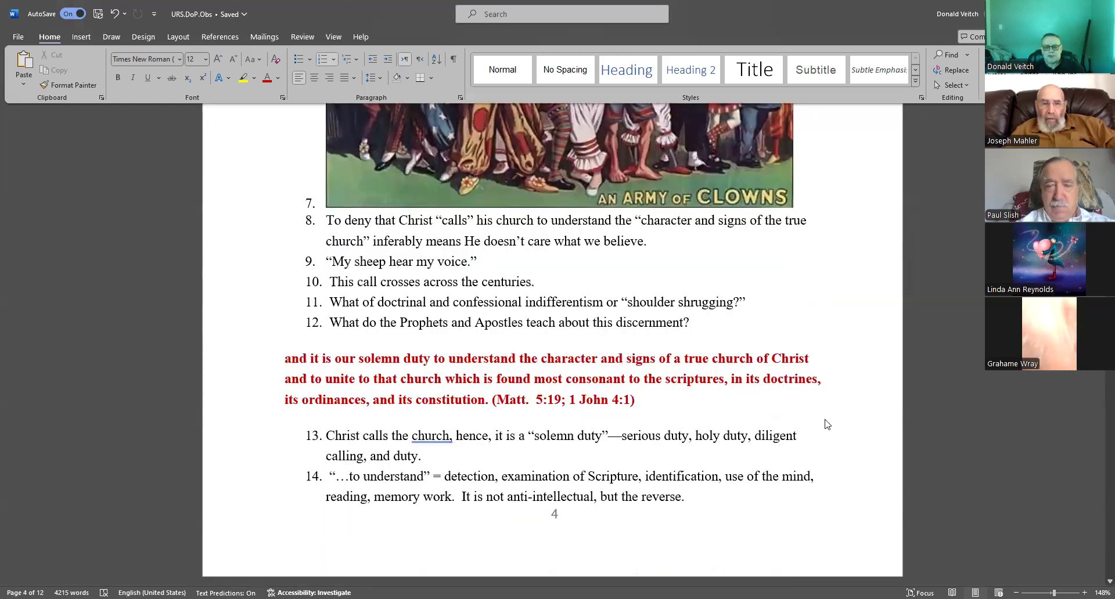
scroll(826, 419, down, 3)
scroll(826, 419, down, 1)
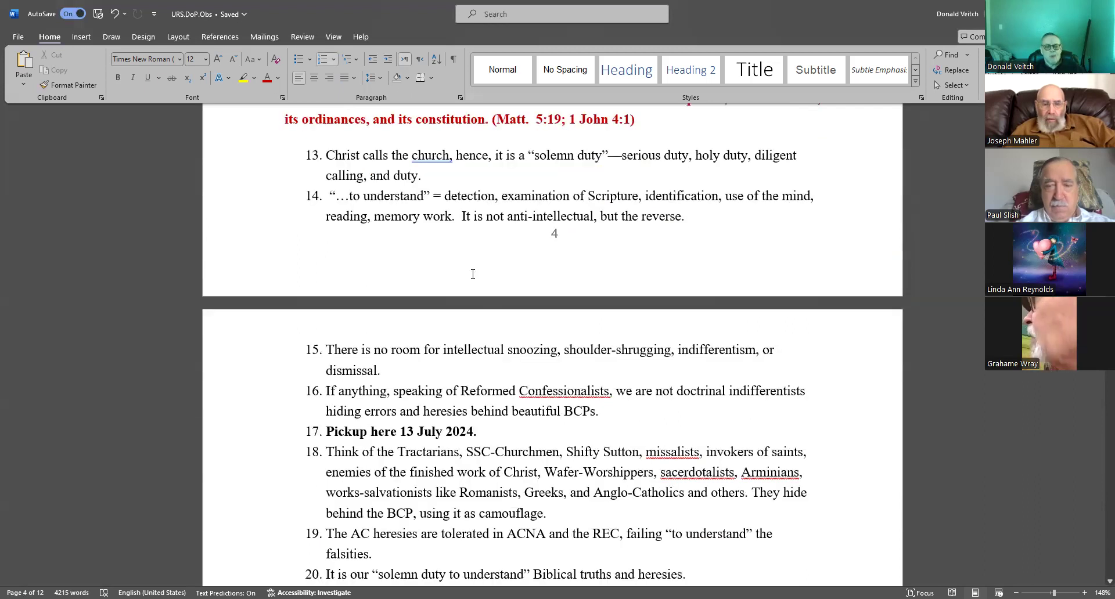
scroll(508, 319, up, 2)
scroll(507, 312, down, 3)
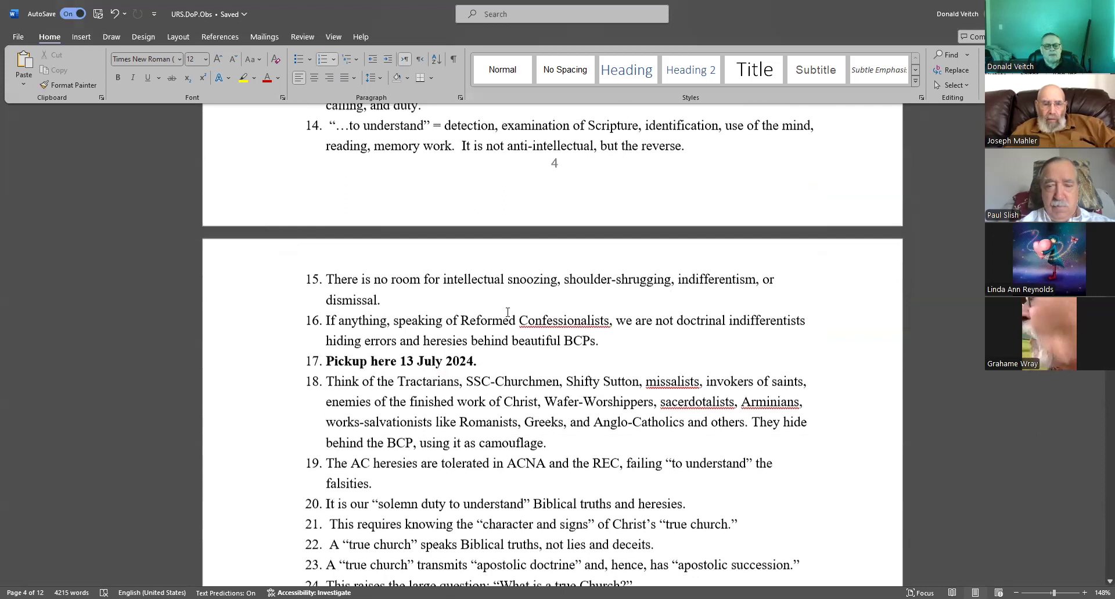
scroll(473, 316, down, 1)
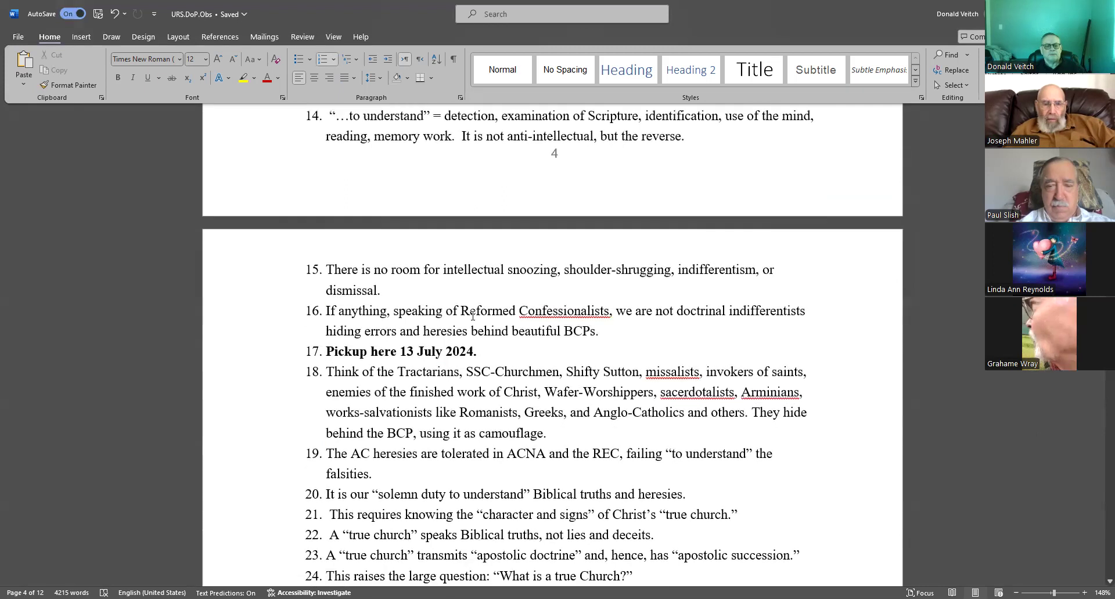
click(485, 350)
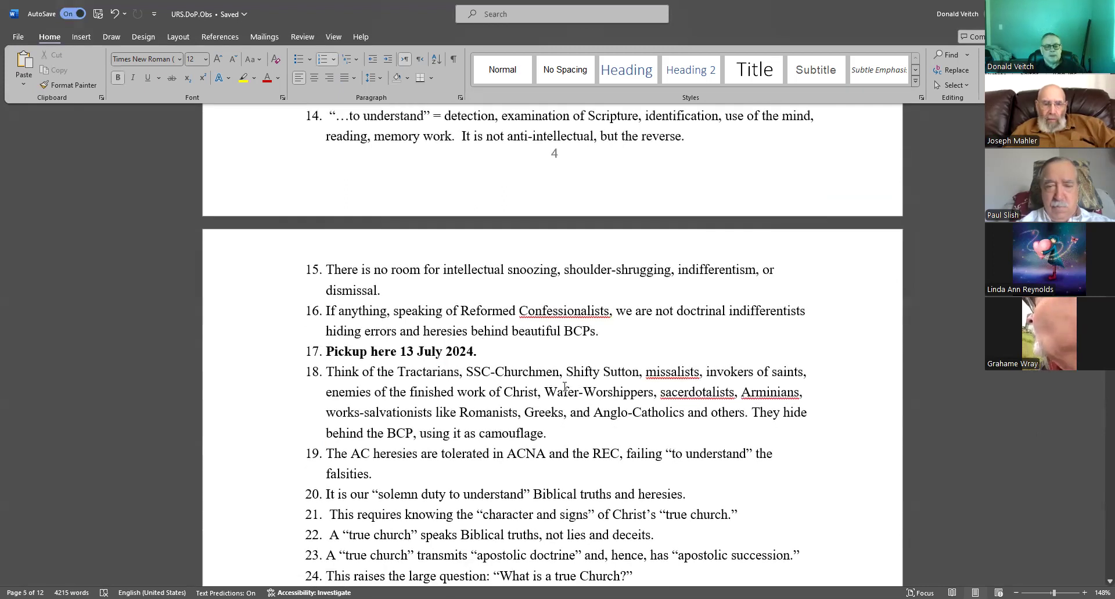
scroll(327, 297, down, 3)
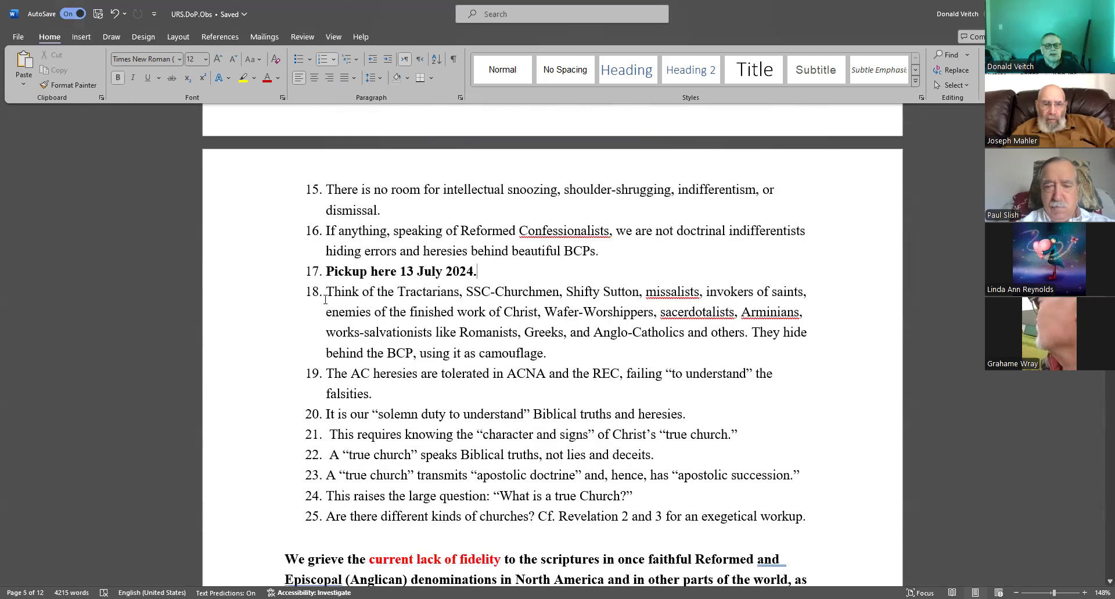
mouse_move(327, 292)
mouse_down()
mouse_move(440, 475)
mouse_move(799, 516)
mouse_up()
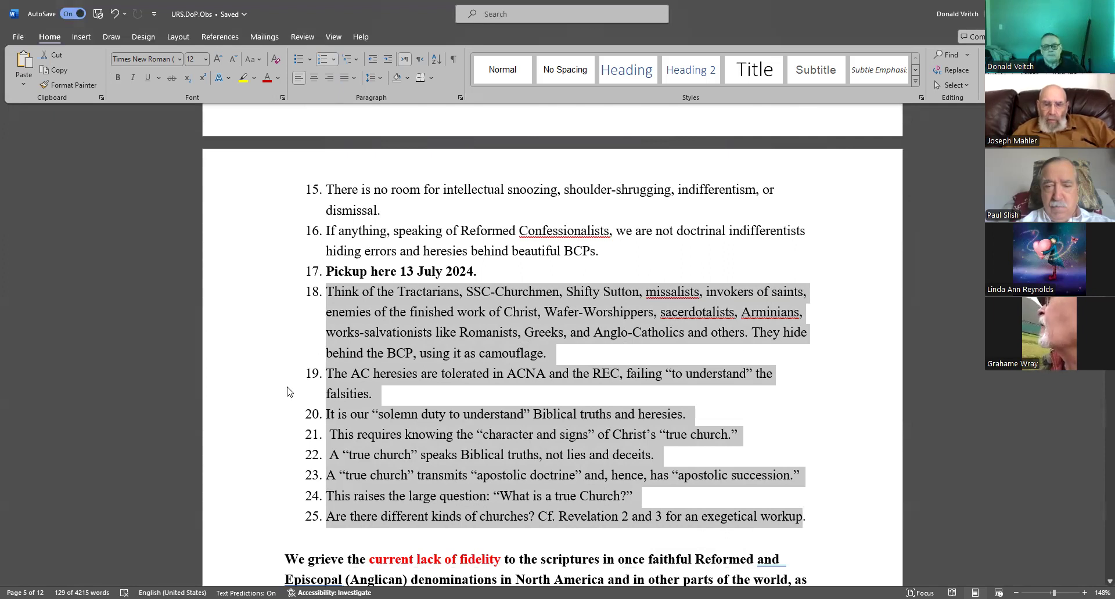
double_click(254, 392)
Add item 19: DPV on Tractarianism, Romish justification by fath and Bishop McIlvaine's “Oxford Divinity.”
click(693, 350)
key(Return)
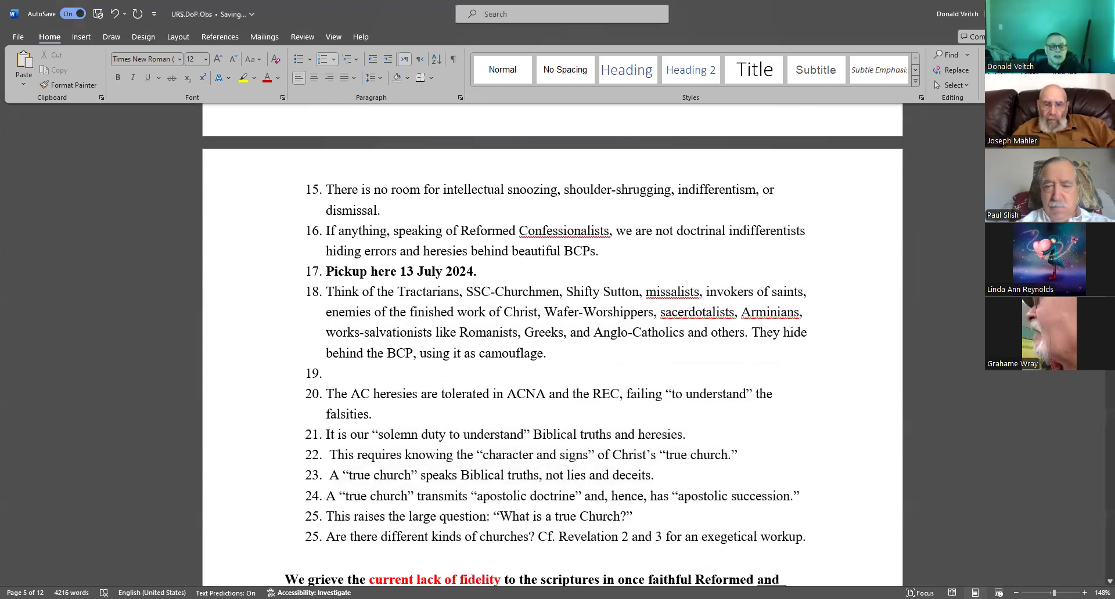
text(DPV:)
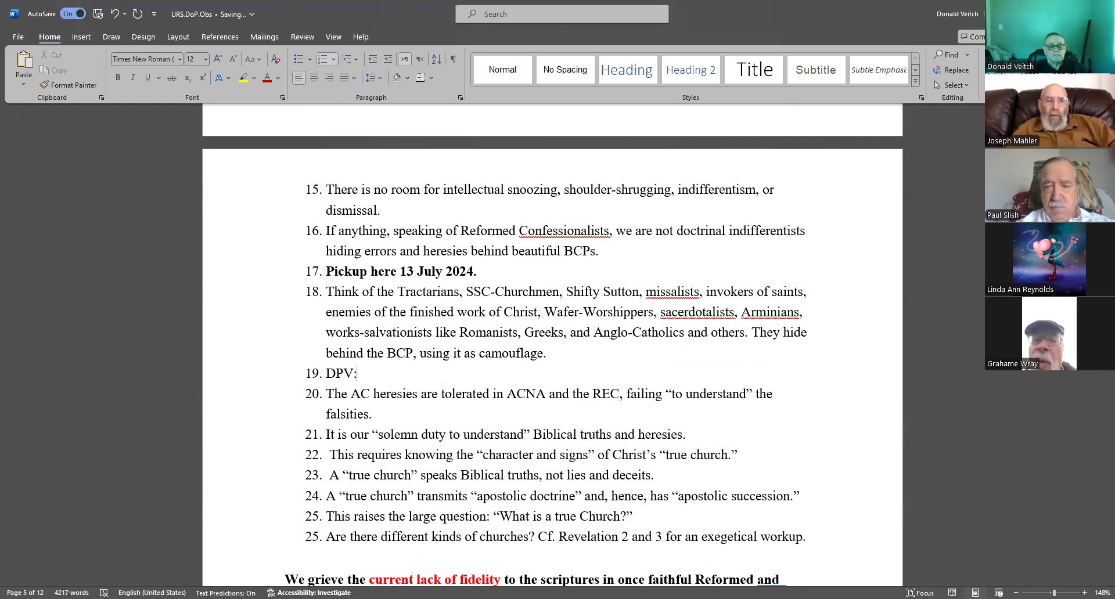
text( Tractar)
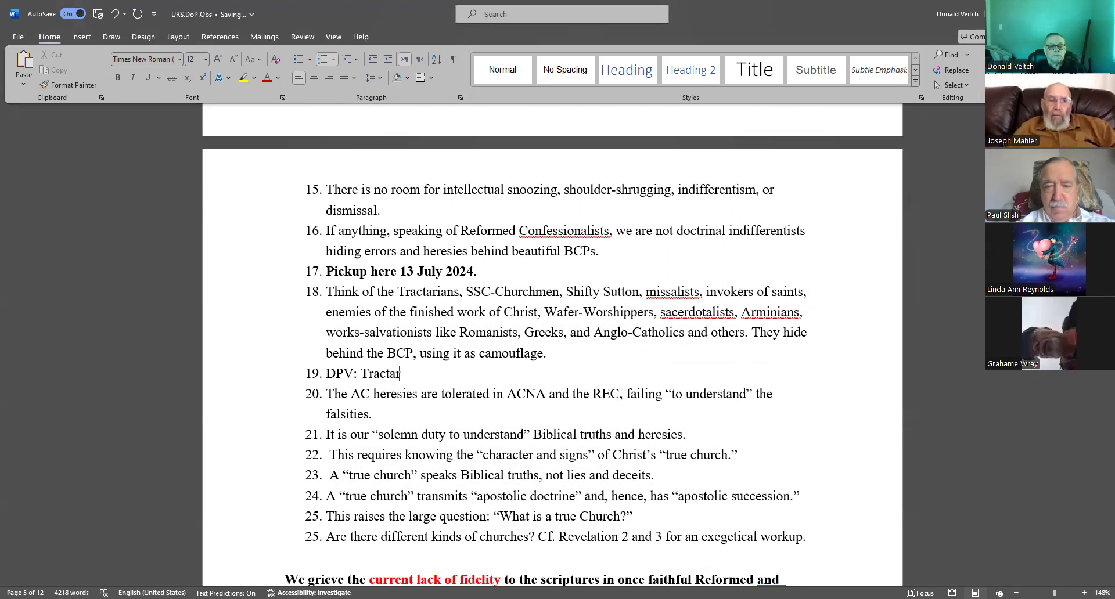
text(i)
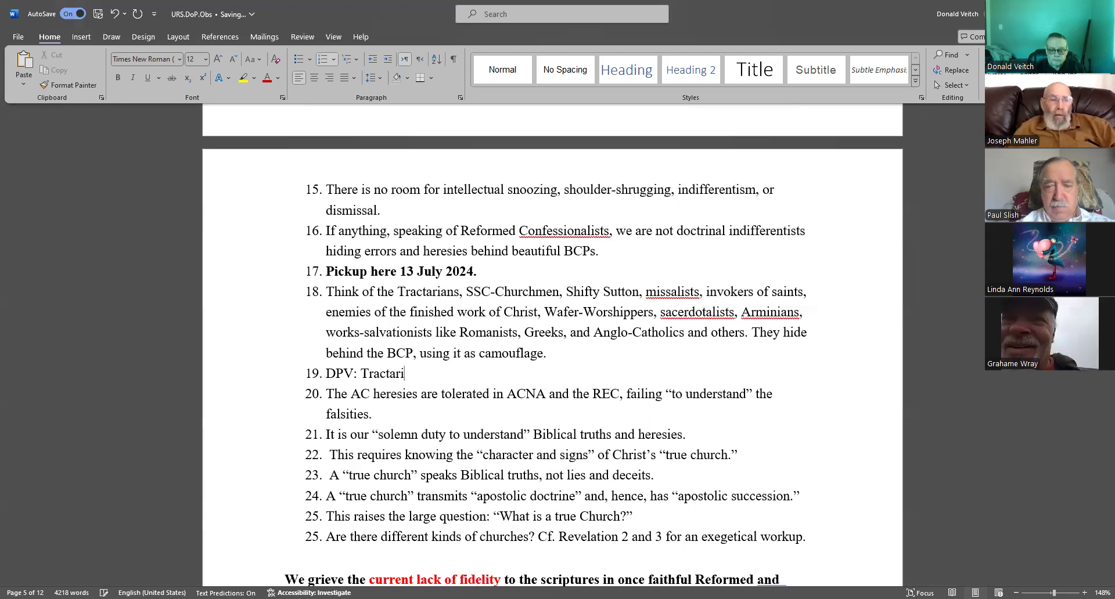
text(anism and the d)
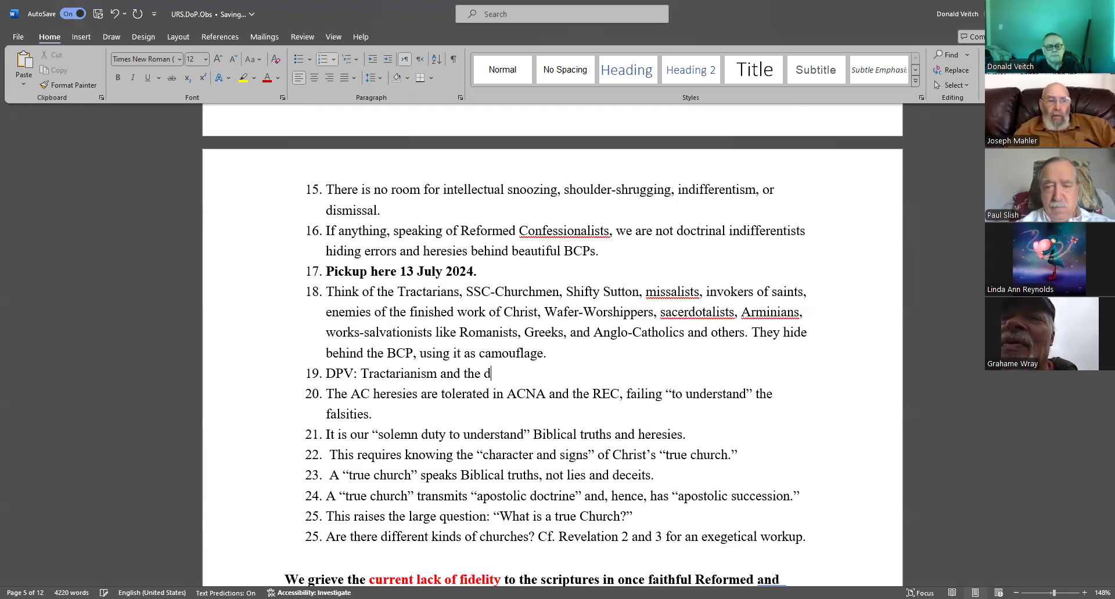
text(octrine of justification by fath)
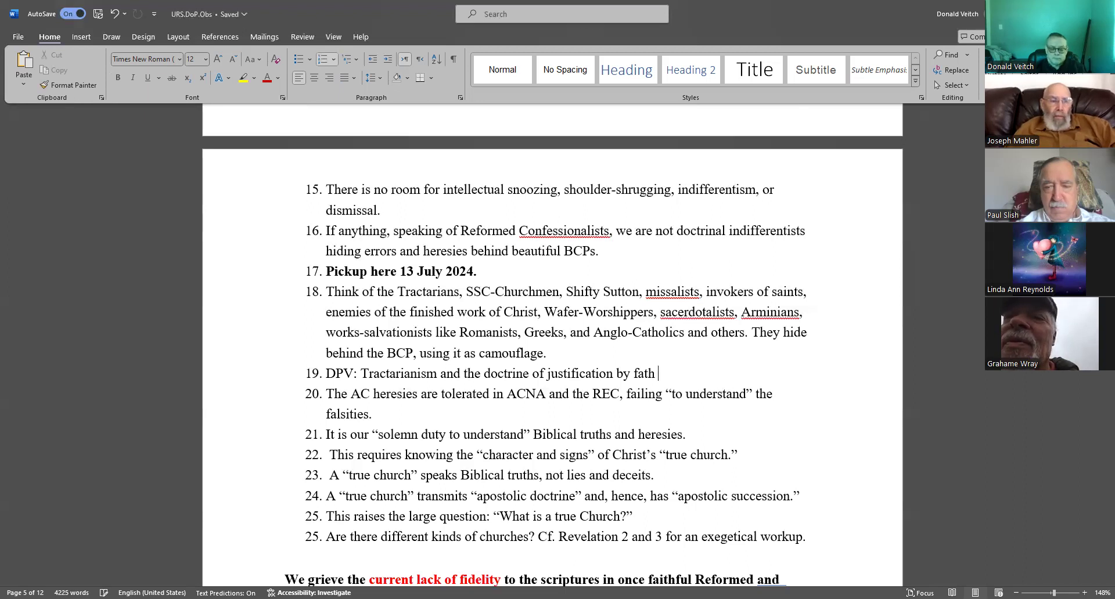
text( ()
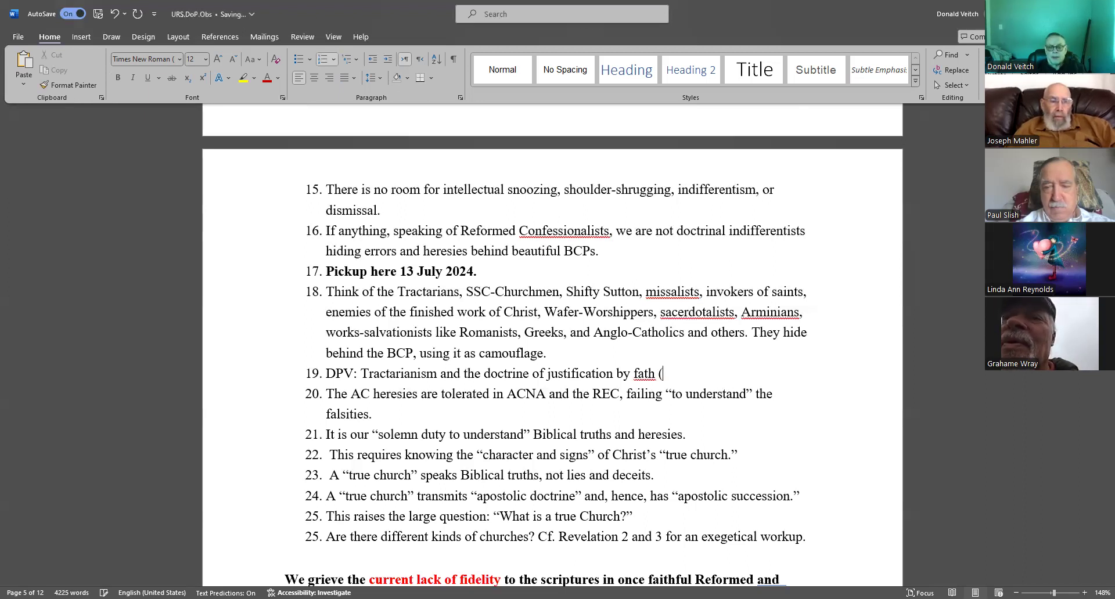
text(Romish).)
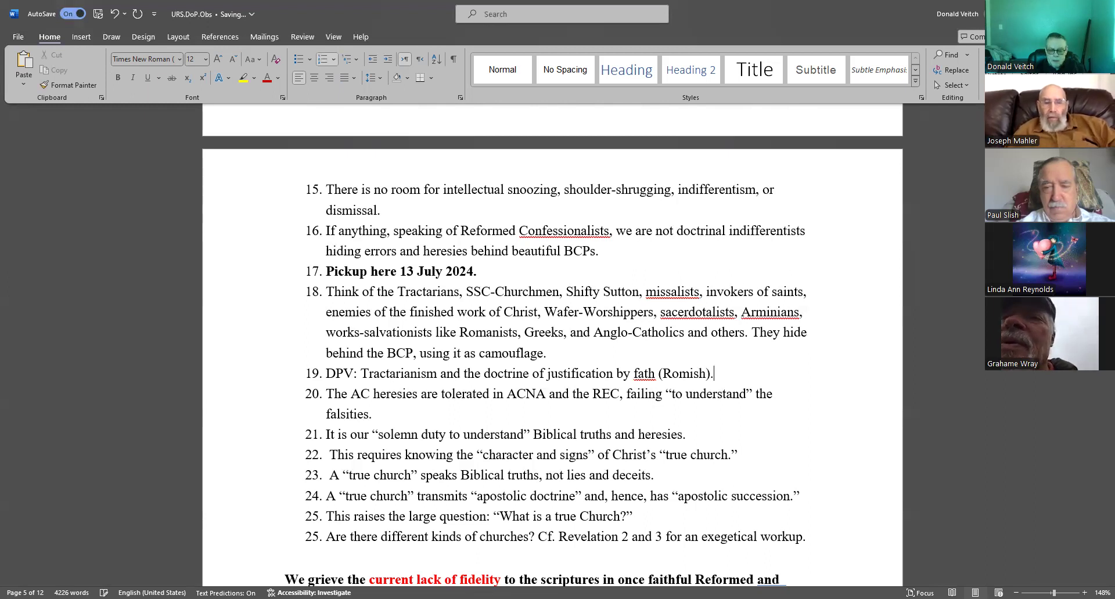
text( Bishop McI)
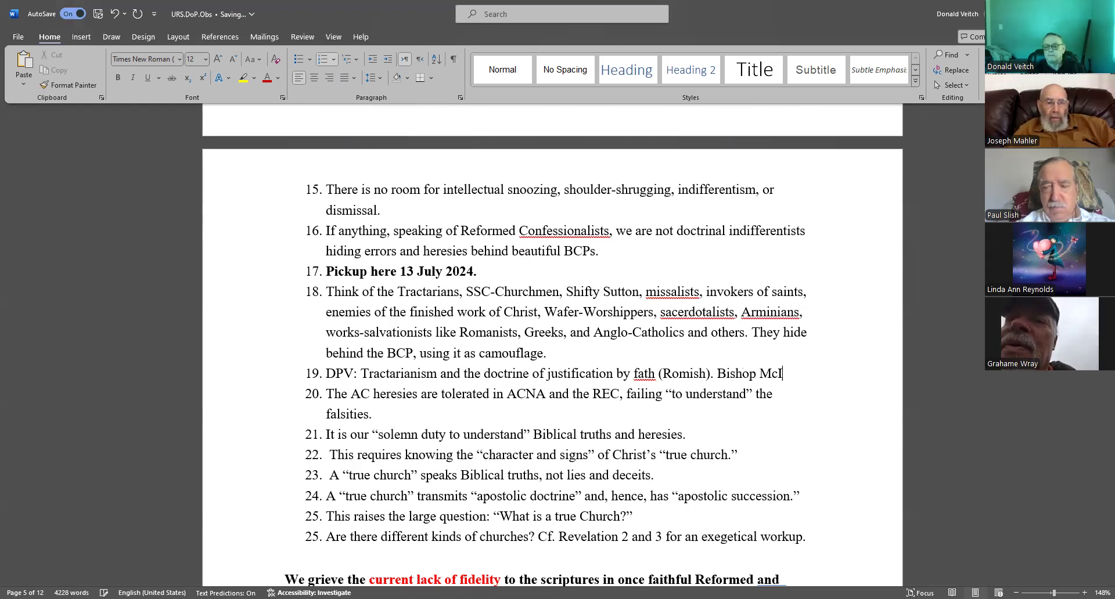
text(lvaine, “)
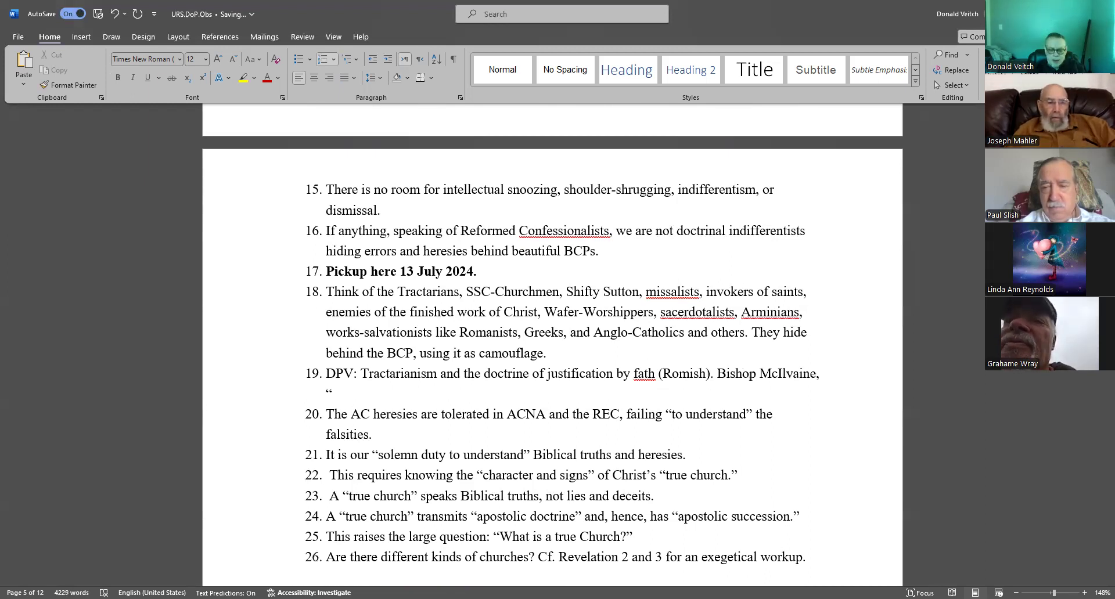
text(O)
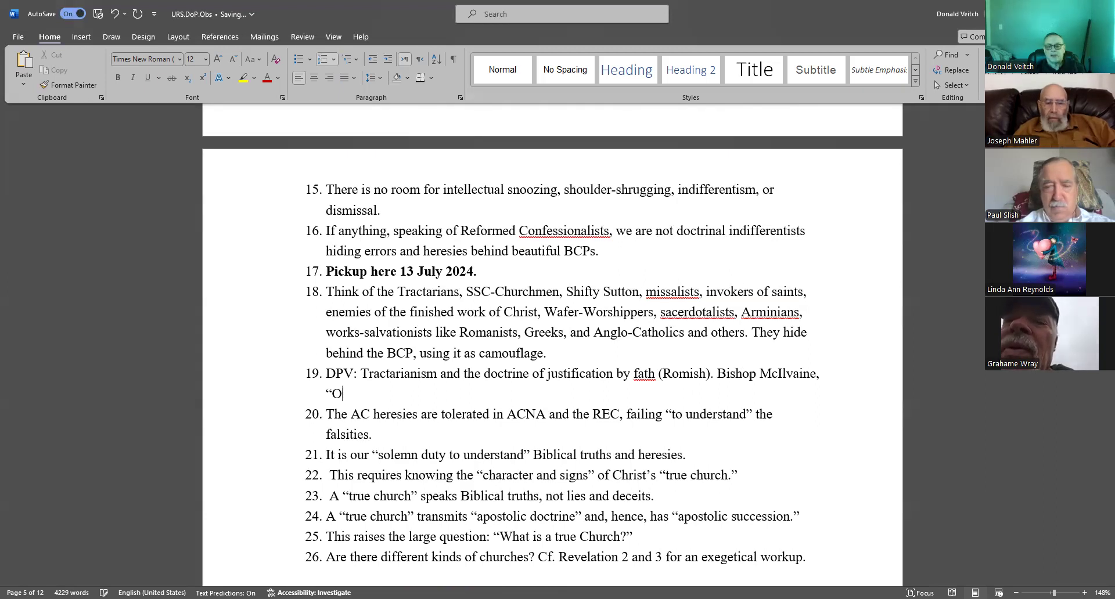
text(xford )
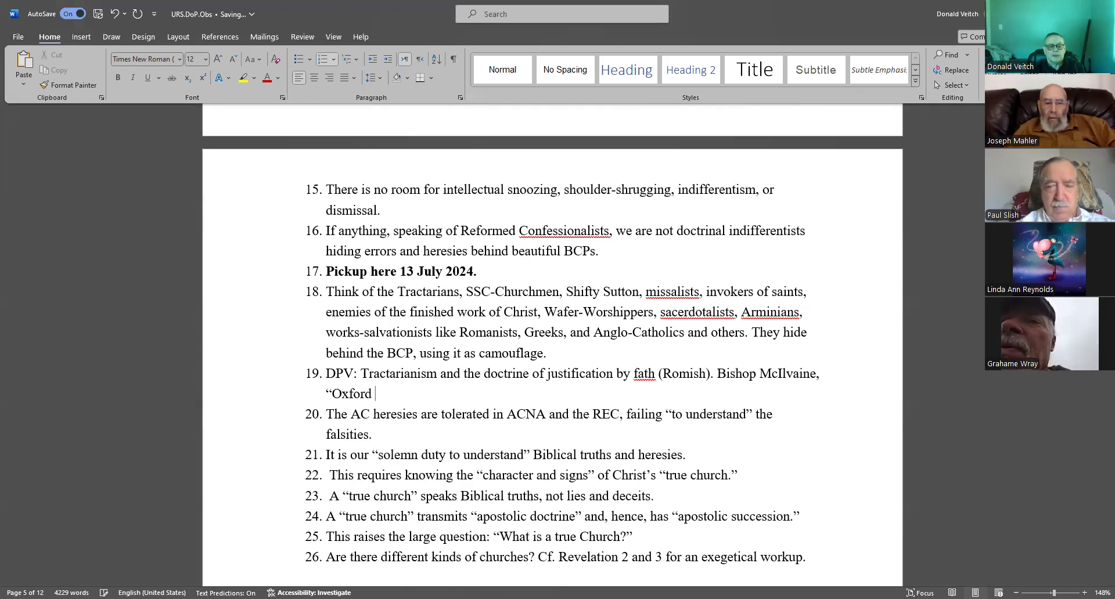
text(Divinity.”)
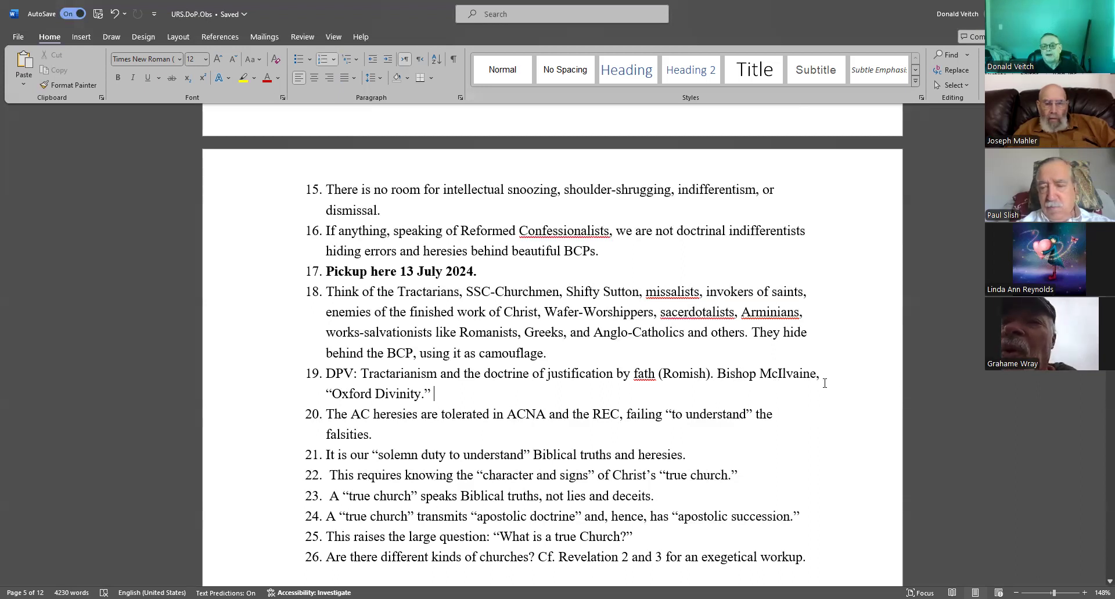
Highlight Bishop McIlvaine and Tractarianism in discussion, then correct “fath” to “faith” in item 19
drag(824, 382, 717, 375)
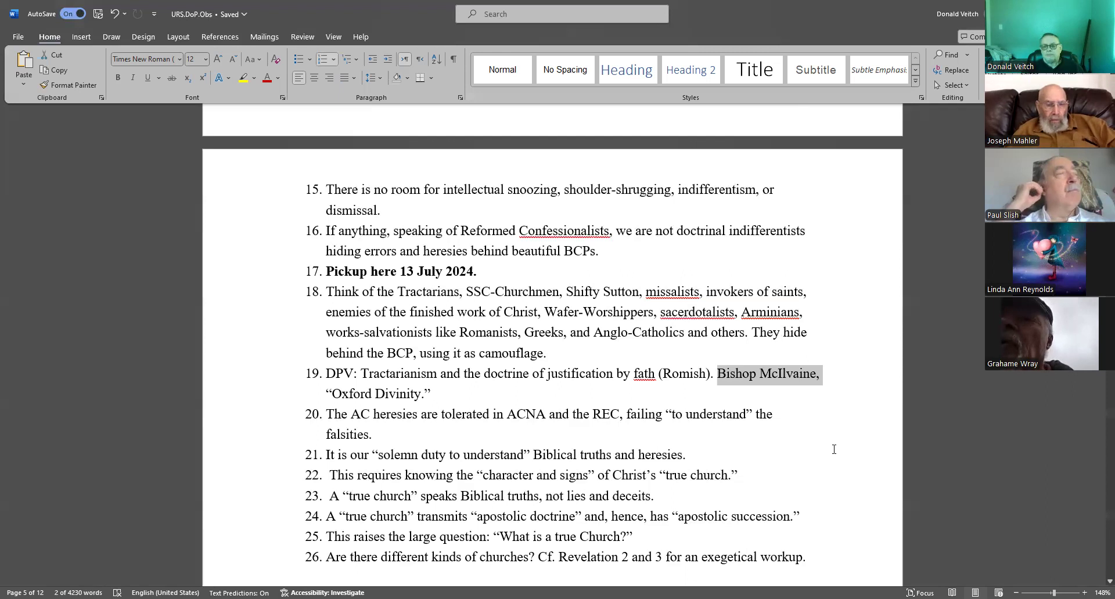
click(772, 331)
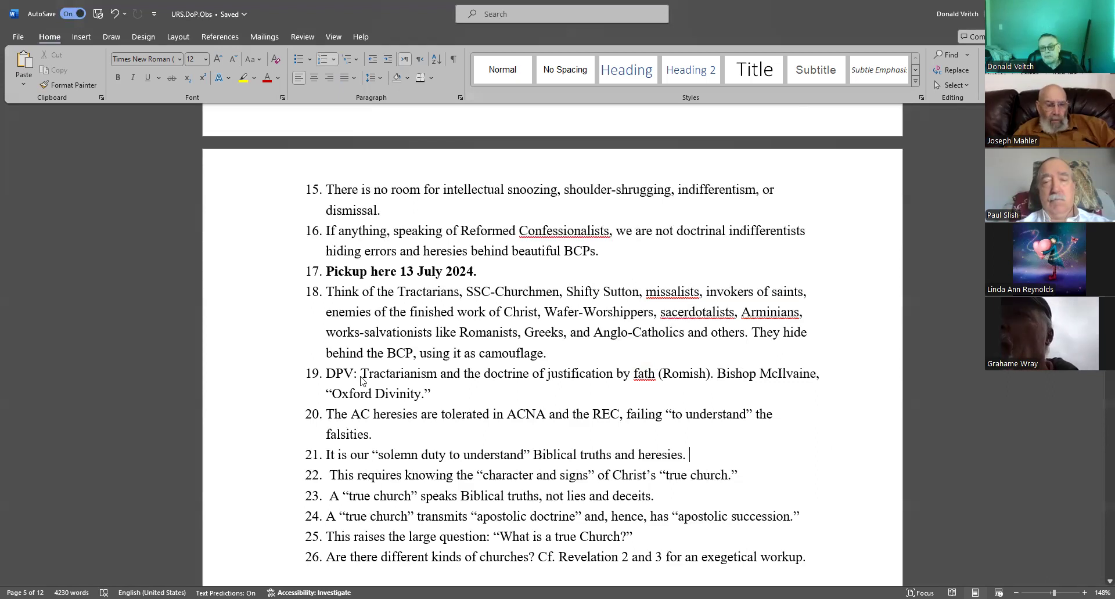
double_click(361, 376)
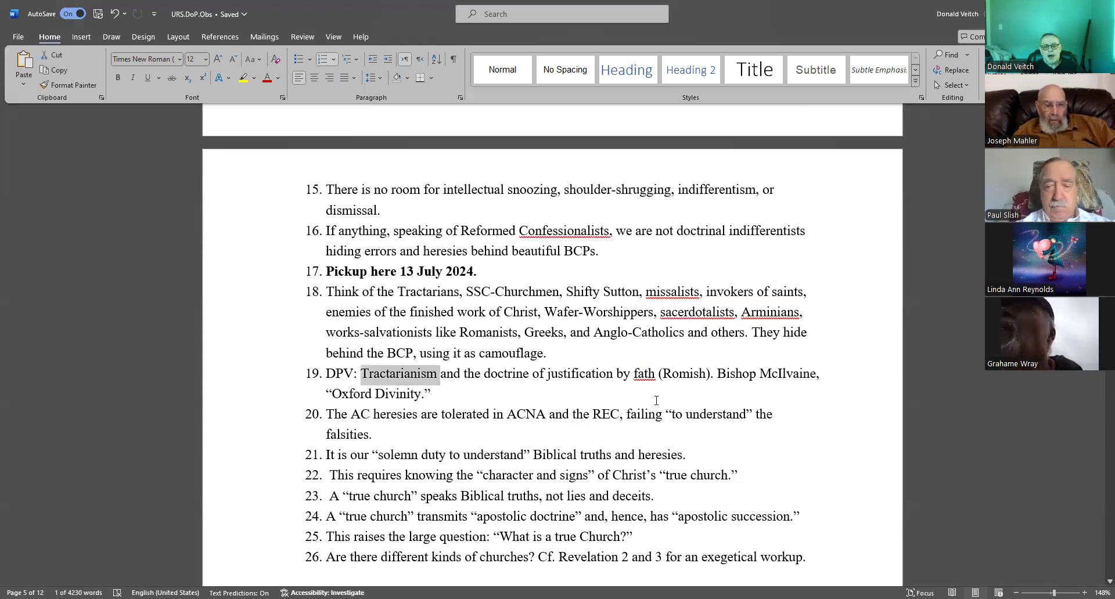
click(656, 401)
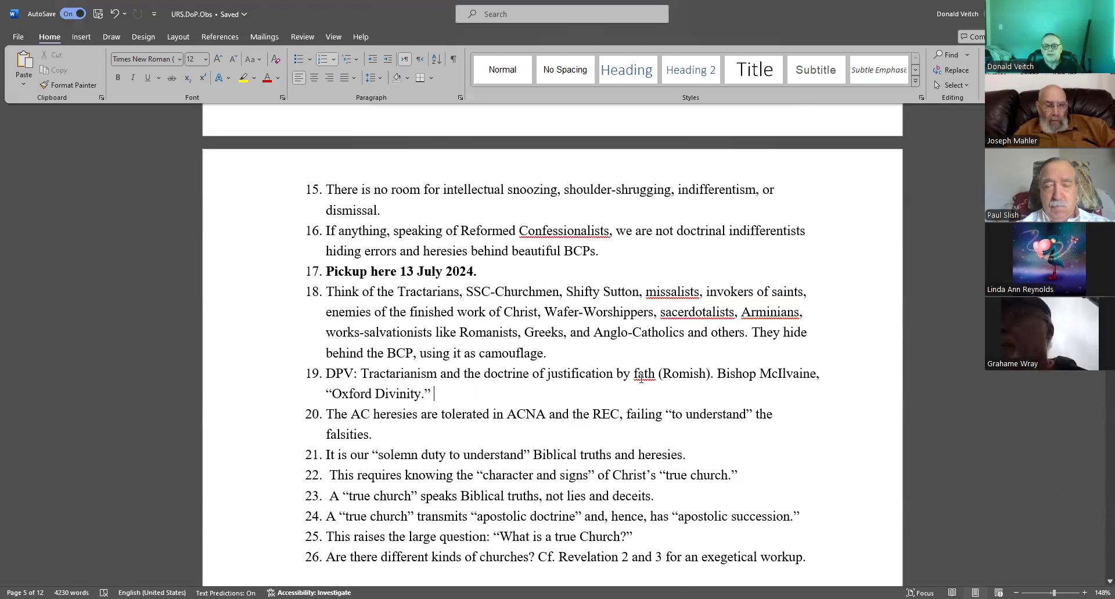
drag(485, 375, 643, 379)
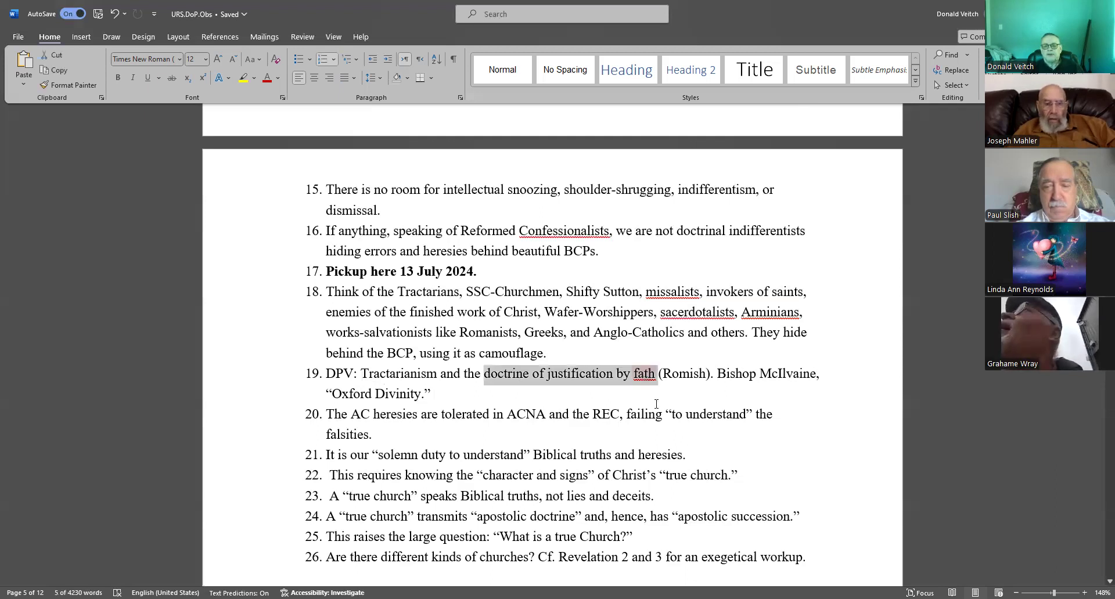
text(doctrine of justification by faith)
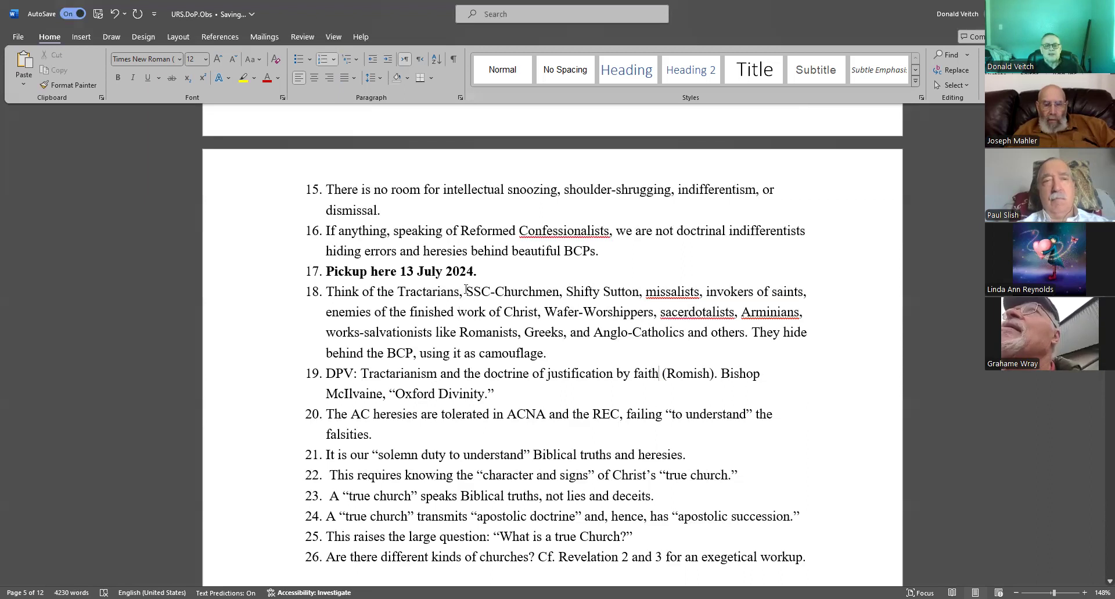
double_click(525, 291)
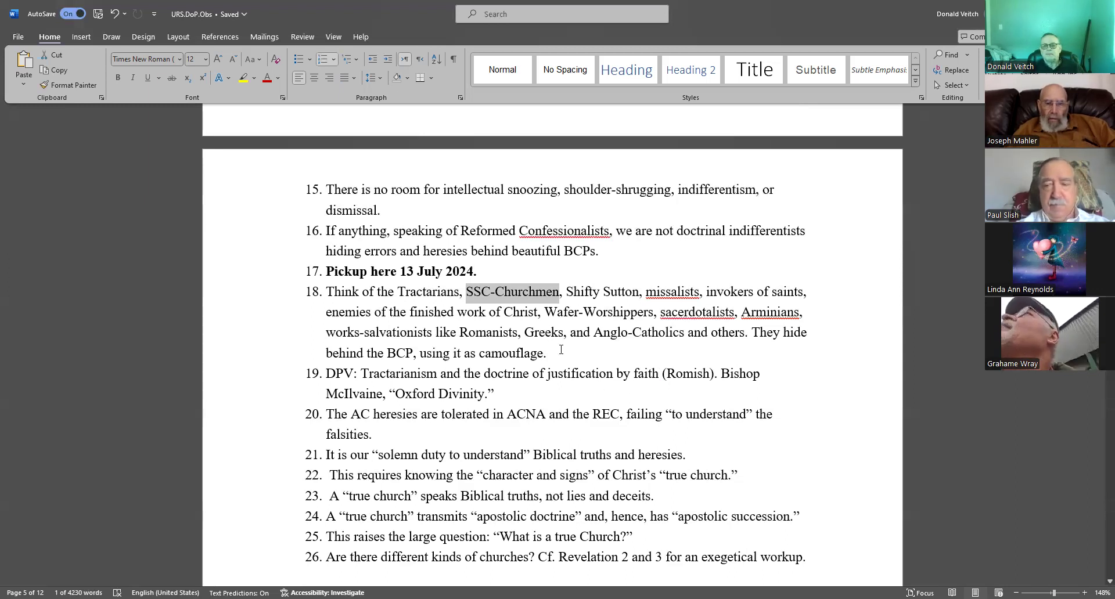
click(544, 388)
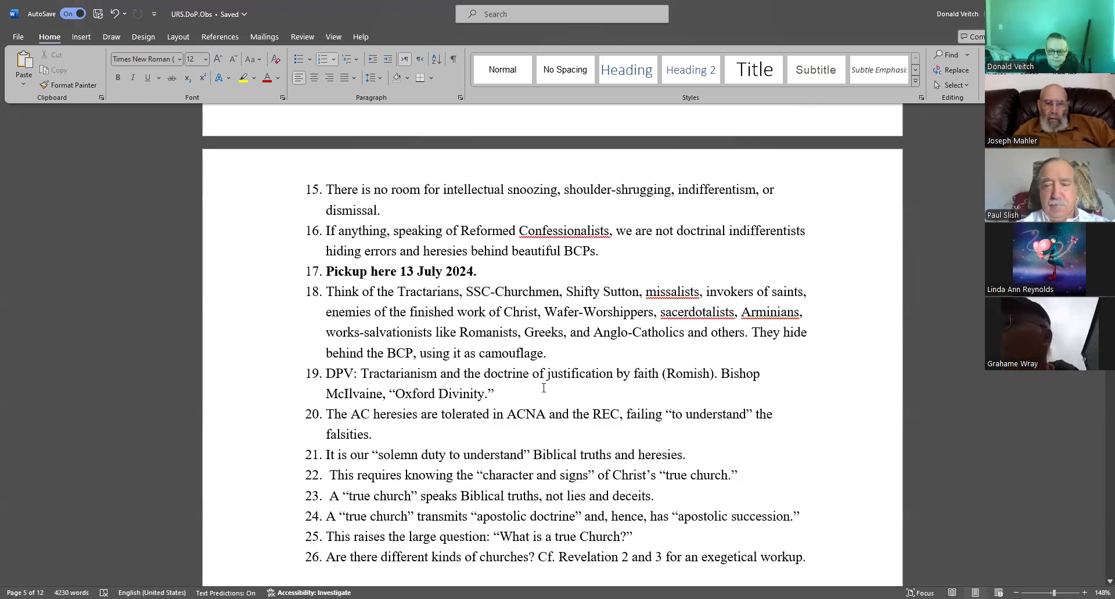
text(B)
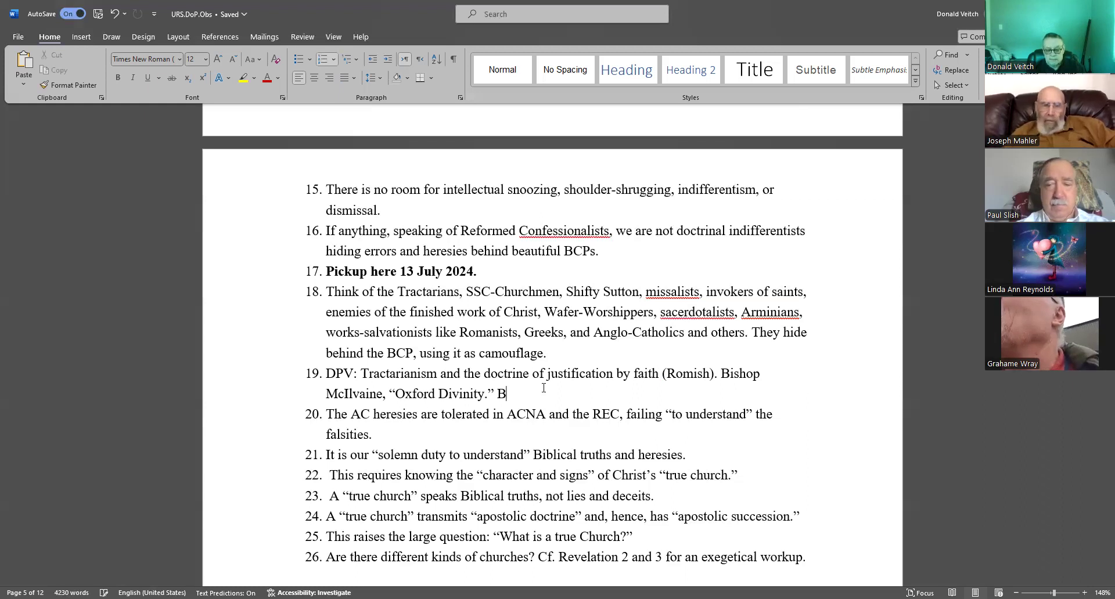
text(ishop Ackerman, ACNA, and others are SSC-Churchmen that are allowed, even tolerated, in the ACNA.)
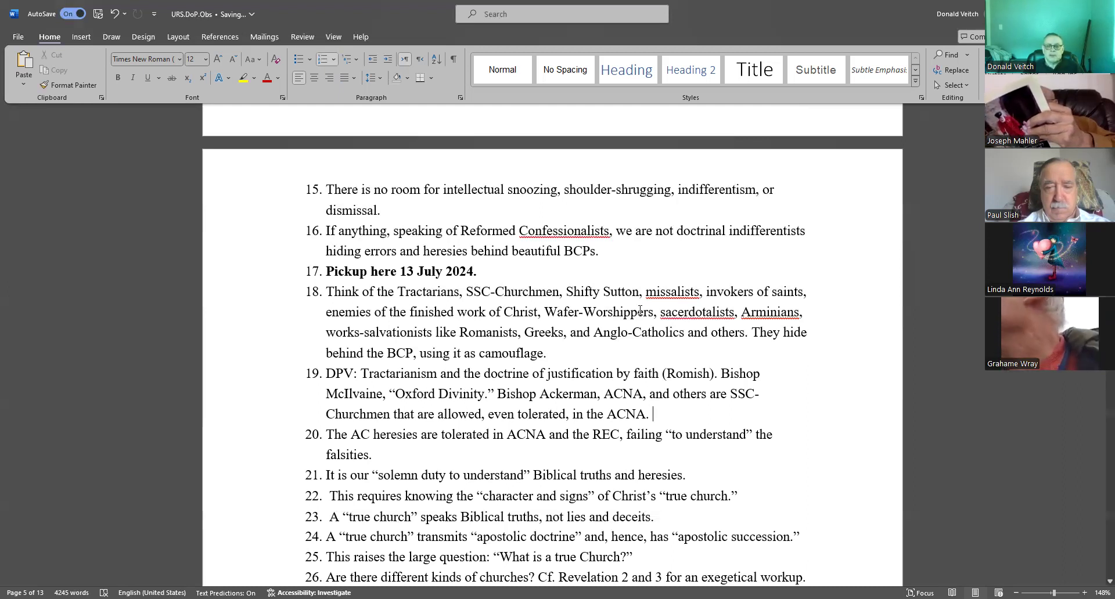
Highlight the term Wafer-Worshippers in item 18 while adding the Bishop Ackerman SSC-Churchmen sentence
double_click(566, 312)
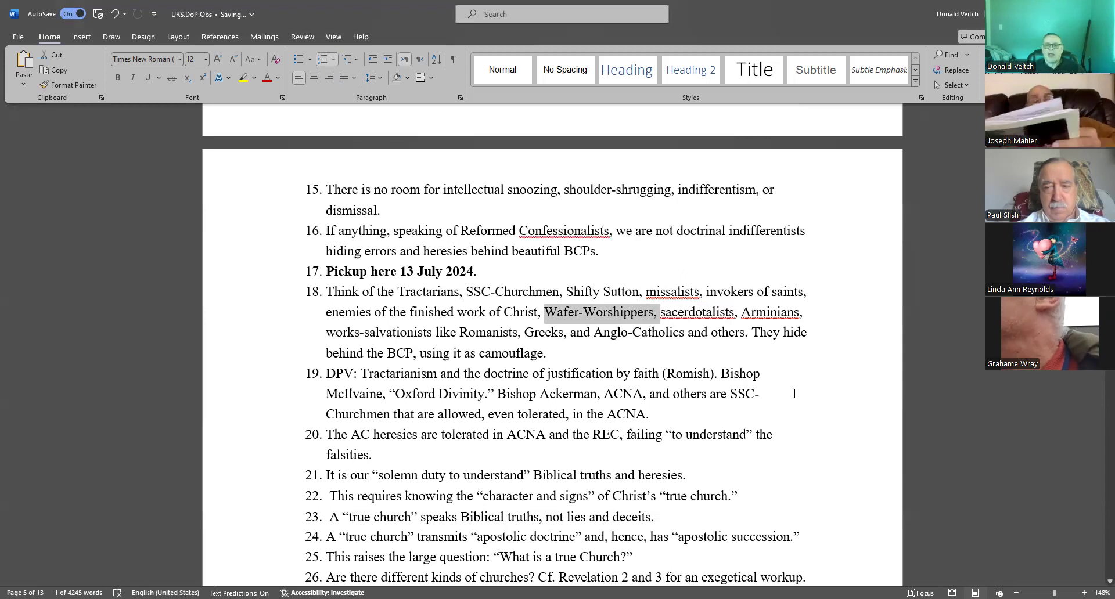
click(841, 393)
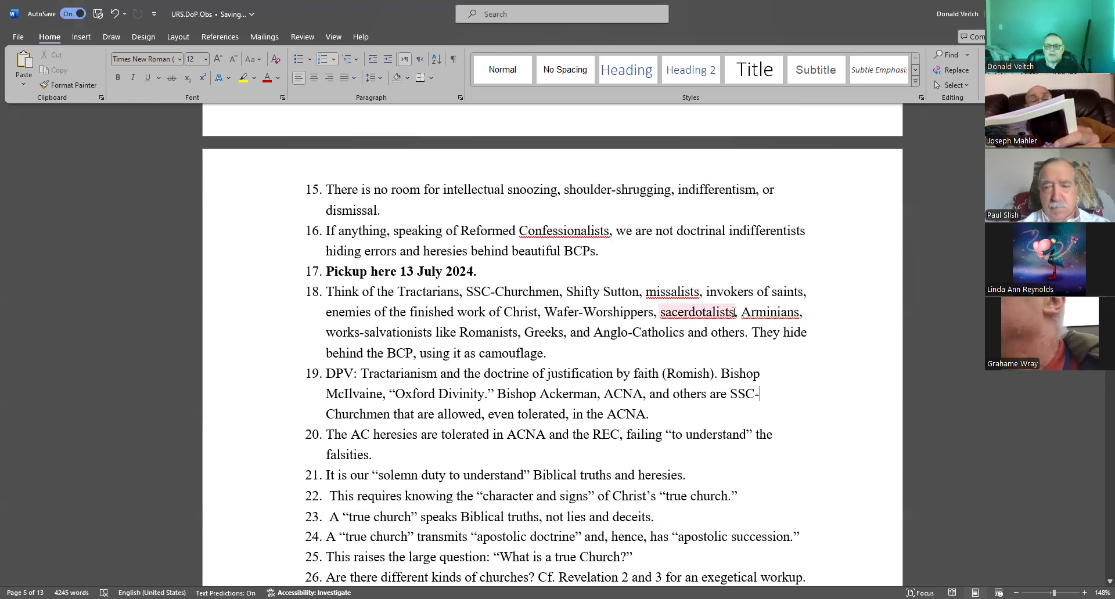
double_click(736, 315)
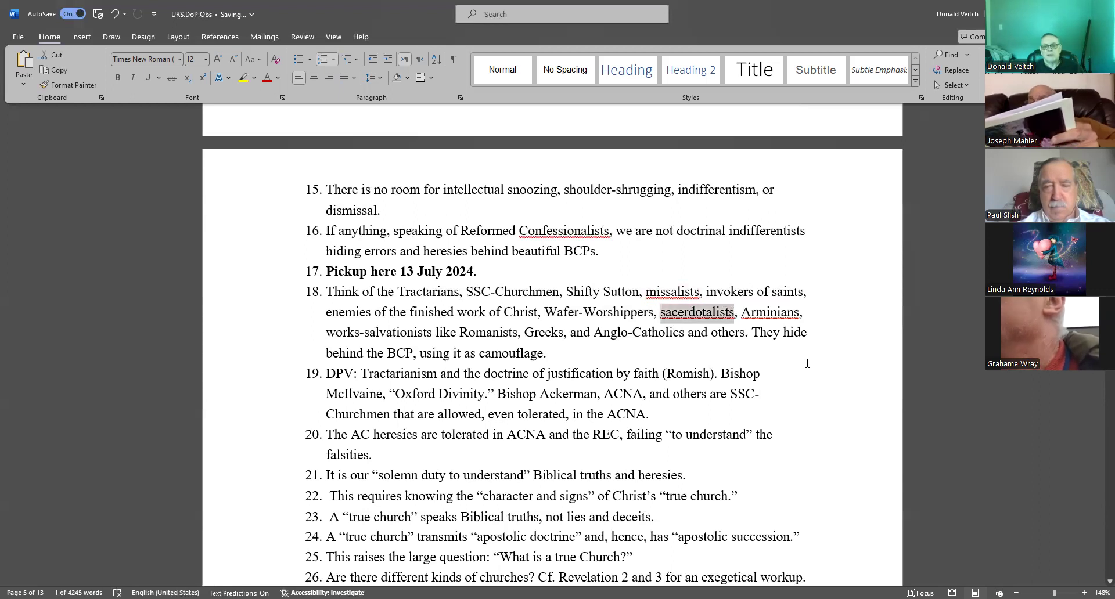
double_click(771, 311)
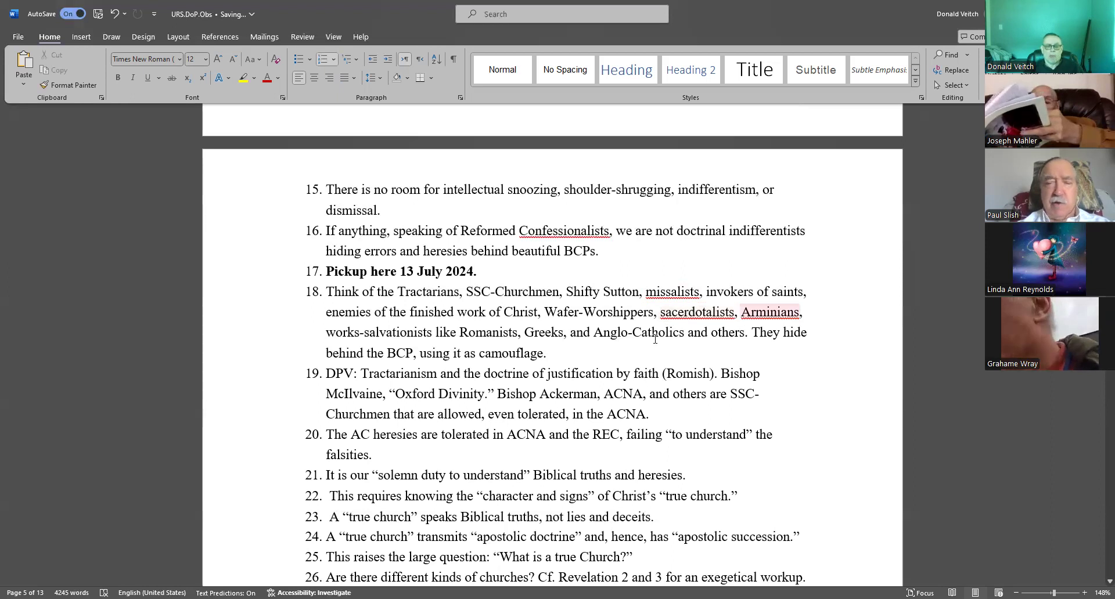
click(618, 351)
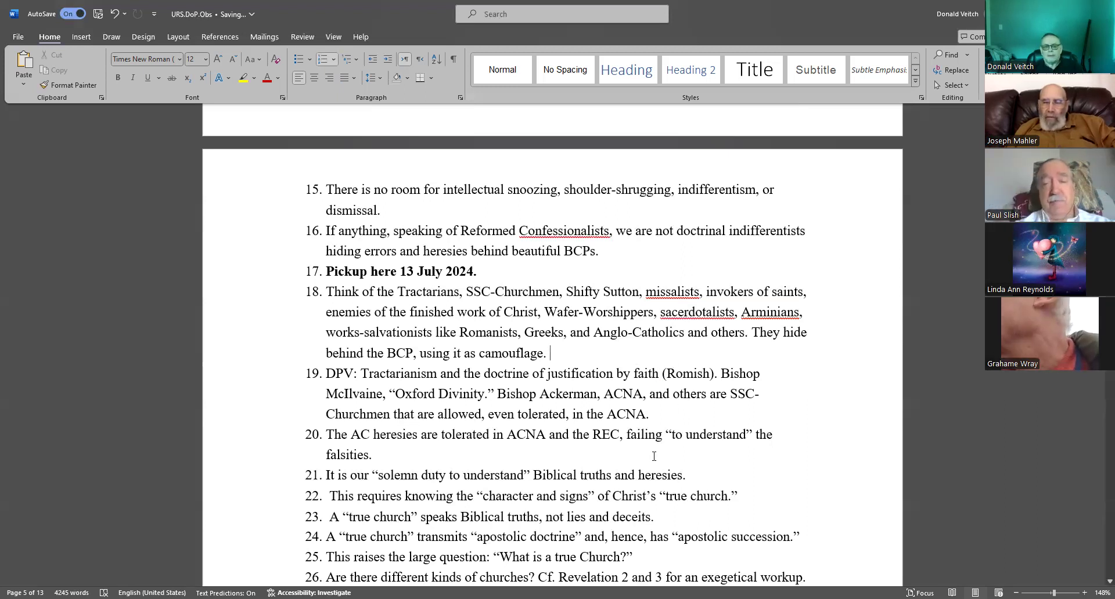
End item 19 with “Ontological change” in the HC communion, correcting the mistyped HB
click(670, 414)
text(“O)
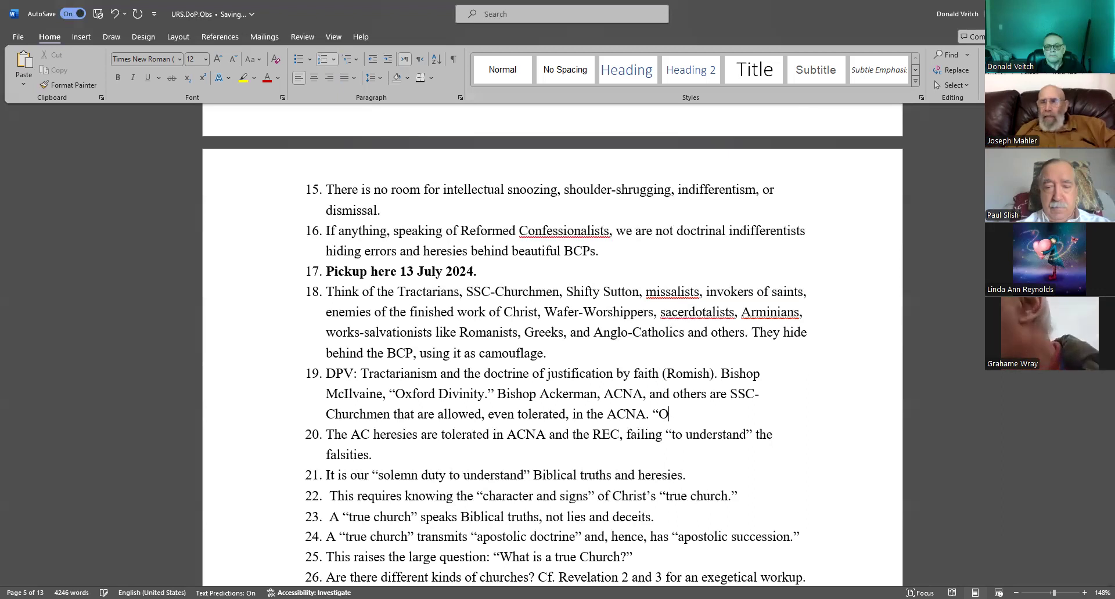
text(ntological)
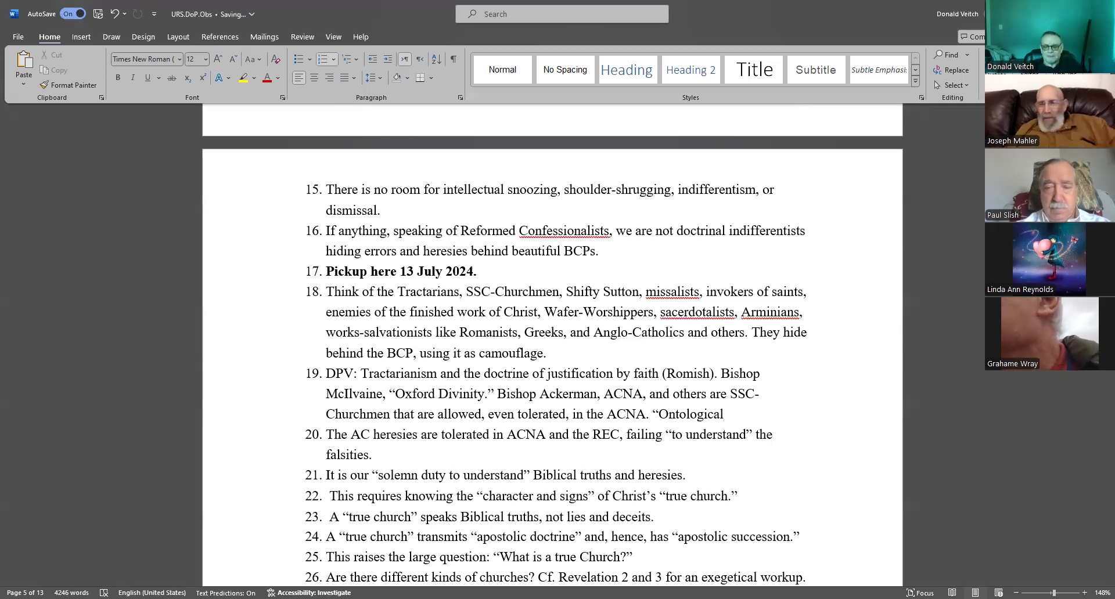
text(change”)
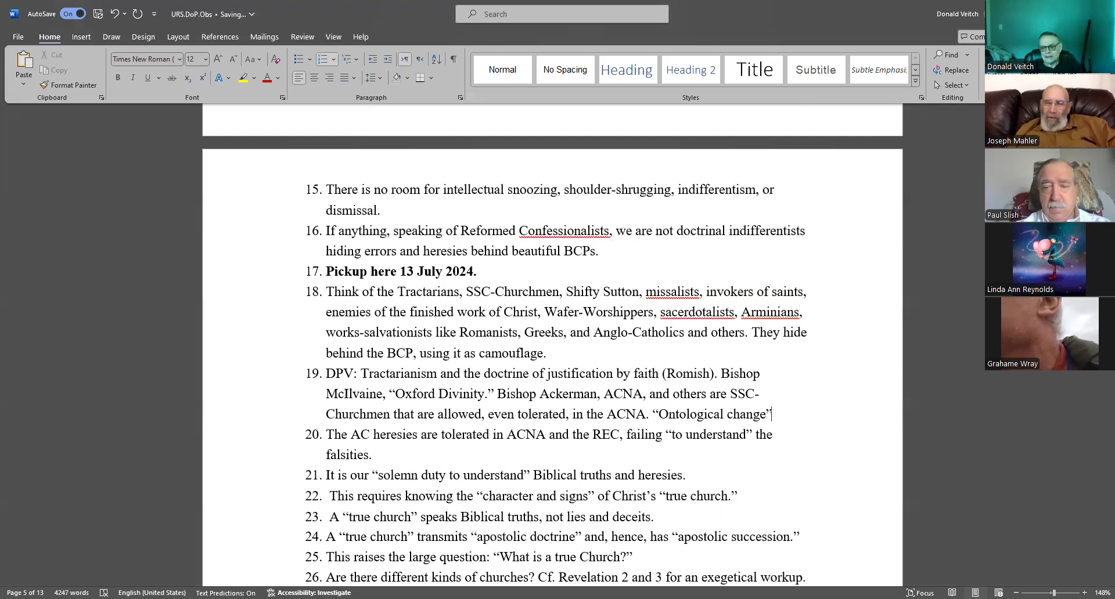
text( in the HB)
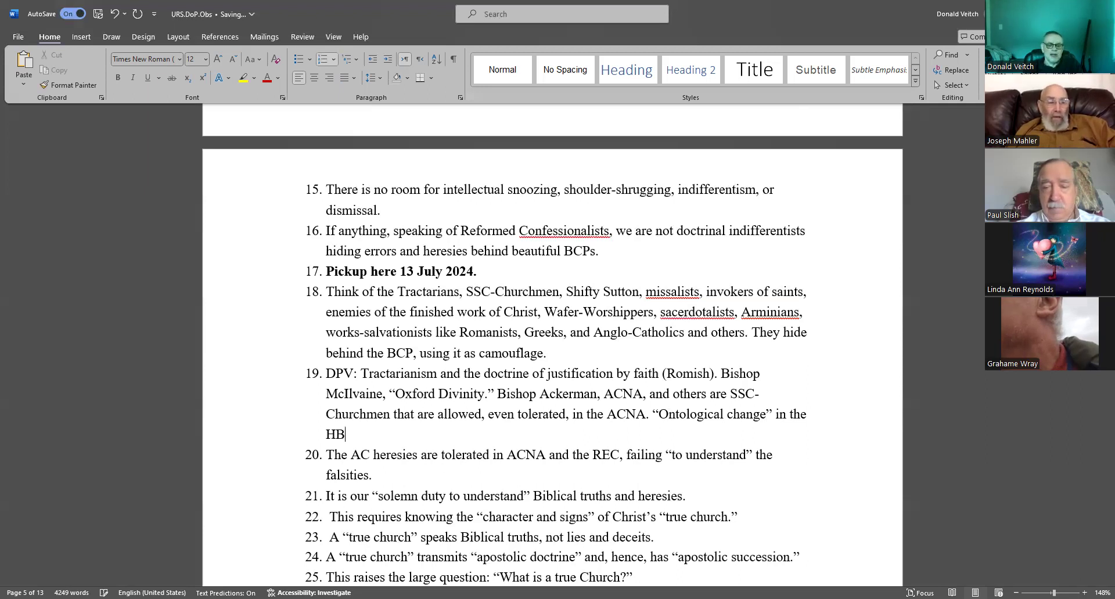
key(BackSpace)
text(C communion.)
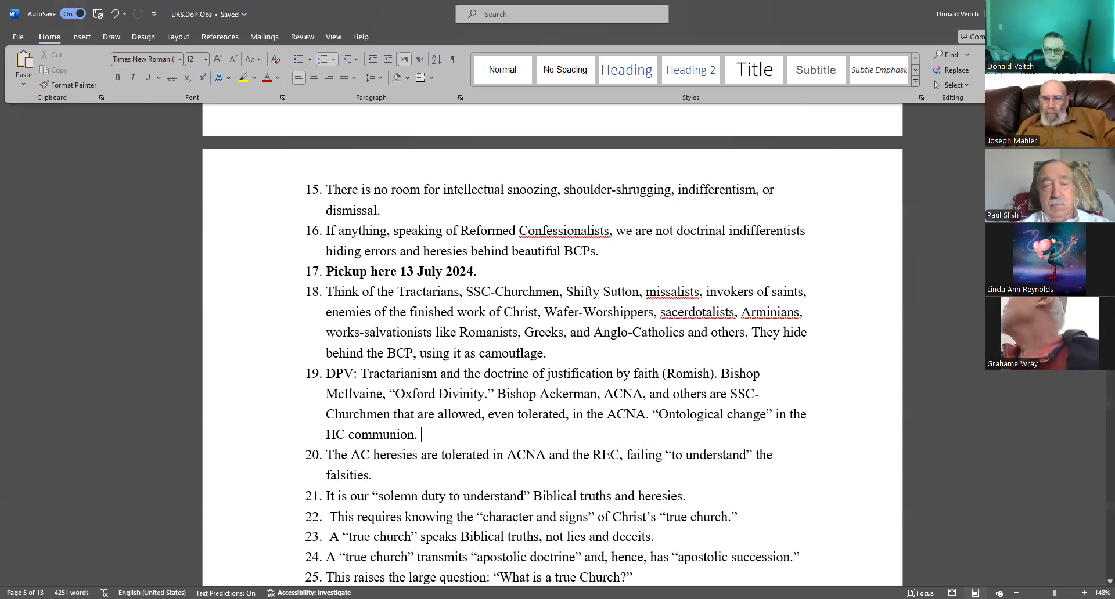
text(")
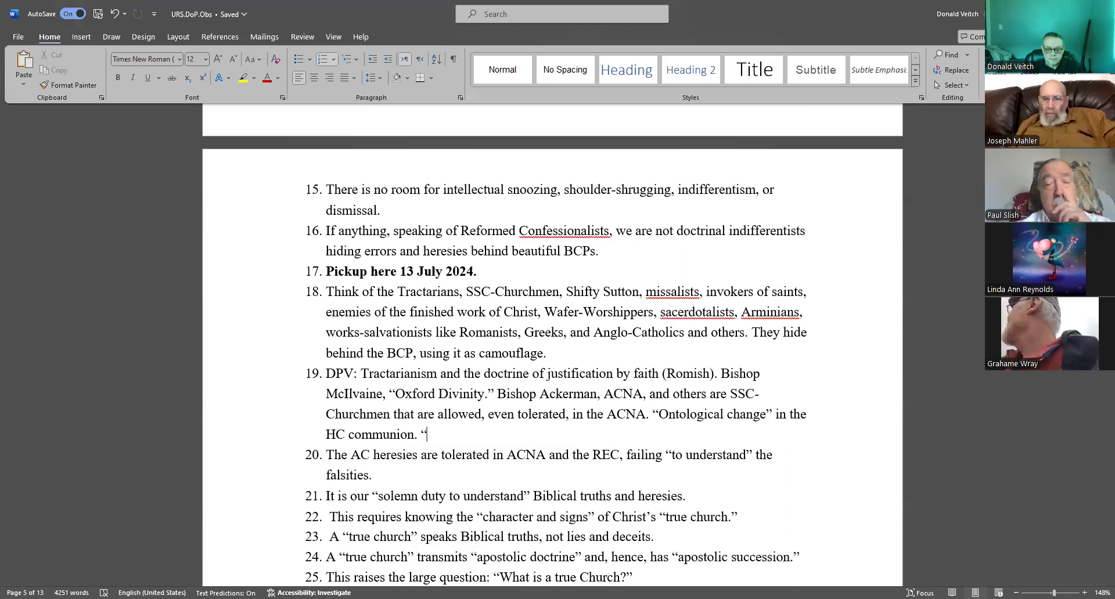
text(Bone muncher")
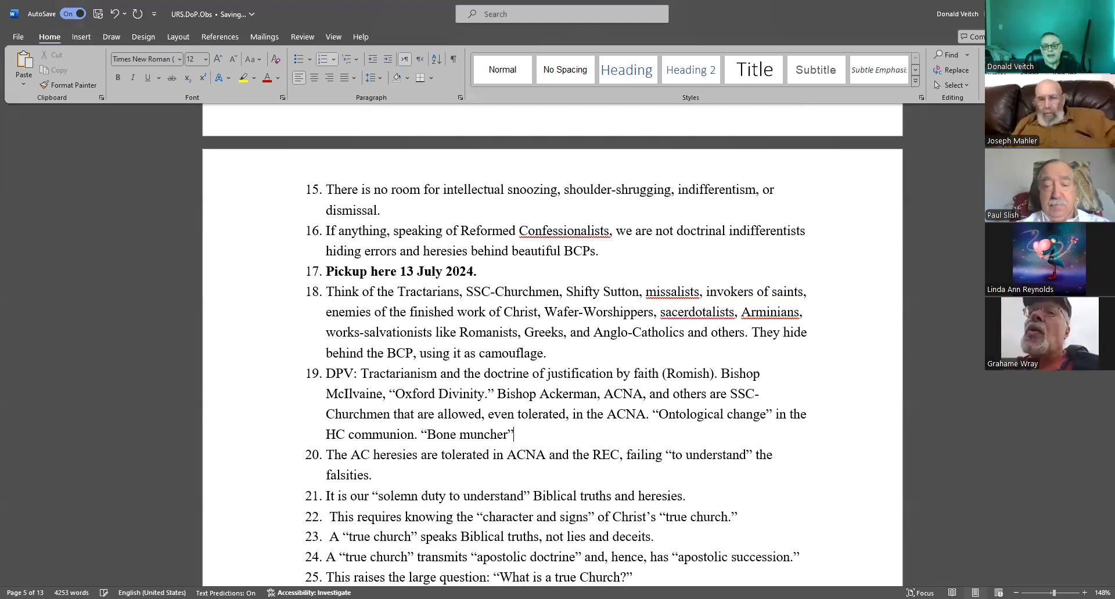
text( used by Dr. Cranmer w)
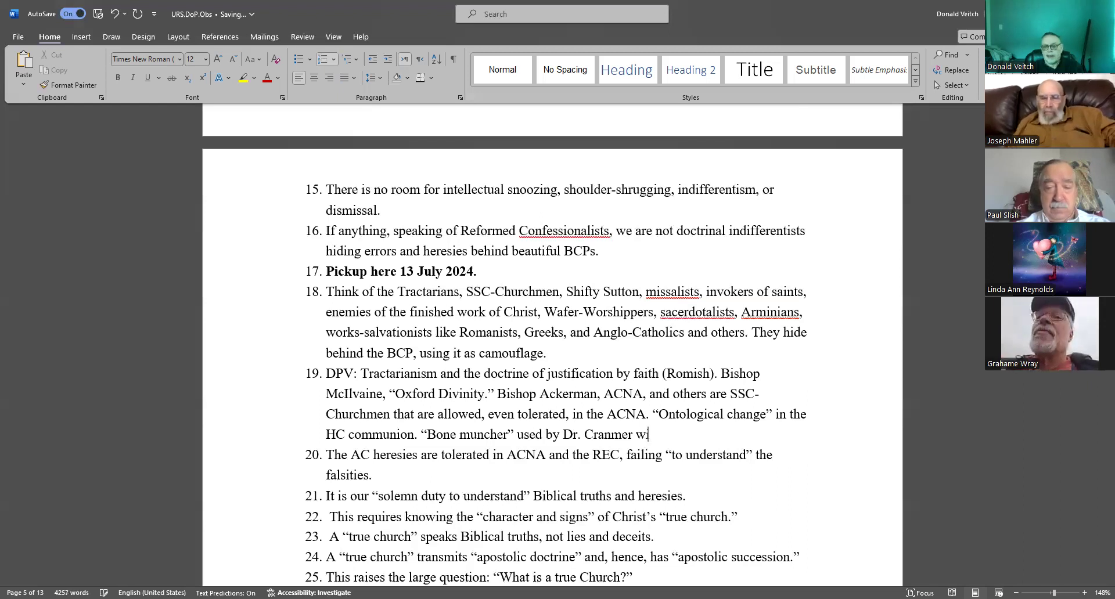
text(ith Bishop Bonner.)
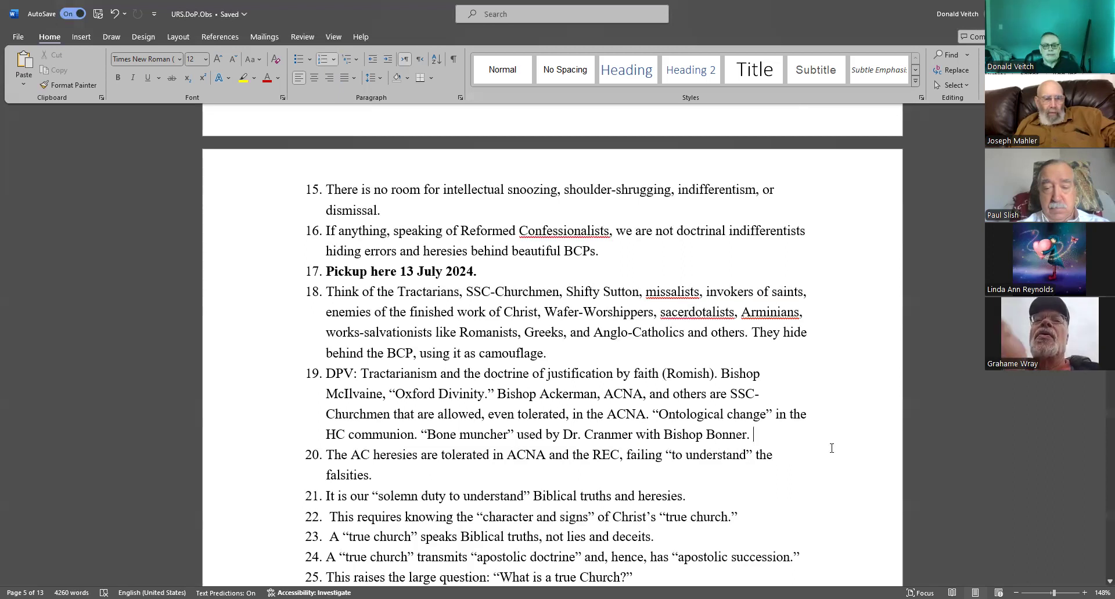
scroll(580, 393, down, 2)
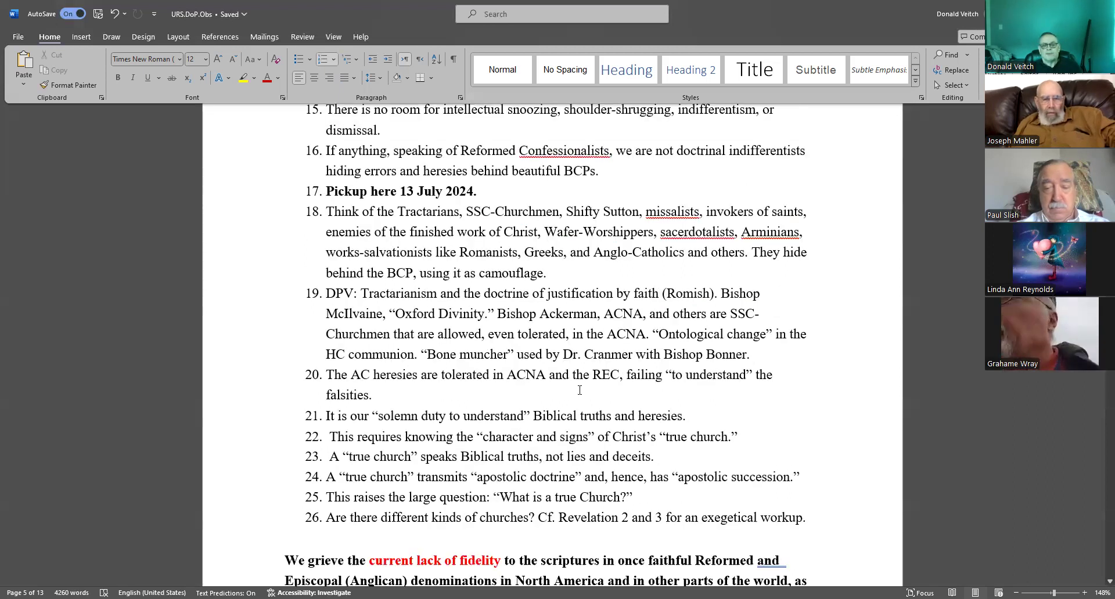
Continue item 19 after Bishop Bonner with “or are Zwinglians” and DPV's “union with Christ” remark
click(760, 357)
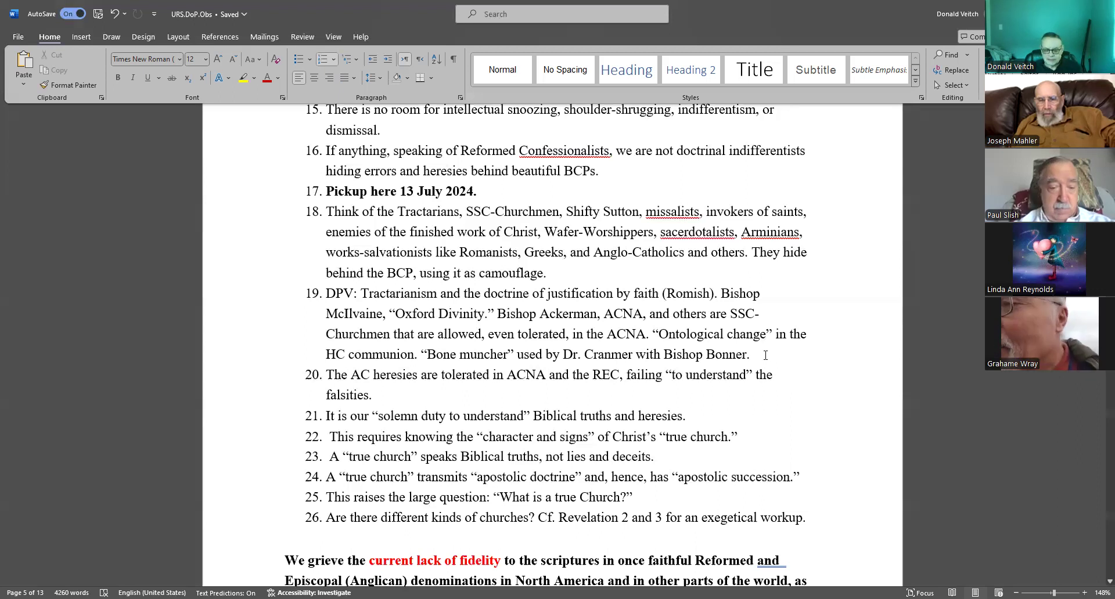
text(GW: s)
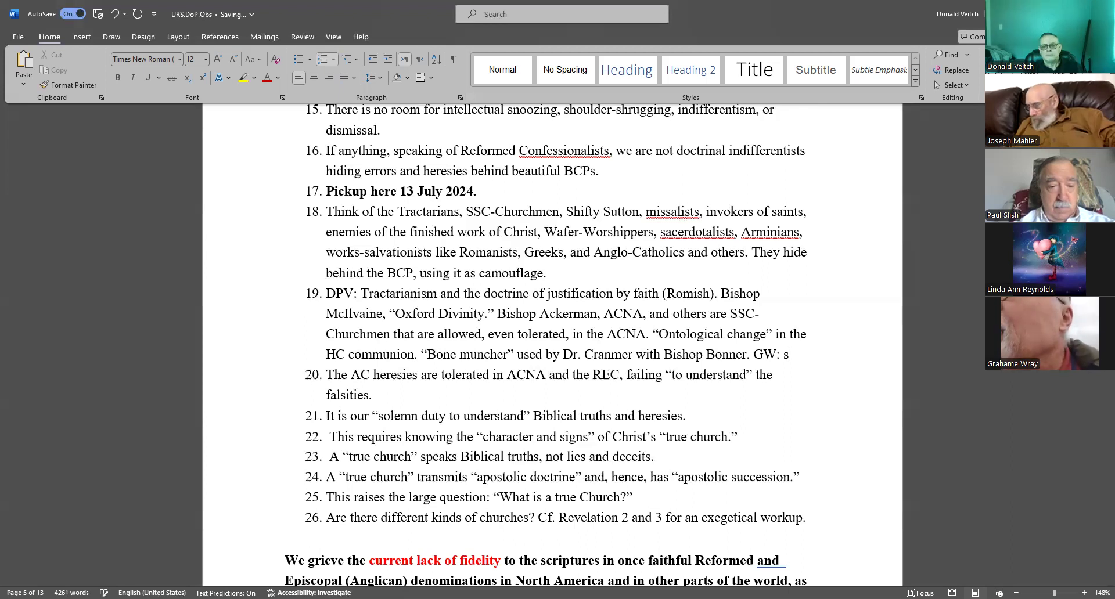
text(ubtle nuance)
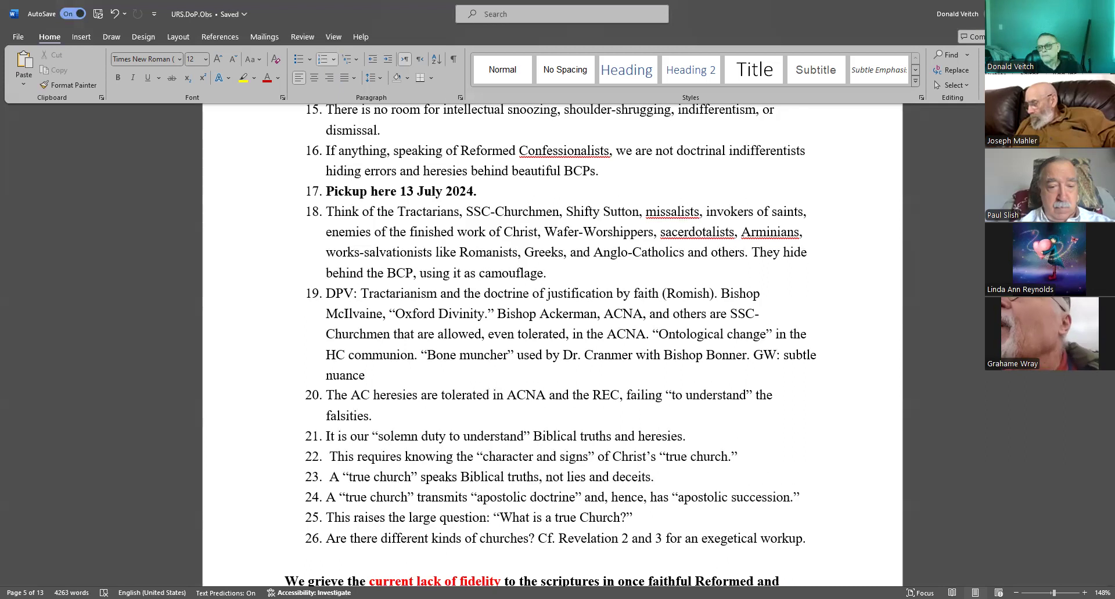
text(-)
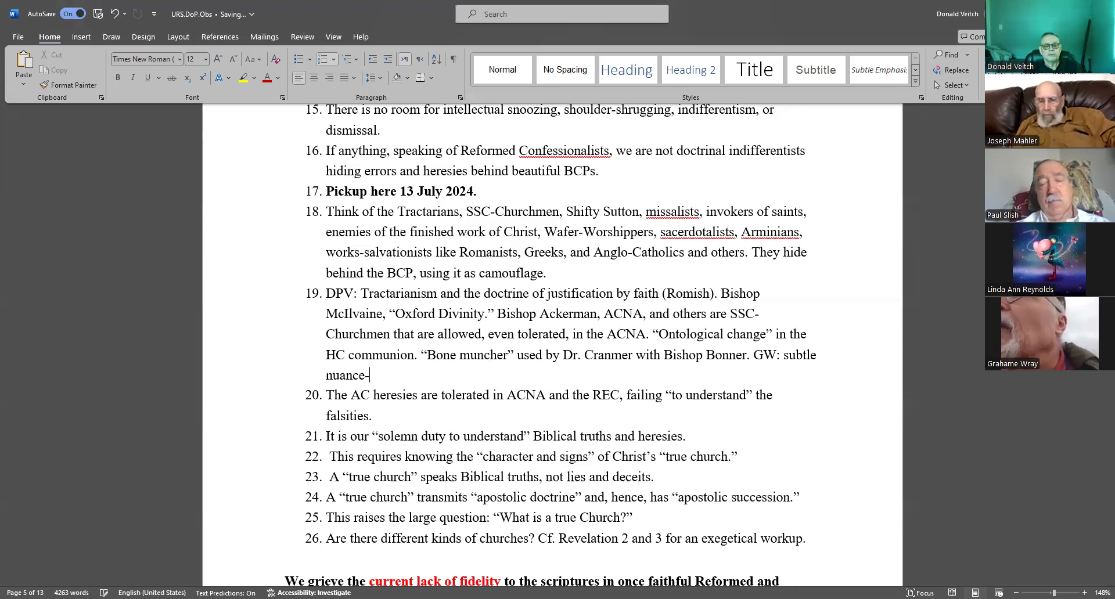
text(-presence spiritually)
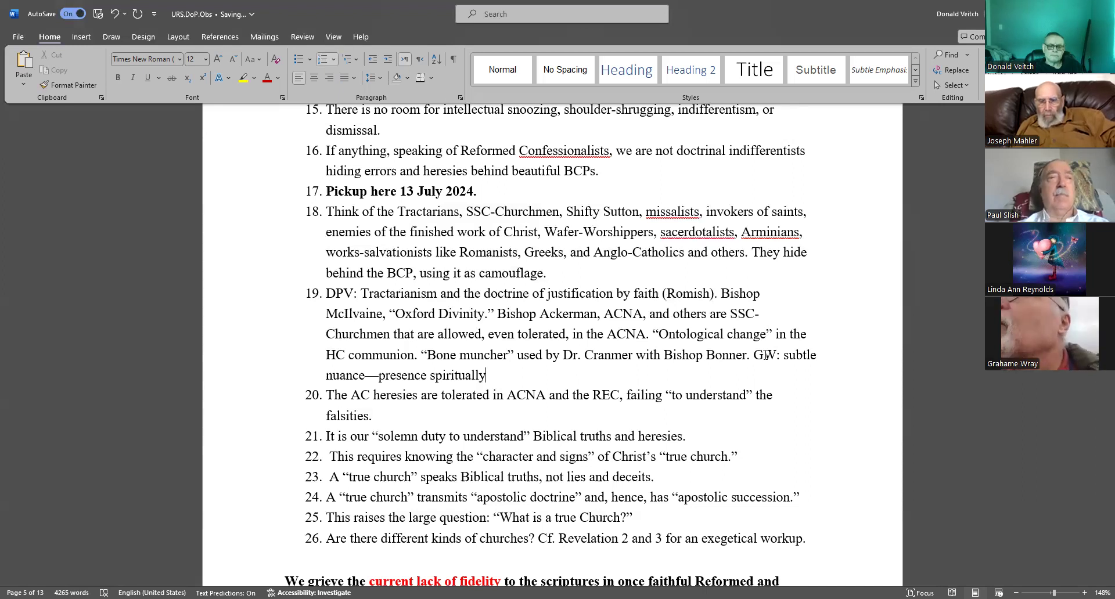
text(,)
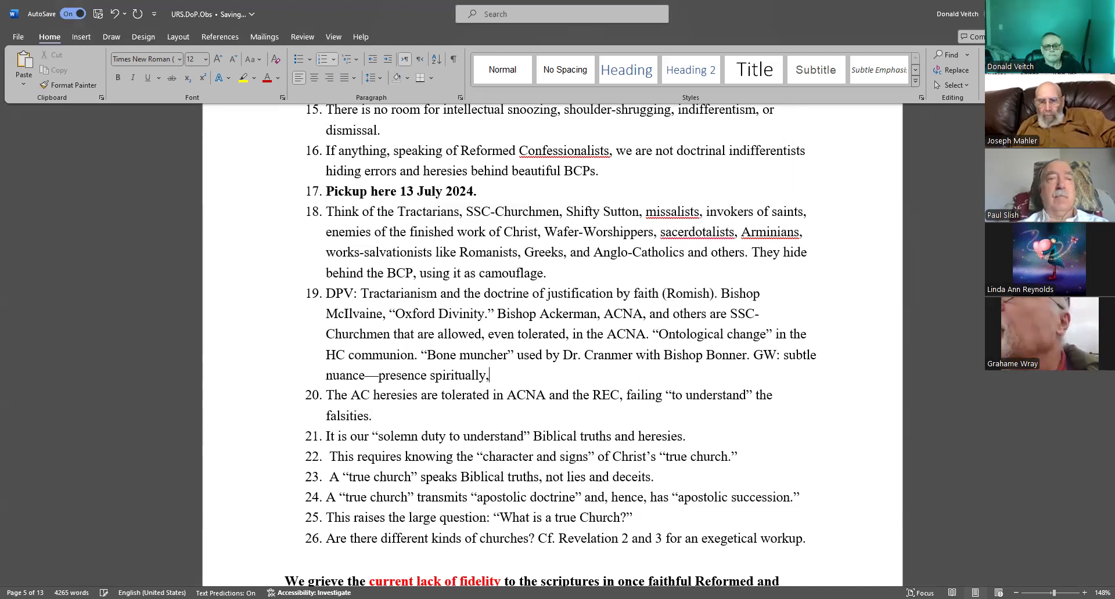
text( as the bread is)
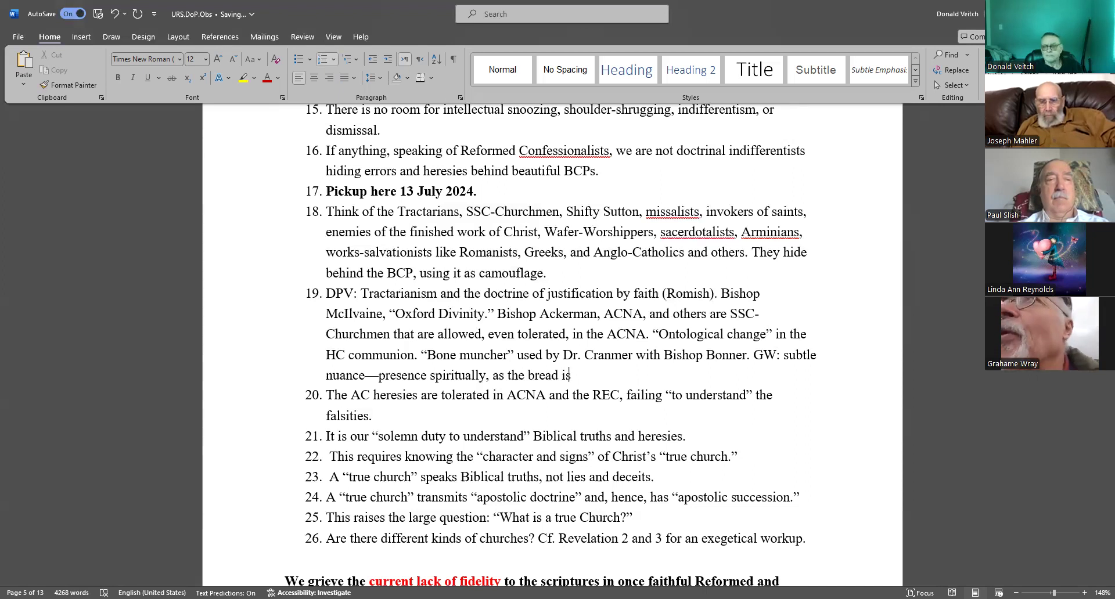
text( broken,)
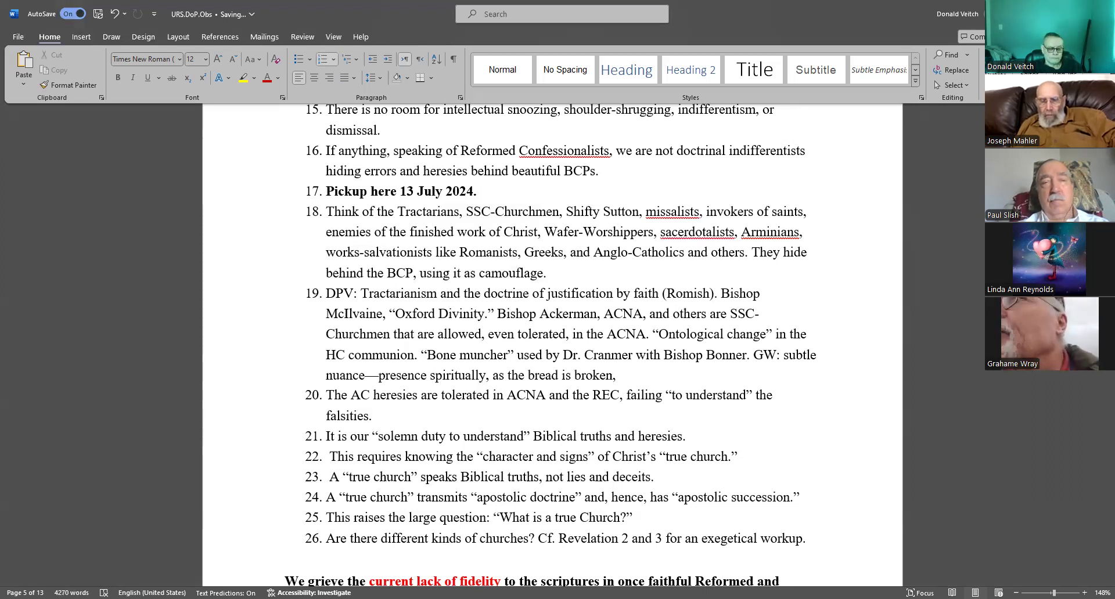
text( a power reminder.)
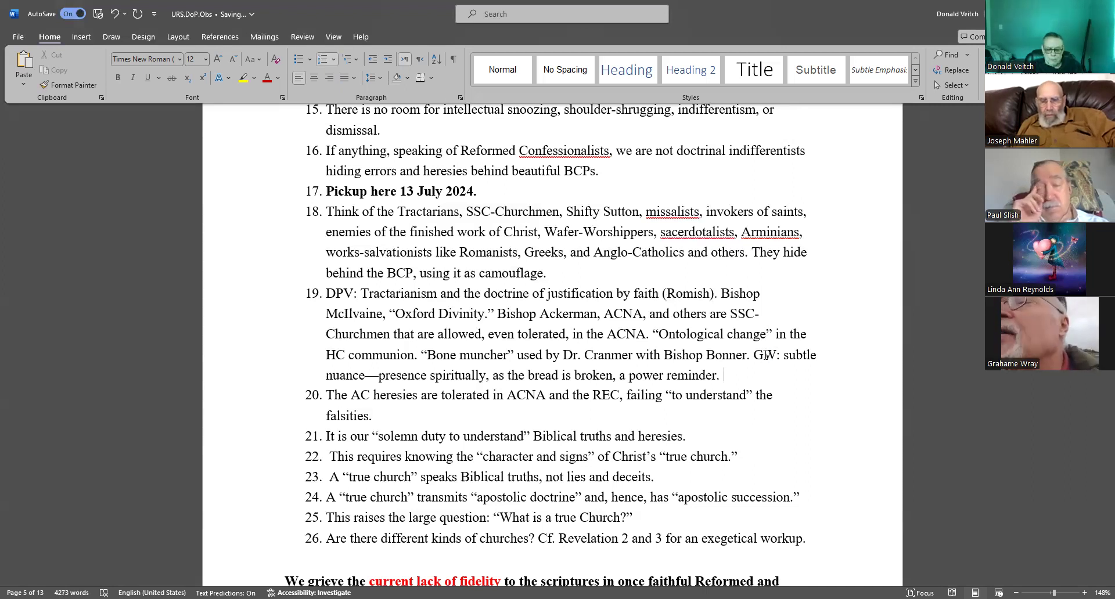
text(Fenwick)
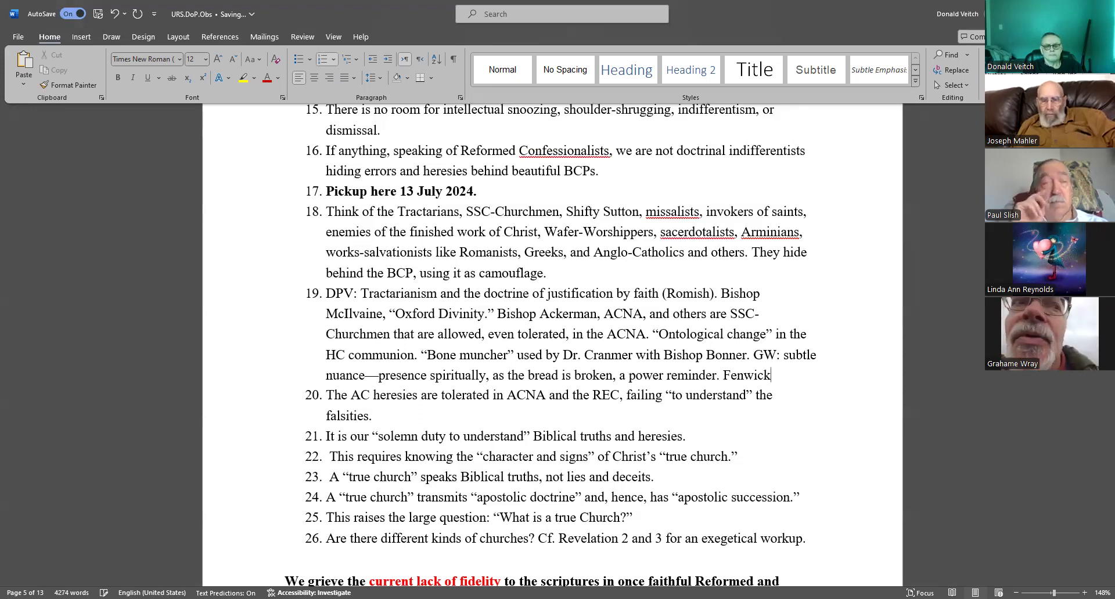
text( and Sutton )
text(te)
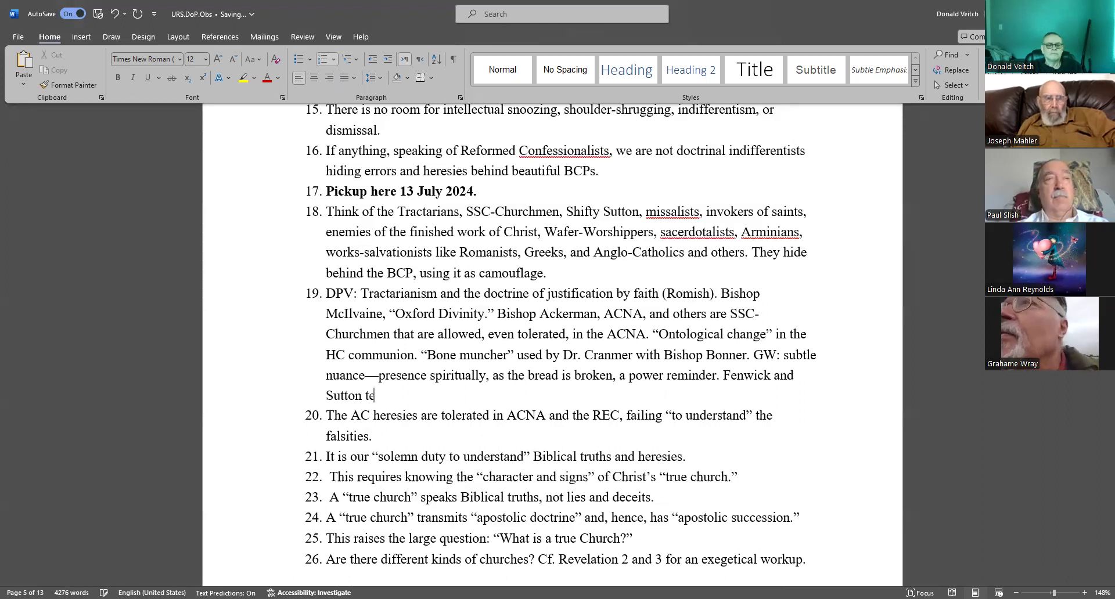
text(ll us we ")
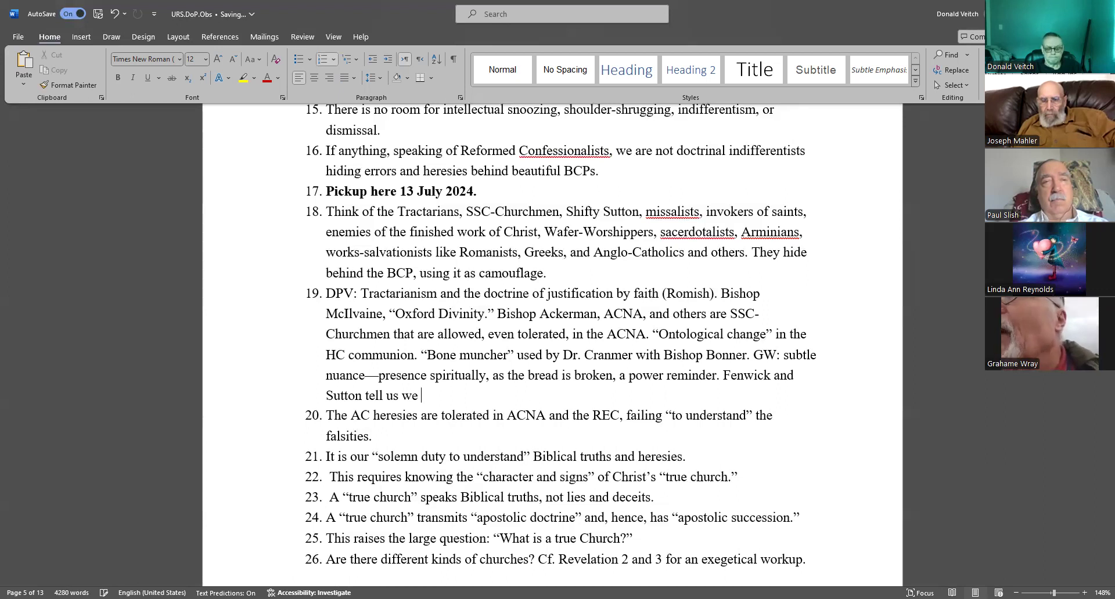
text(have "Real Absence)
text(")
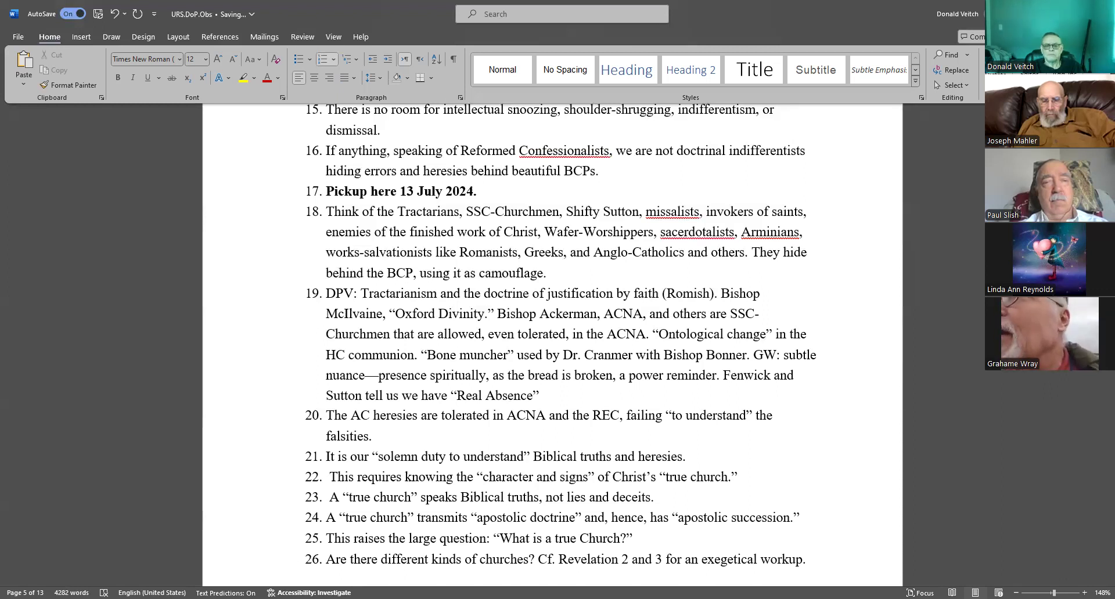
text(or are Zwinglians.)
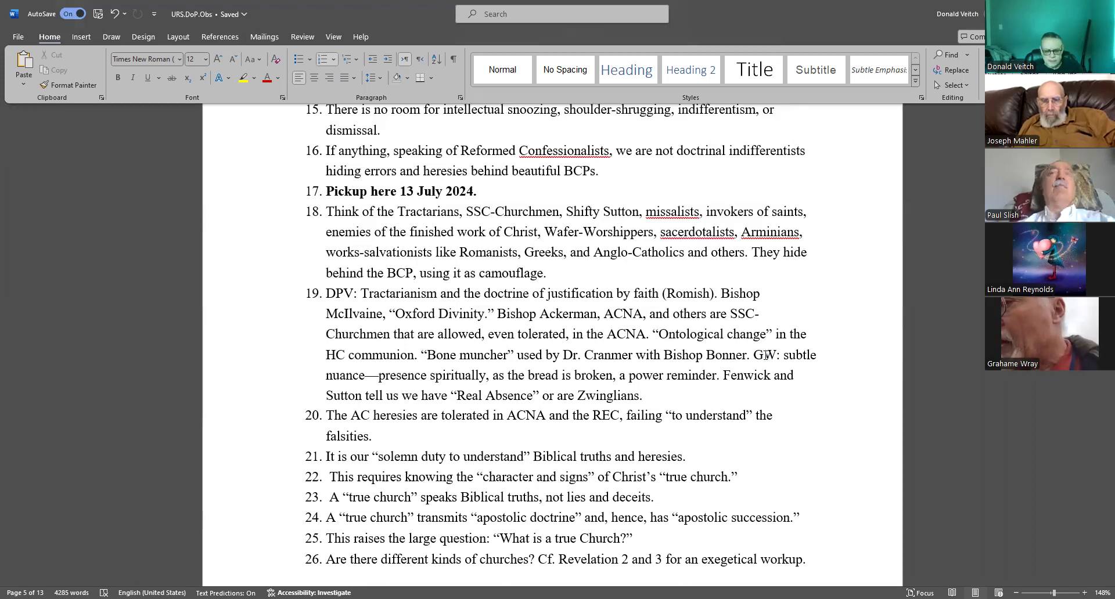
text(DPV--)
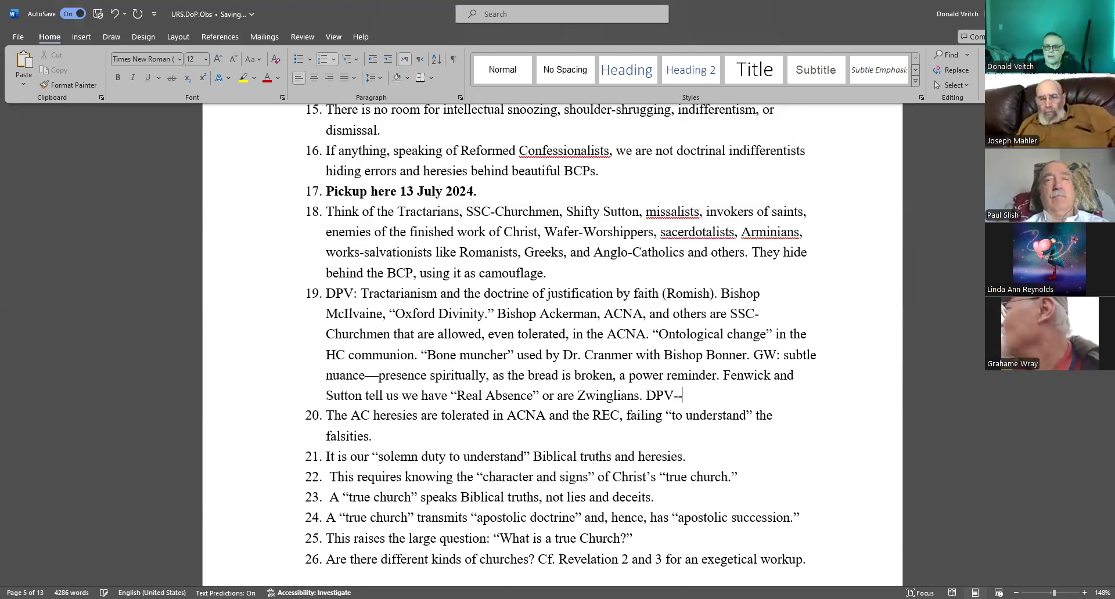
text(present by way of our so)
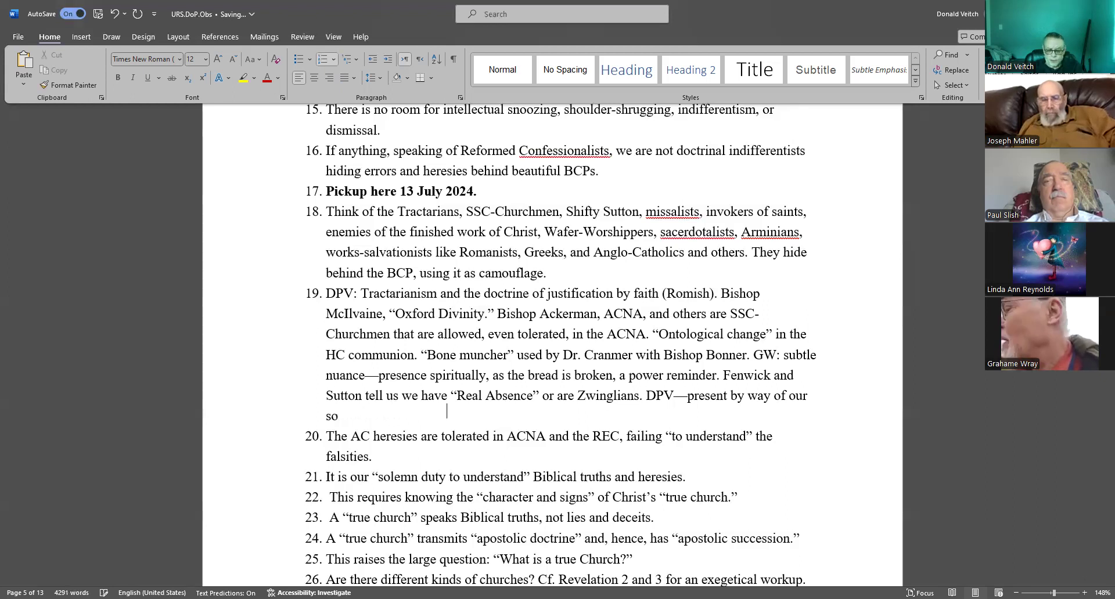
text(teriological ")
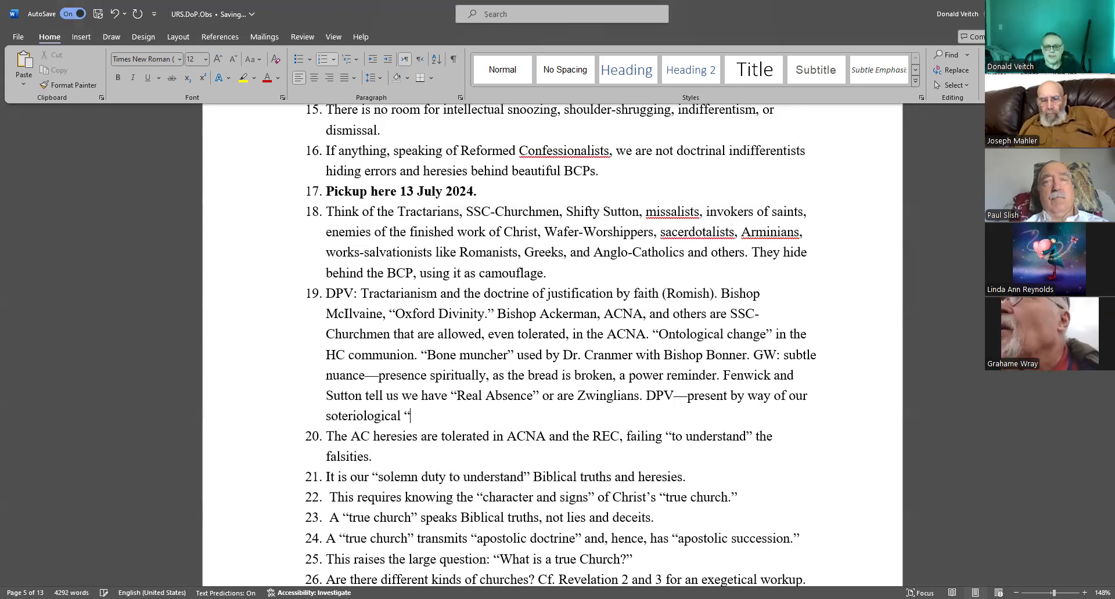
text(union with Christ.")
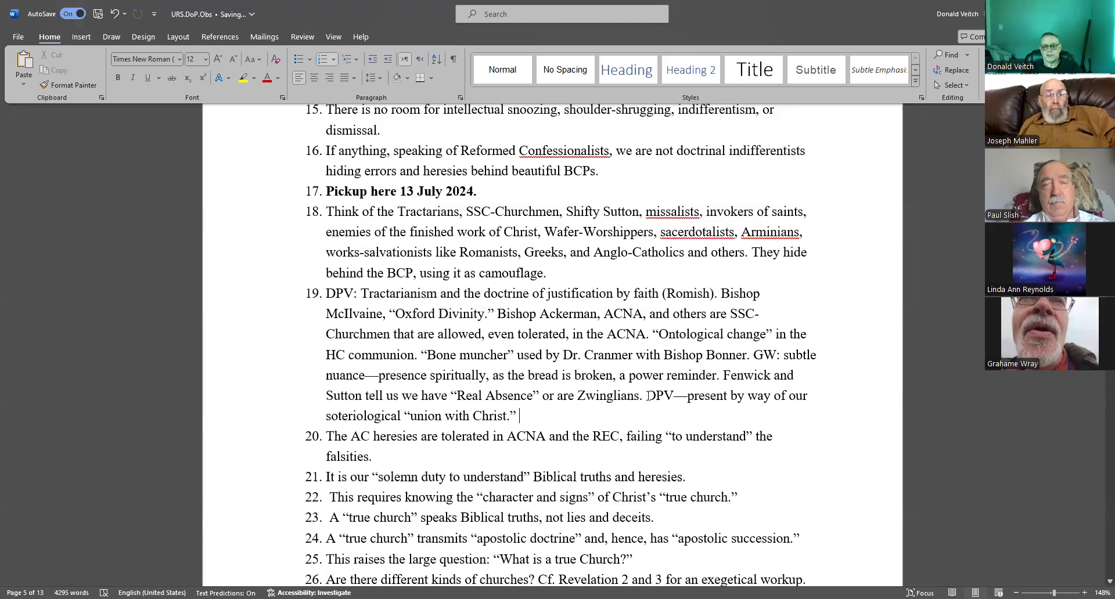
Add Fenwick's view that celebrants are “offering the broken body and blood” to God
click(646, 395)
key(shift+Home)
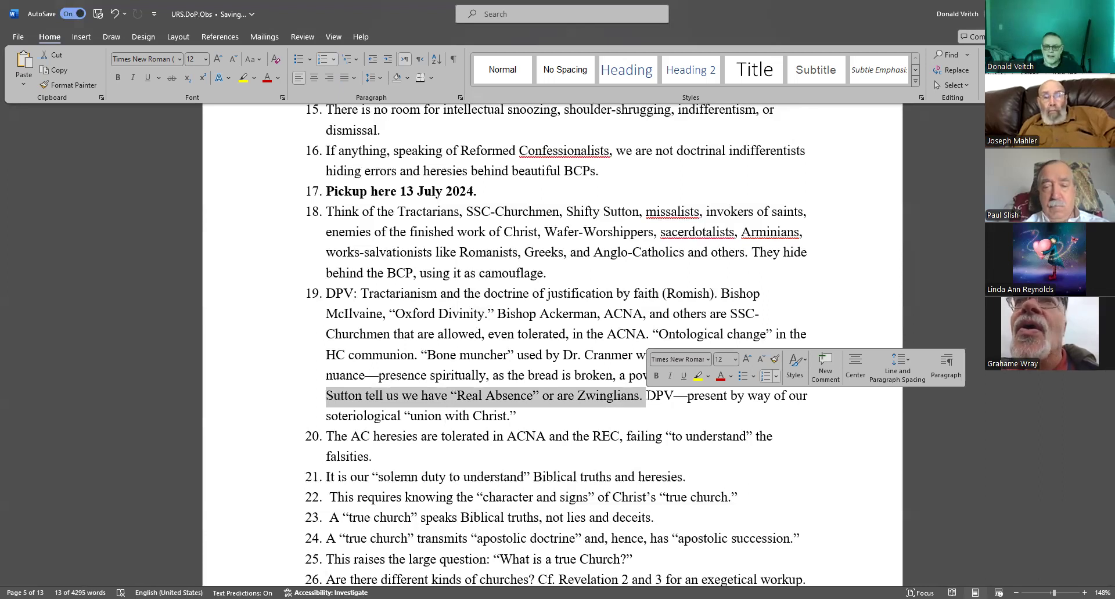
click(716, 413)
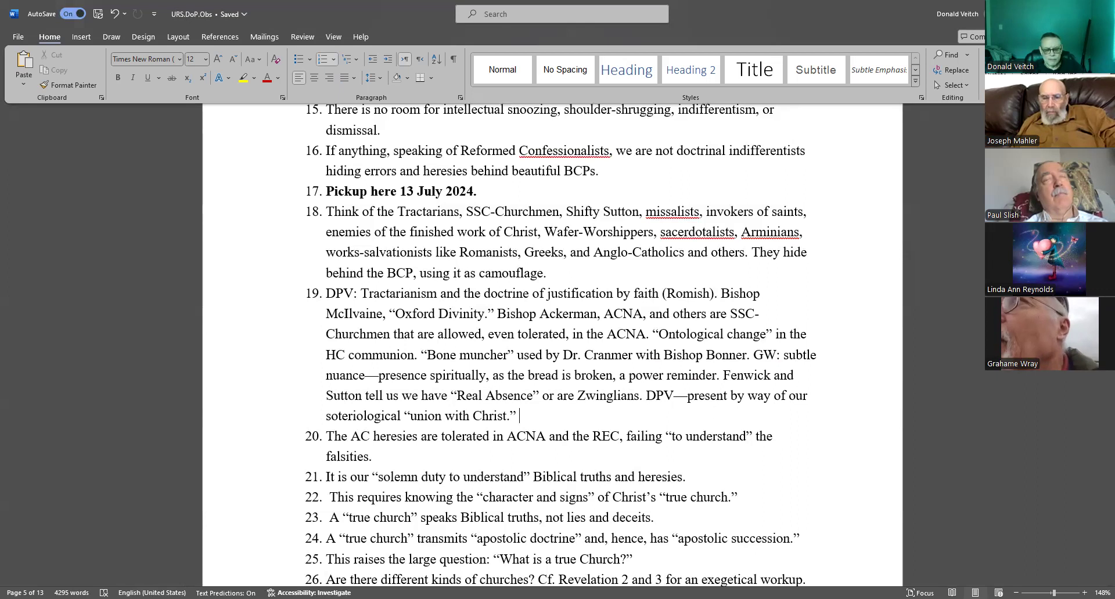
text(Fe)
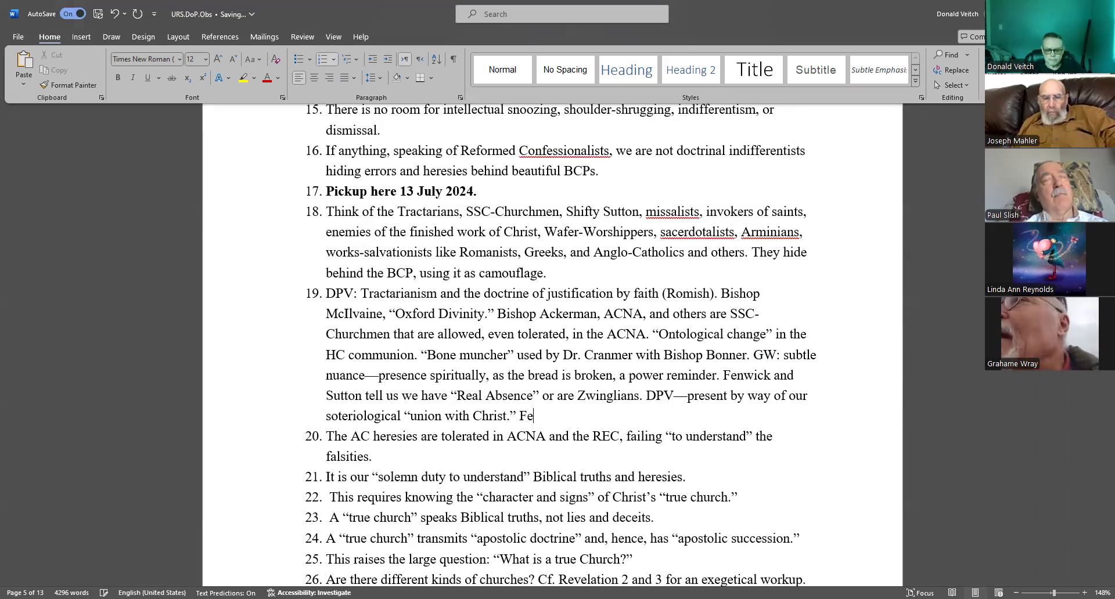
text(nwick—a)
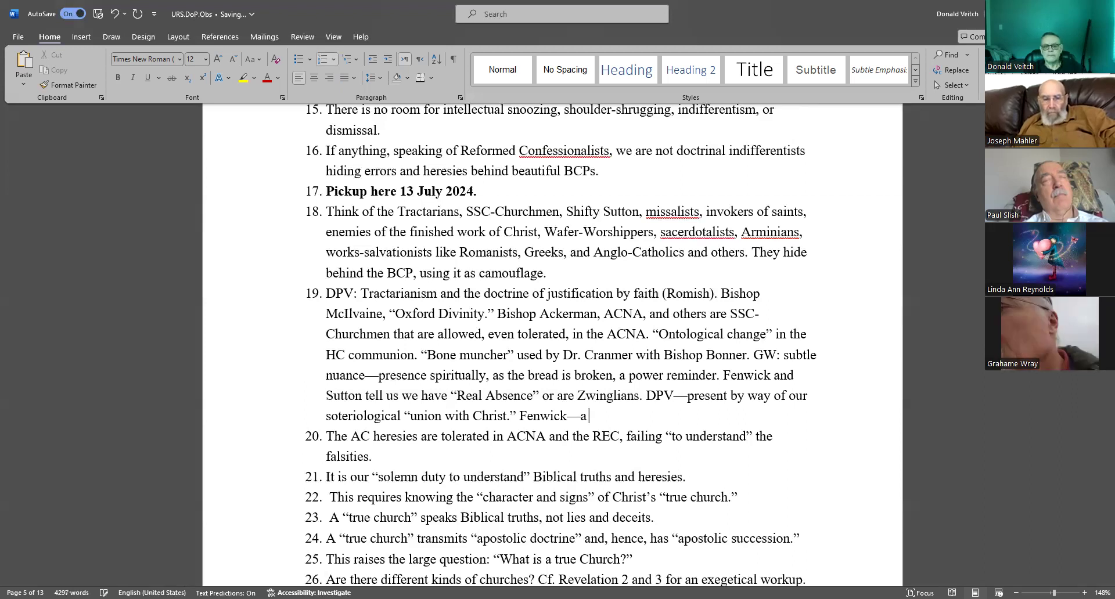
key(BackSpace)
text(the celebrants)
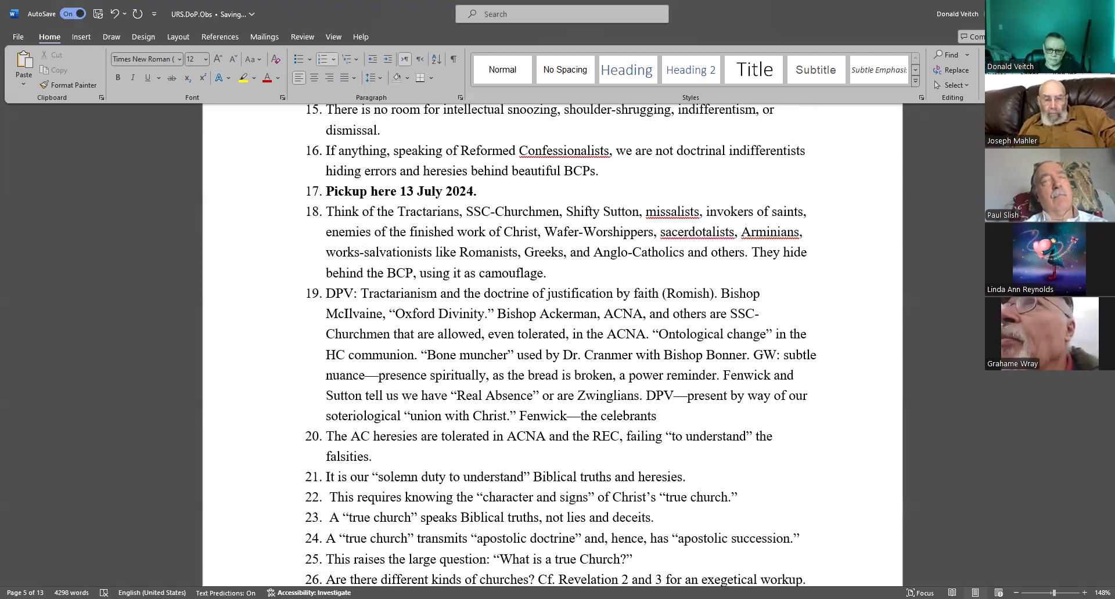
text(are, thereby, )
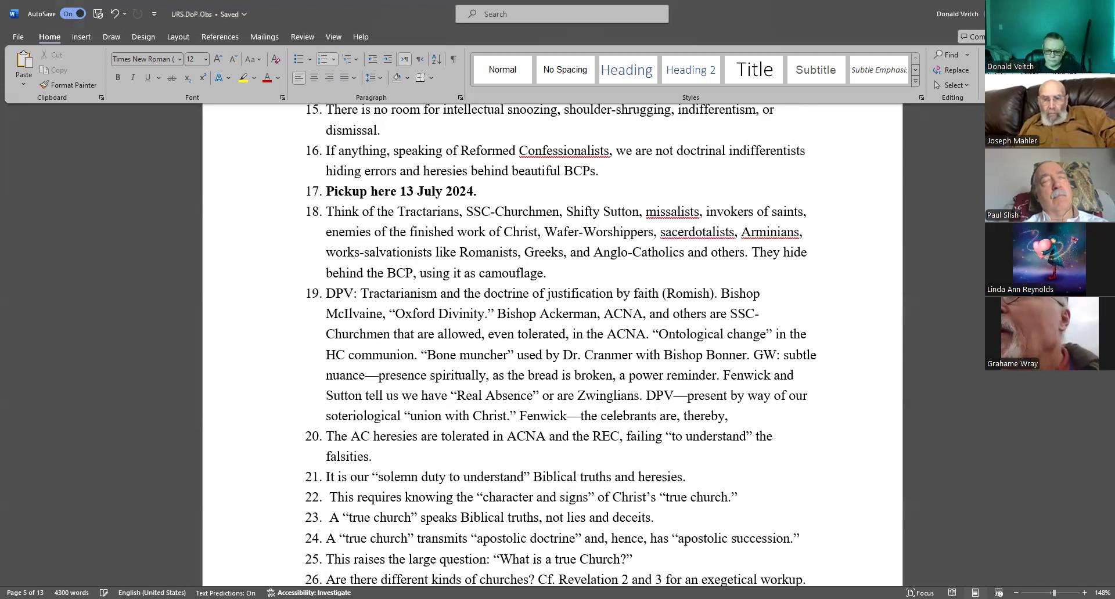
text(")
text(off)
text(ering )
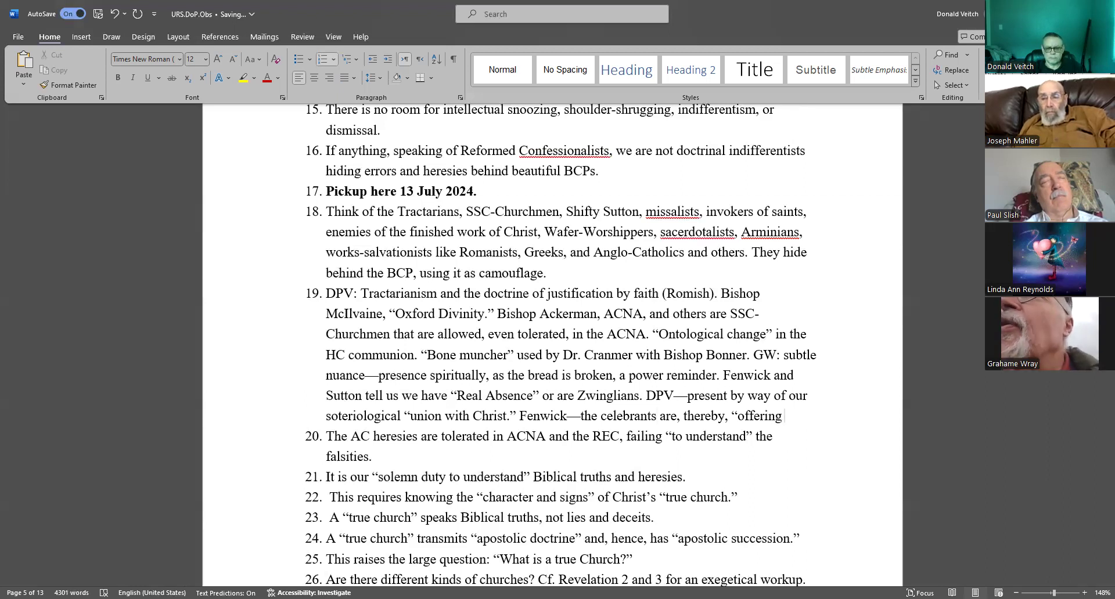
text(the broken bo)
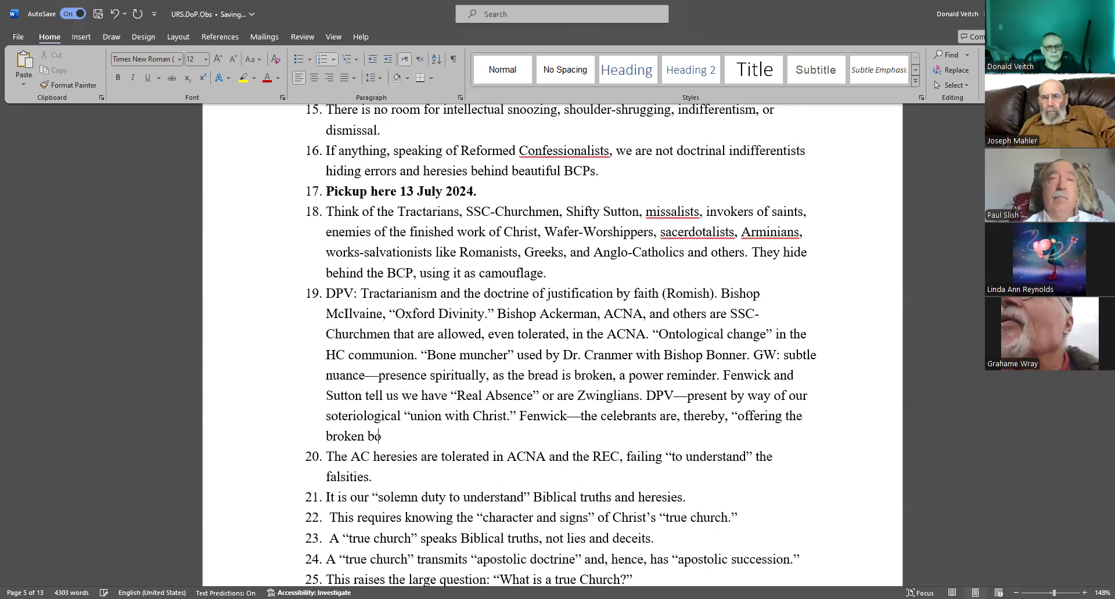
text(dy and blood)
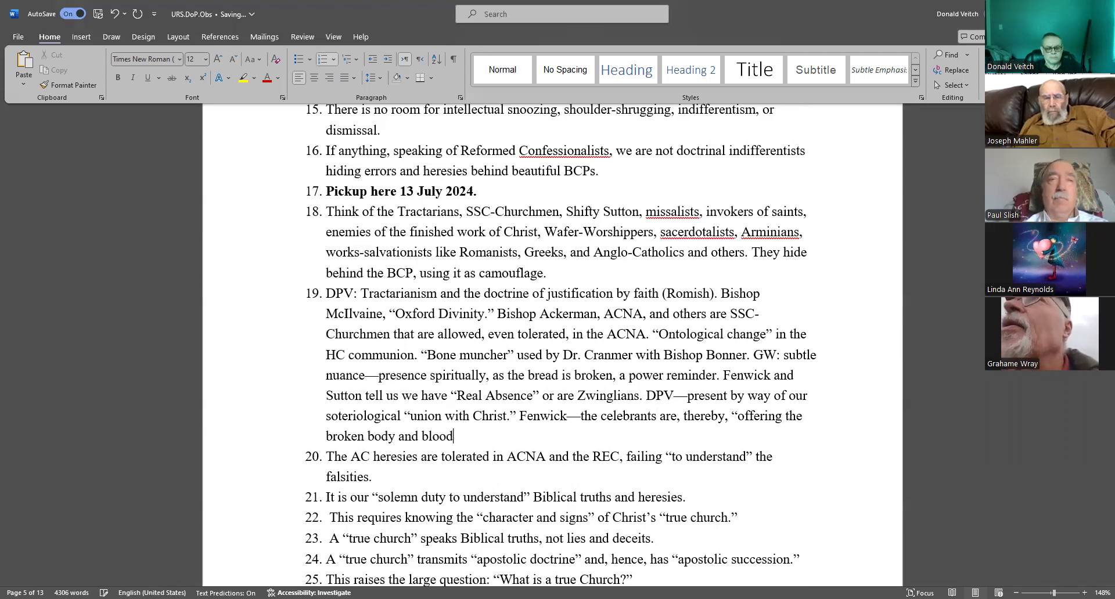
text(”)
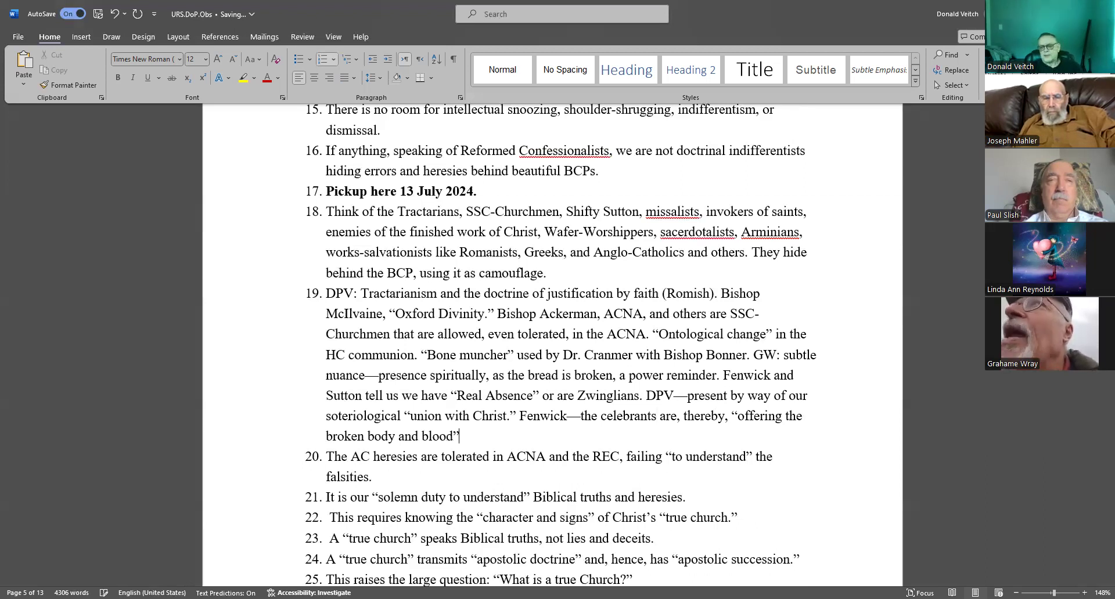
text( to God.)
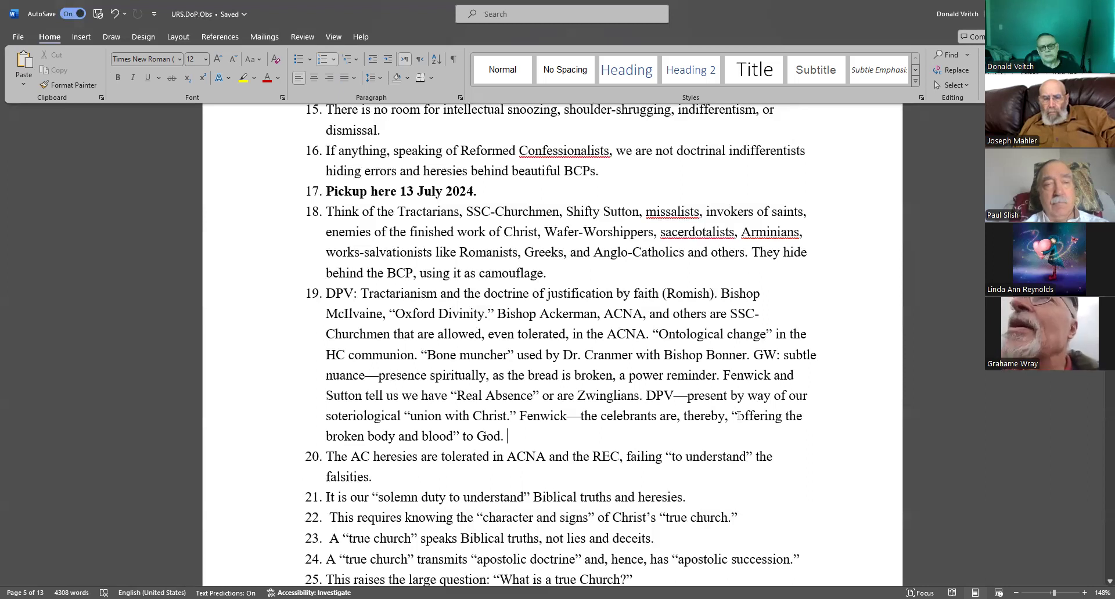
Add “Bloodless sacrifice” and that we are “assisting” Jesus in representing Christ's cross-work to God
shift+click(462, 439)
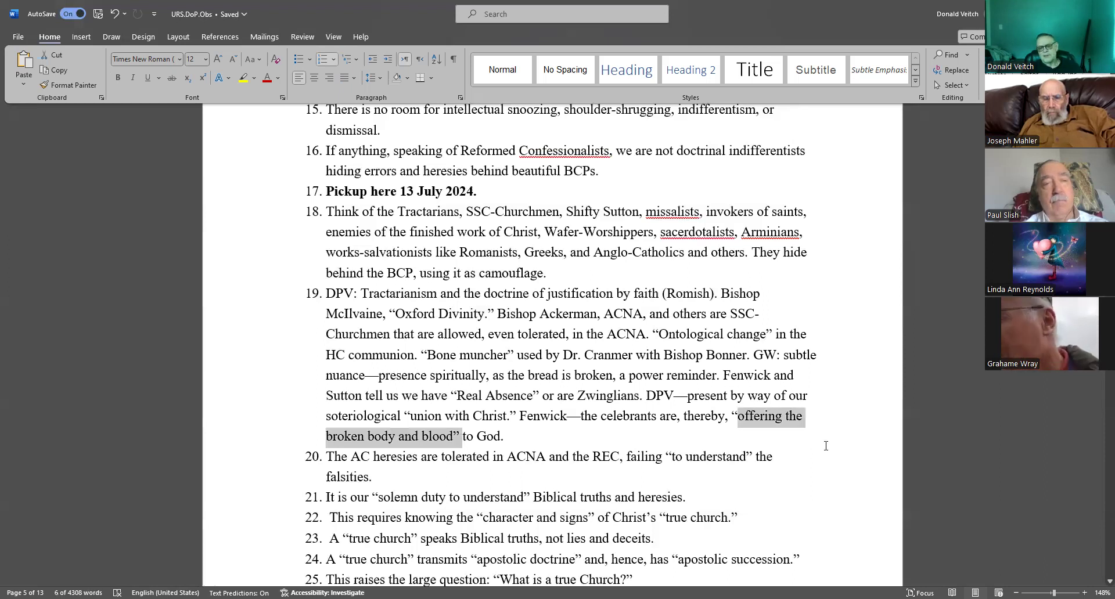
click(518, 435)
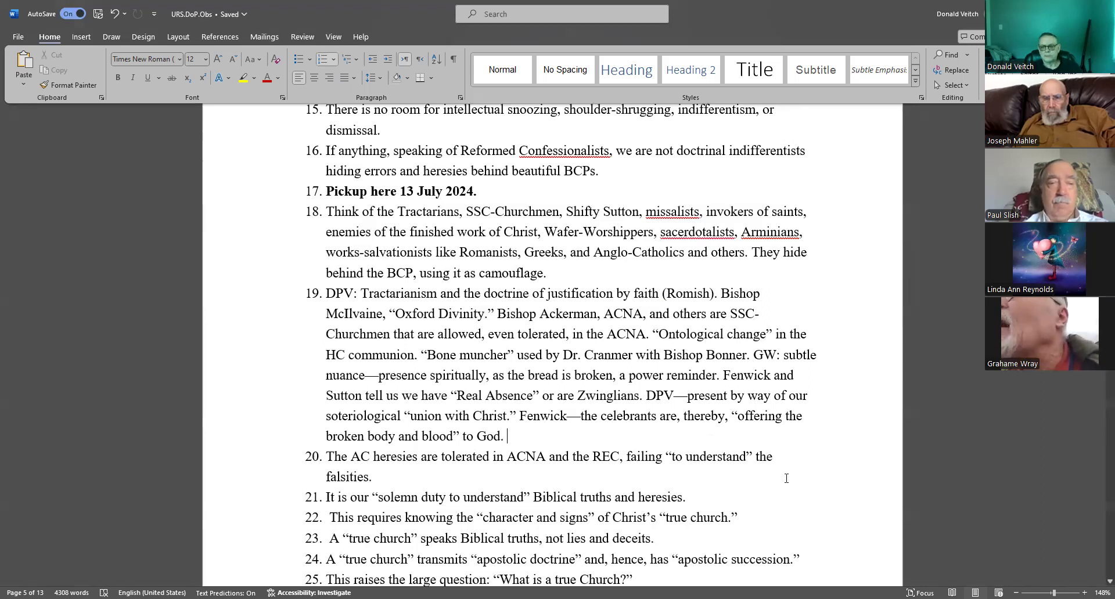
text(")
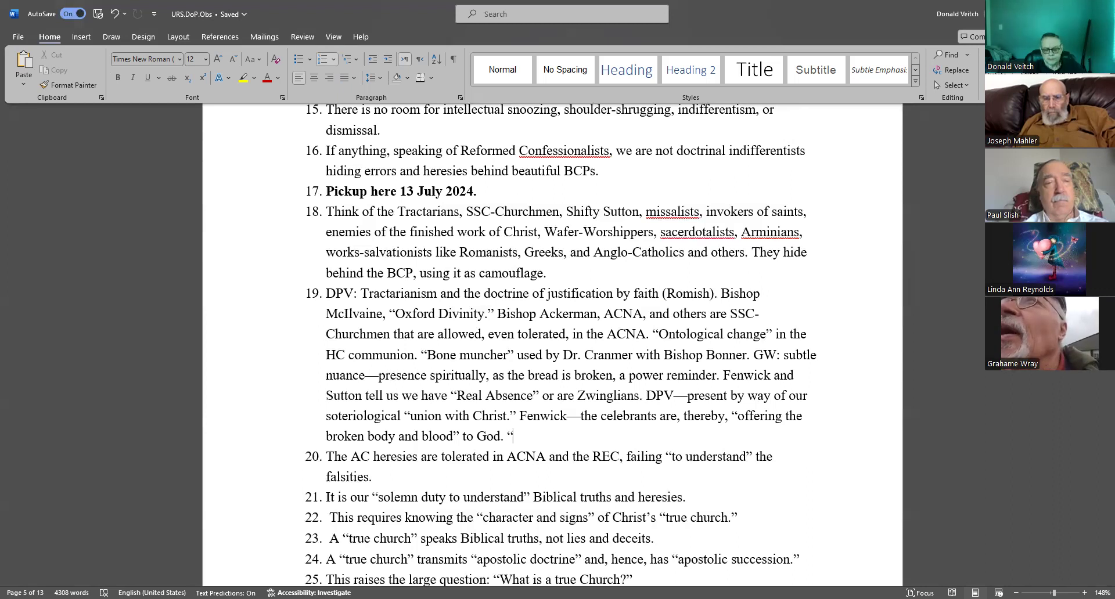
text(Bloodless sacrifice.")
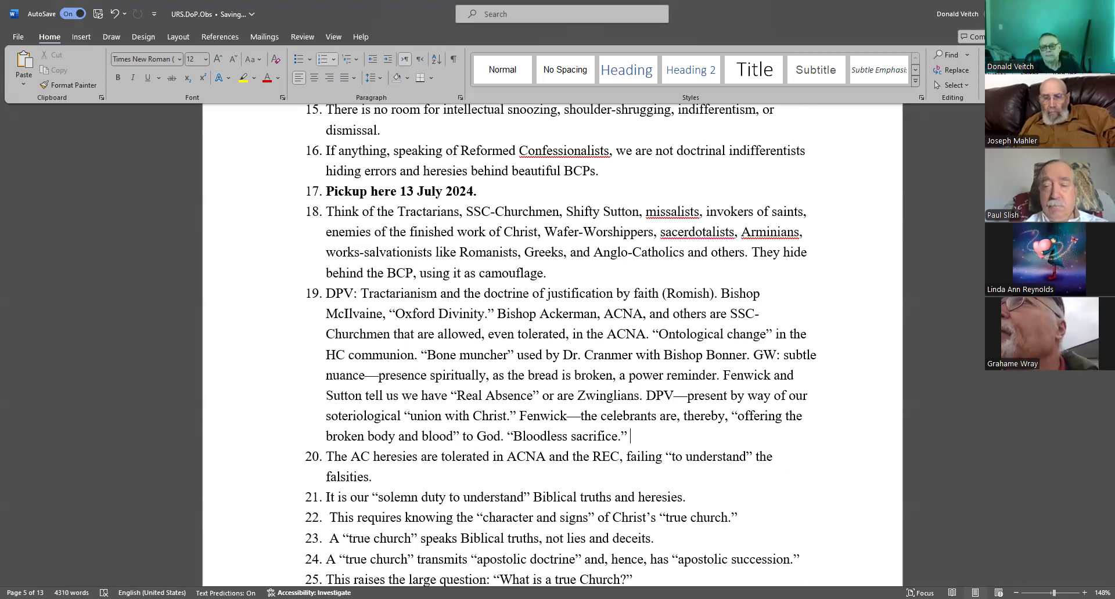
text(We are “assisting”)
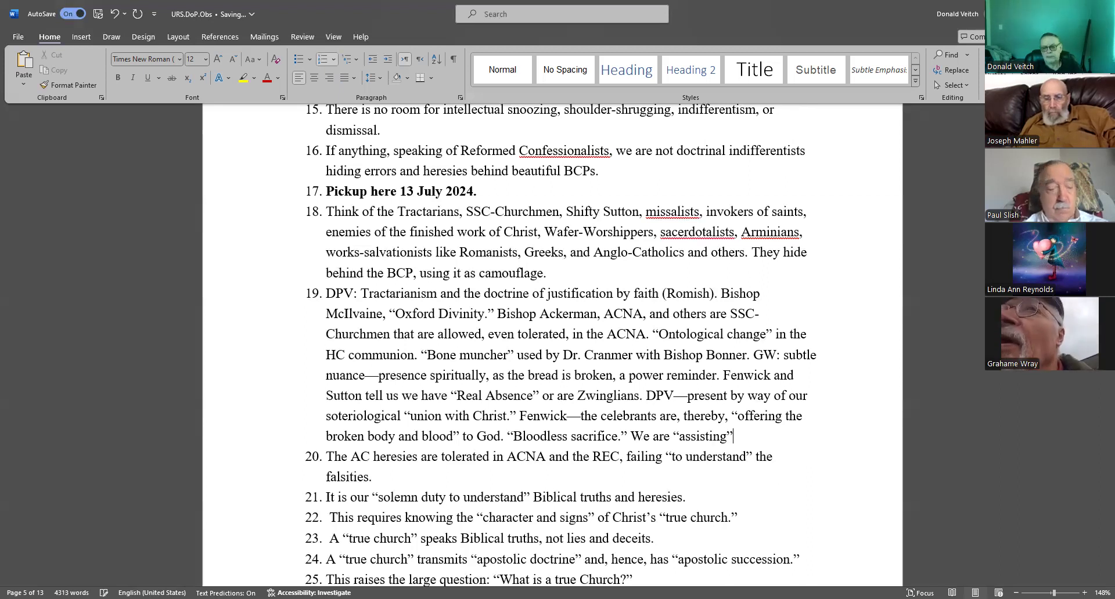
text( Jesus in repres)
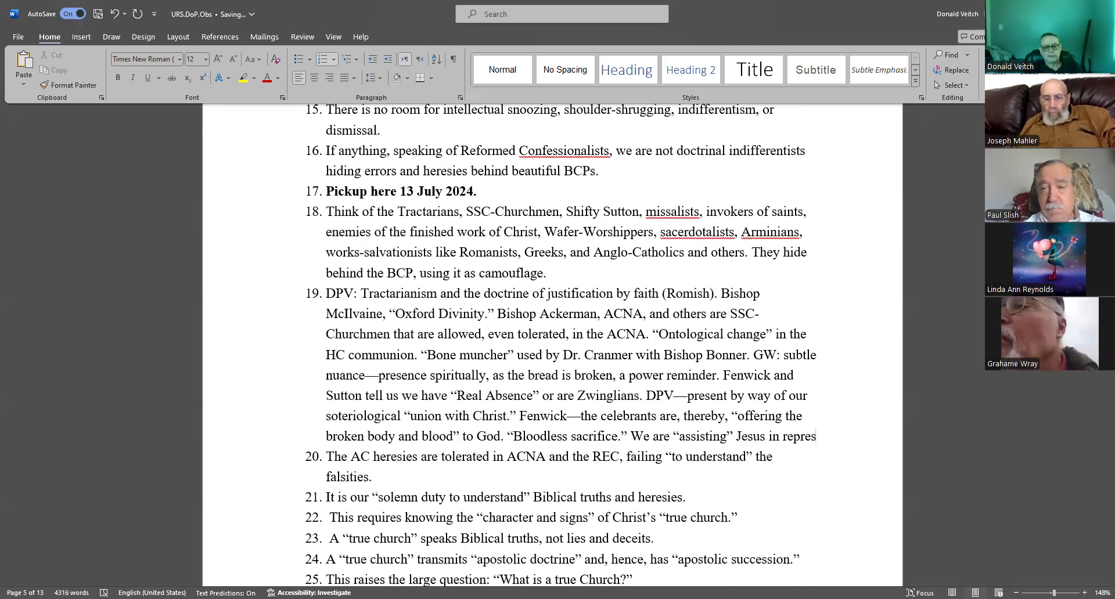
text(enting)
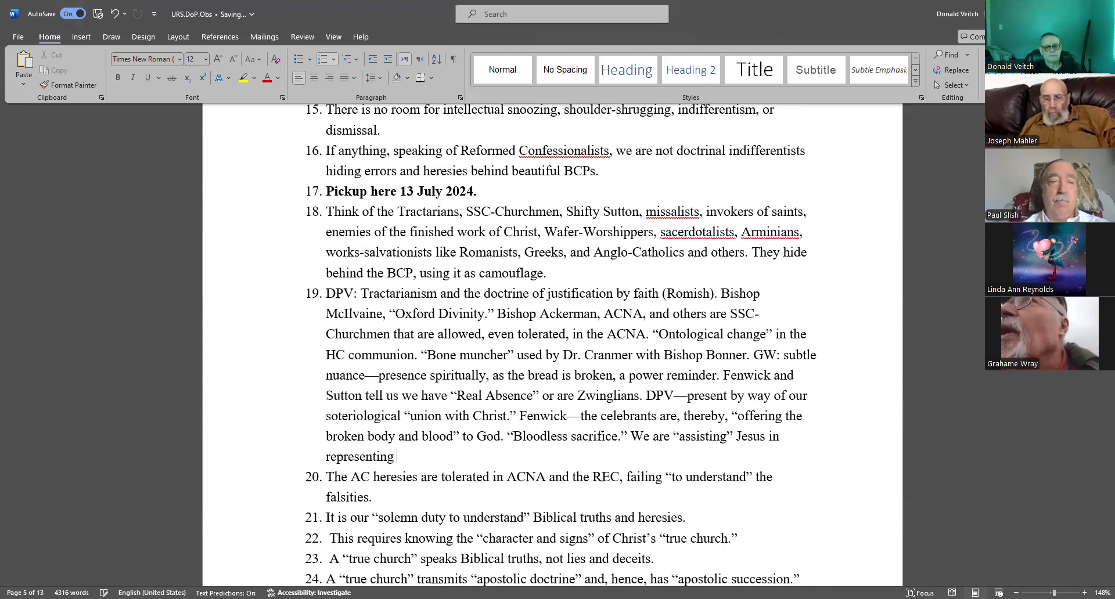
text( the cross-w)
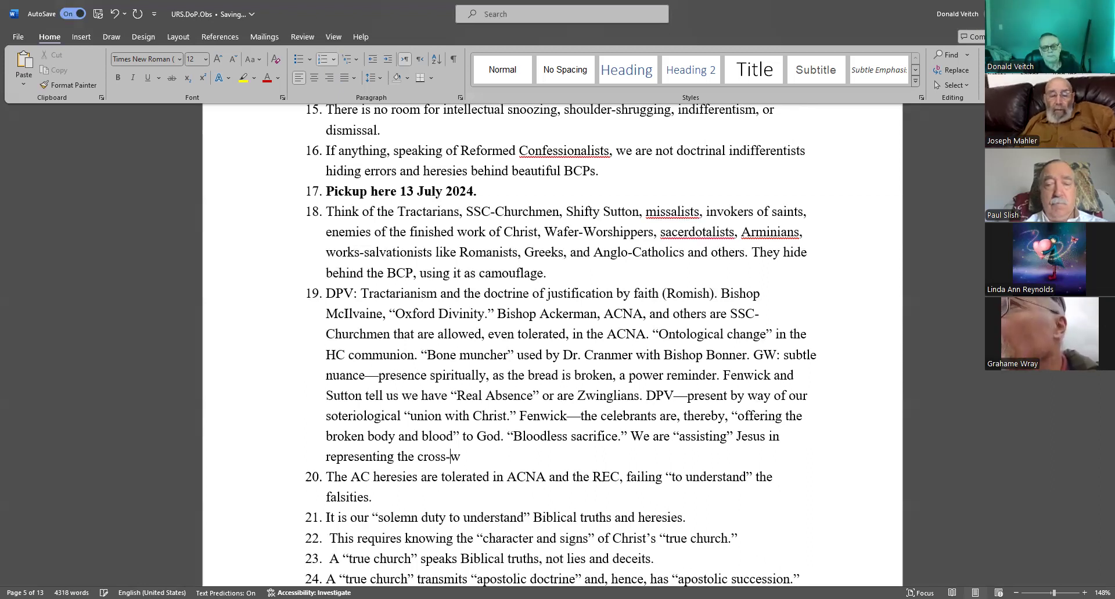
text(ork of Christ to God.)
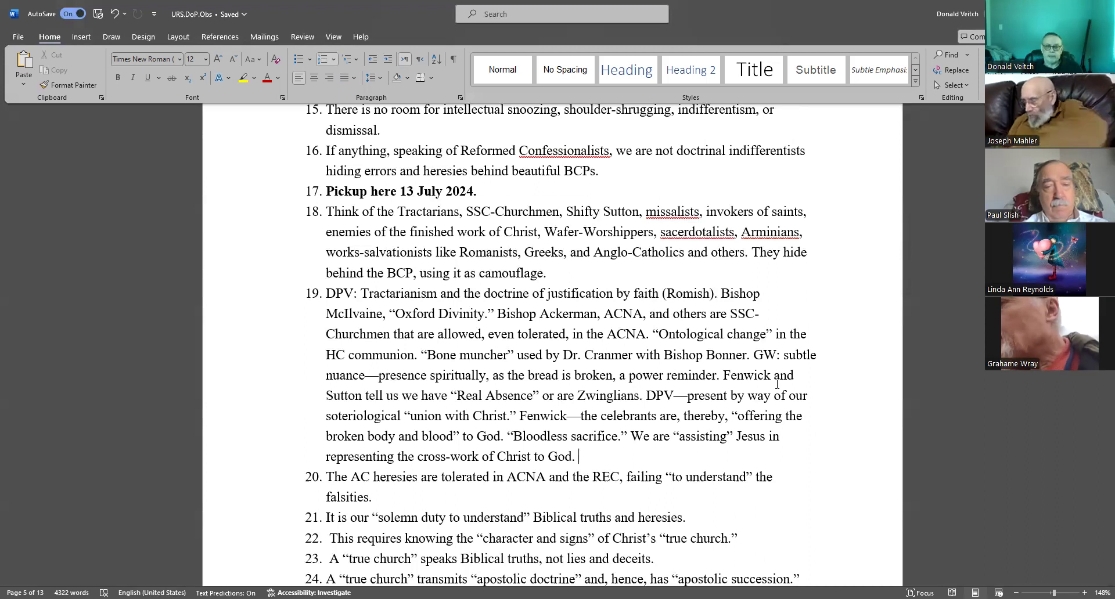
scroll(735, 350, down, 1)
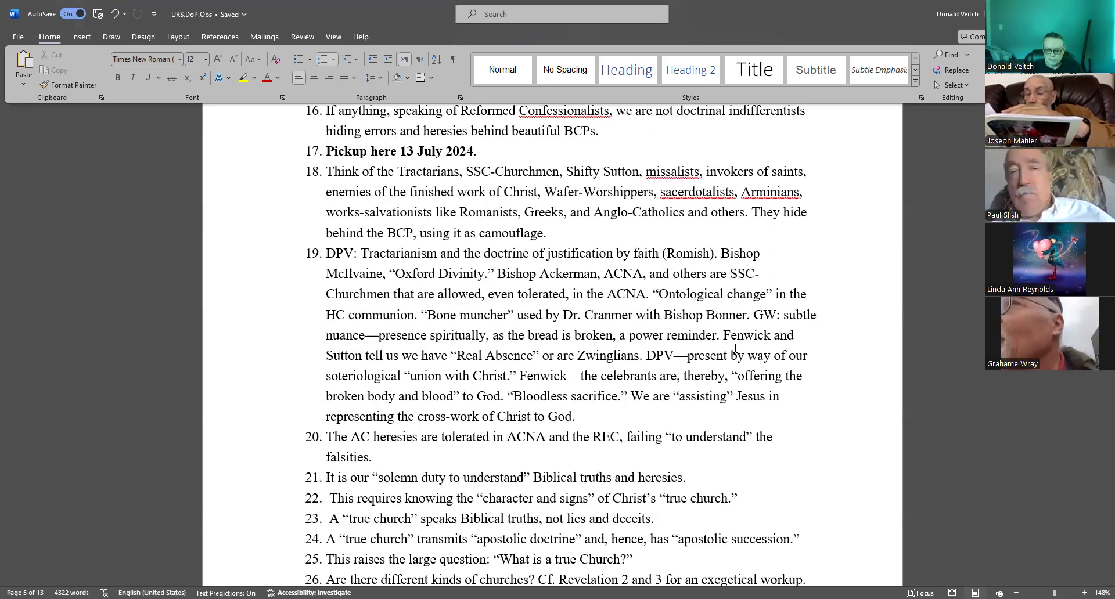
text(DPV:)
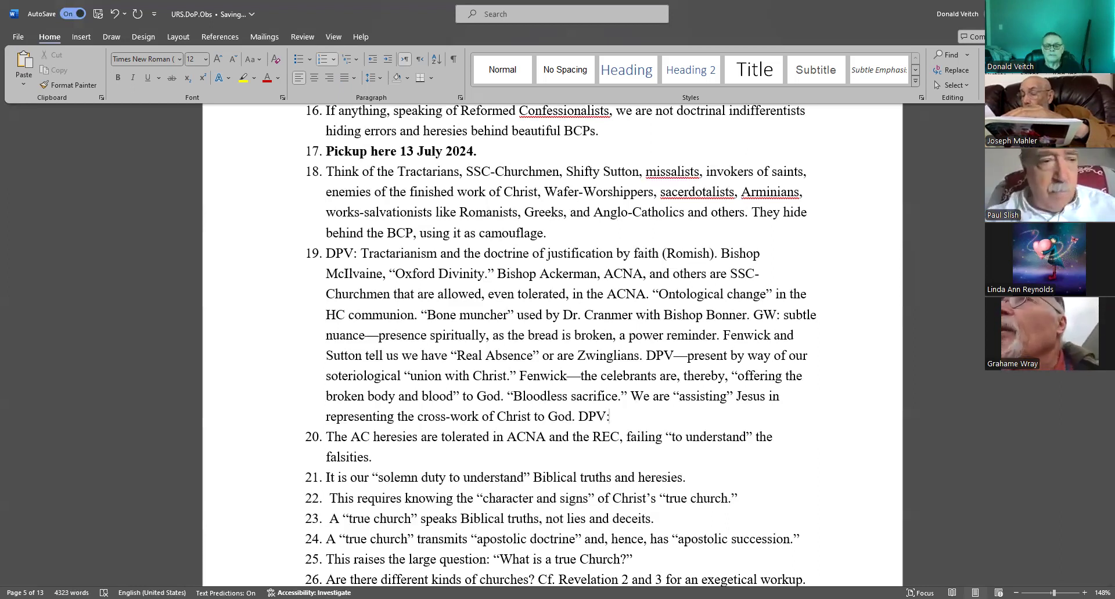
text( D)
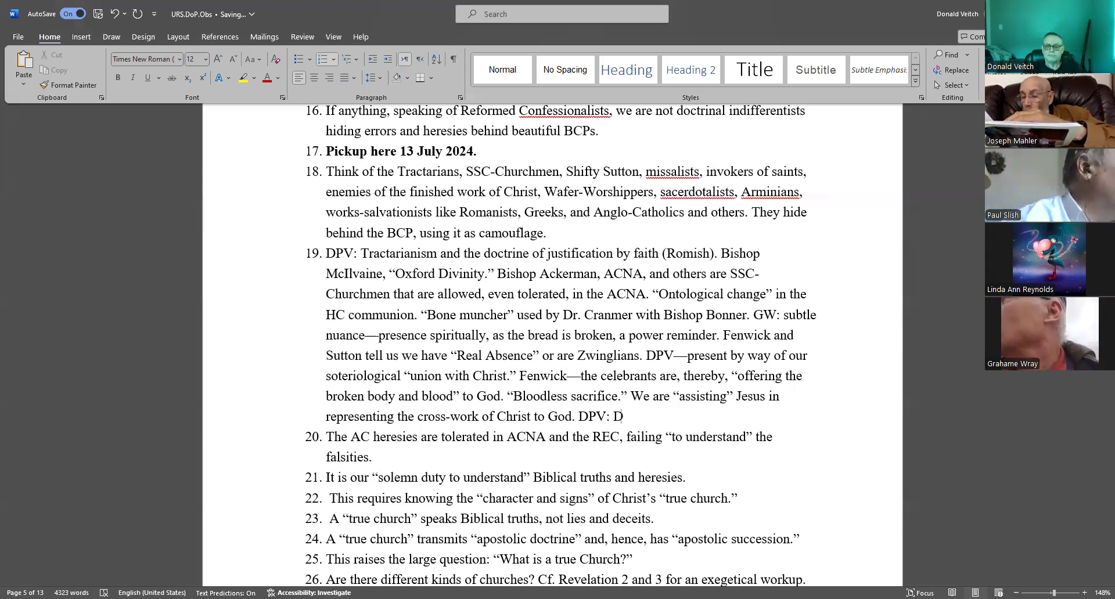
text(estabilizing, destroying, diminishing)
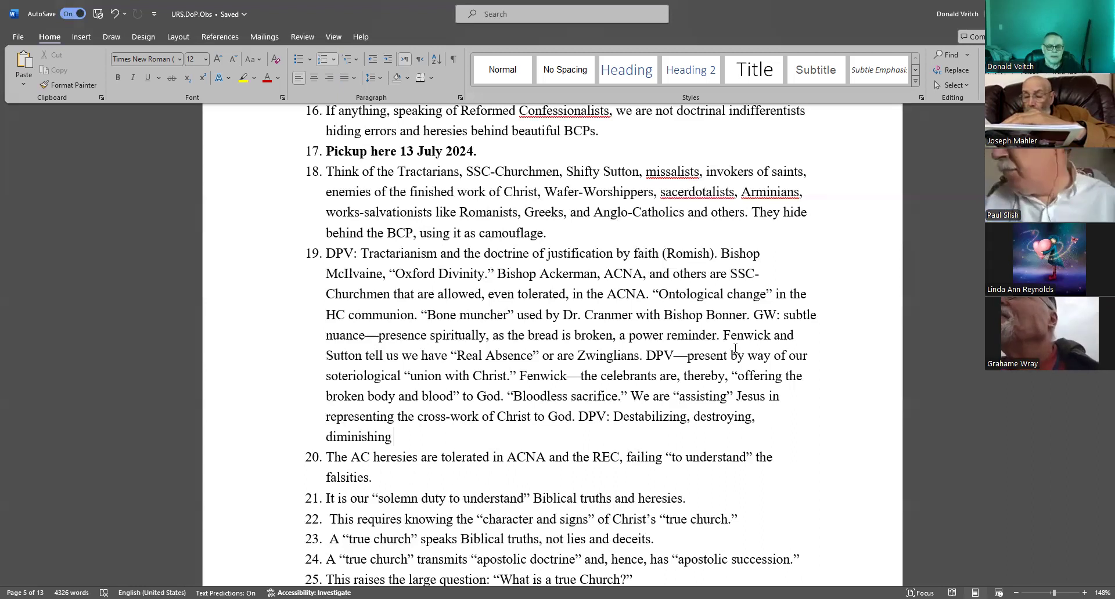
text(doctrine?)
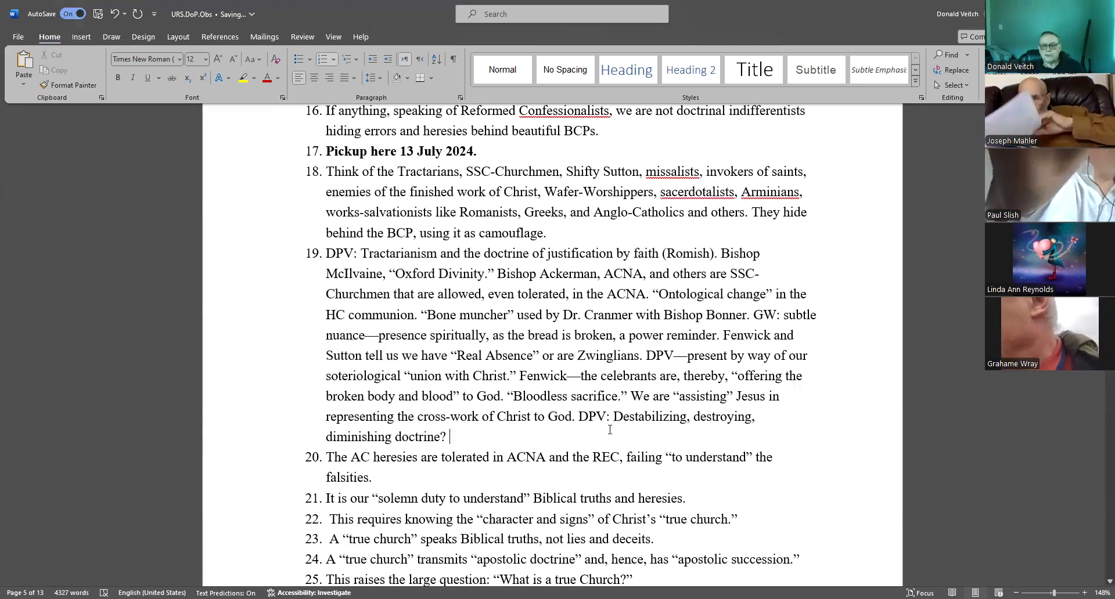
shift+click(610, 425)
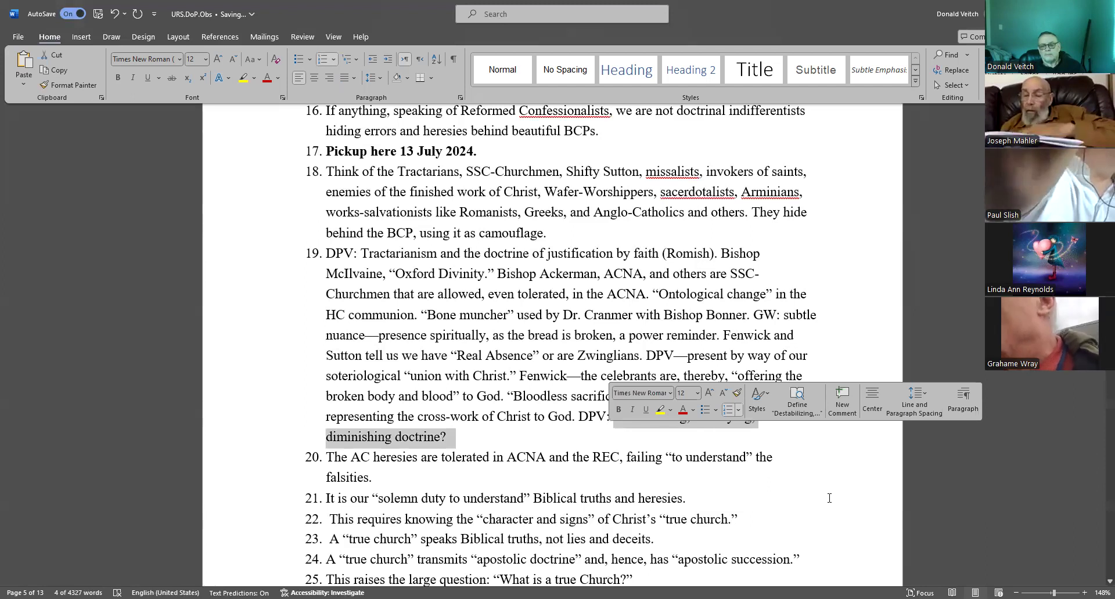
click(600, 416)
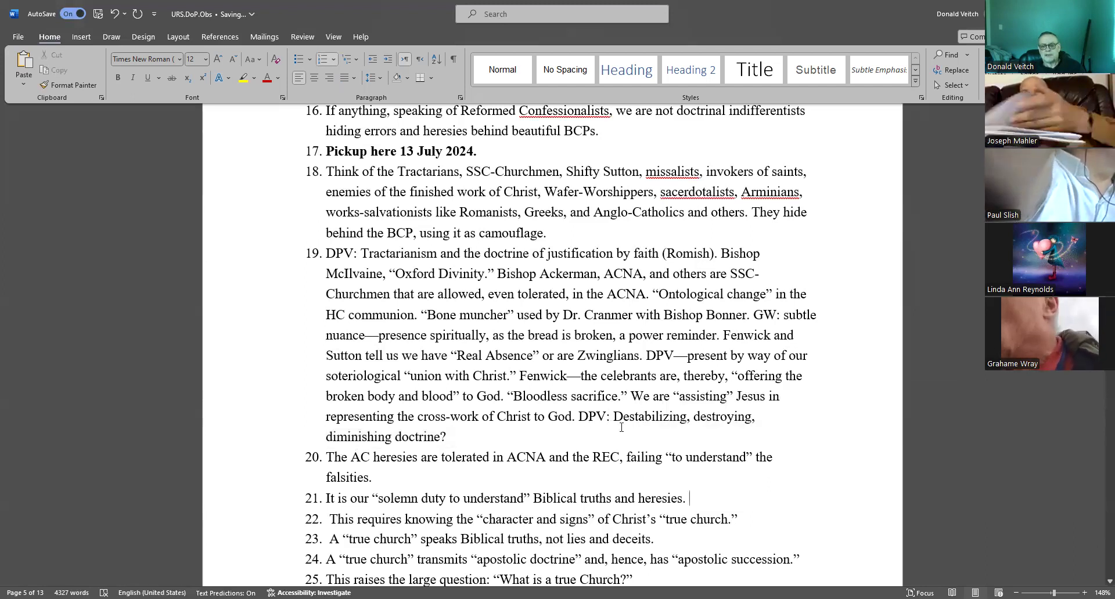
key(ctrl+z)
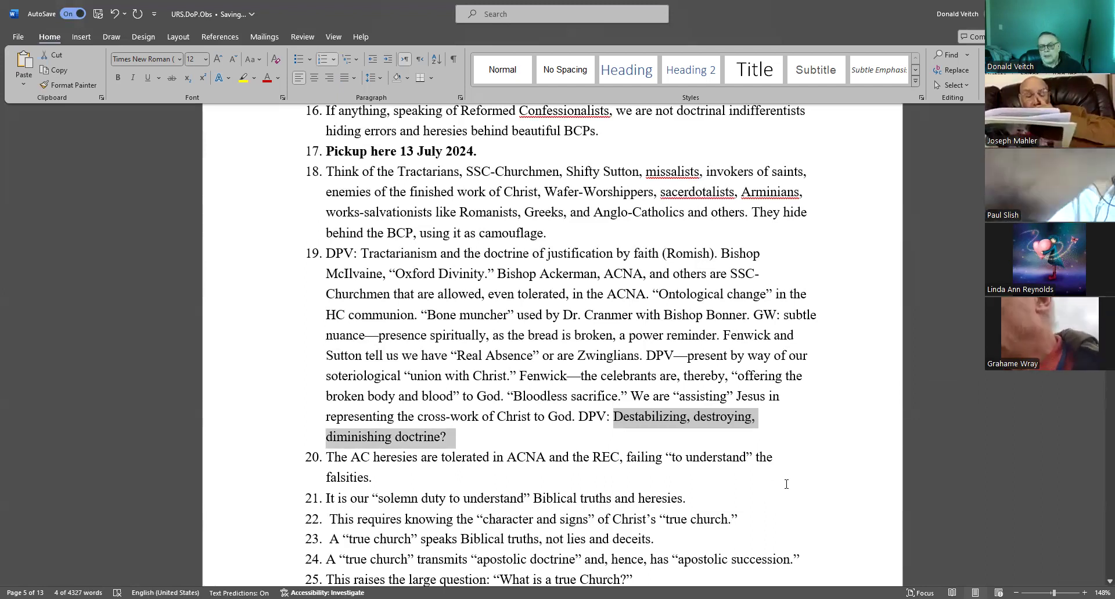
click(788, 482)
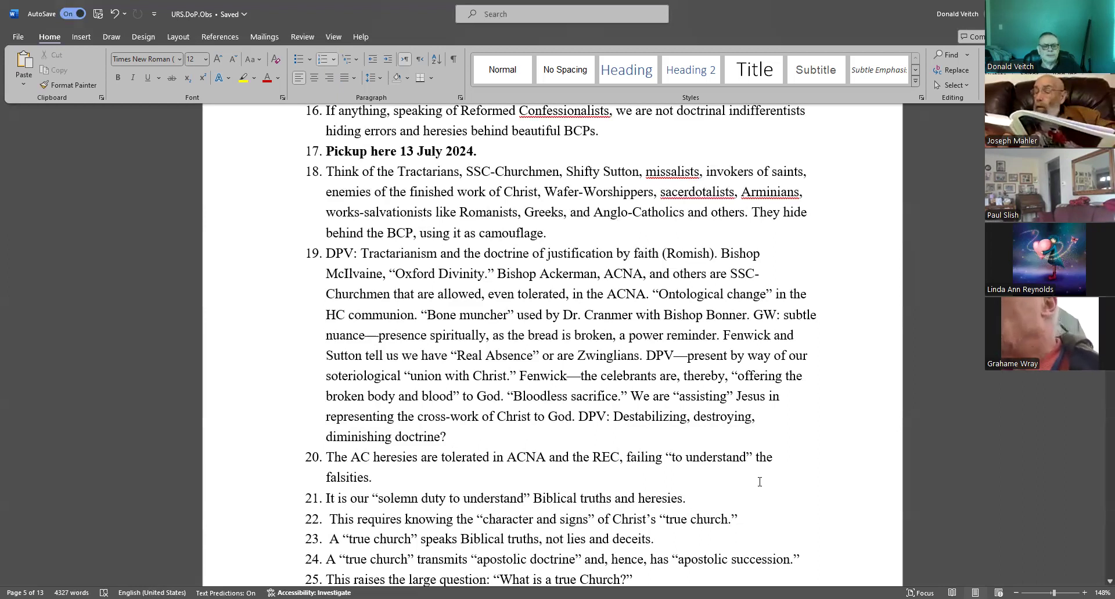
scroll(759, 482, down, 2)
scroll(759, 482, down, 1)
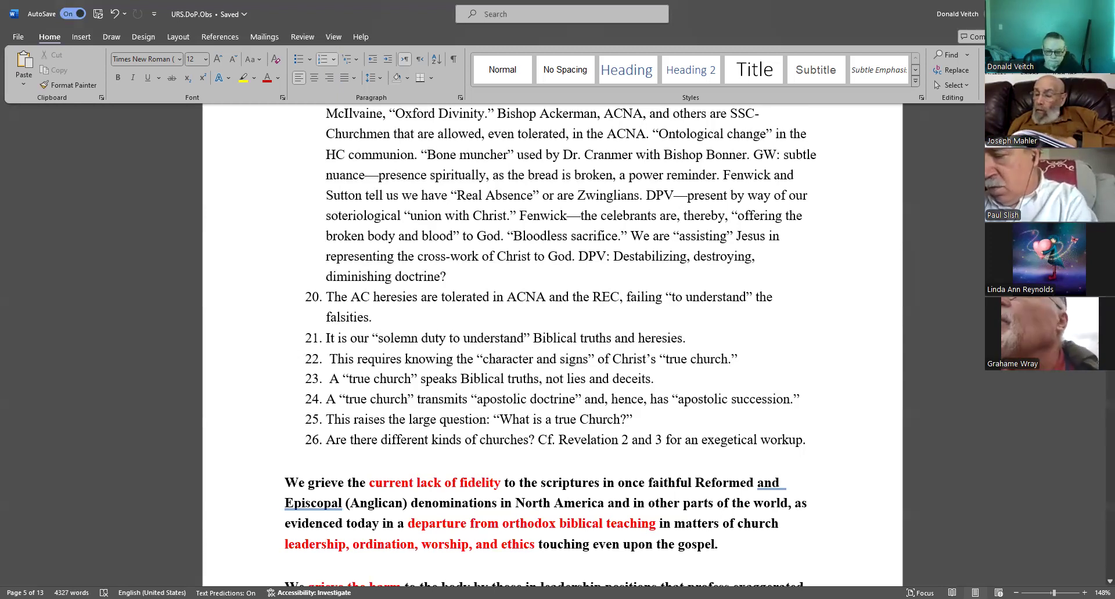
Close item 19 with GW: FCE-EC is “excommunicated” by Fenwick/FCE and done unilaterally, replacing DP
click(494, 272)
text(DPV)
key(BackSpace)
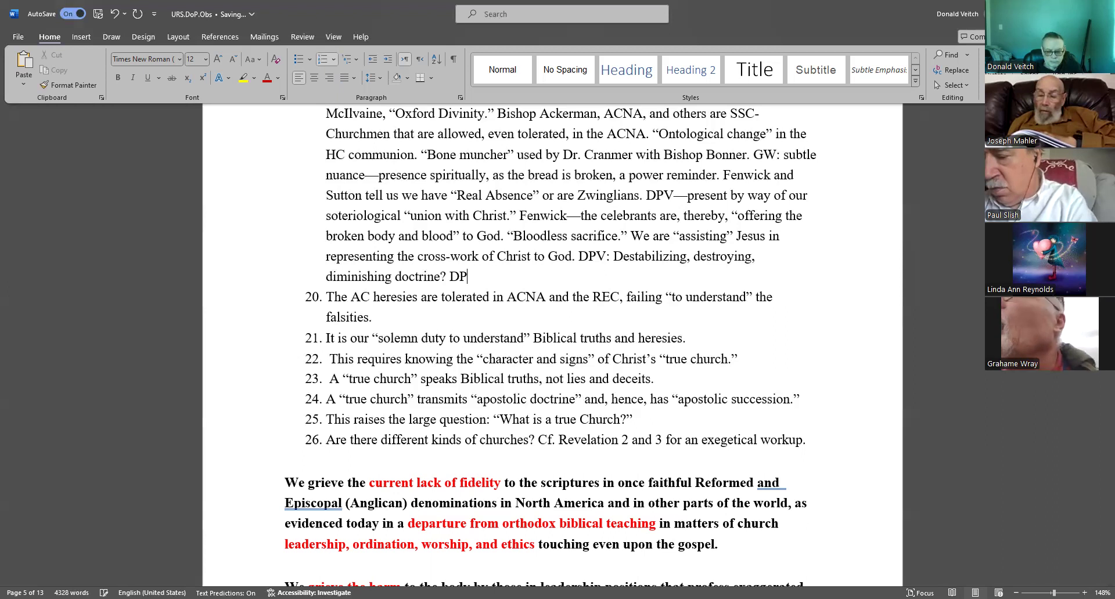
key(BackSpace)
key(BackSpace)
text(GW: )
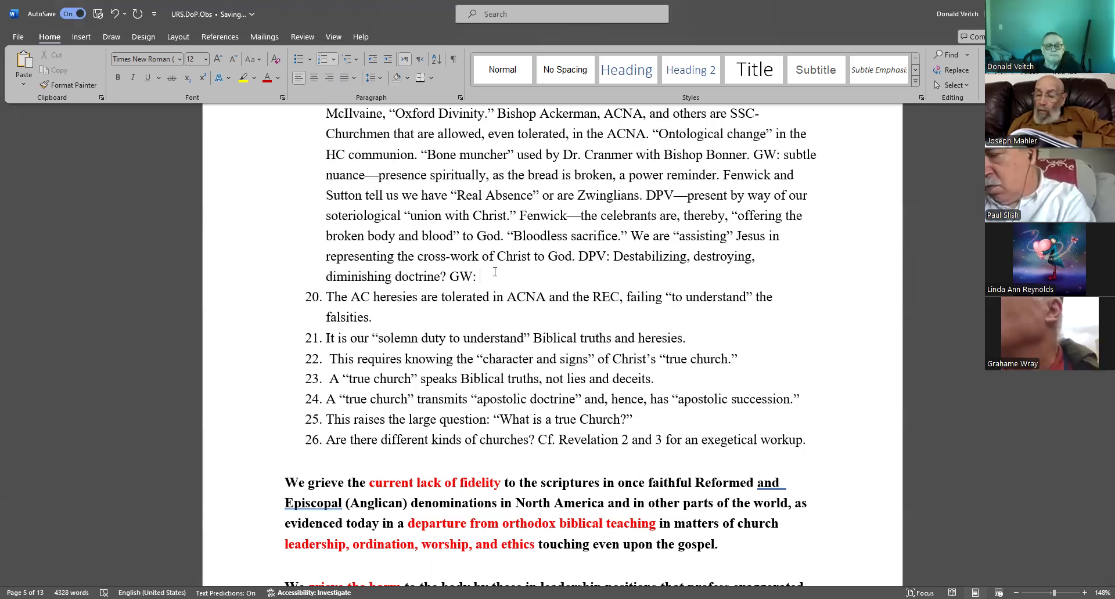
text(FCE-)
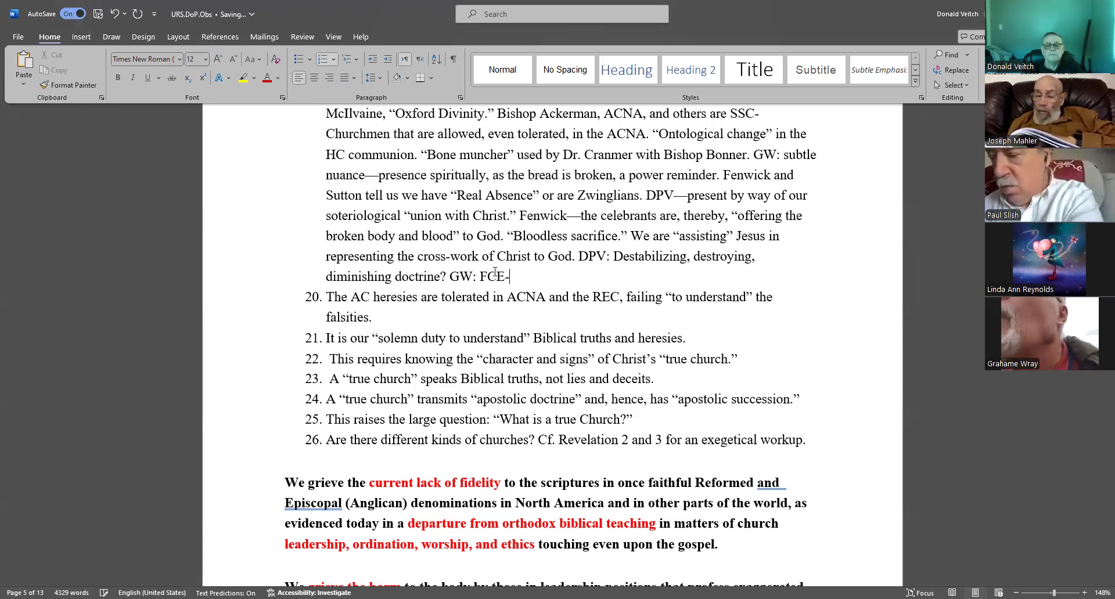
text(EC is “excommunicated” by)
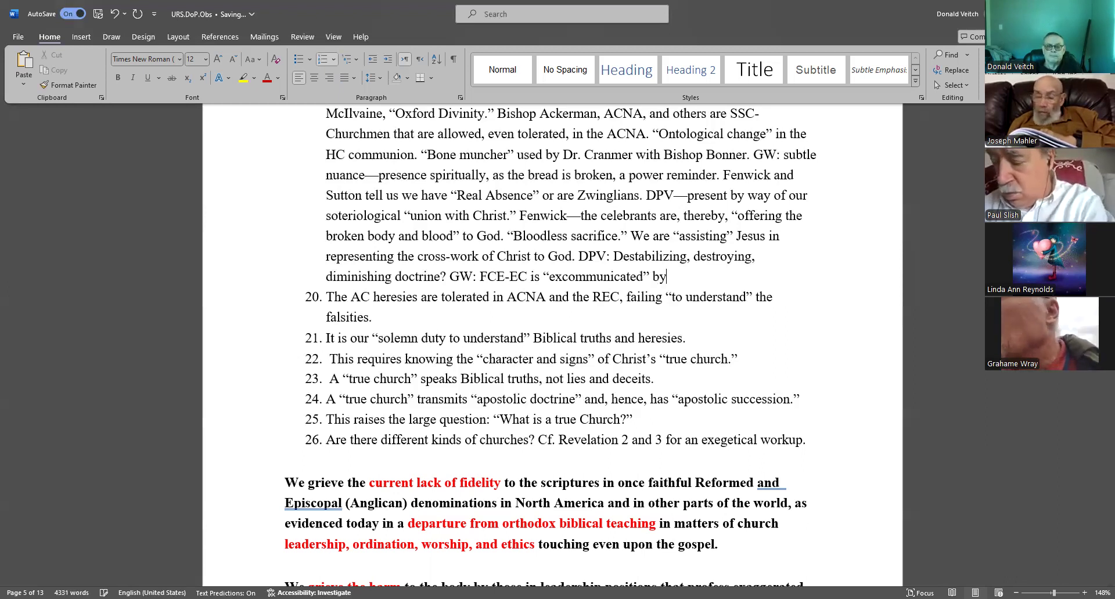
text( Fenwick/)
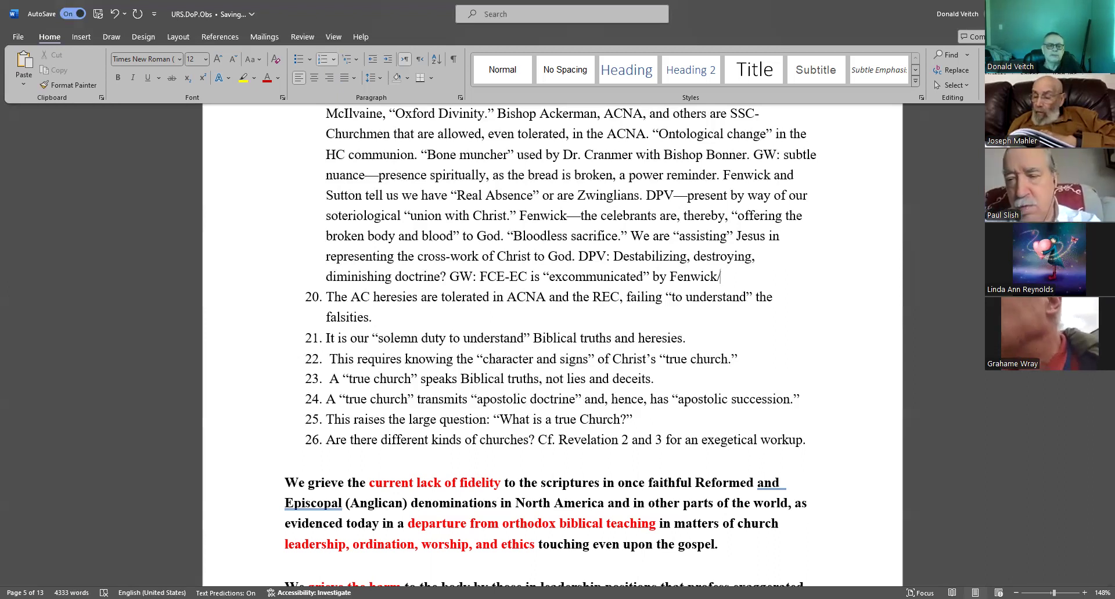
text(FCE and done unilaterally)
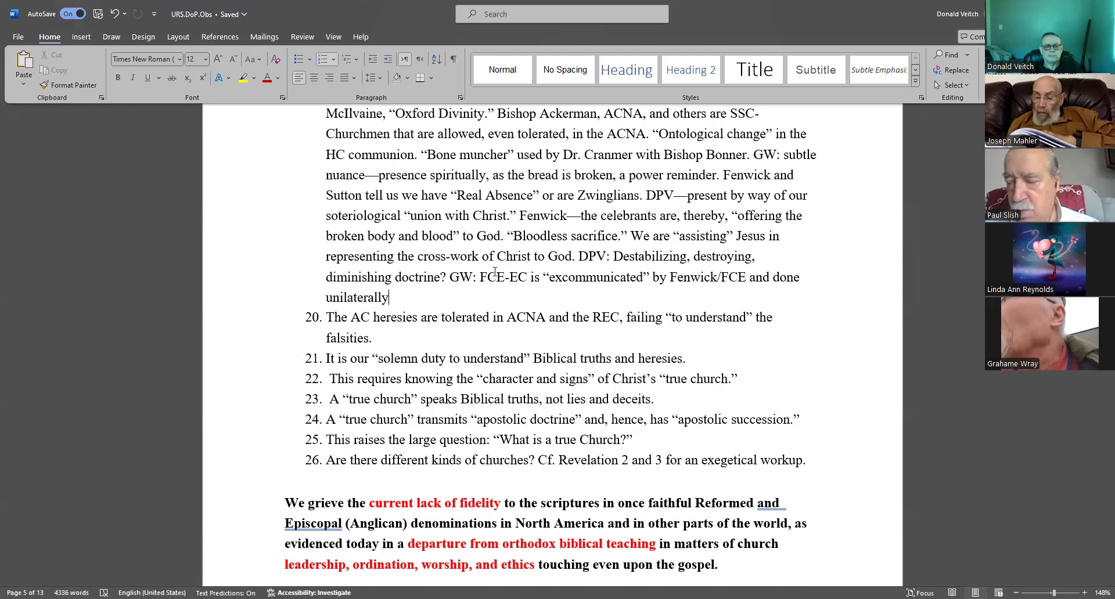
text(.)
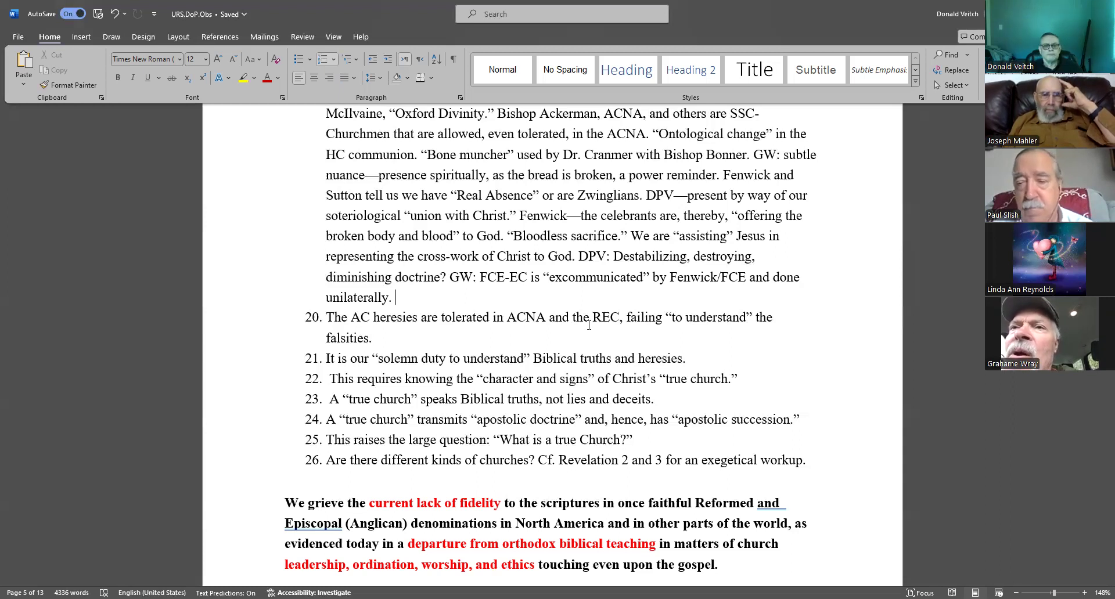
scroll(743, 376, down, 1)
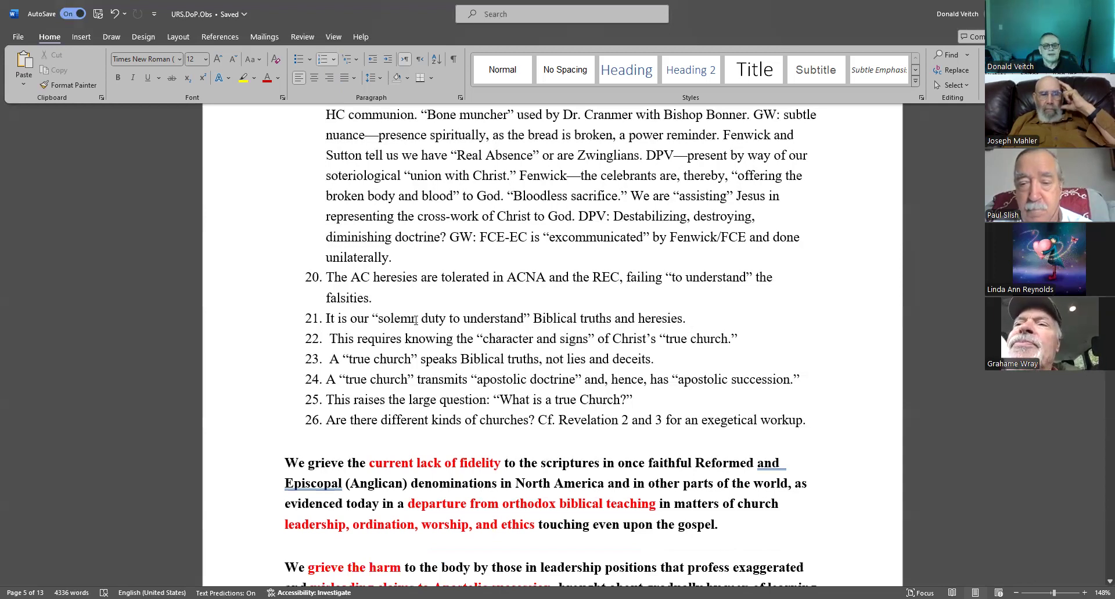
Highlight item 21 and position the cursor at its end for the DPV heresies note
drag(315, 318, 773, 320)
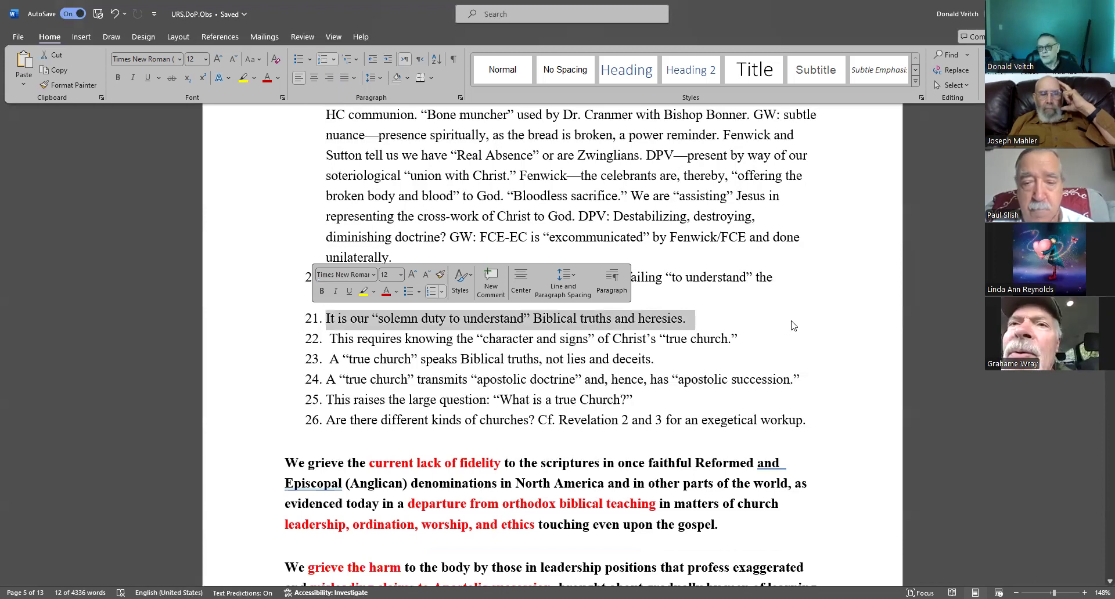
click(789, 322)
text(D)
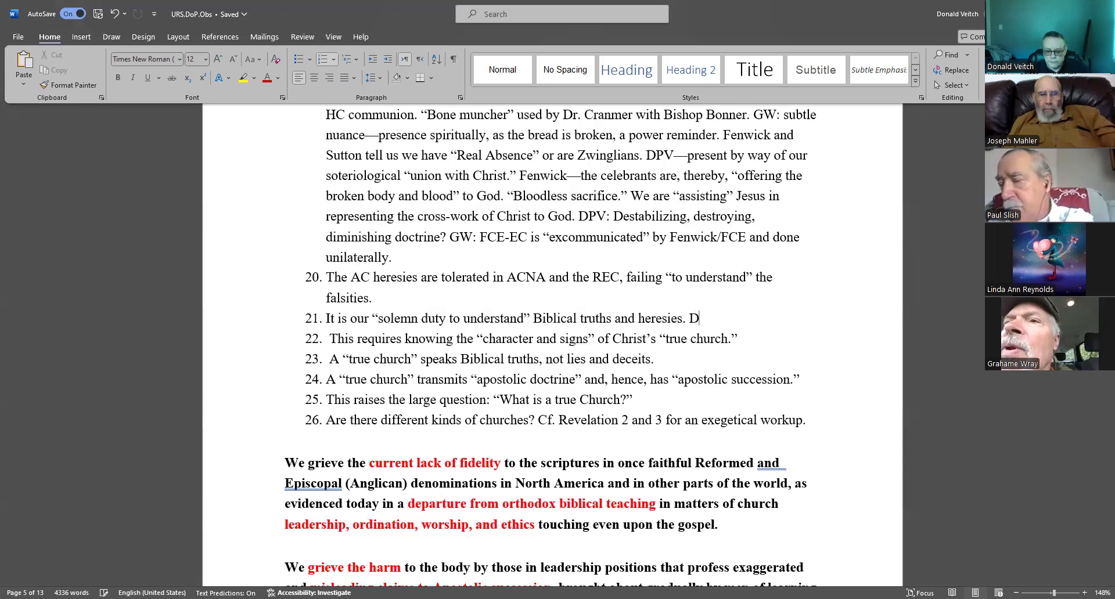
text(PV: I)
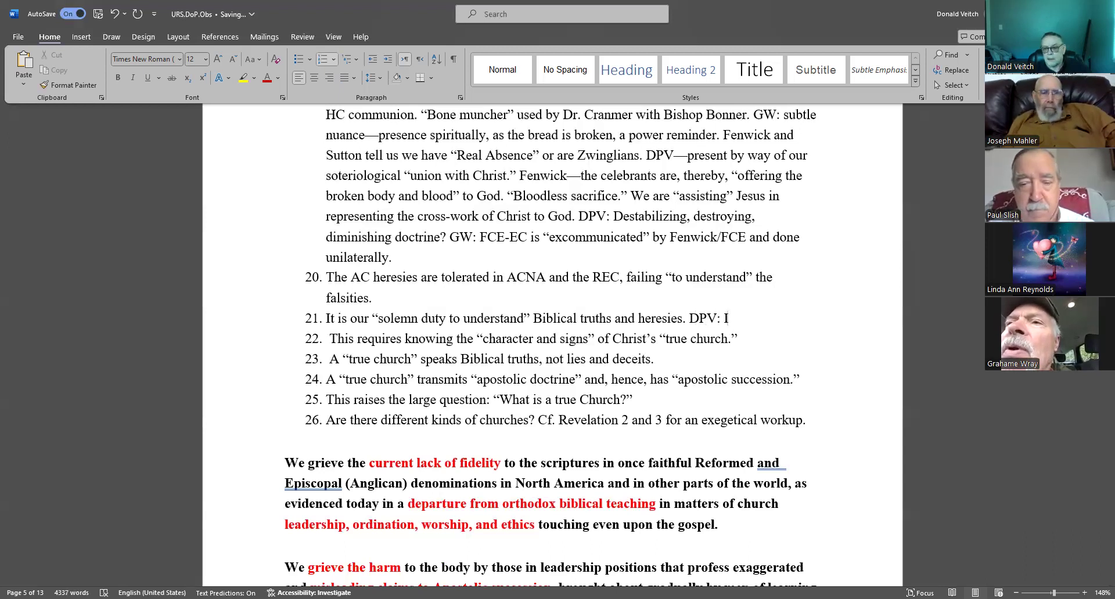
text( want to get a 2)
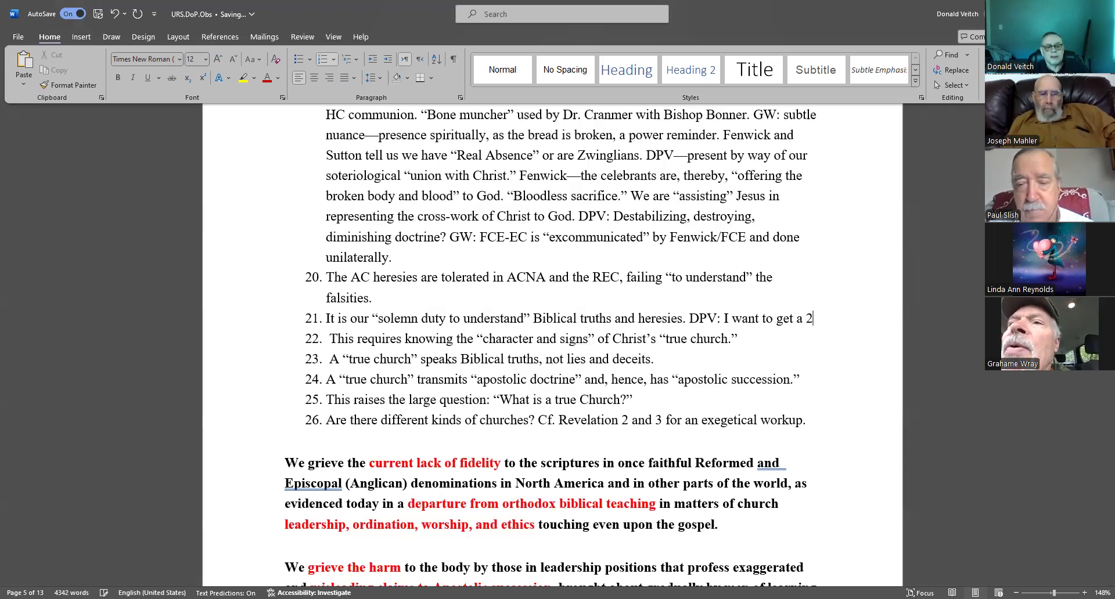
text(1st century)
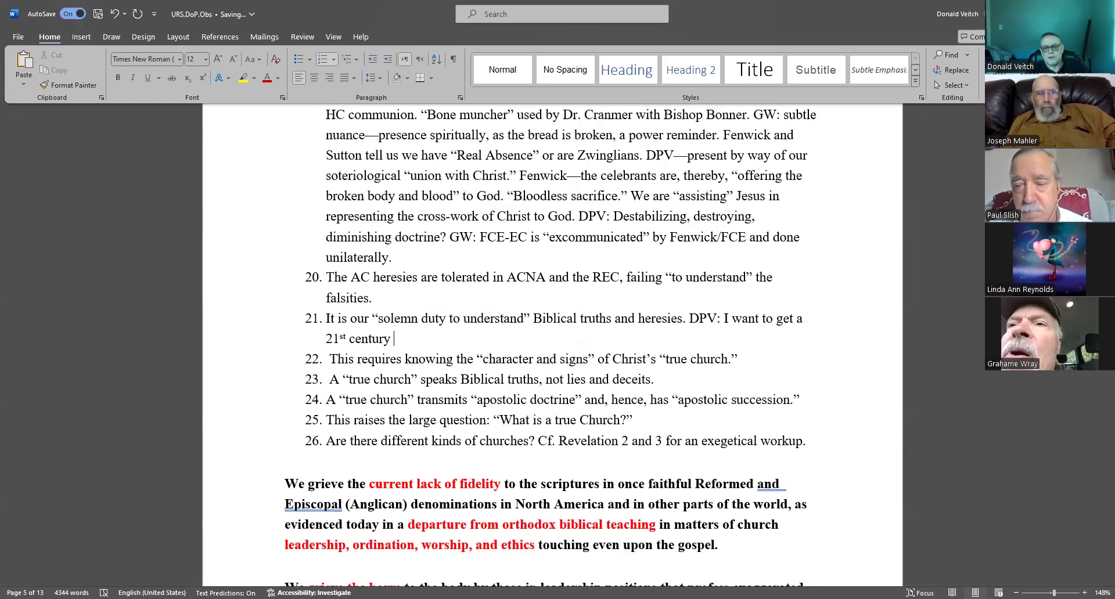
text(edition of heresies, apostasies and weak points.)
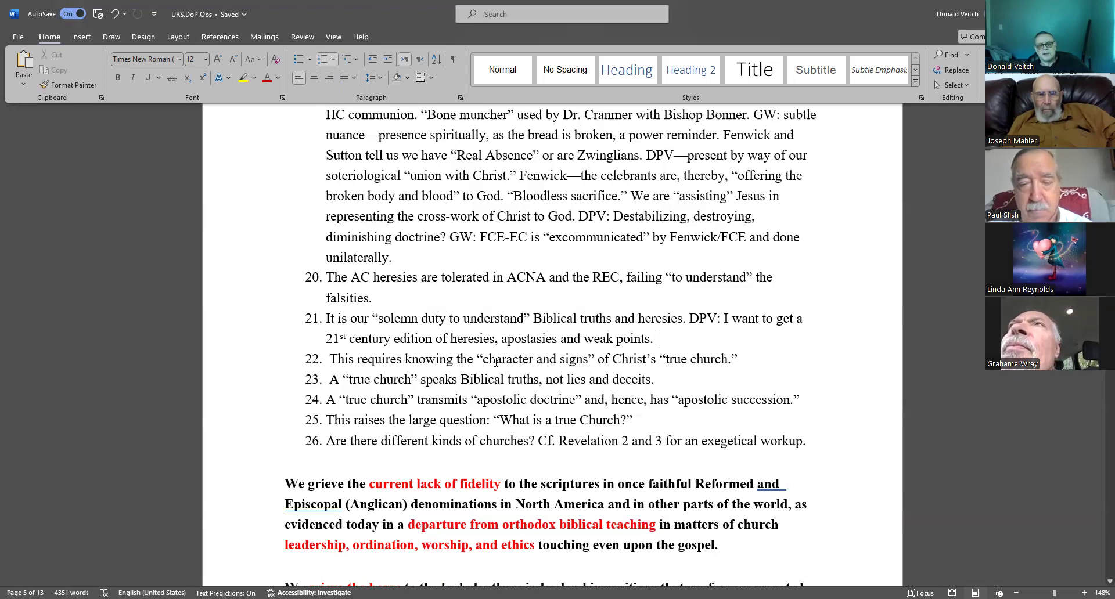
drag(483, 359, 737, 359)
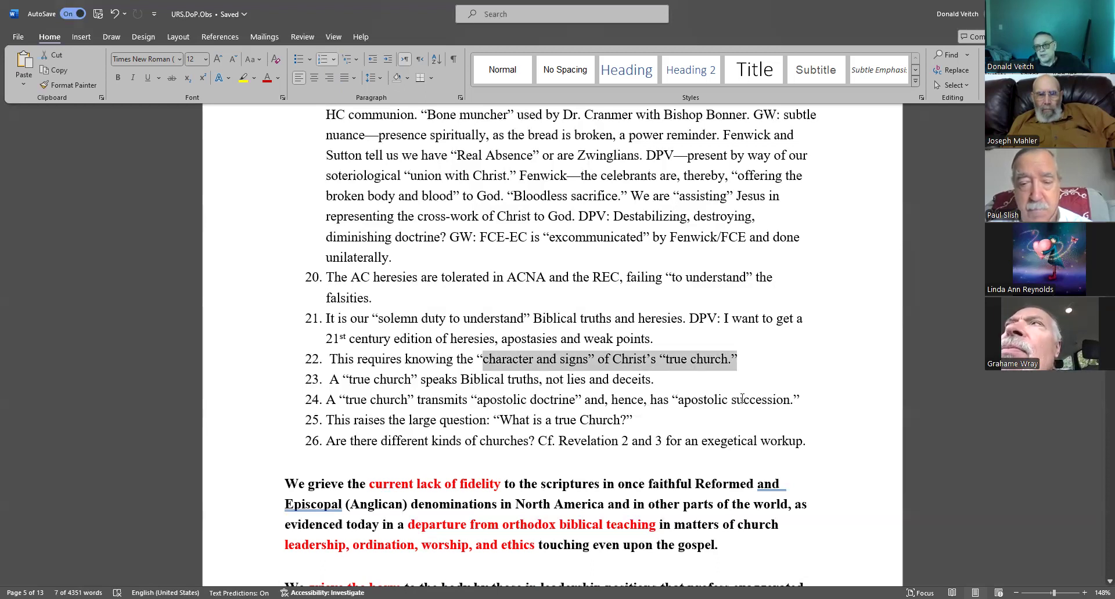
click(752, 360)
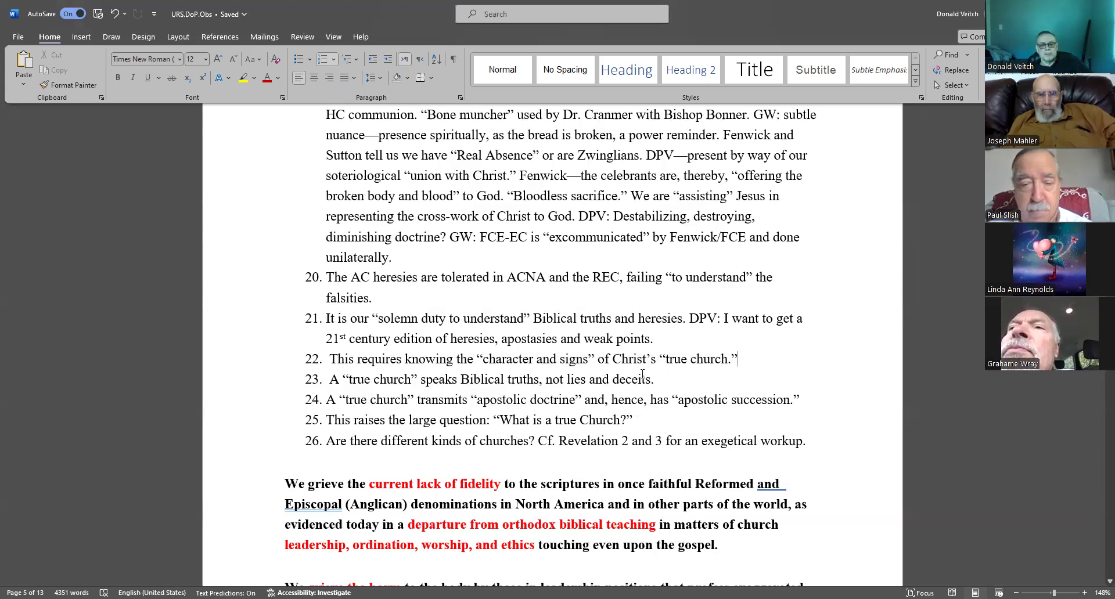
drag(328, 382, 708, 377)
click(707, 378)
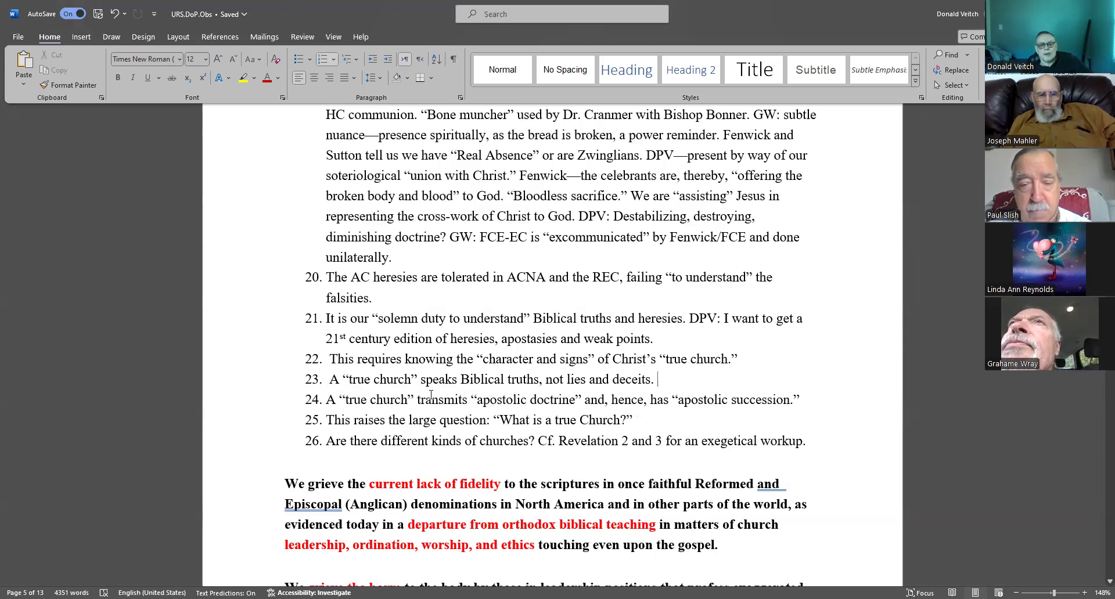
drag(800, 399, 430, 397)
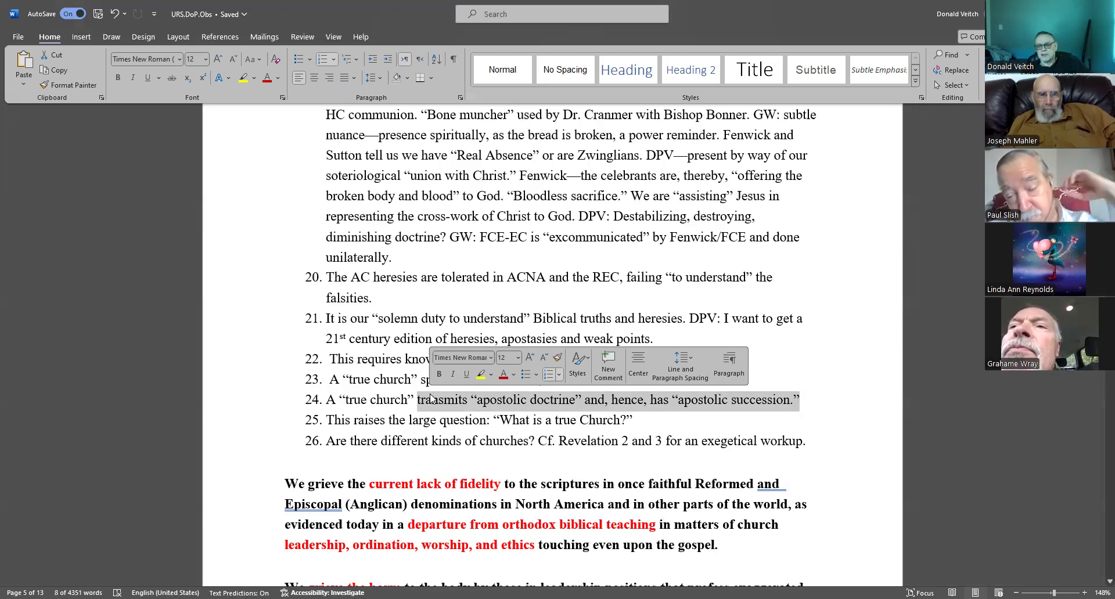
click(430, 399)
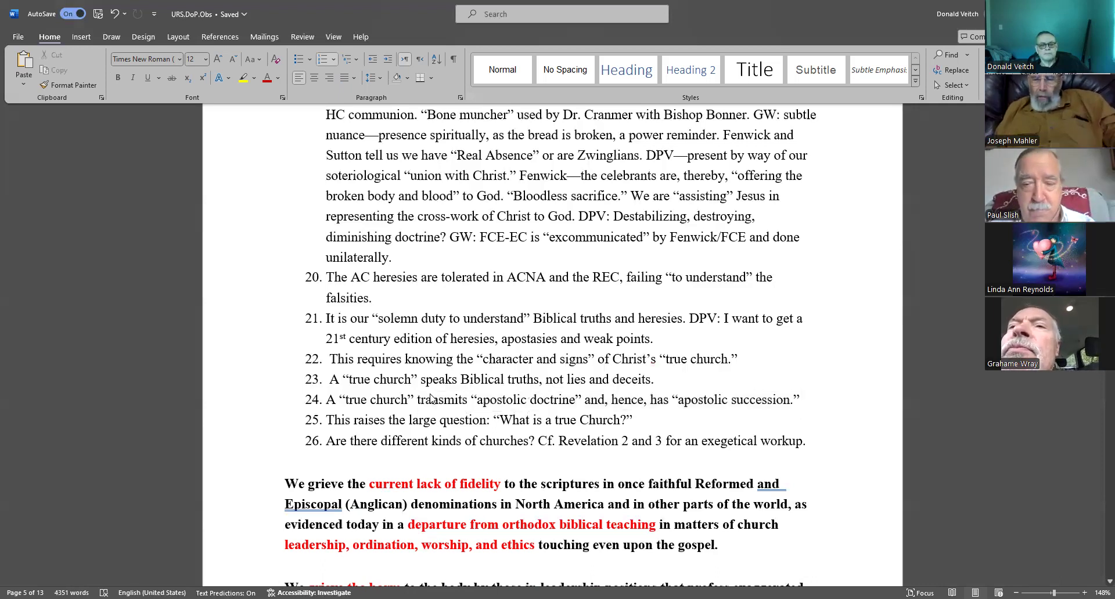
scroll(430, 399, down, 1)
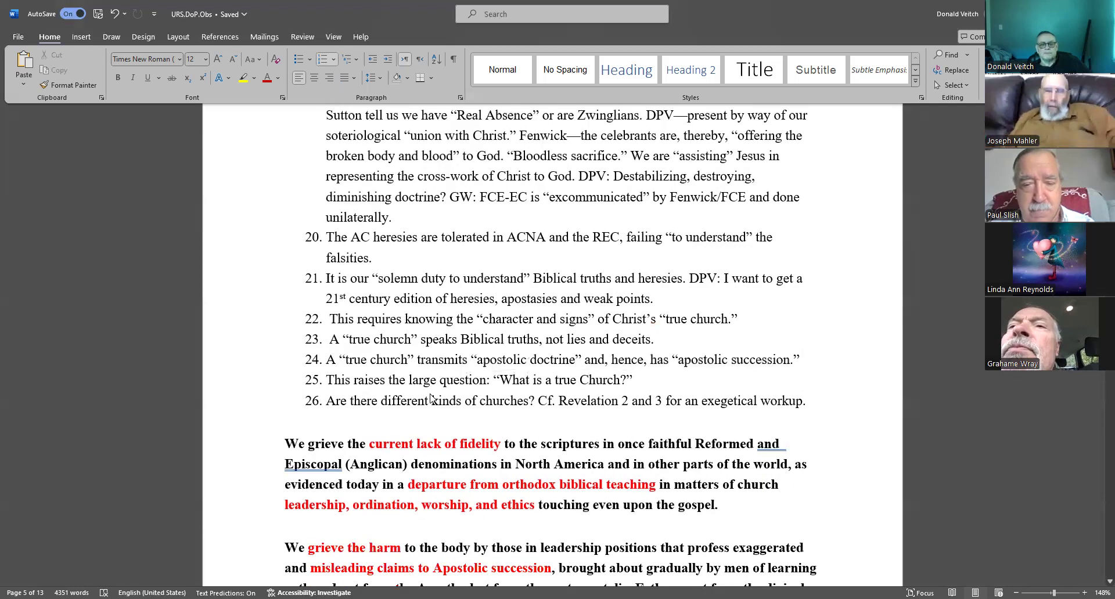
scroll(431, 398, down, 2)
key(Up)
key(End)
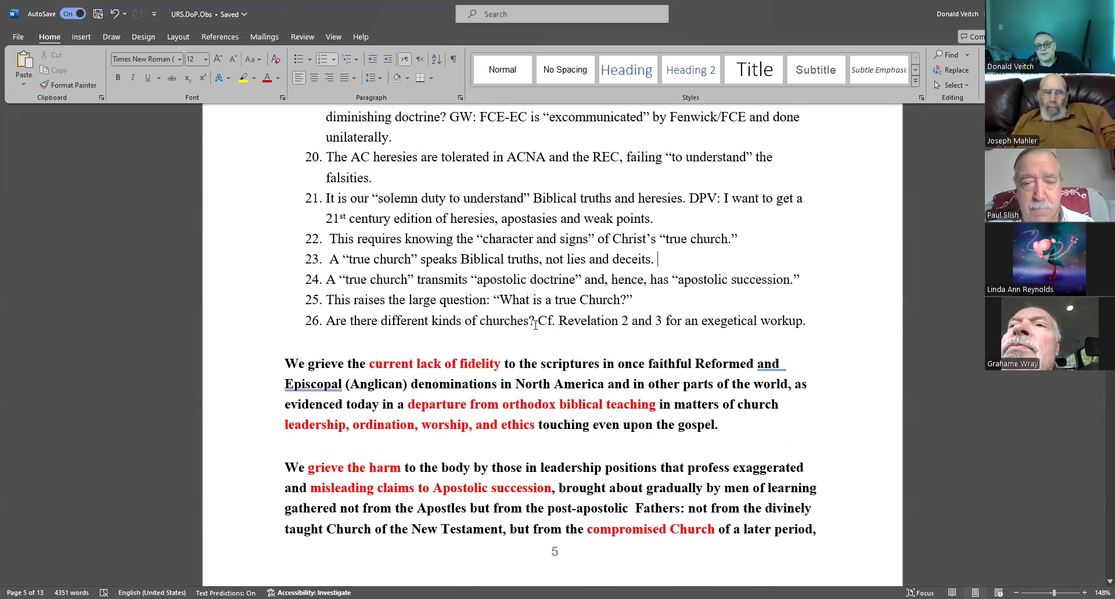
ctrl+click(348, 326)
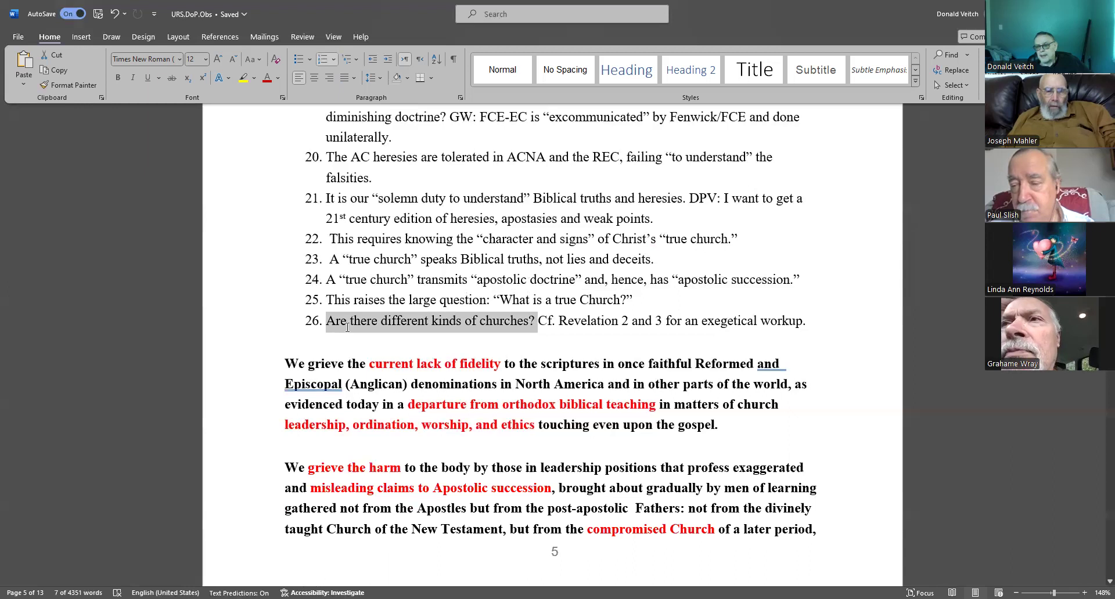
click(831, 410)
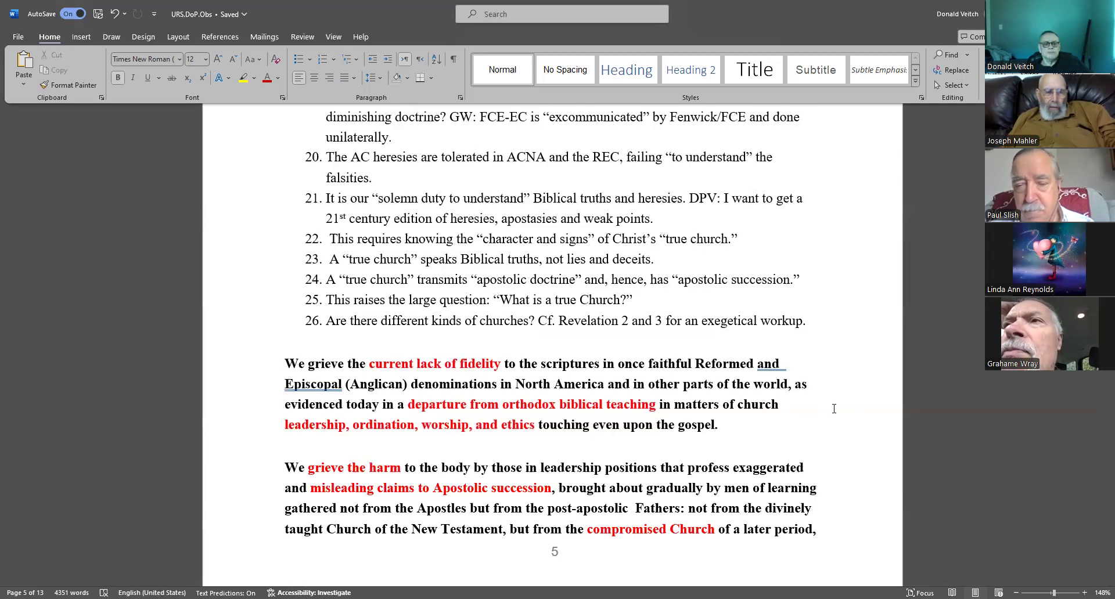
scroll(834, 405, up, 2)
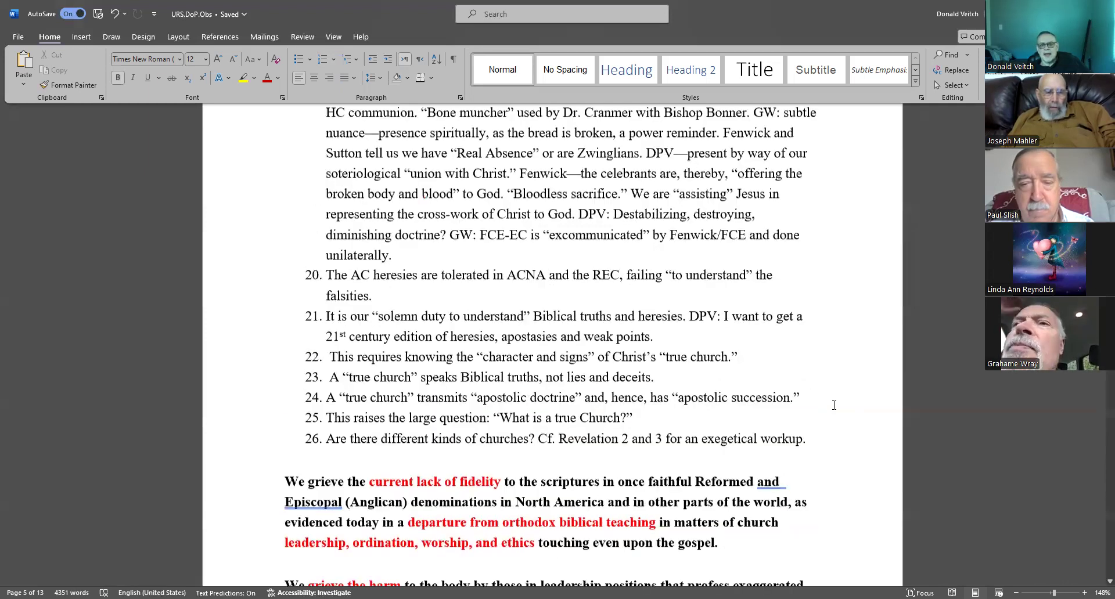
scroll(833, 406, up, 3)
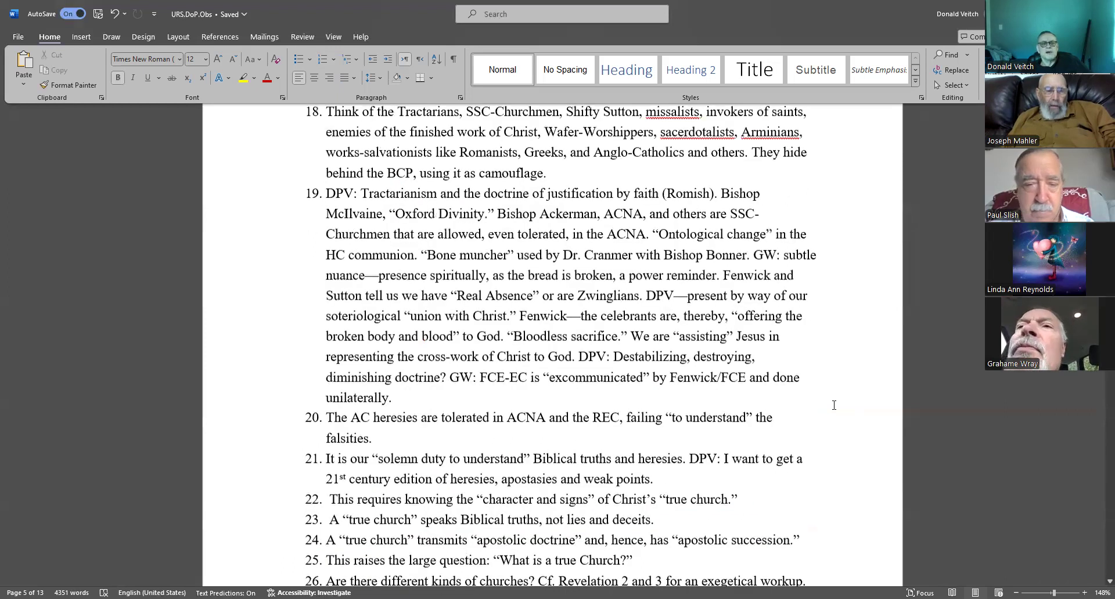
scroll(833, 405, up, 2)
scroll(840, 364, down, 1)
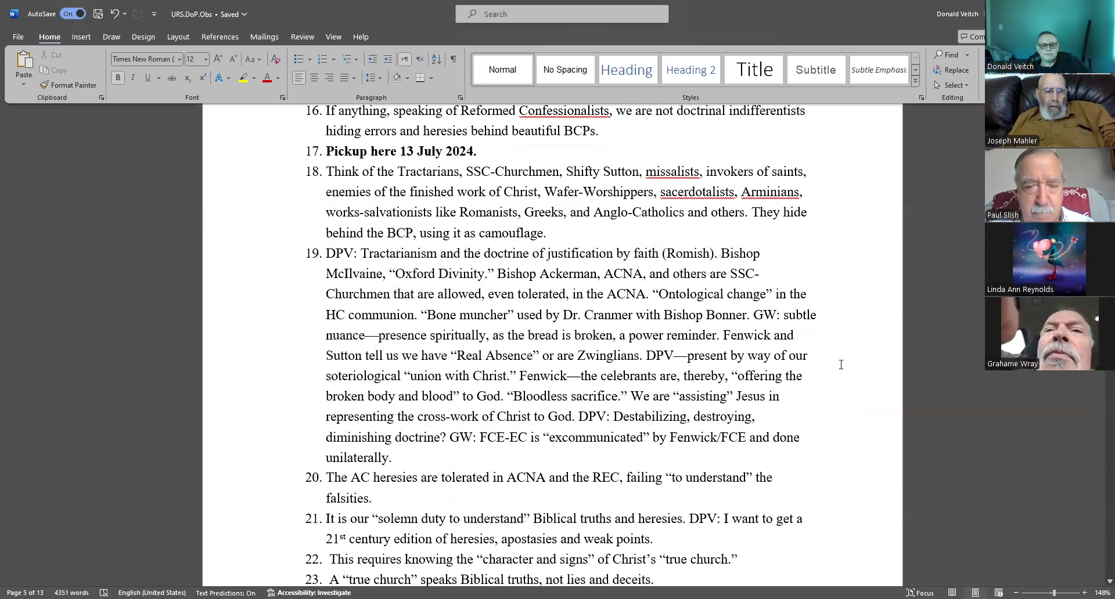
scroll(841, 364, down, 3)
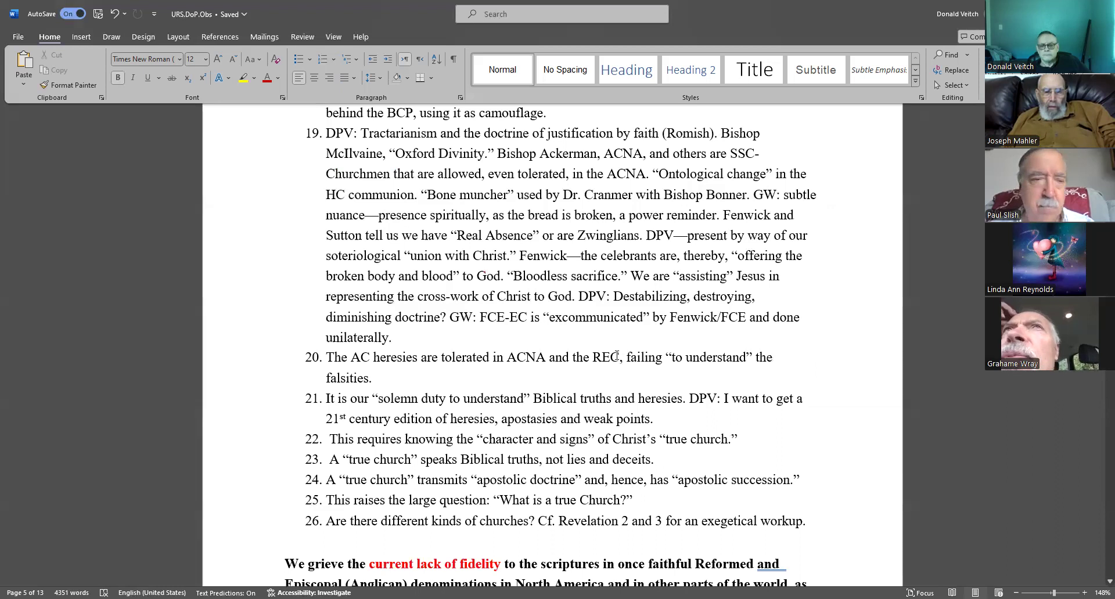
Start item 27 with GW's note on mixed churches and unconverted leadership, dropping the final period
click(830, 521)
key(Return)
text(G)
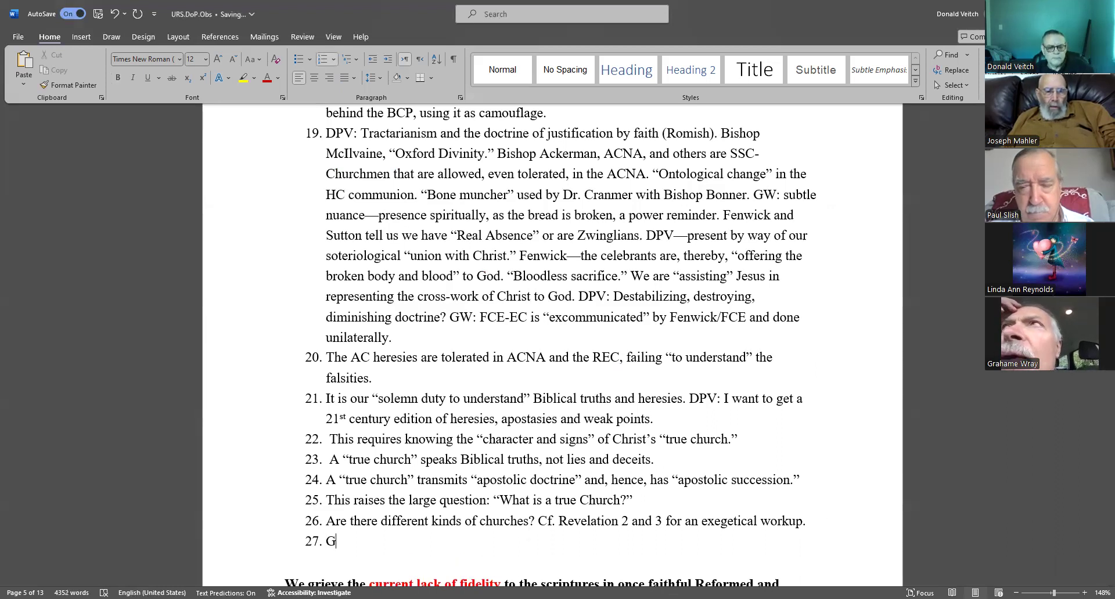
text(W-)
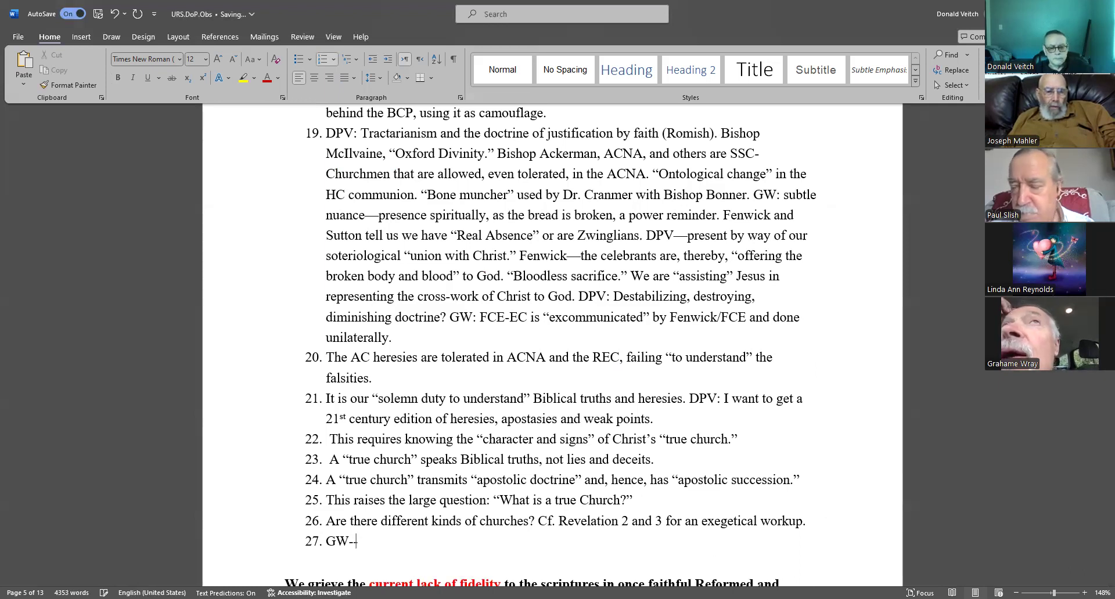
text(-churches we b)
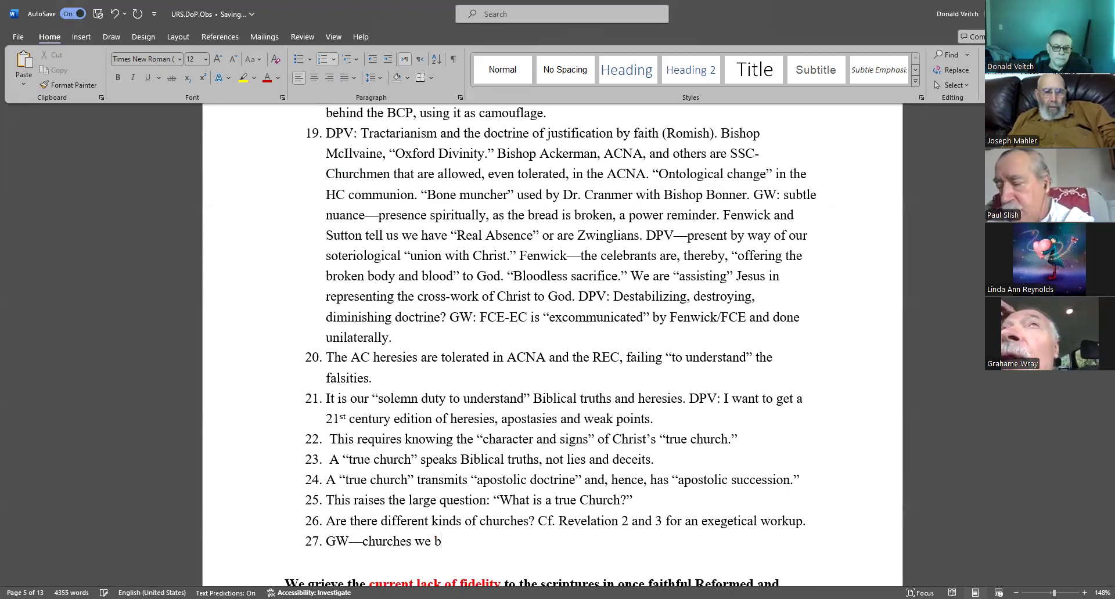
text(elong)
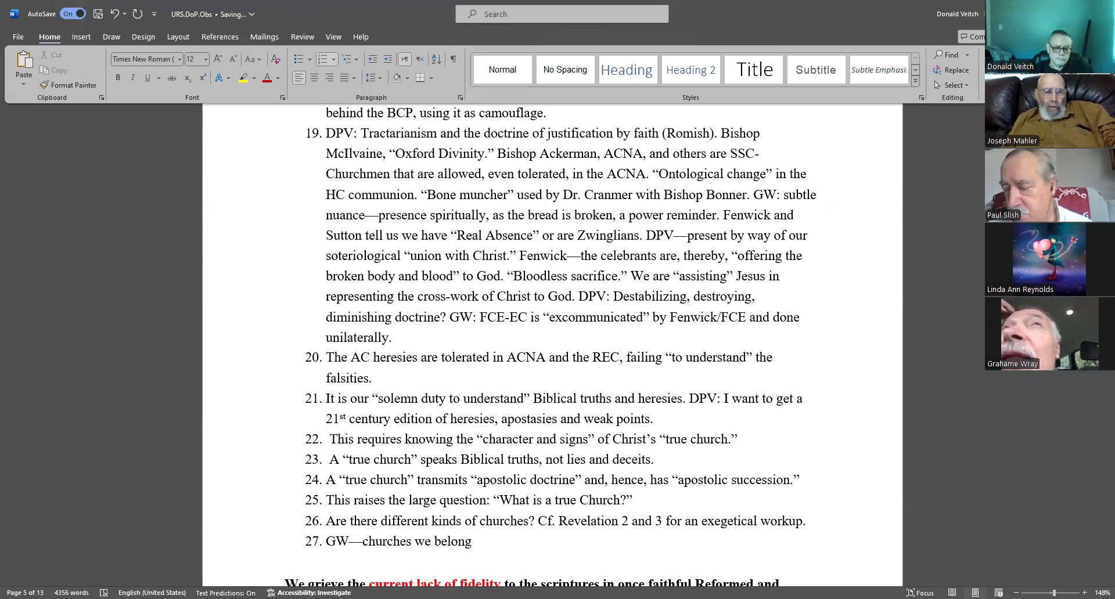
text( contain)
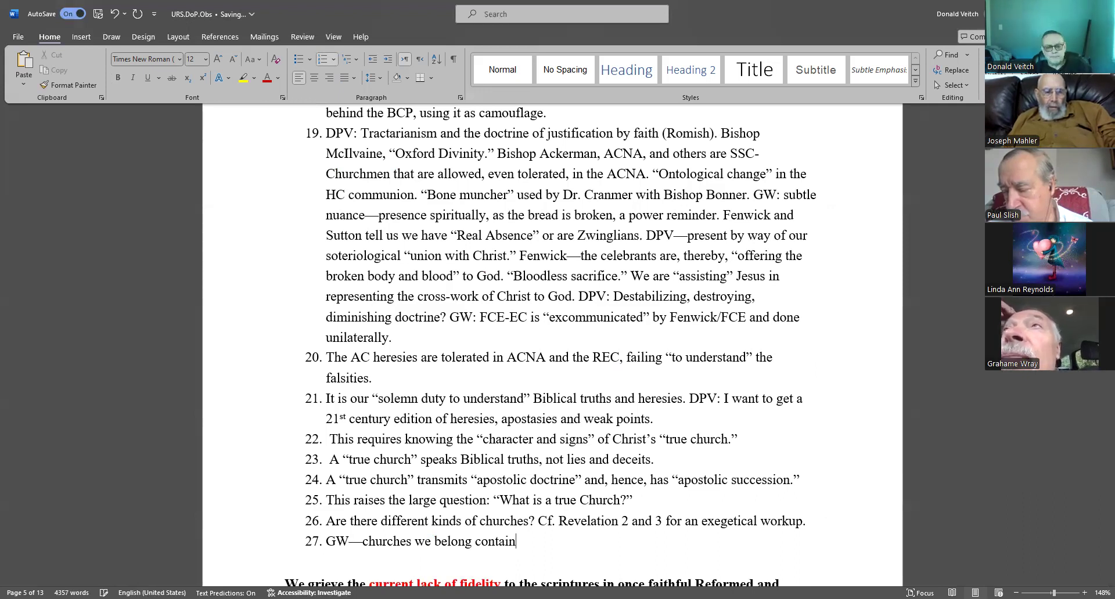
text(s a mixture.)
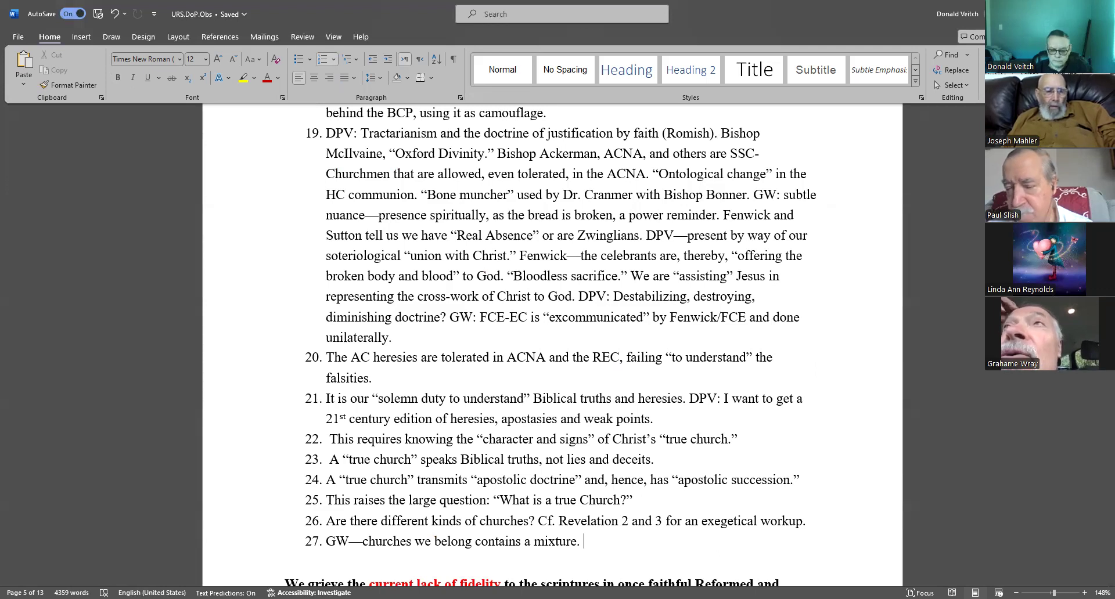
text(“Unconverted)
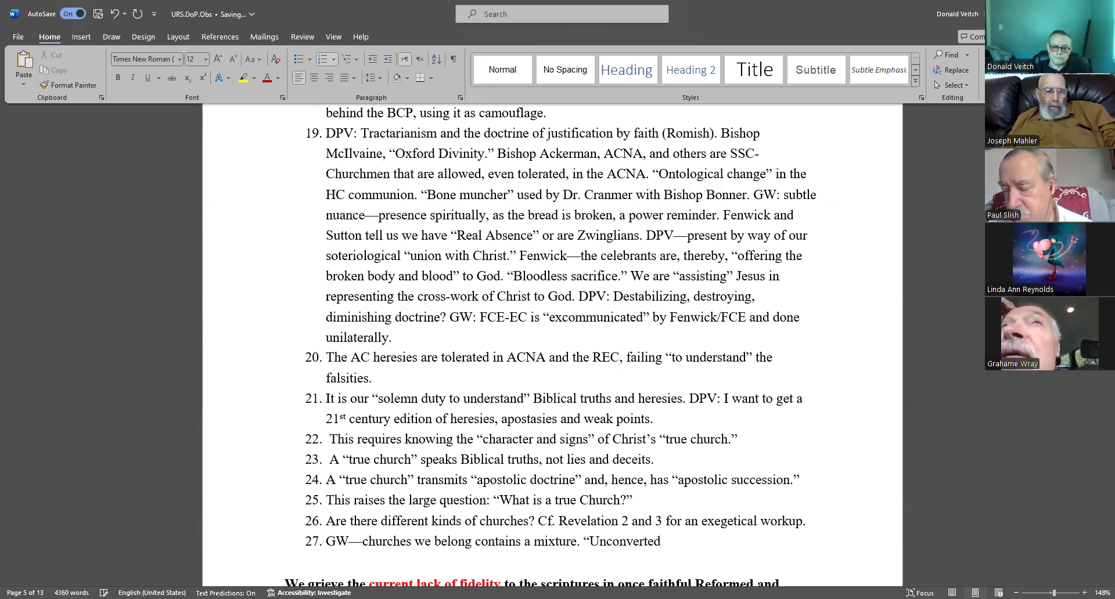
text(” end)
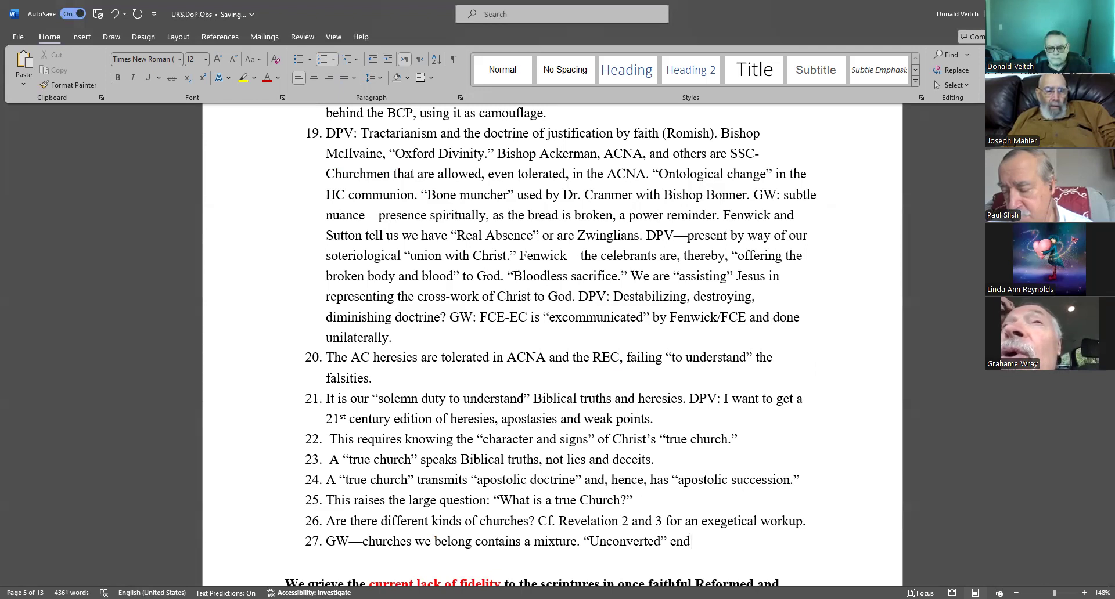
text(ed up in leadership.)
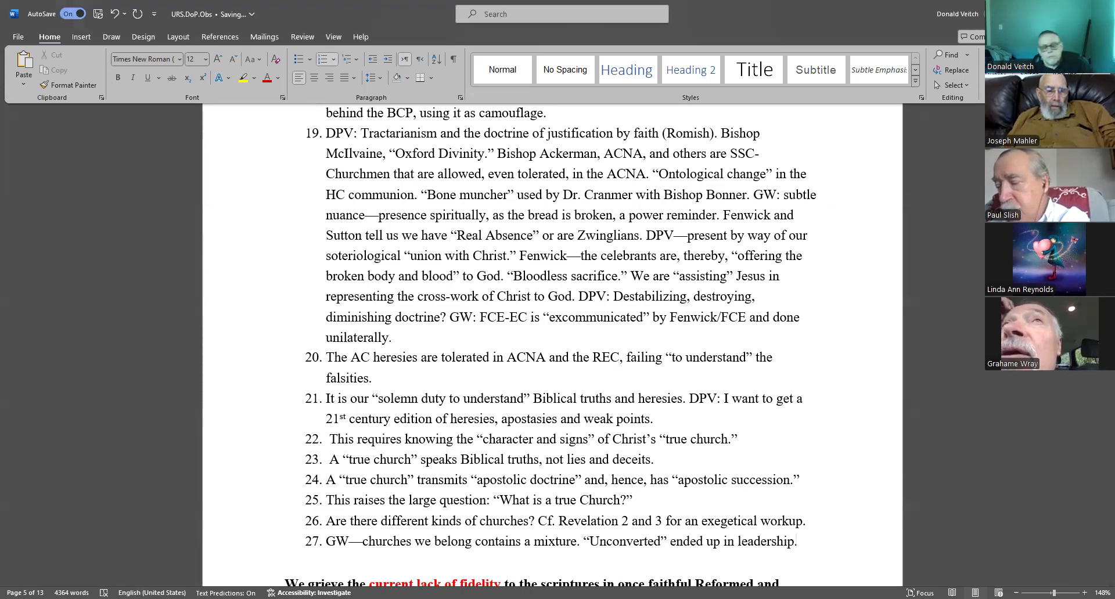
key(BackSpace)
text(, controlling the pew.)
scroll(684, 207, down, 2)
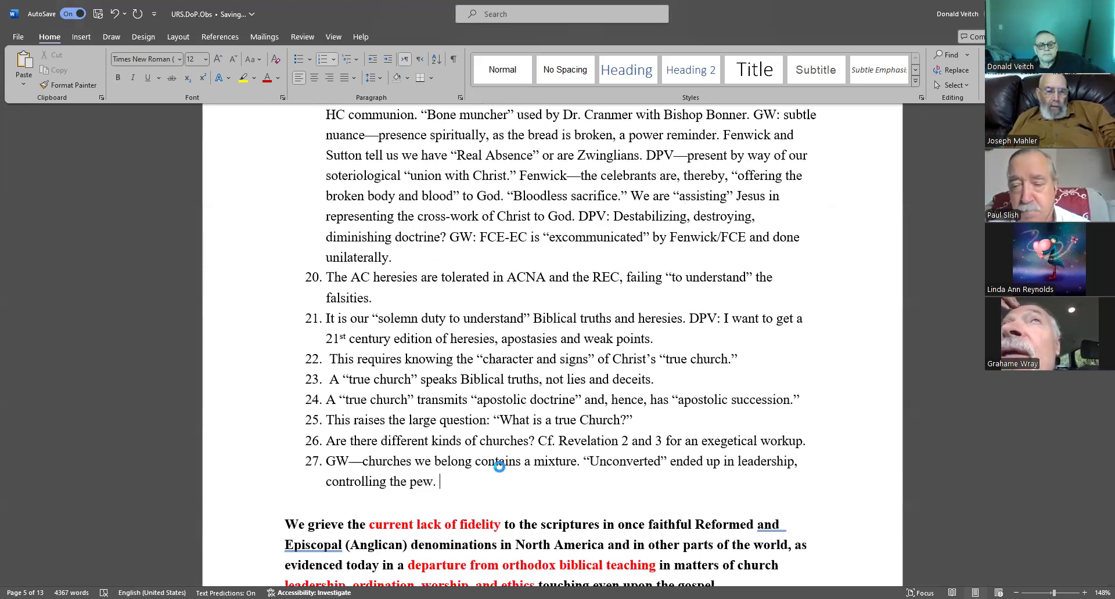
Correct item 27 to 'churches we belong to contain a mixture' by adding 'to' and removing the 's'
click(513, 420)
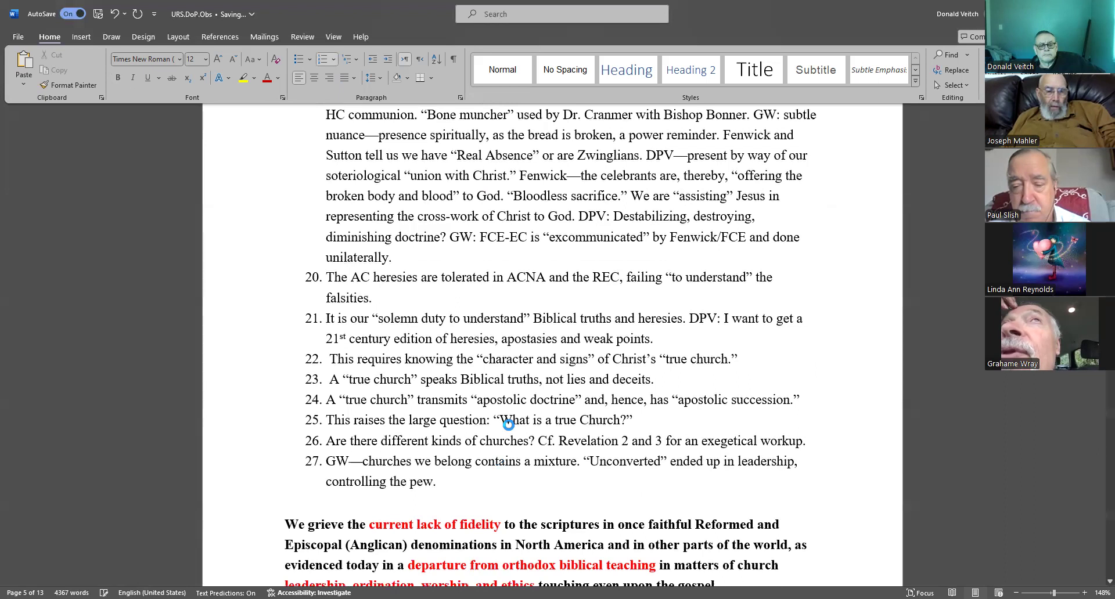
click(476, 459)
text(to)
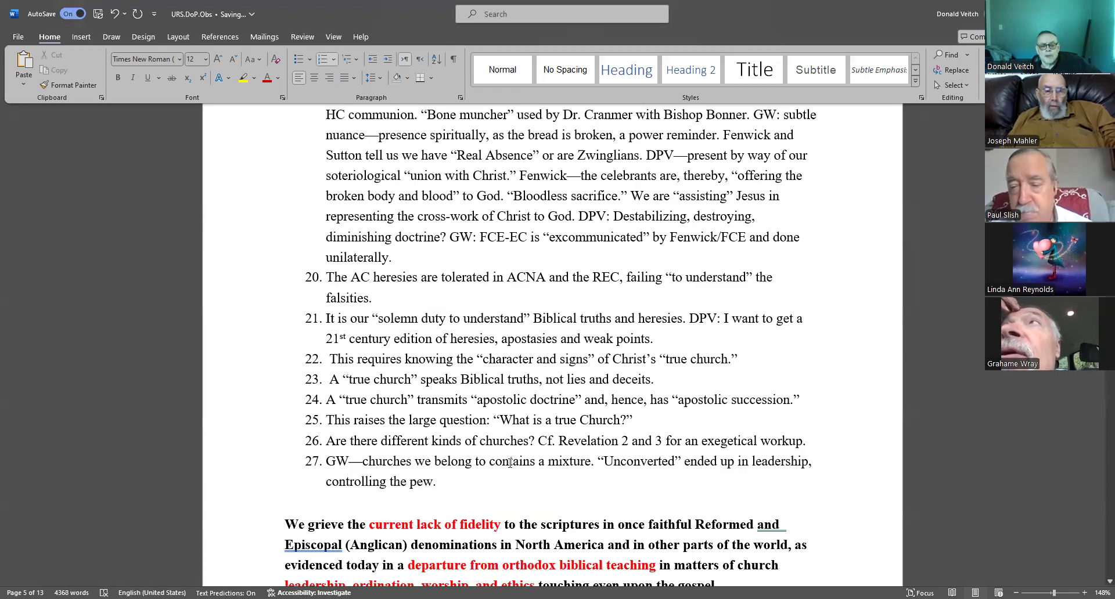
click(534, 461)
key(BackSpace)
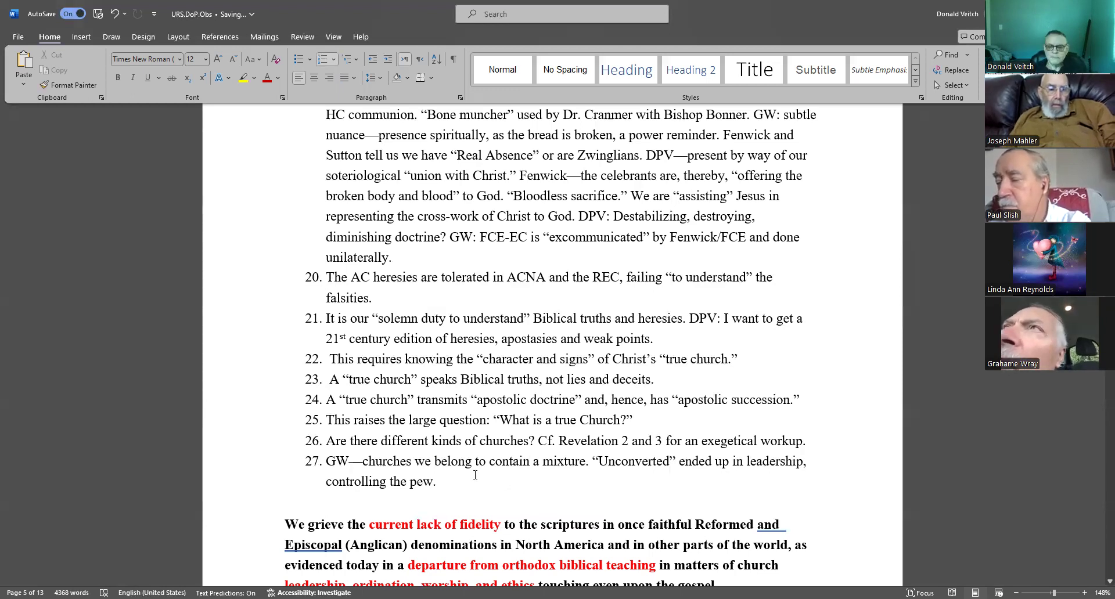
text( G)
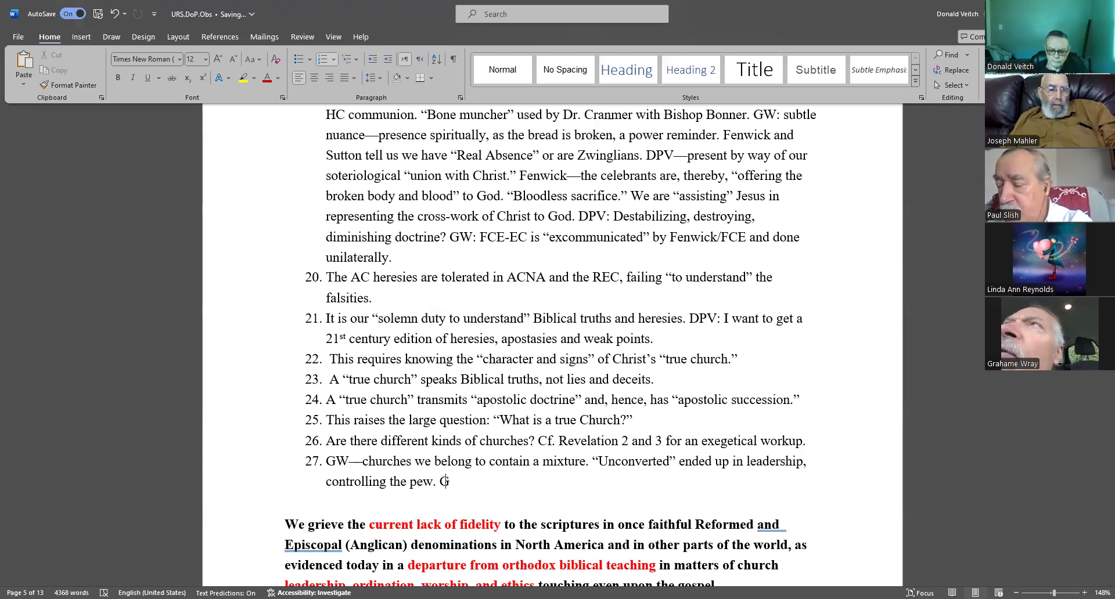
text(W-)
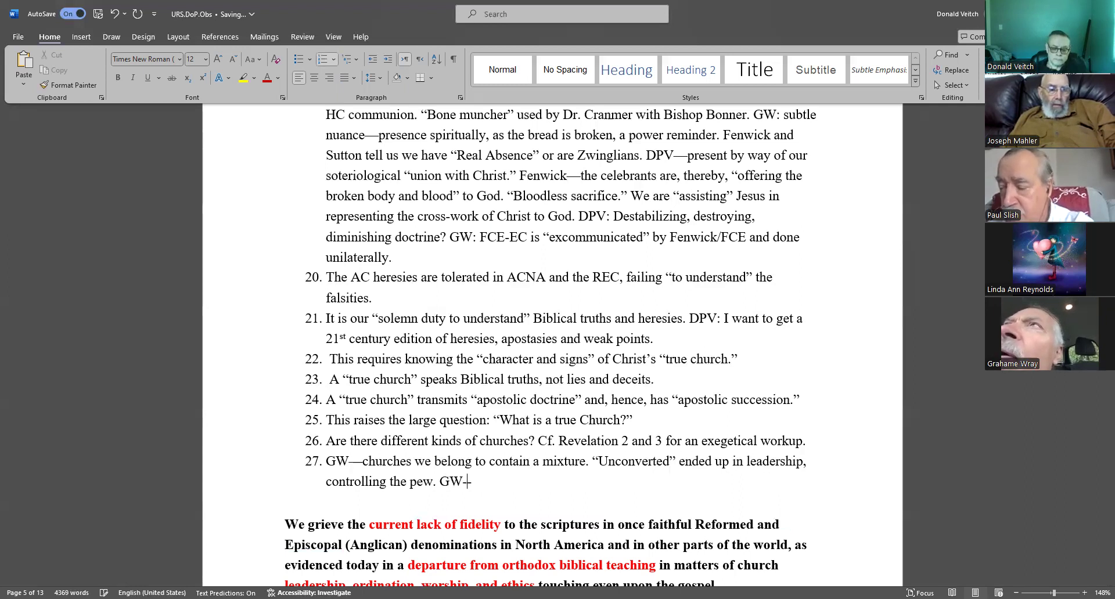
text(-many ")
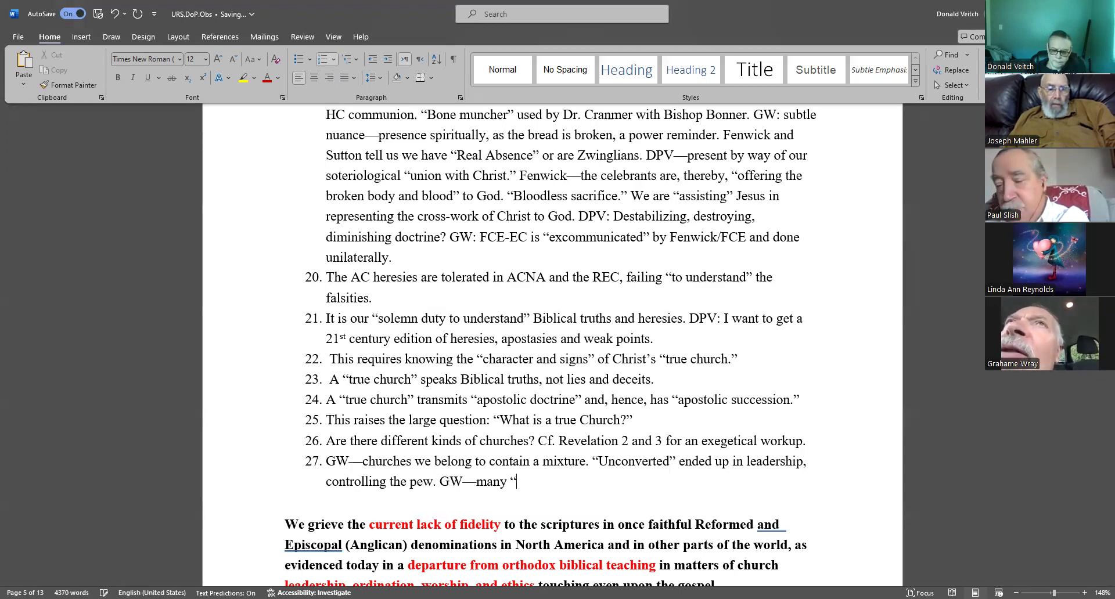
text(throw in the towel.")
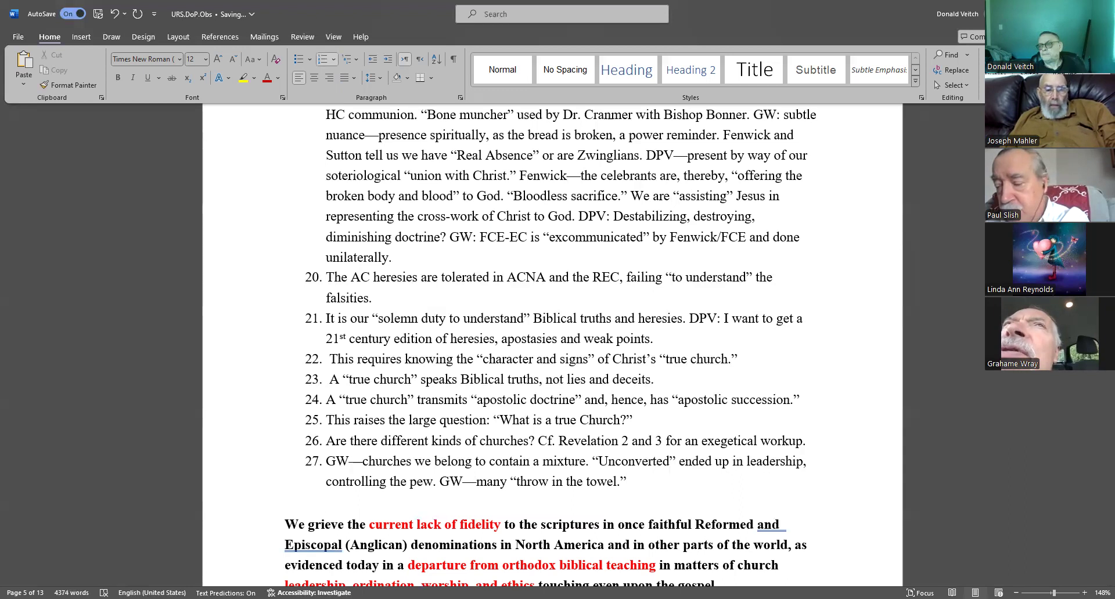
text( Ha)
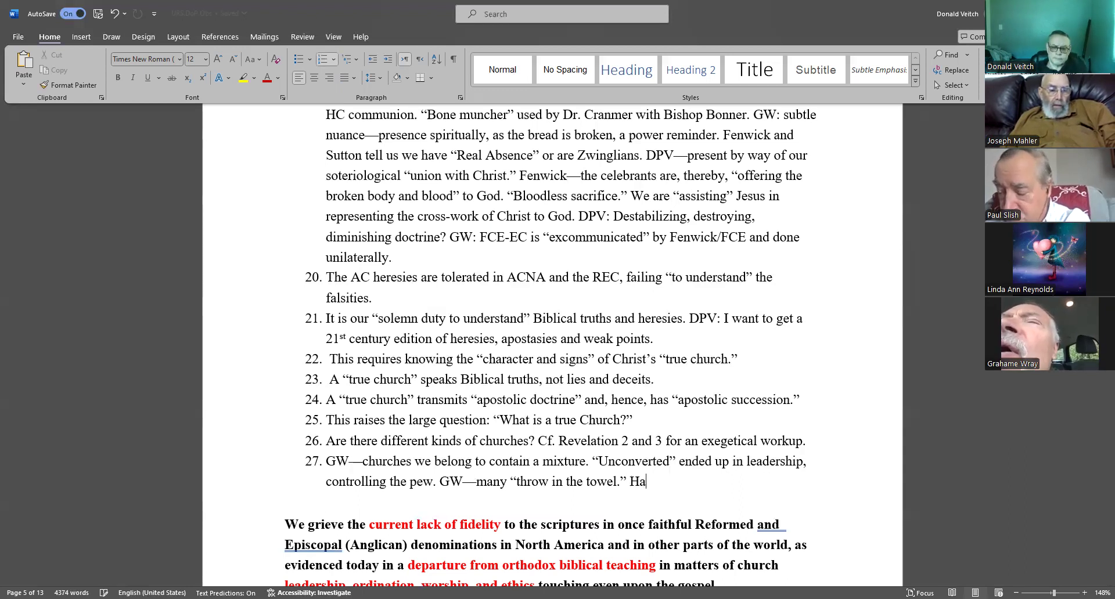
text(nding the dem)
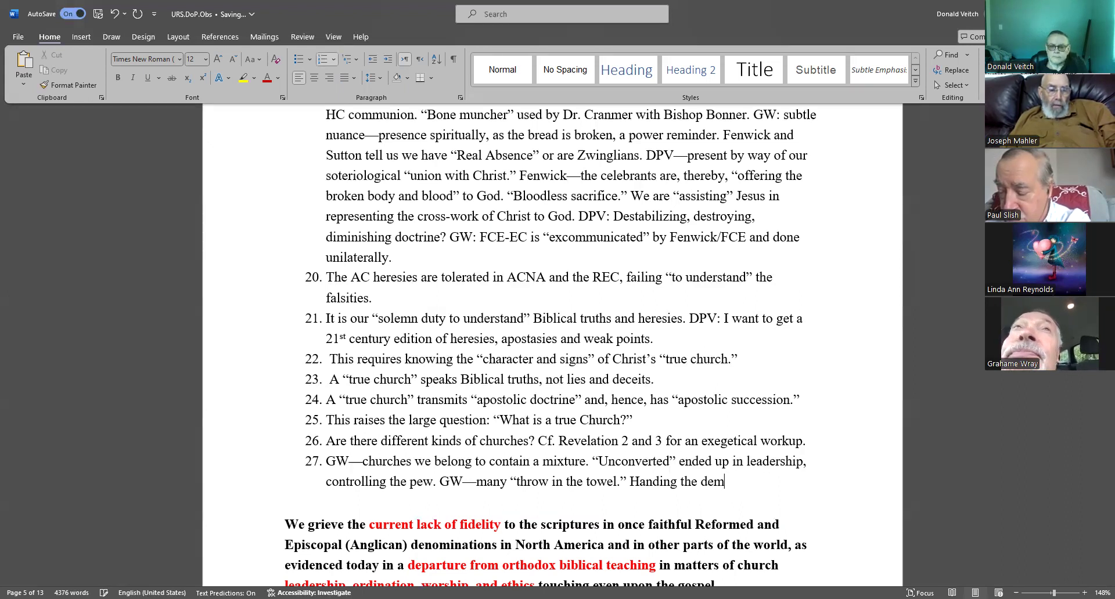
key(BackSpace)
text(nomination over the t)
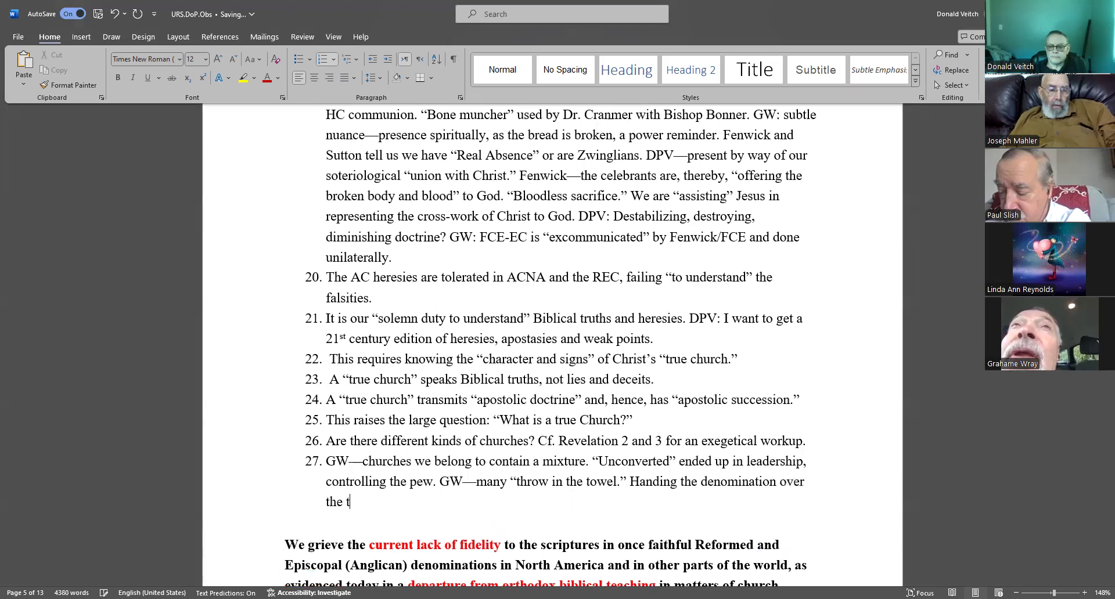
Remove the mistyped words after 'over' so item 27 can read 'handed over too tyrants'
key(BackSpace)
key(BackSpace)
key(BackSpace)
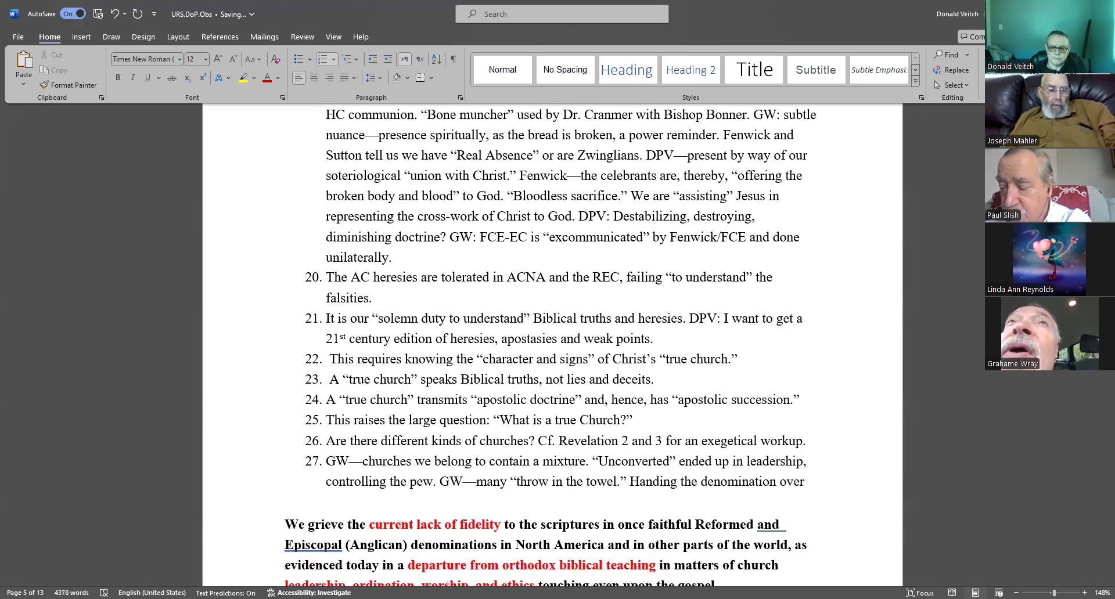
text( t)
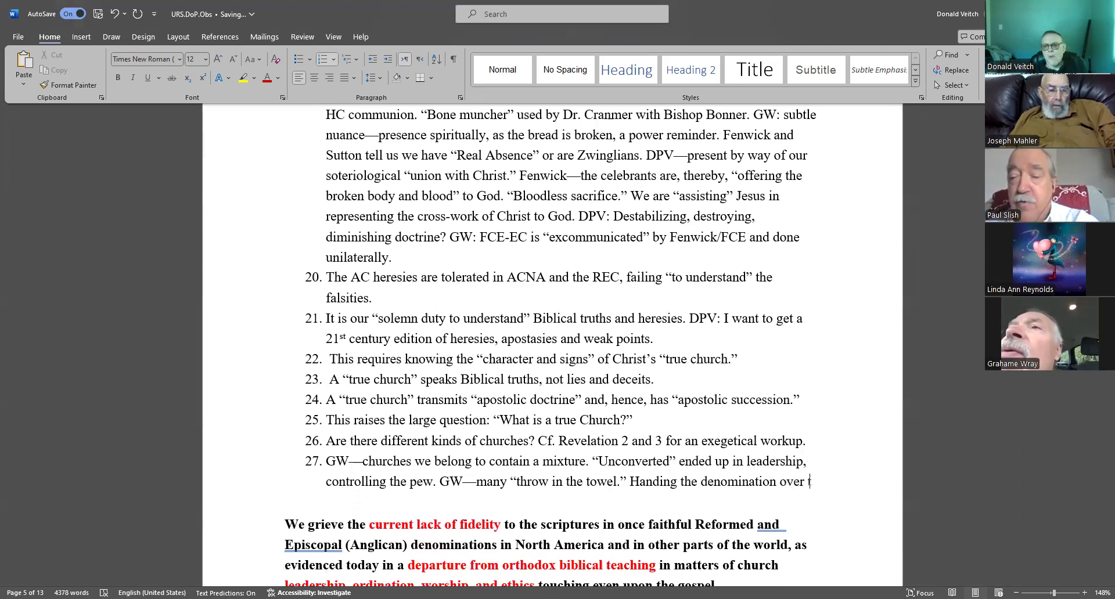
text(oo tyrants.)
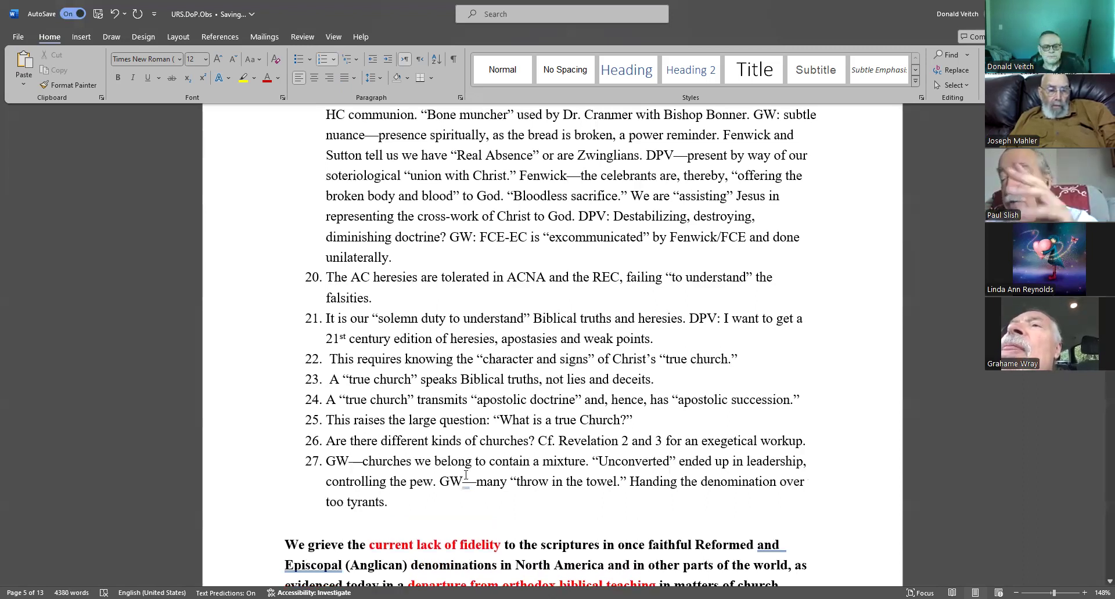
scroll(462, 475, down, 1)
scroll(462, 475, down, 1)
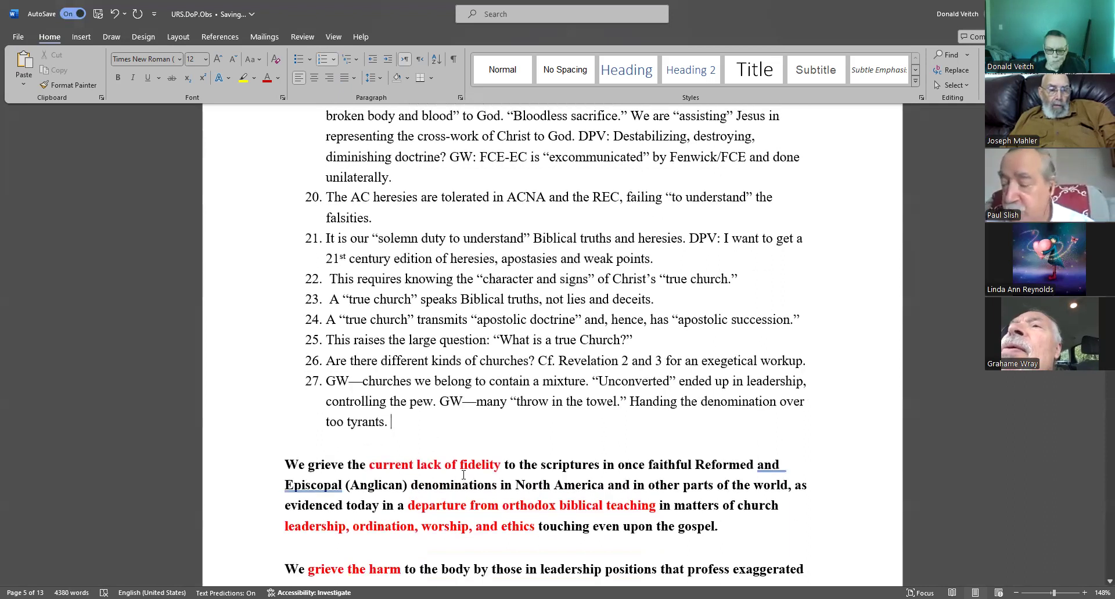
text(PS--A)
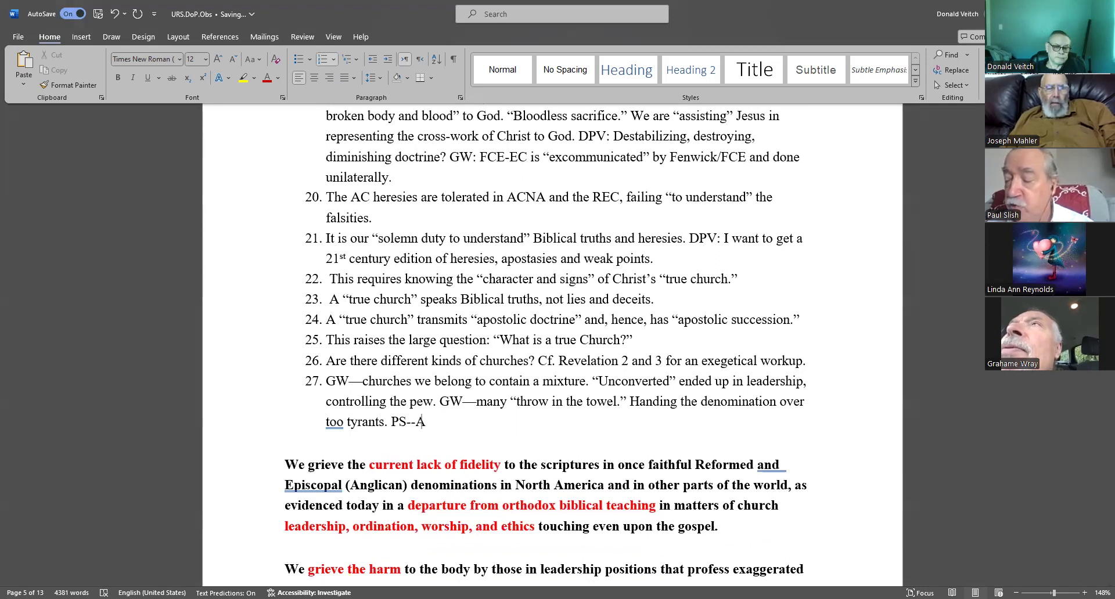
text(rticles,)
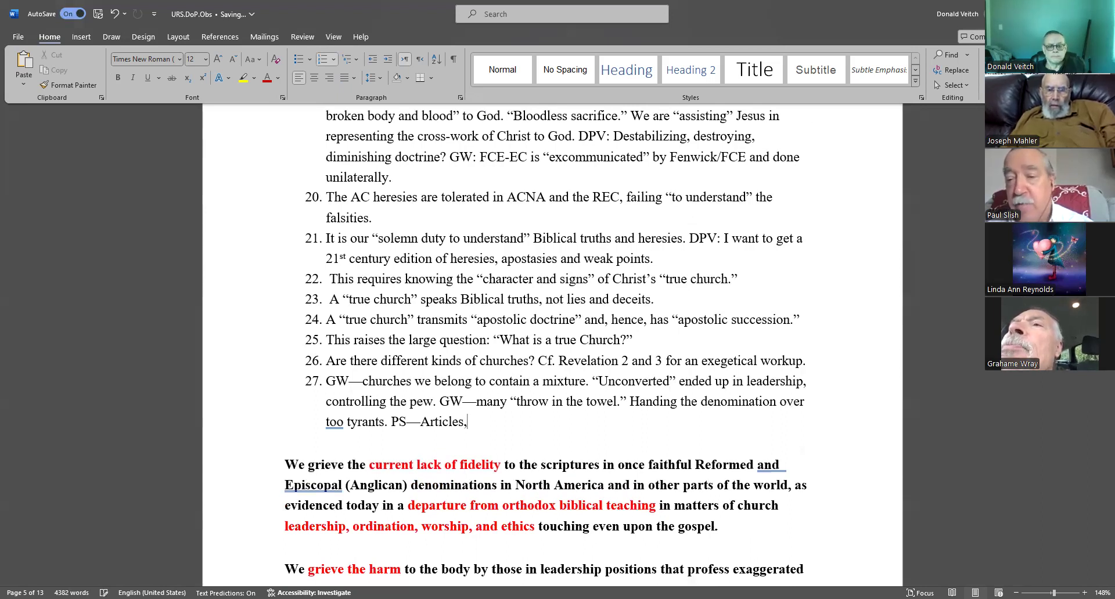
Fix the PS note to read 'Articles on baptismal regeneration', removing the comma and 'Bread'
key(BackSpace)
text(on Bread-)
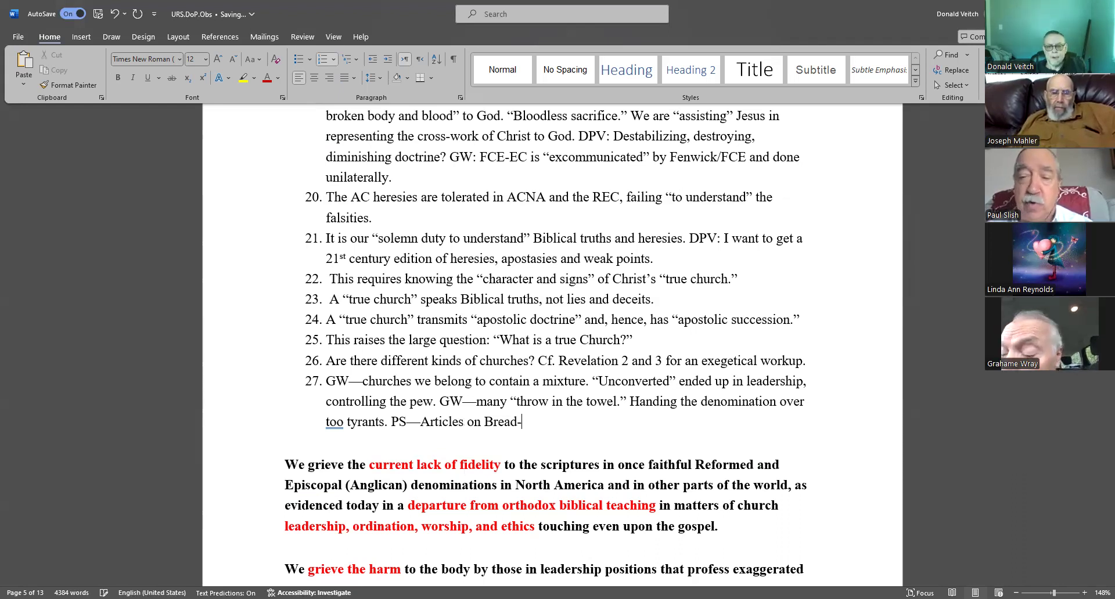
key(BackSpace)
key(BackSpace)
key(BackSpace)
text(baptismal regeneration” for those who)
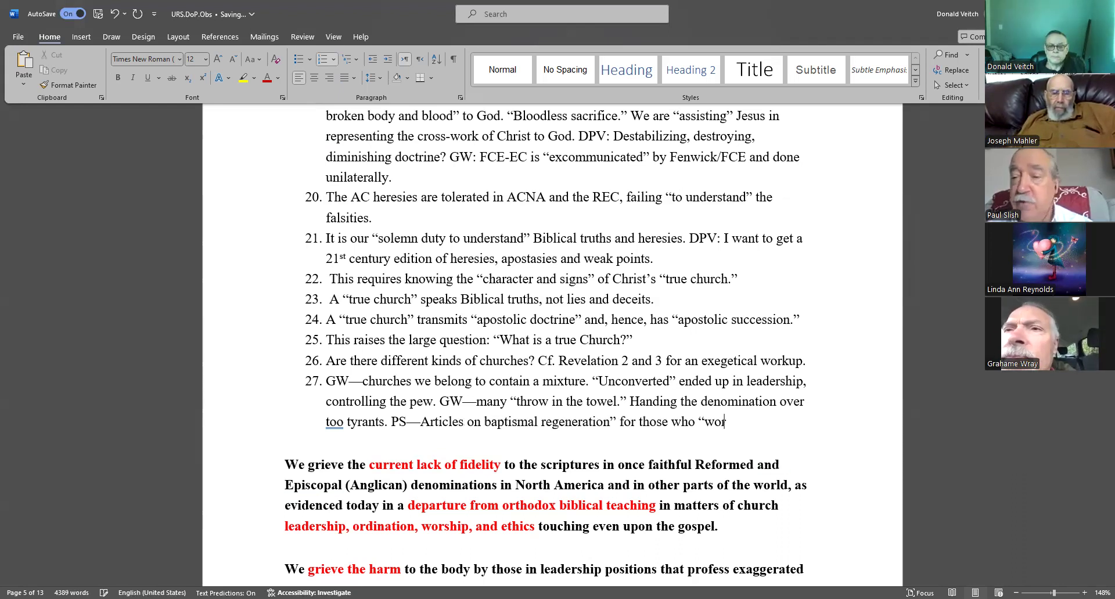
text( “worthily)
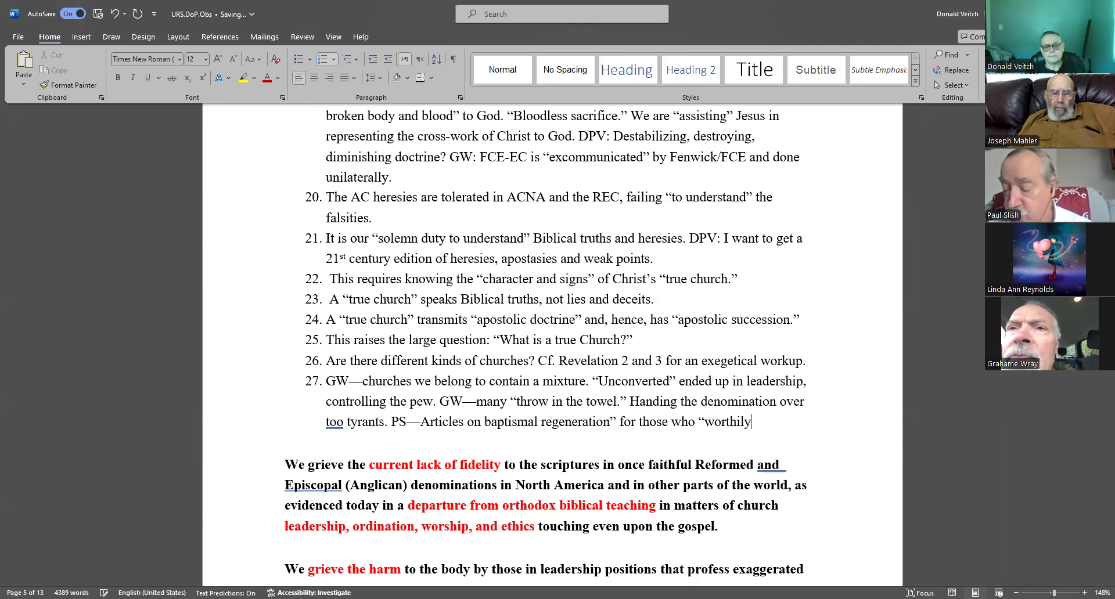
text(" receive the sign.)
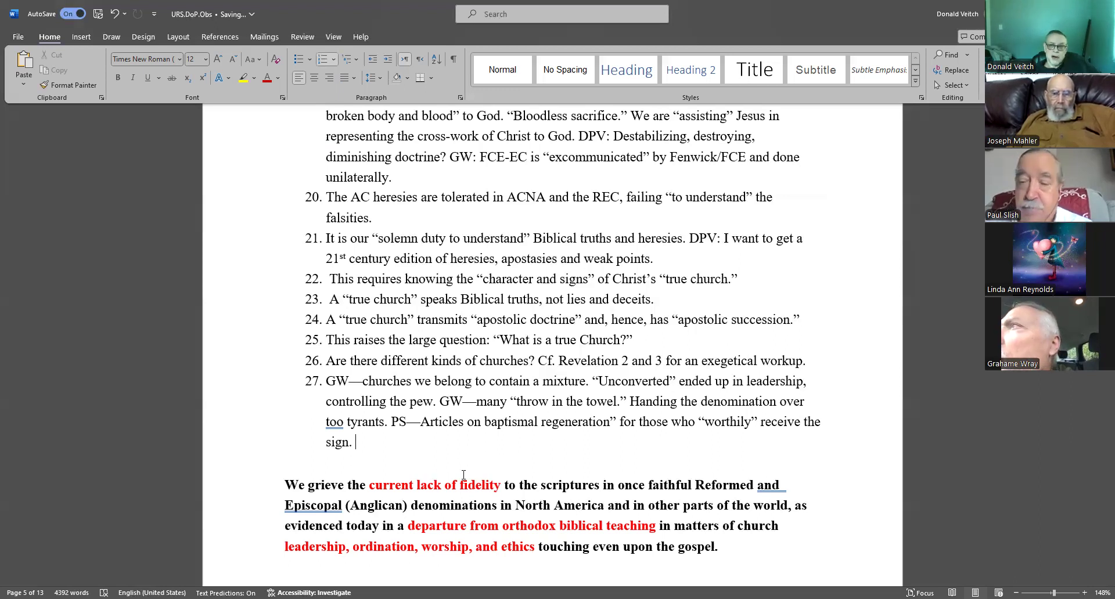
text(DPV-)
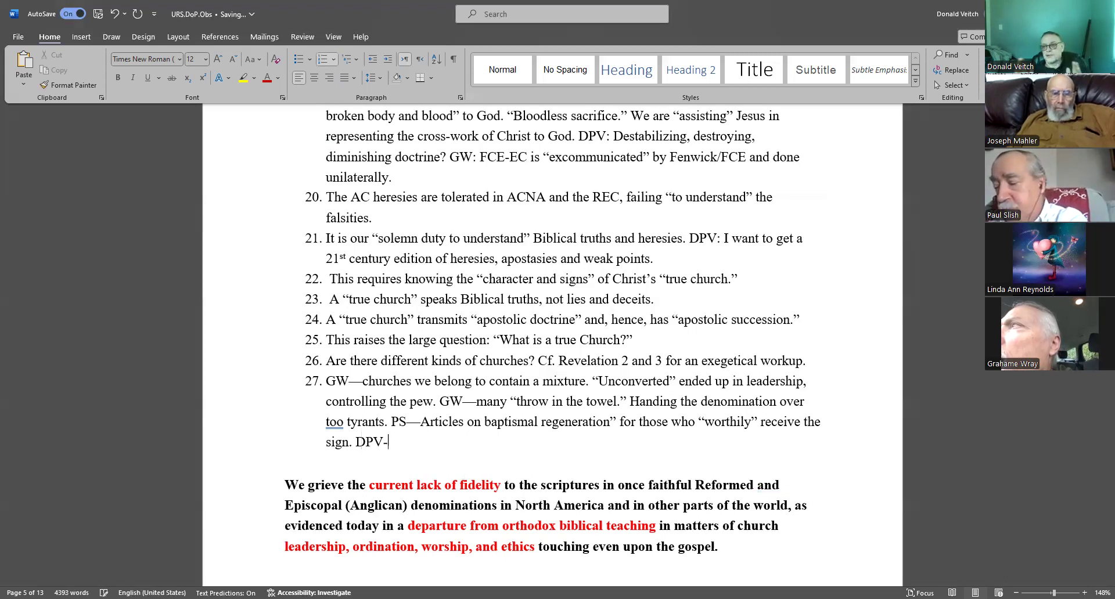
text(-)
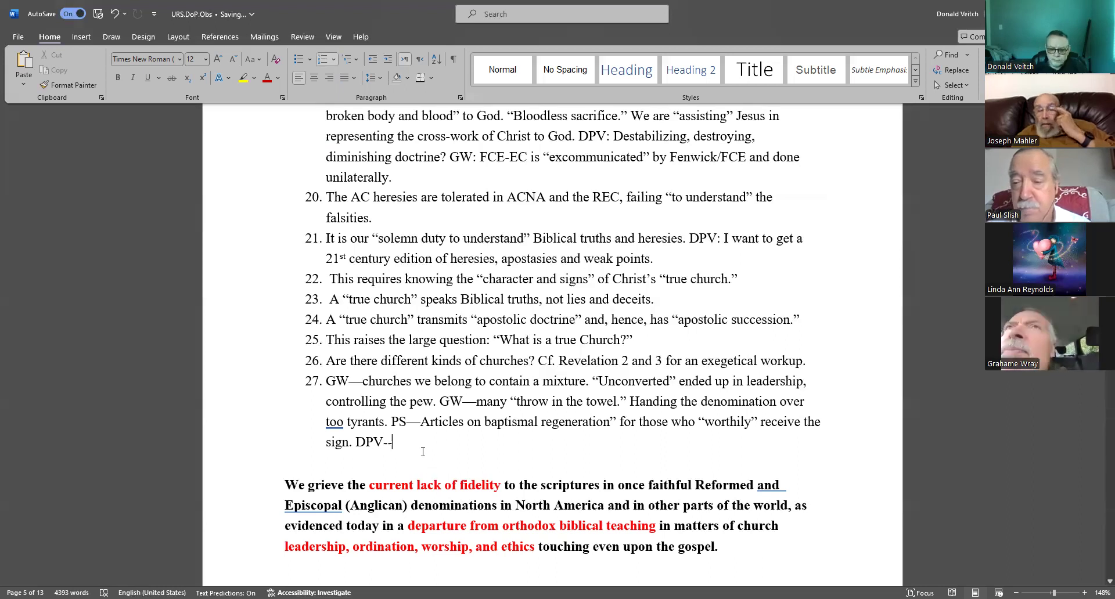
Erase 'DPV--' so the new remark after the PS note is credited to GW instead
key(BackSpace)
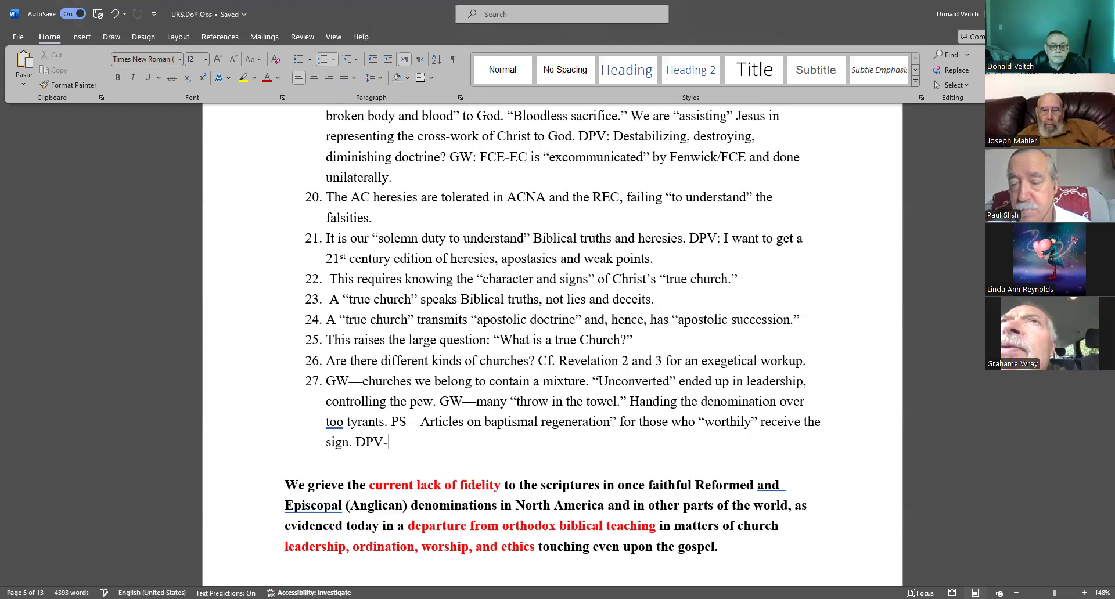
text(-)
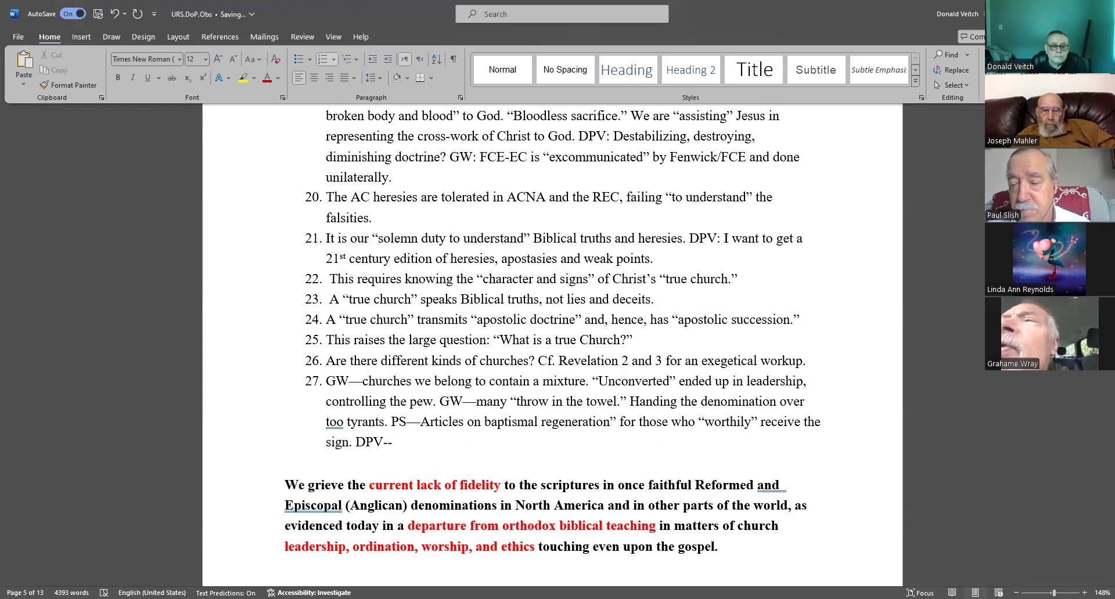
key(BackSpace)
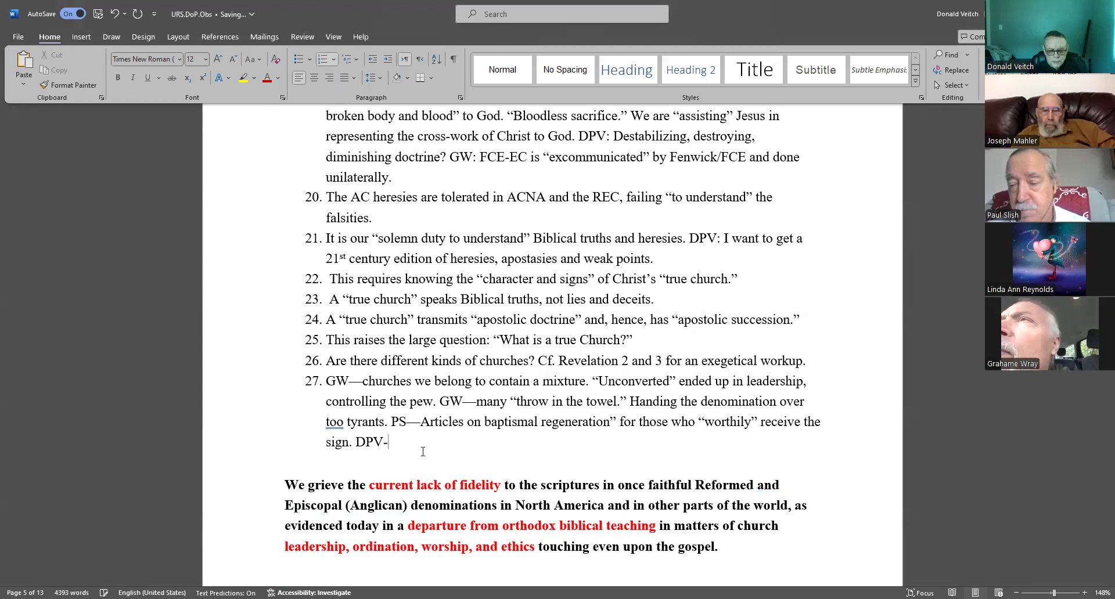
key(BackSpace)
key(BackSpace)
key(BackSpace)
text(GW-)
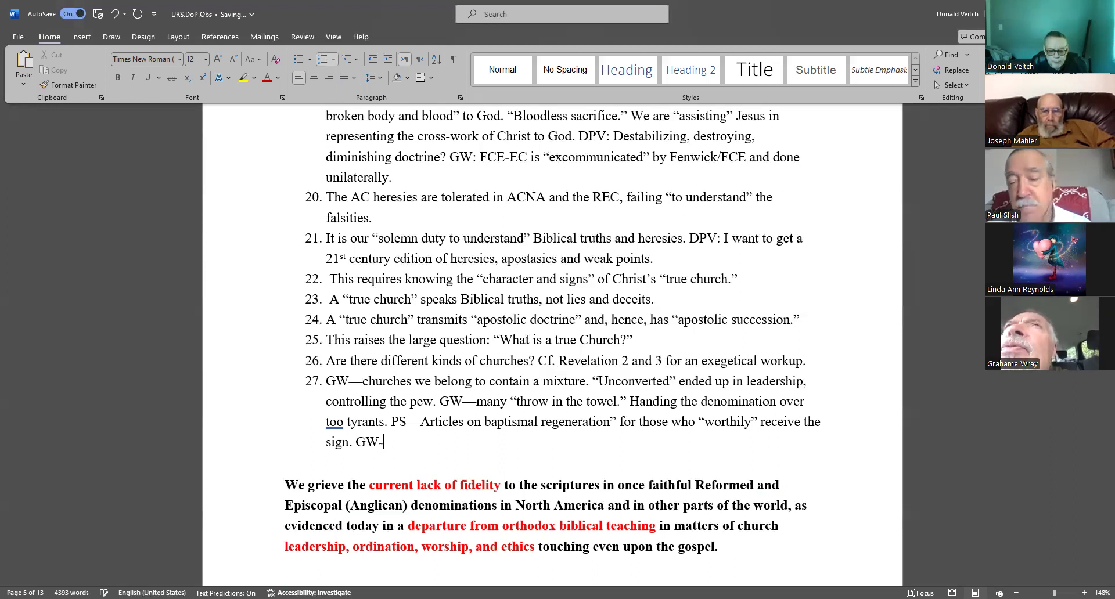
text(-Dr. Sanlon rejected invitation to join the Convocation c. 31 J)
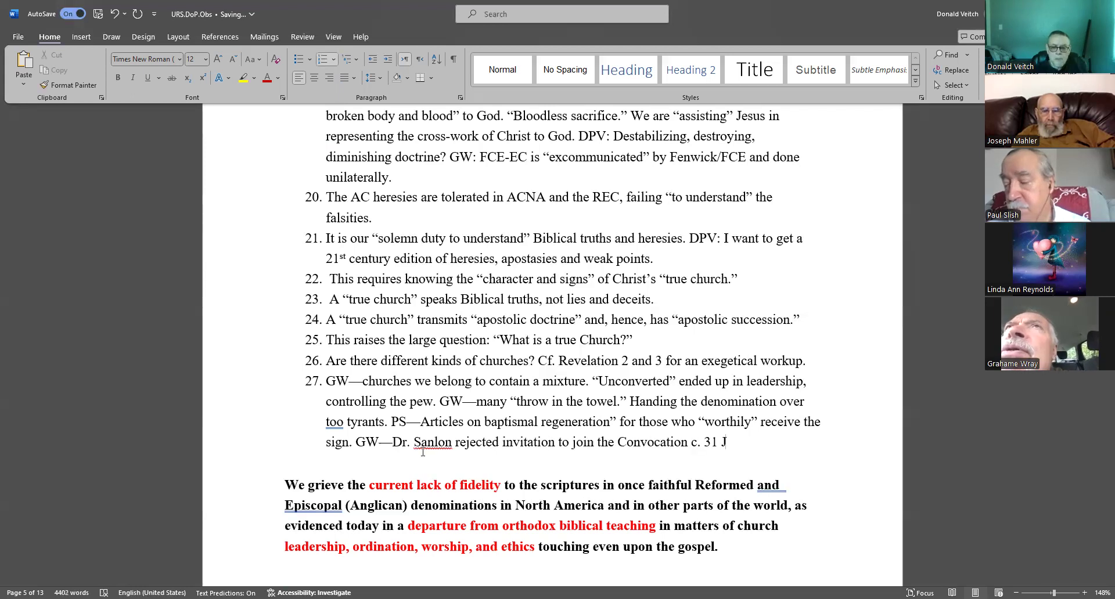
text(uly.)
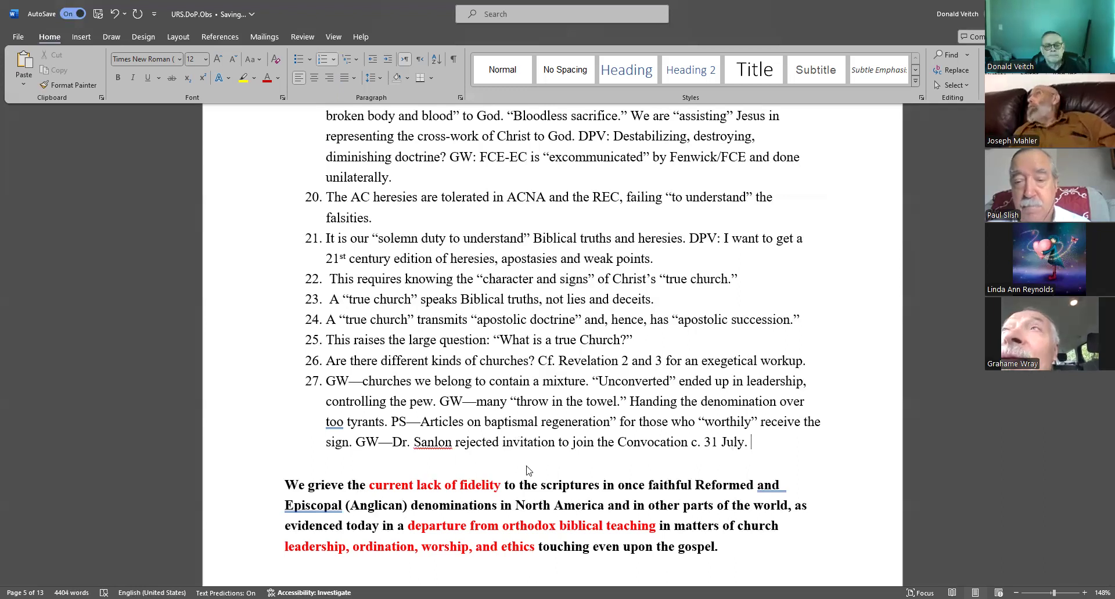
Insert 'an' so item 27 reads 'rejected an invitation to join the Convocation'
click(503, 442)
text(an)
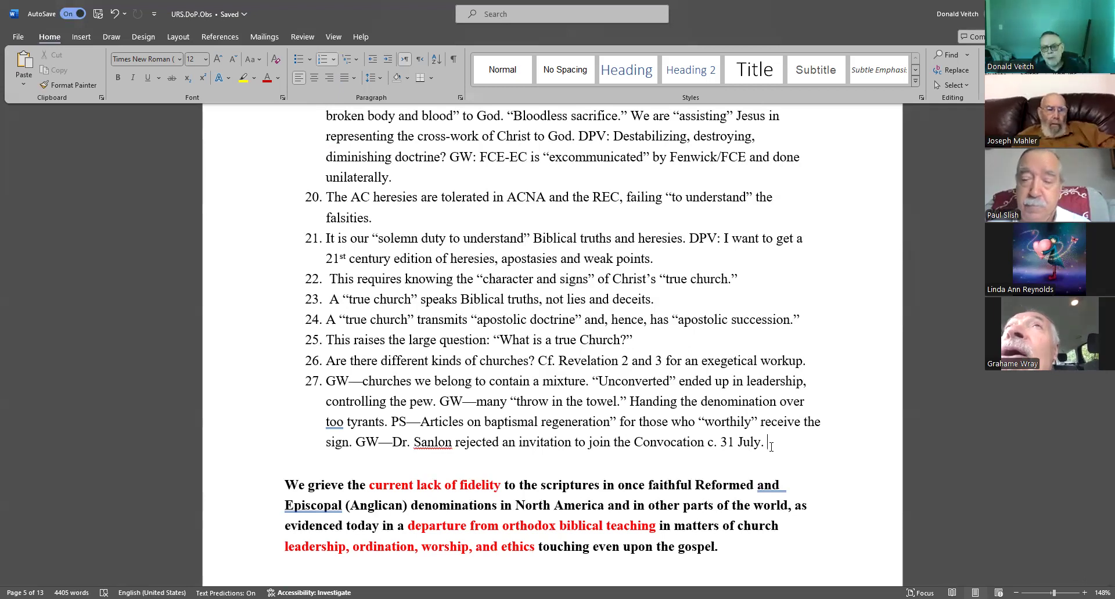
scroll(770, 446, down, 1)
scroll(778, 446, down, 1)
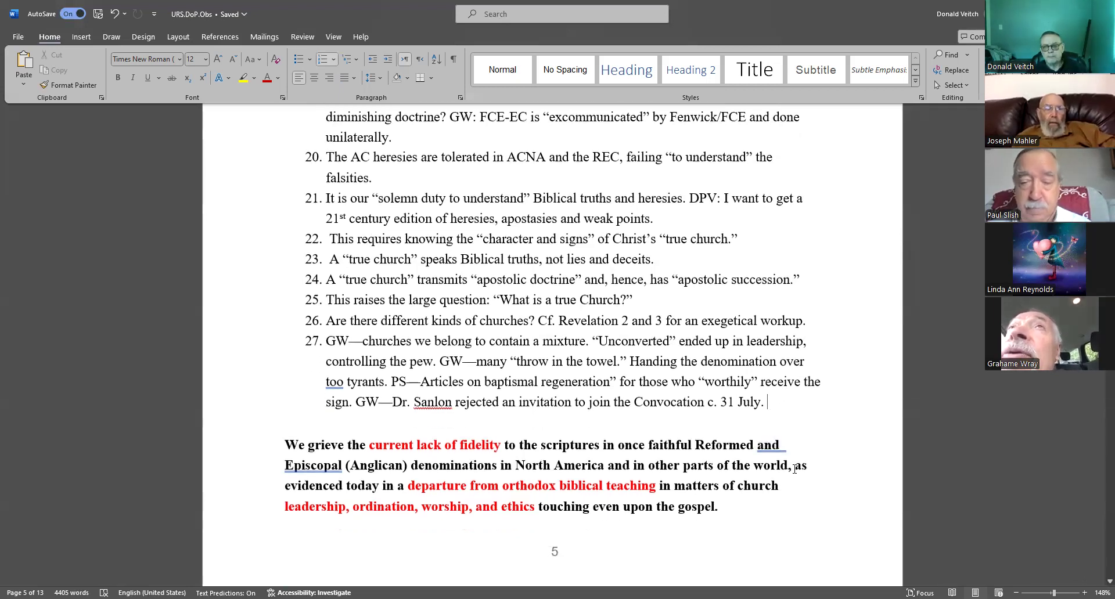
scroll(793, 471, down, 1)
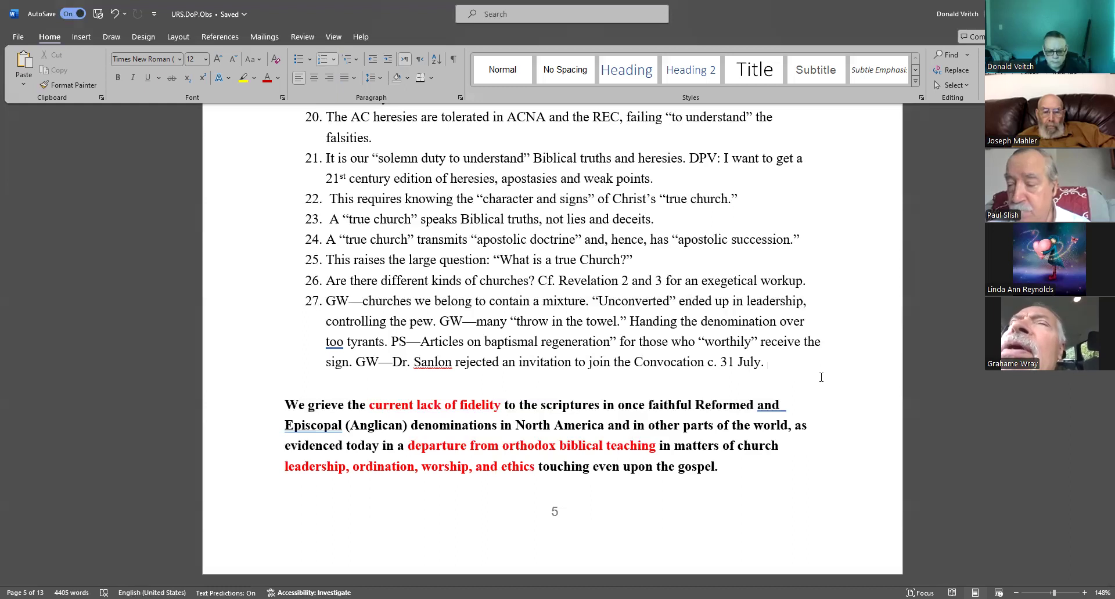
text(B)
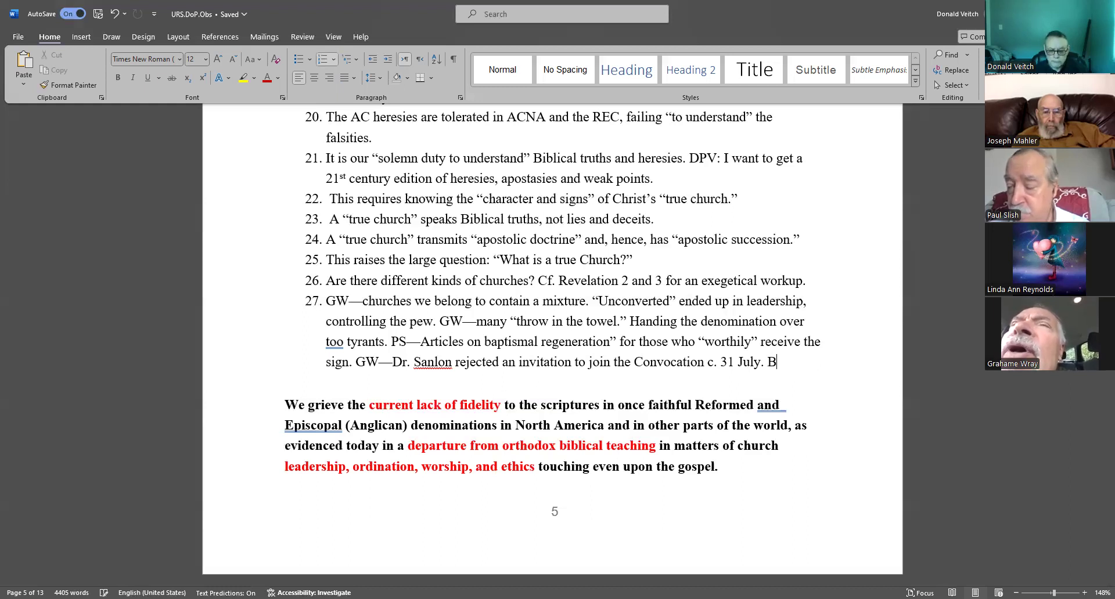
text(ishop McL)
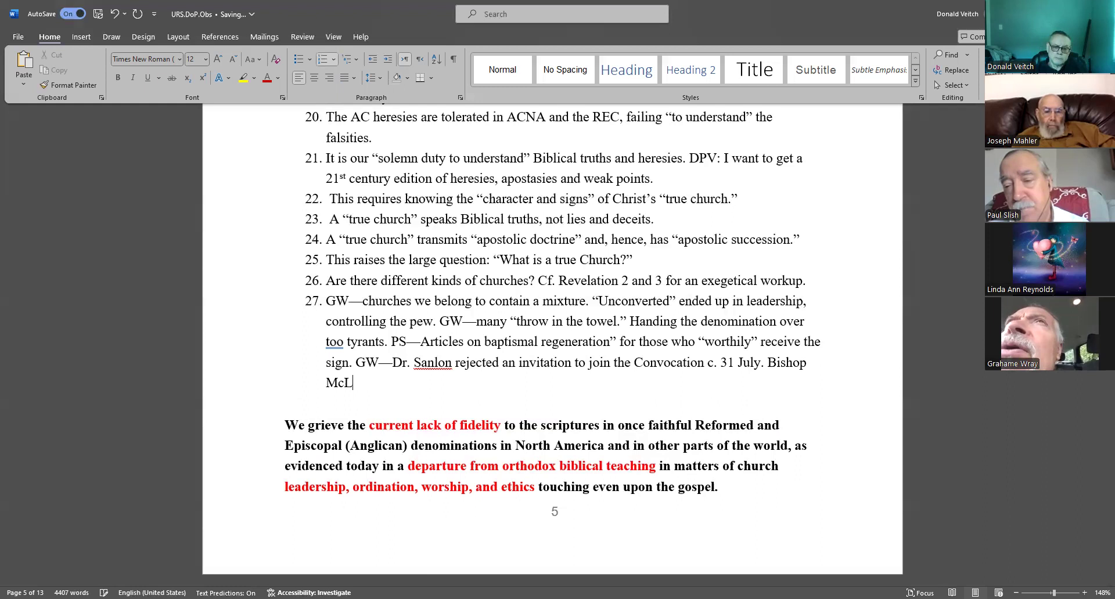
text(ean regretted aiding and abetting Fenwick's rise to)
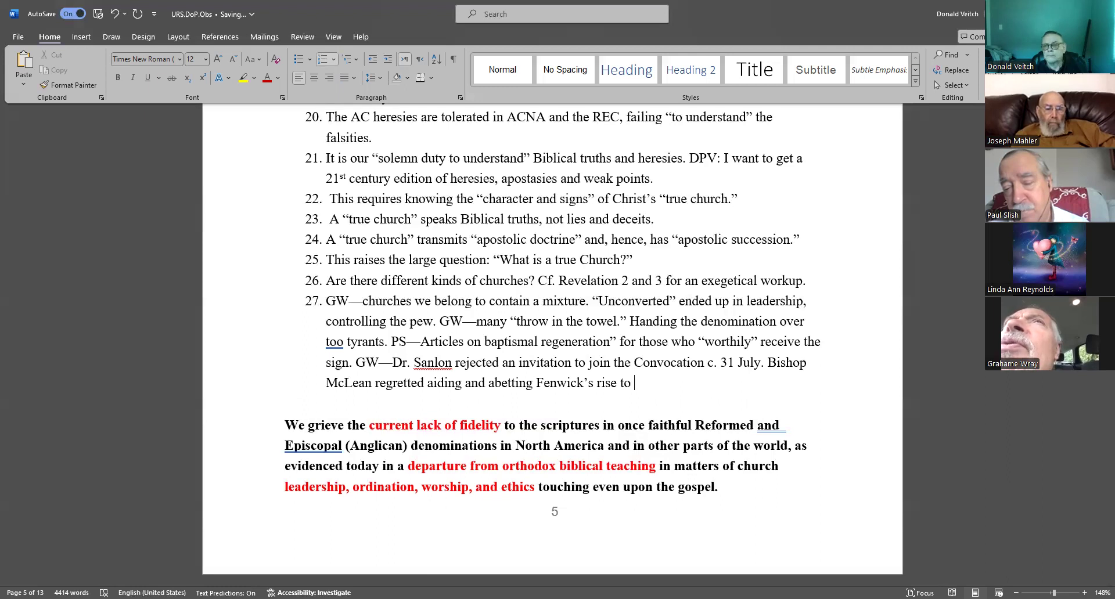
text(PB of FCE.)
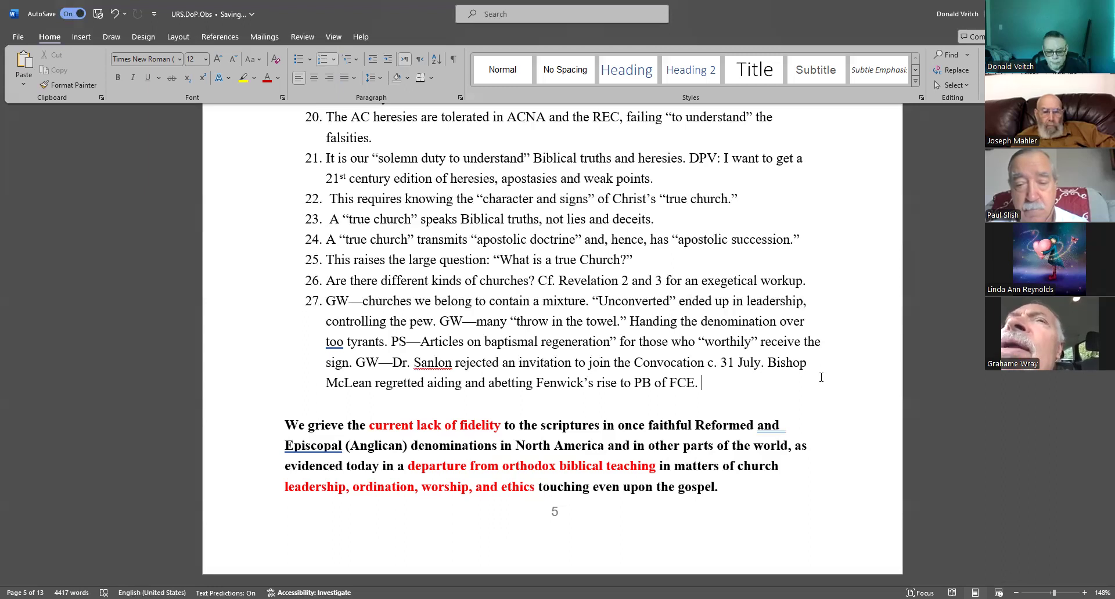
text(D)
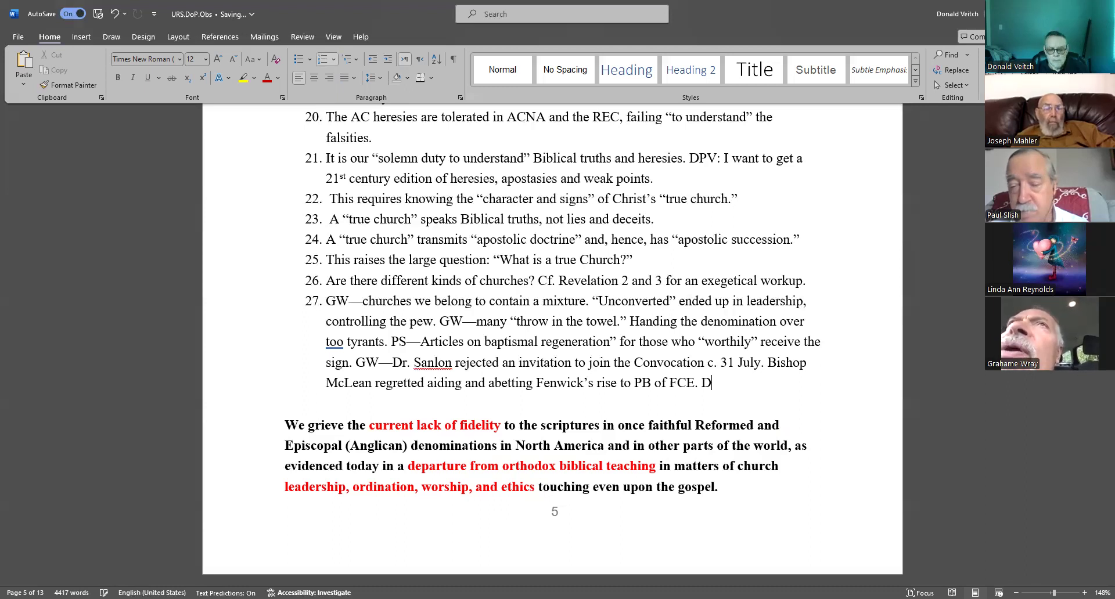
text(r. Sanlon and his church don)
Undo the accidental new numbered line so Sanlon's church note stays in item 27
key(Return)
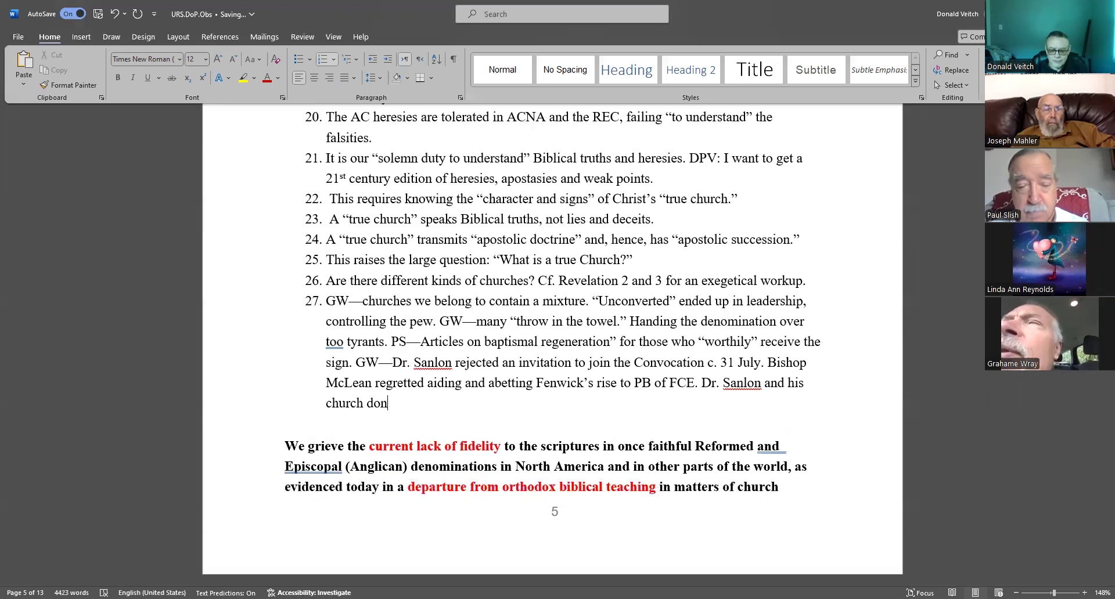
key(BackSpace)
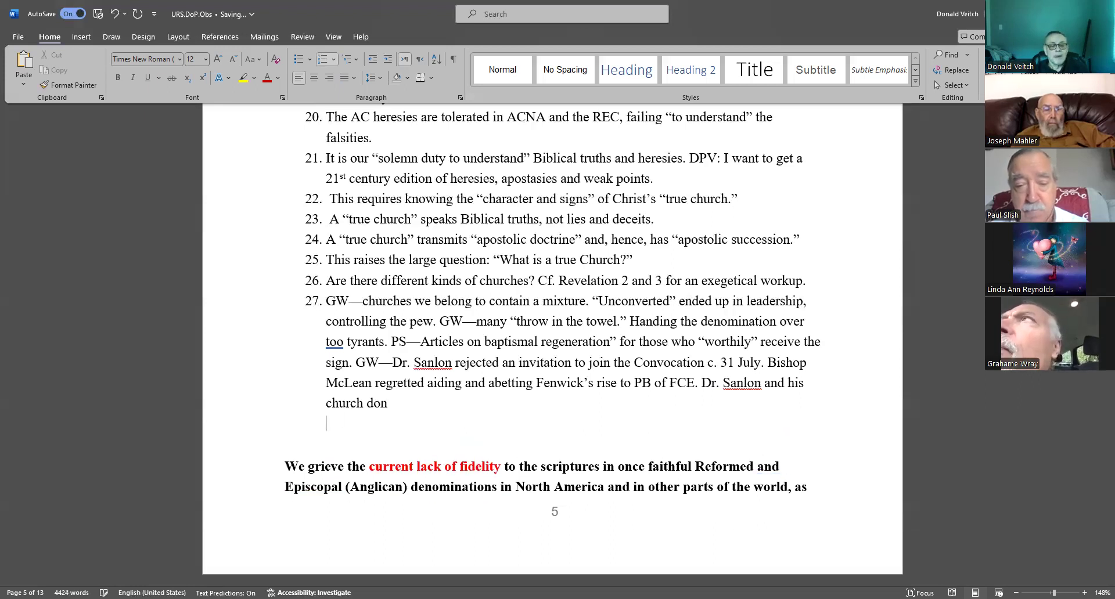
key(BackSpace)
text(')
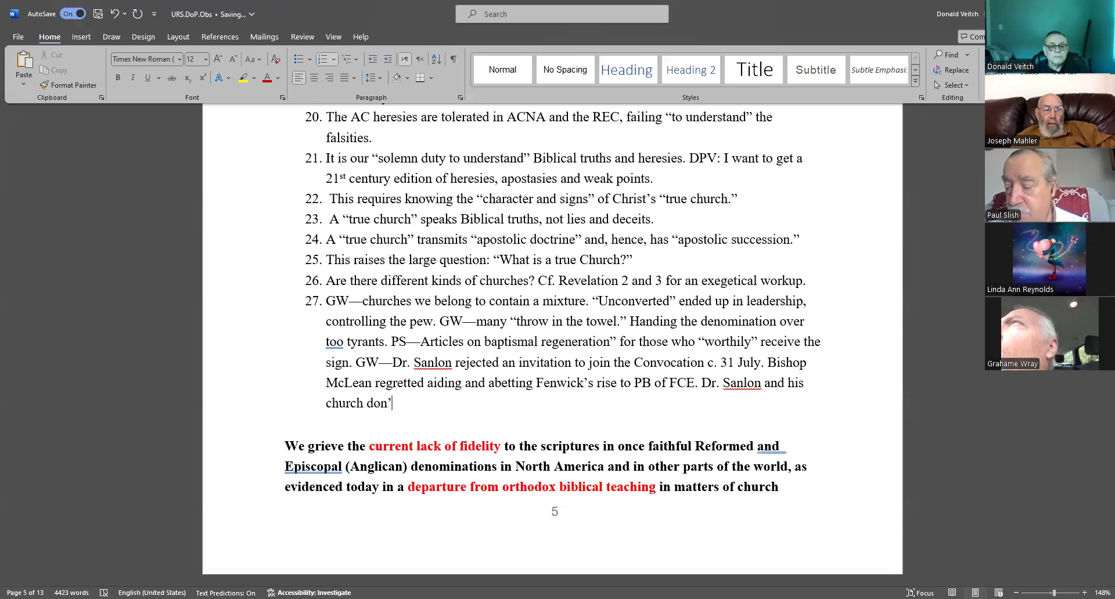
text(t)
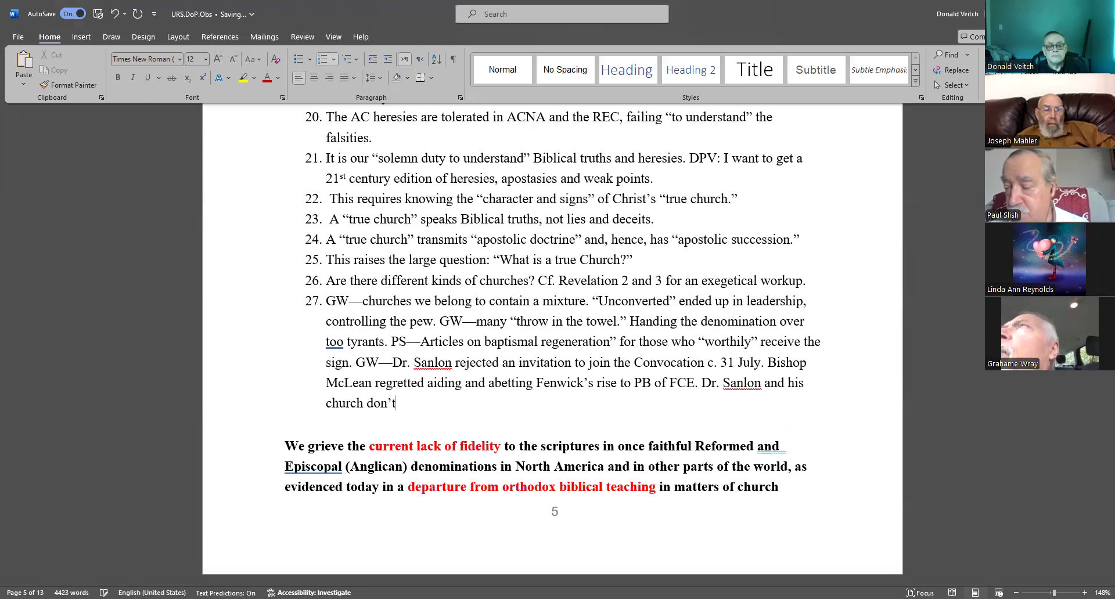
text( want to join)
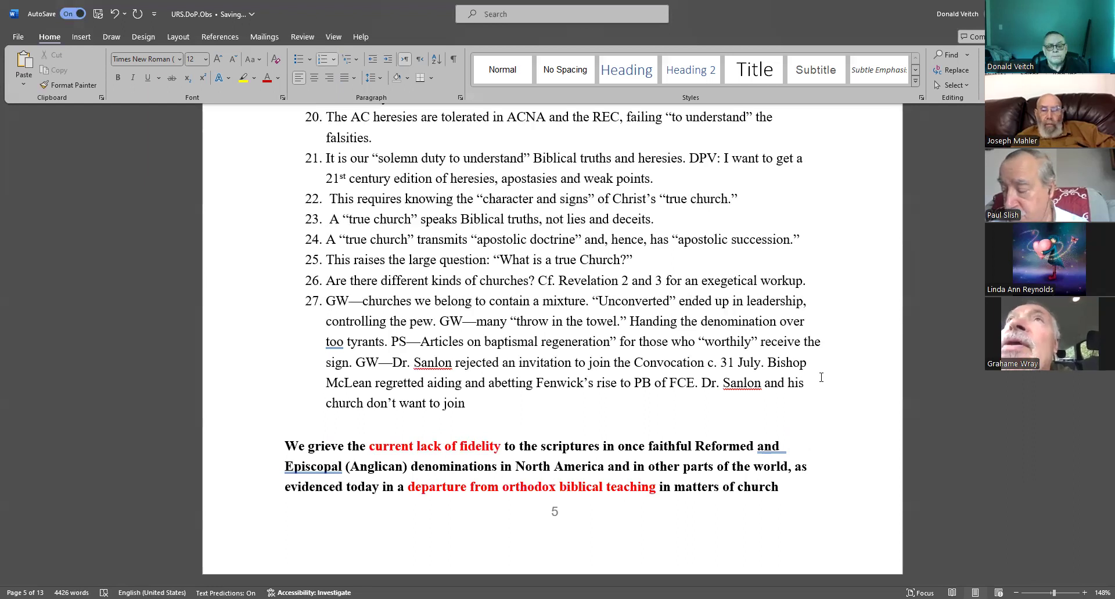
text( G)
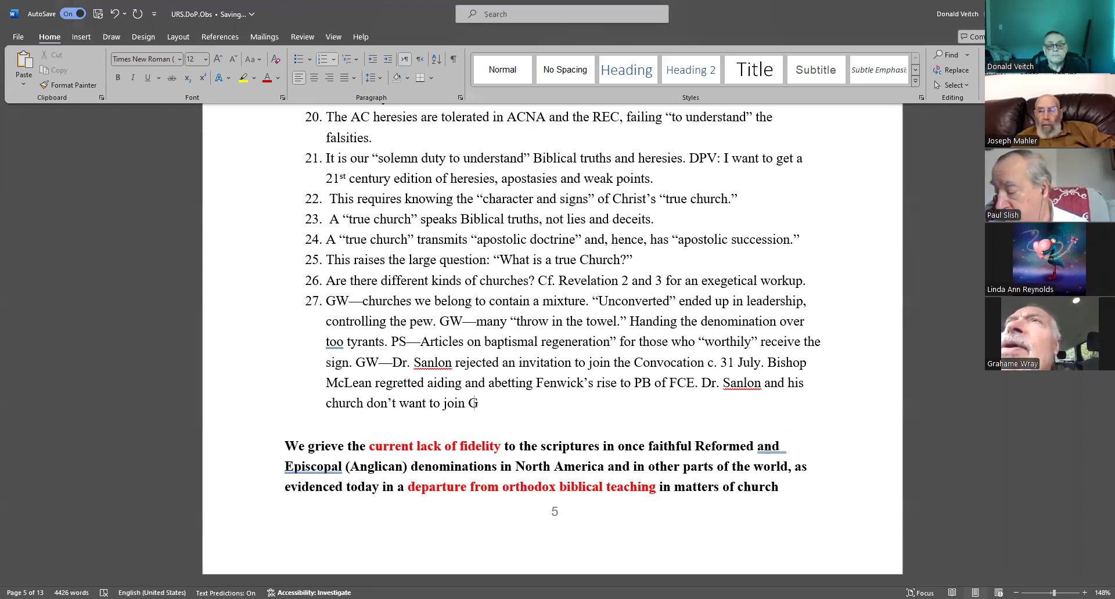
text(W's effort.)
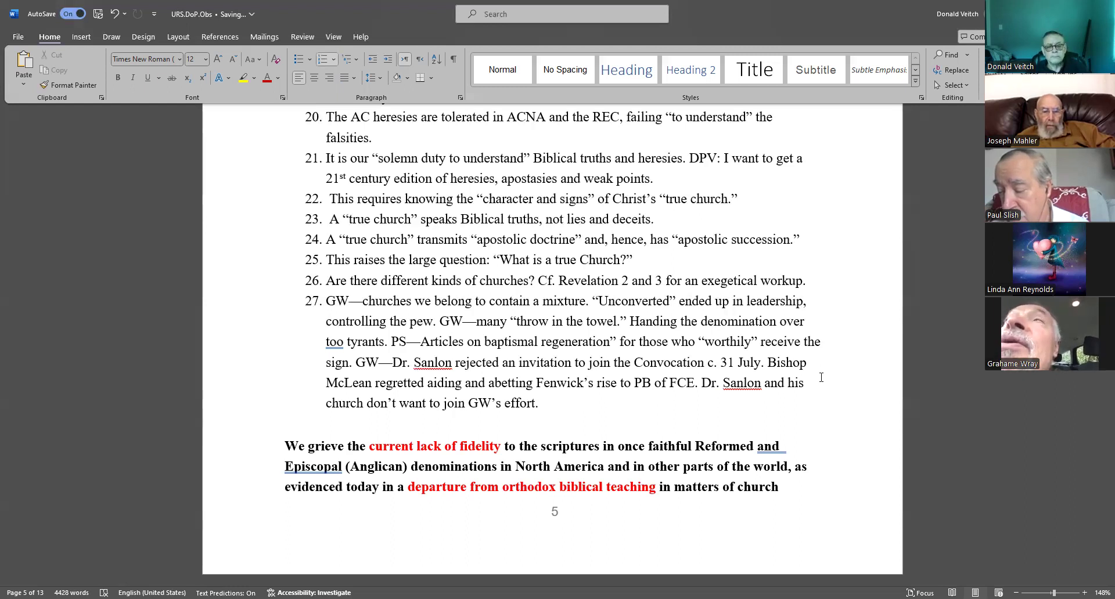
text(D)
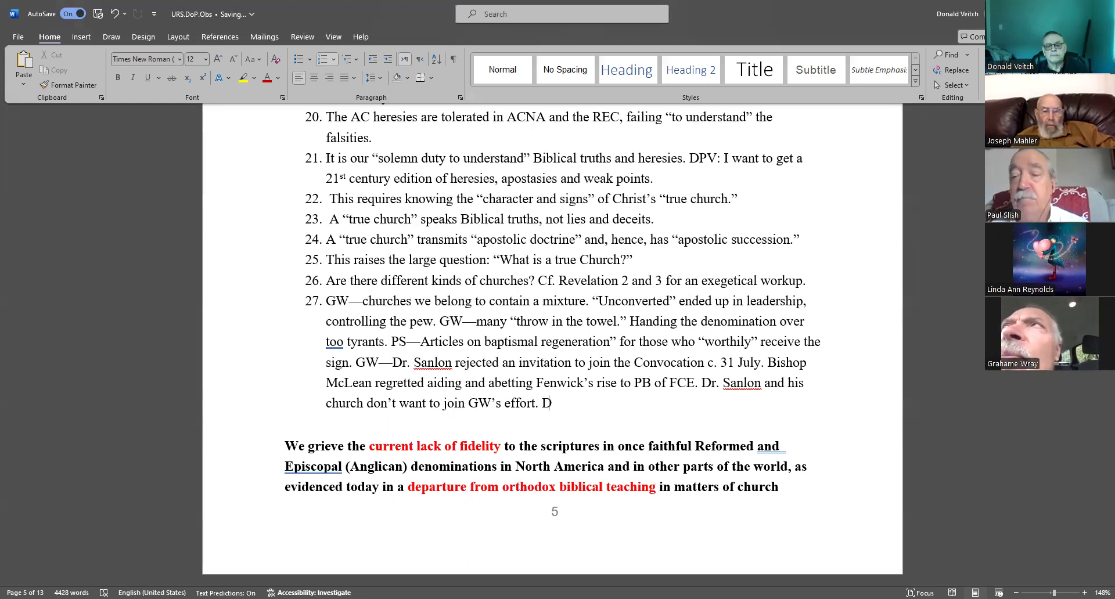
text(r. Sanlon is highly recogniz)
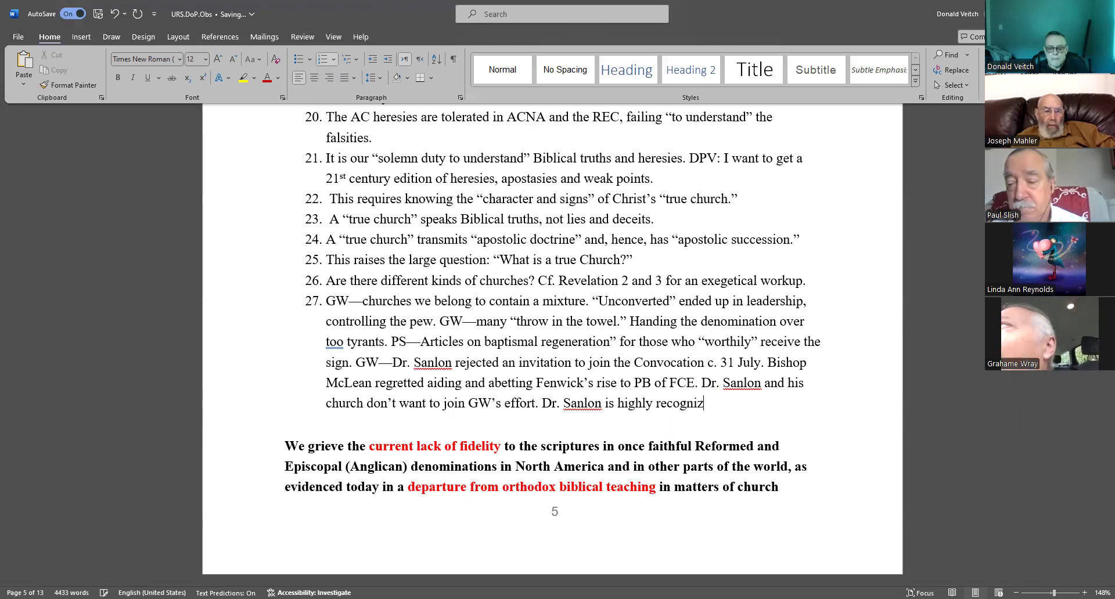
text(ed including Bann)
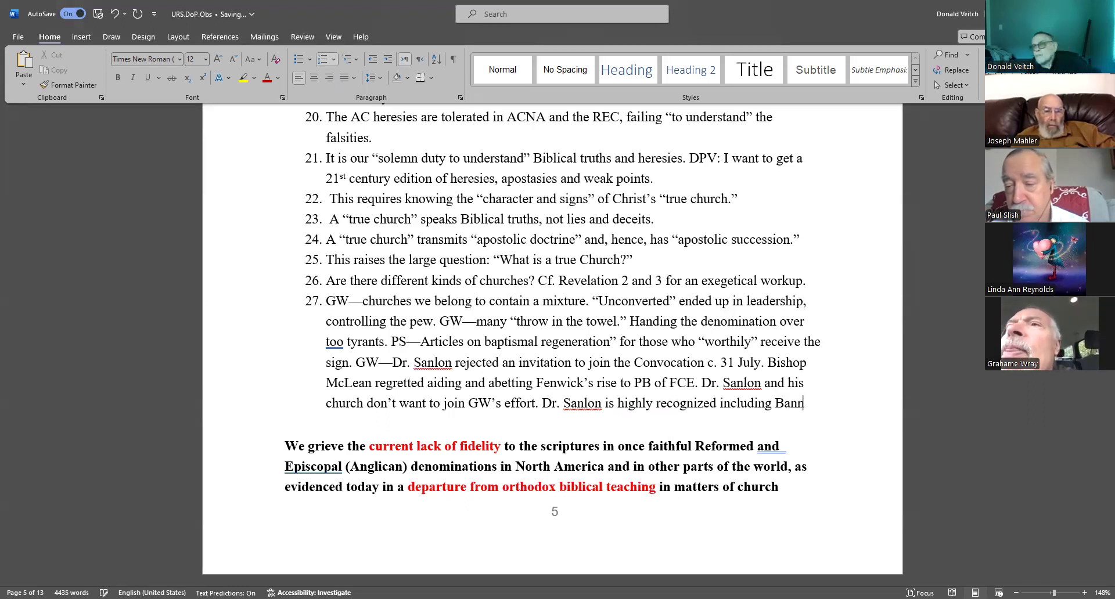
text(er of Truth.)
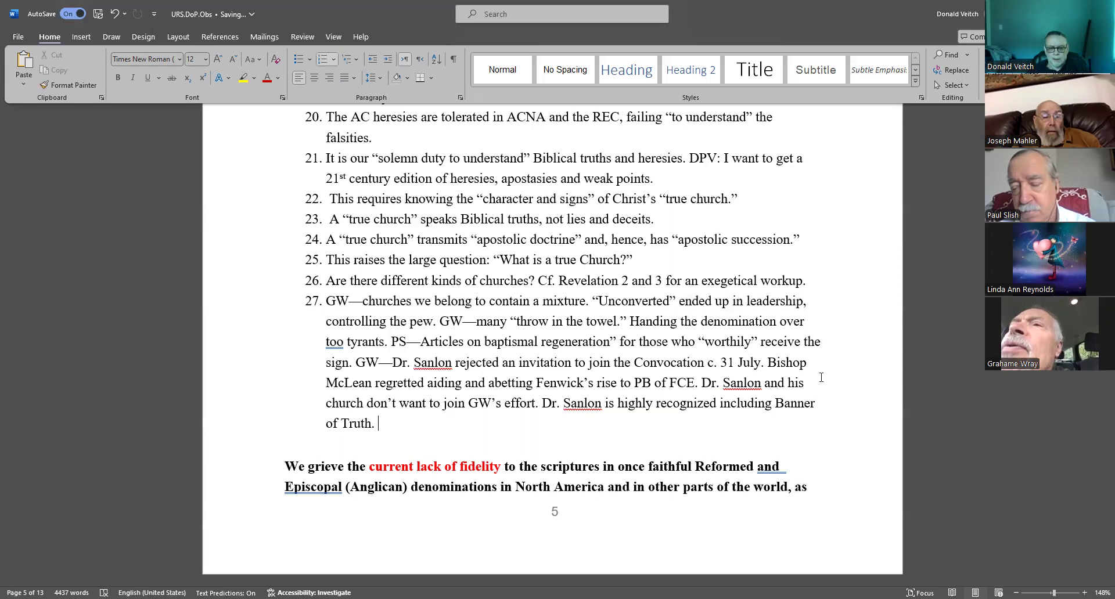
text(C)
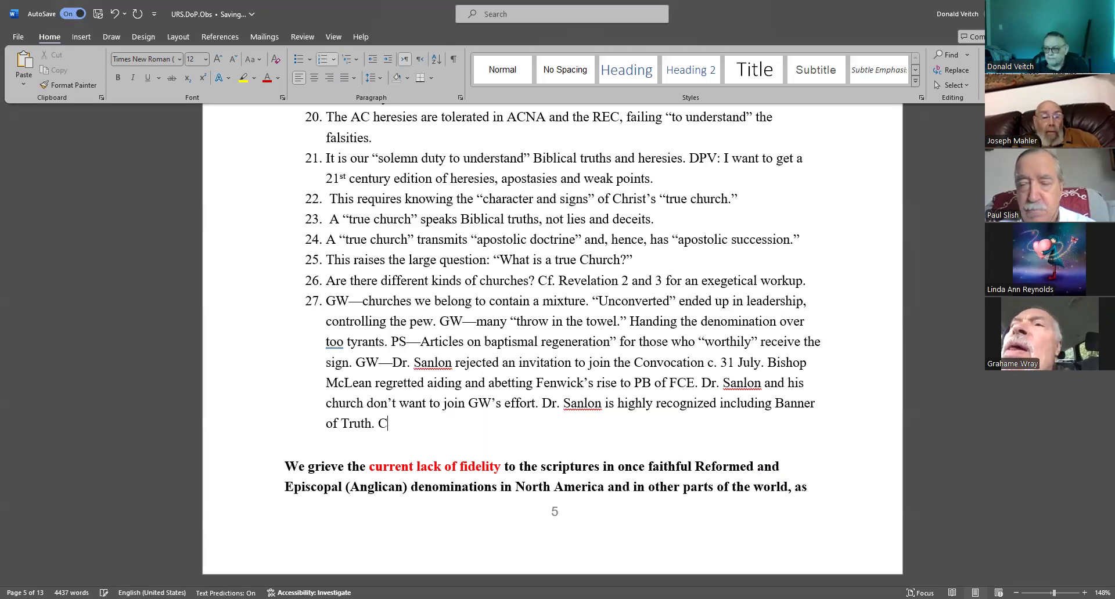
text(huck Collins?)
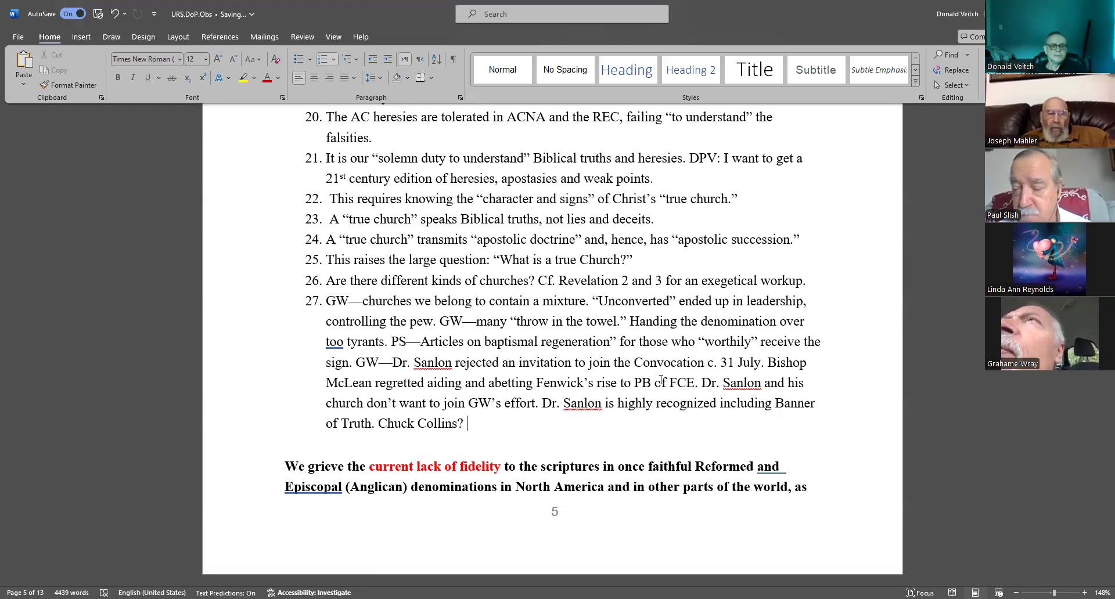
Start item 28 and bring up the Insert Picture From options
key(Return)
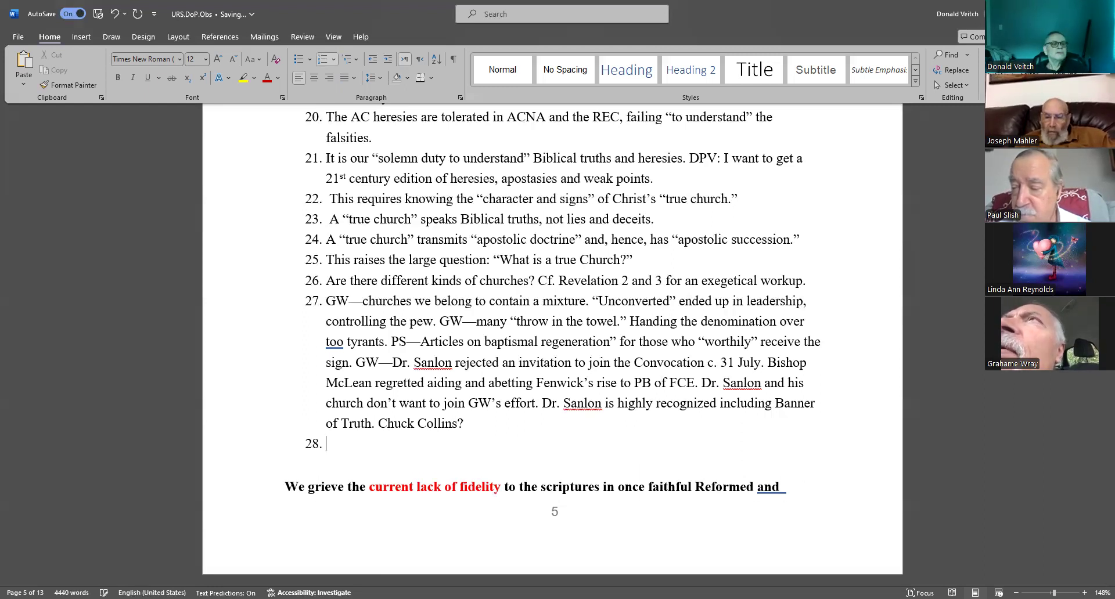
click(83, 32)
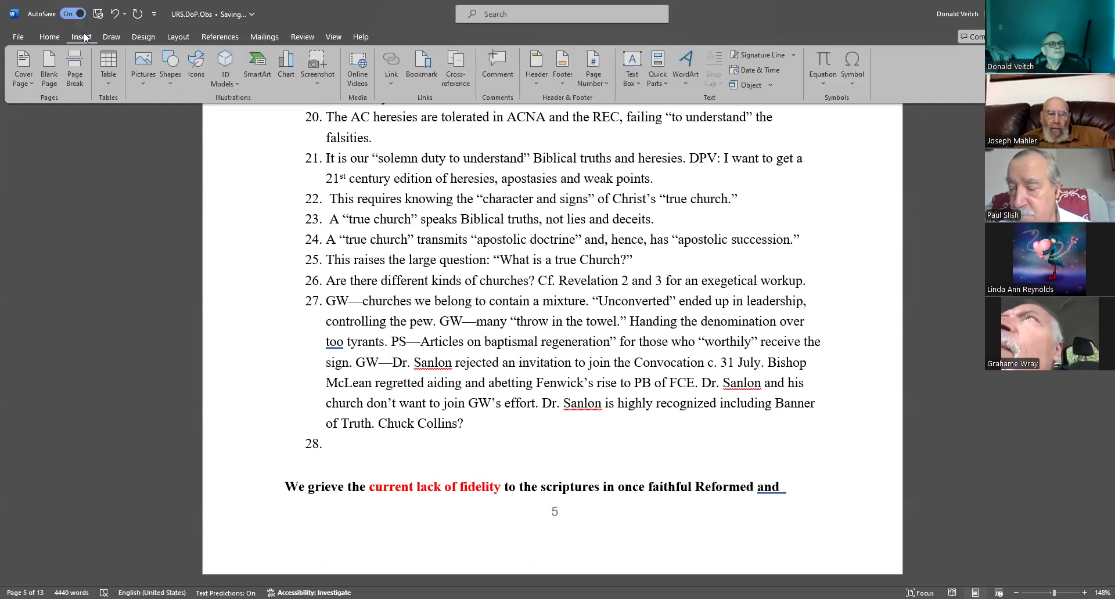
click(151, 69)
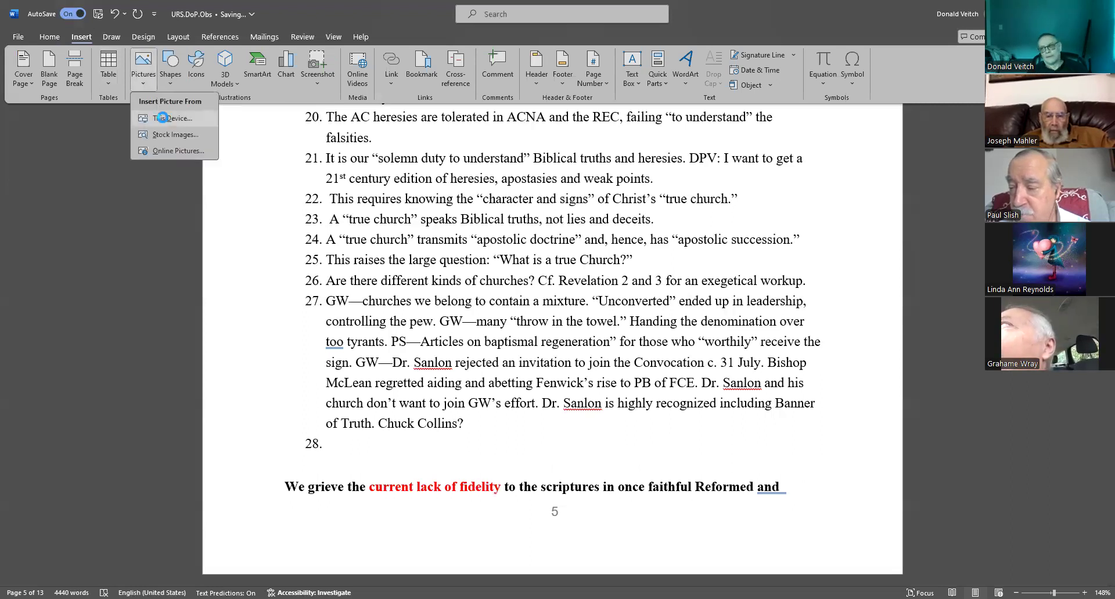
Insert the Law and Order2 image from This Device into item 28 and return to the text
click(164, 120)
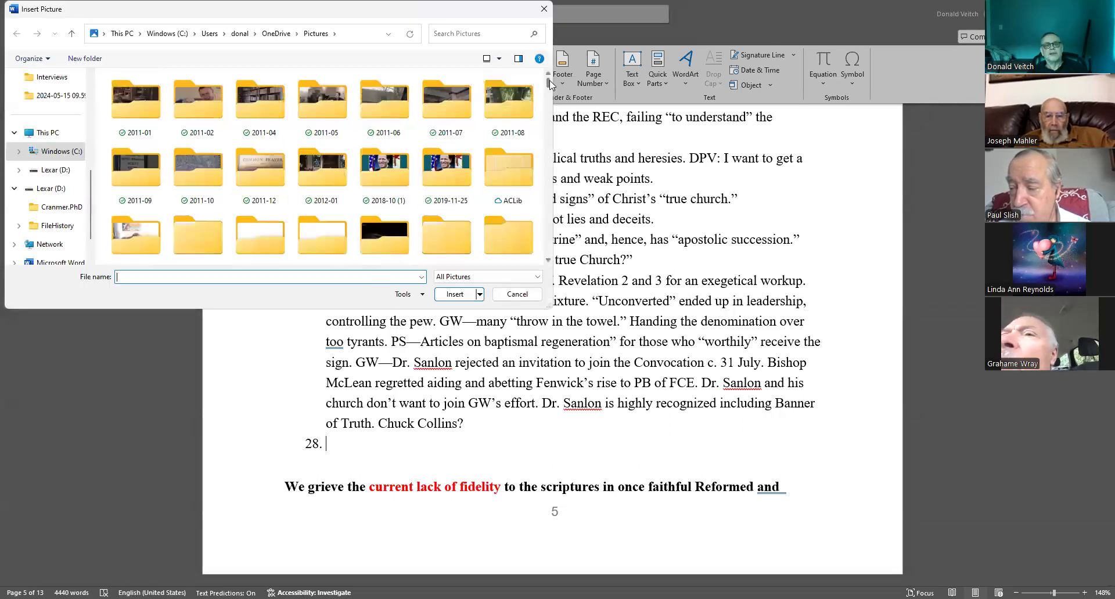
drag(548, 84, 543, 159)
scroll(490, 177, down, 3)
scroll(490, 178, down, 3)
scroll(489, 179, down, 3)
scroll(488, 181, down, 3)
scroll(488, 180, down, 3)
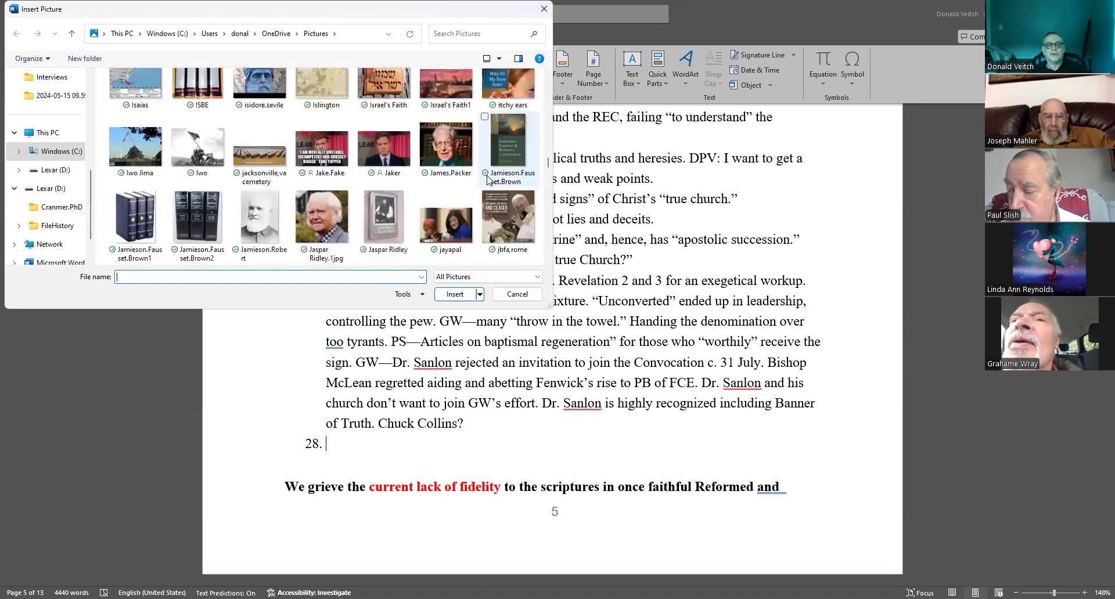
scroll(488, 181, down, 3)
scroll(488, 180, down, 3)
scroll(488, 180, down, 3)
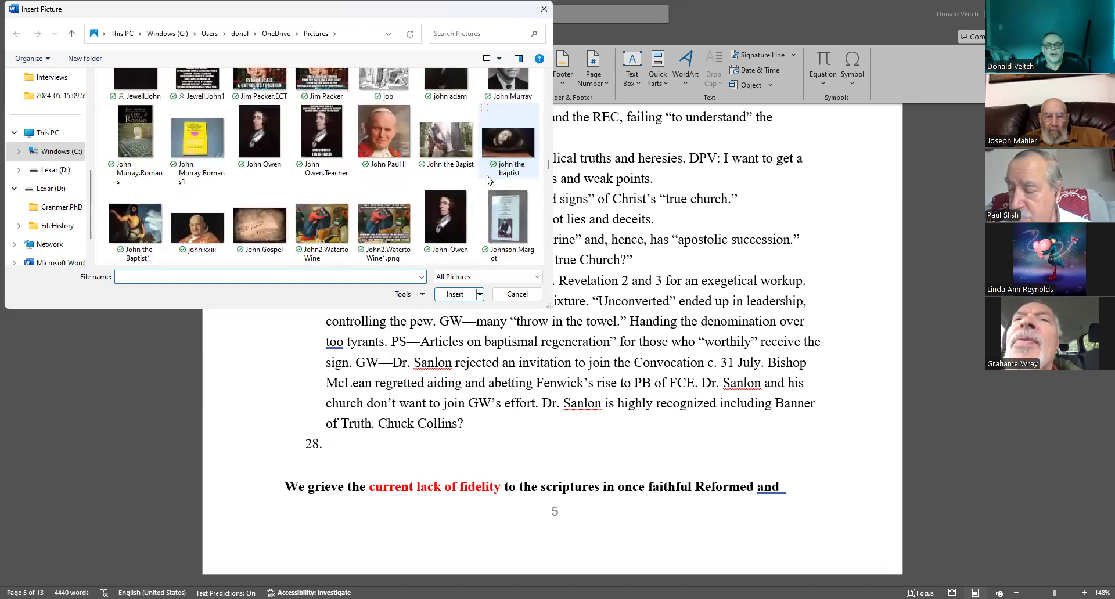
scroll(488, 180, down, 3)
scroll(487, 180, down, 3)
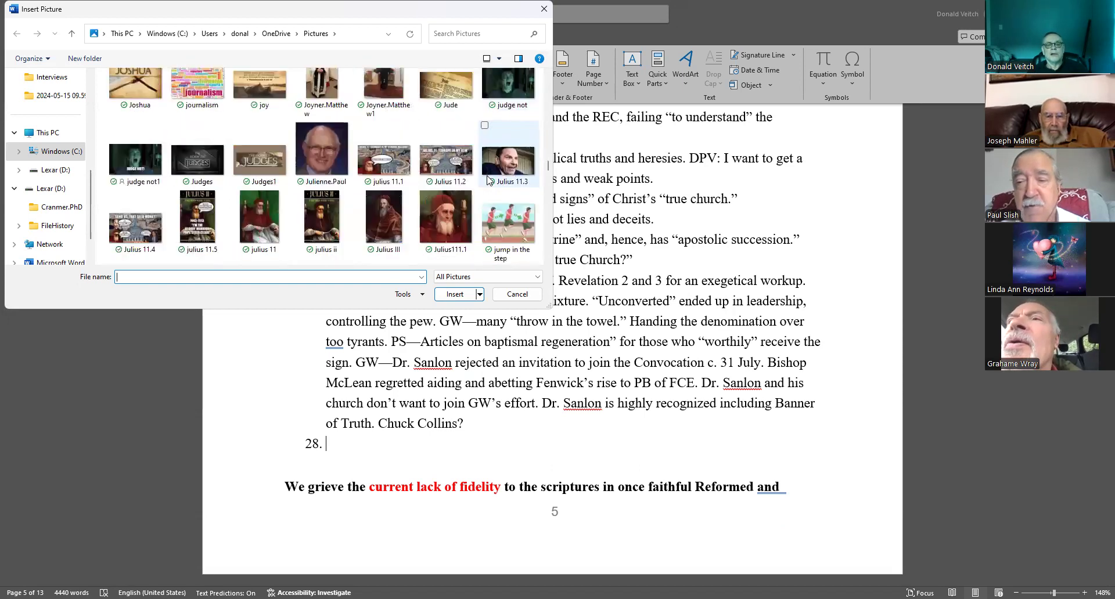
scroll(487, 181, down, 3)
scroll(488, 181, down, 3)
scroll(488, 180, down, 3)
scroll(488, 180, down, 3)
scroll(487, 180, down, 3)
scroll(488, 180, down, 3)
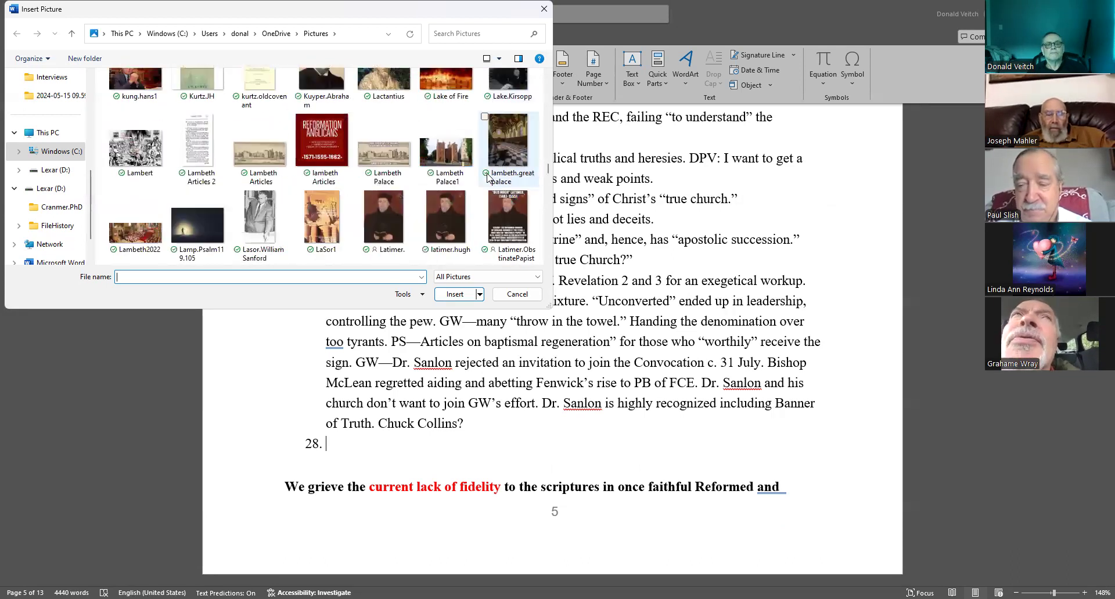
scroll(488, 179, down, 3)
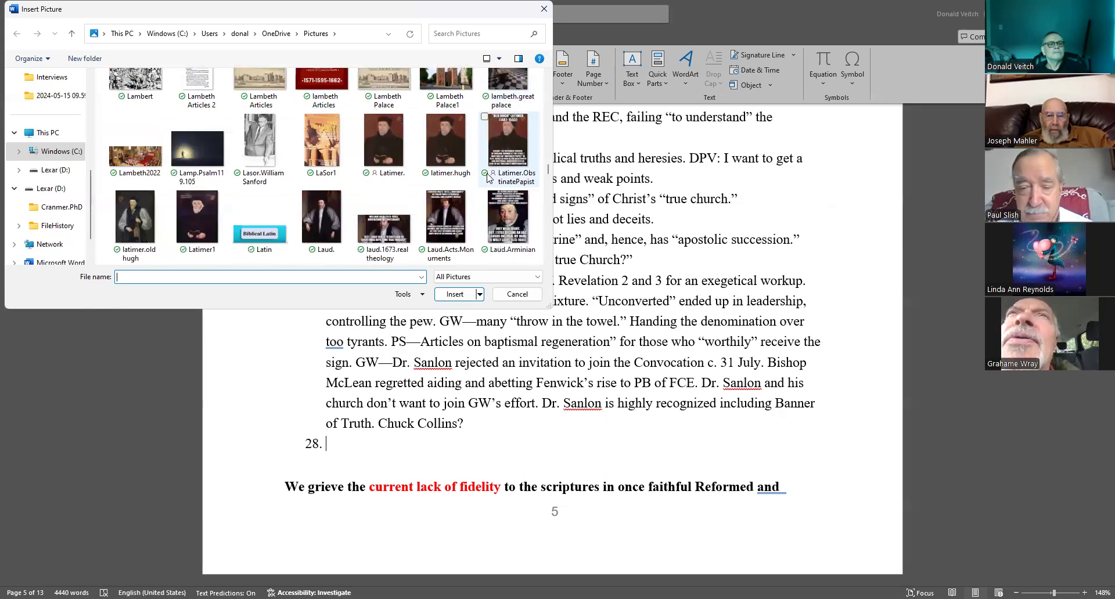
scroll(488, 179, down, 3)
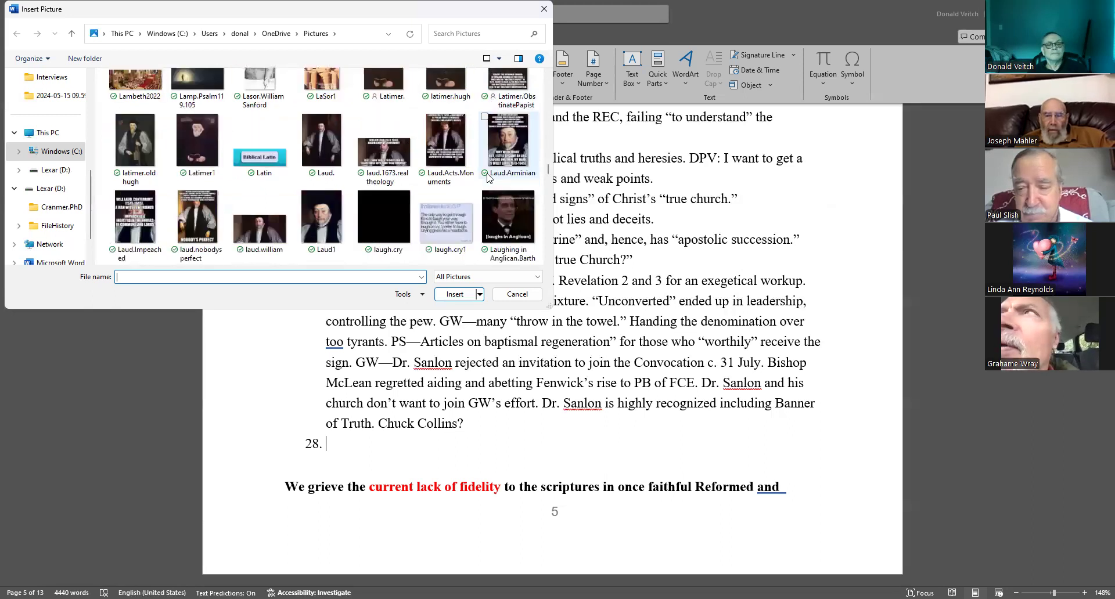
scroll(487, 179, down, 3)
scroll(488, 179, down, 3)
scroll(488, 179, down, 3)
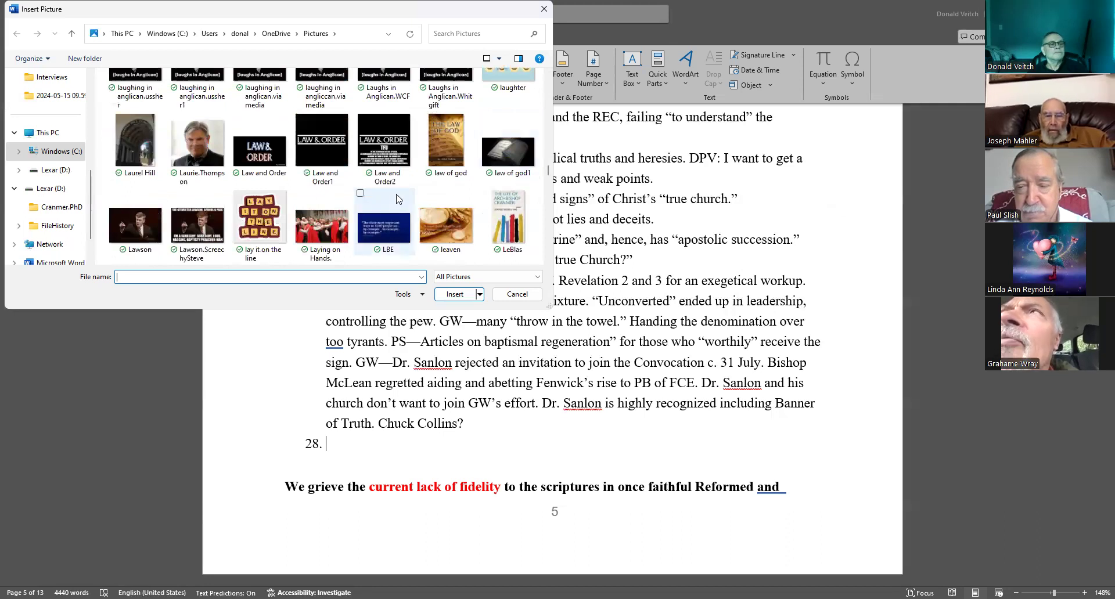
click(387, 158)
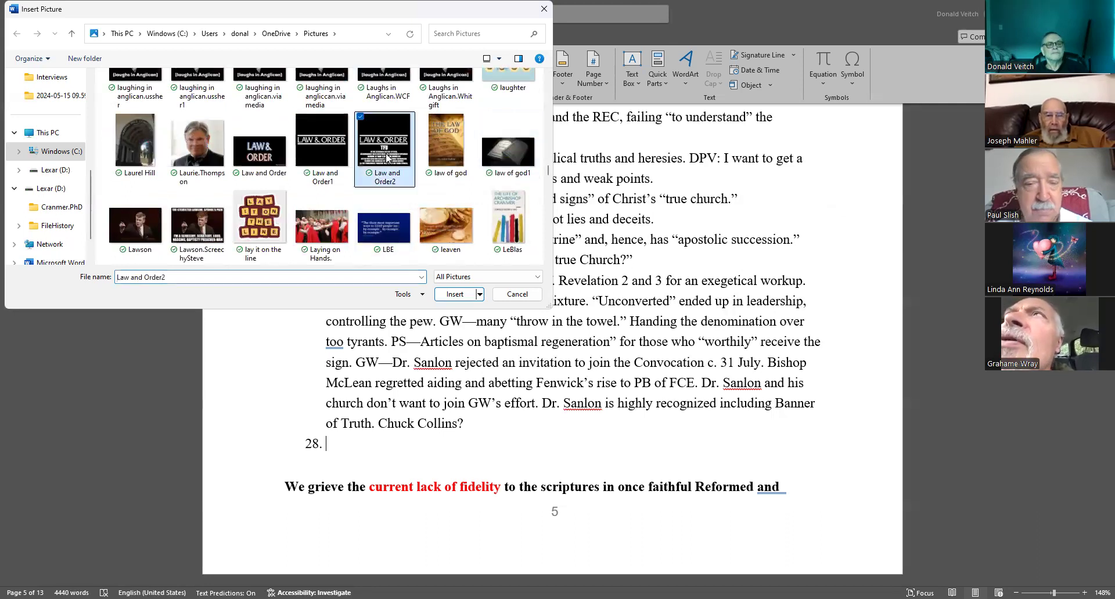
click(456, 294)
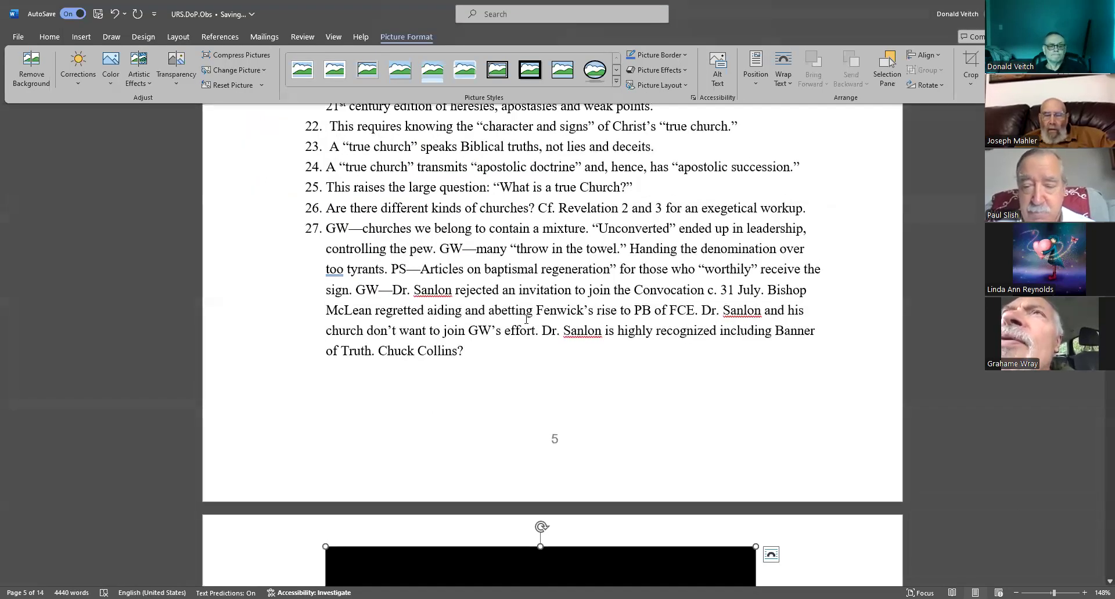
click(479, 353)
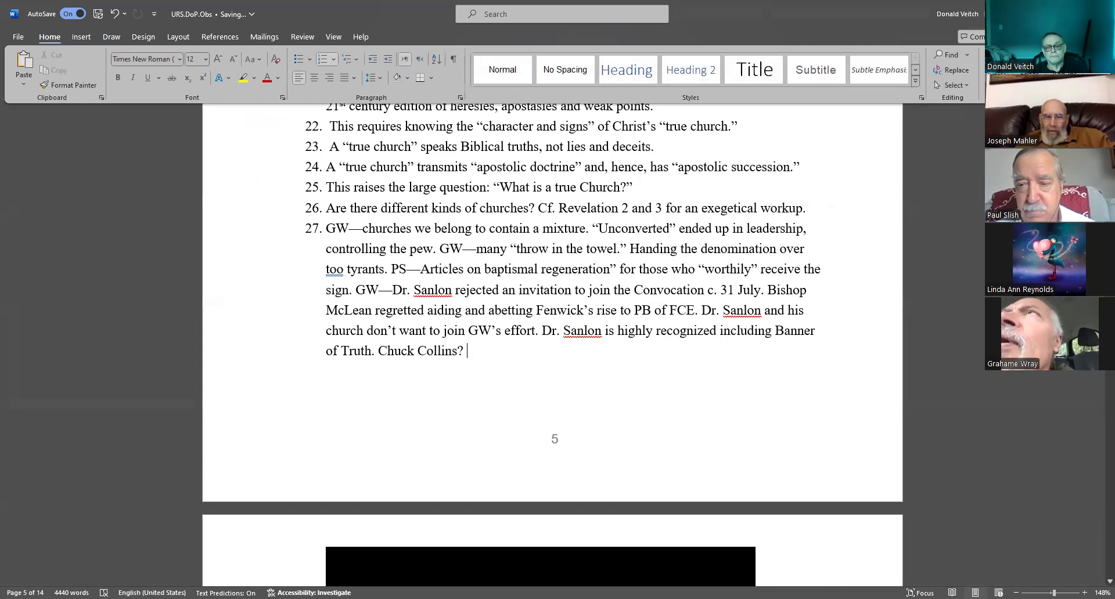
text(Rosello afraid )
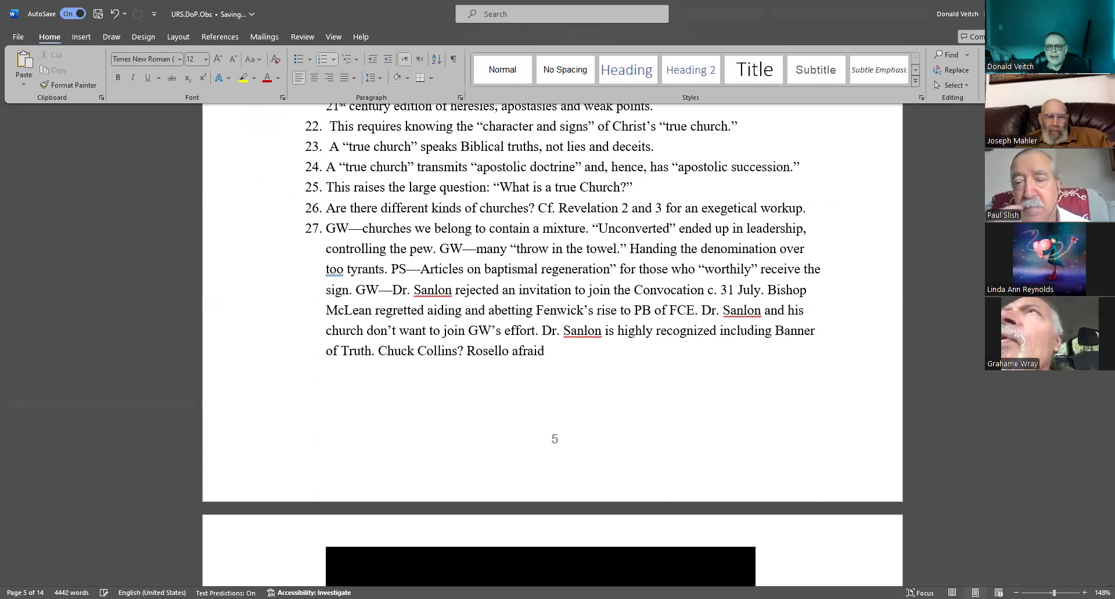
text(to)
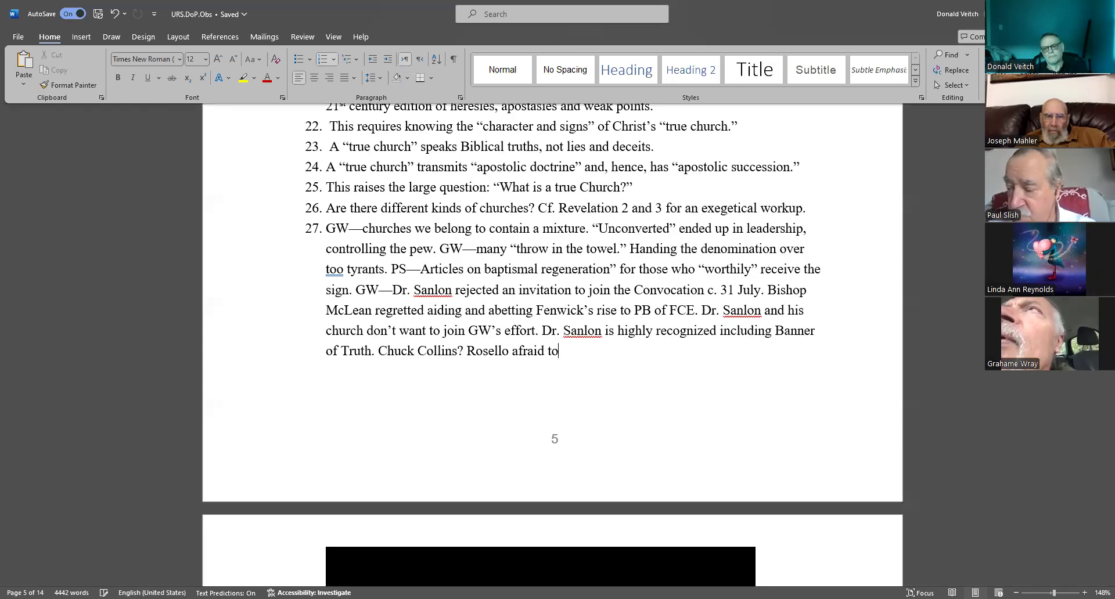
text(associate with Veitch and others in N)
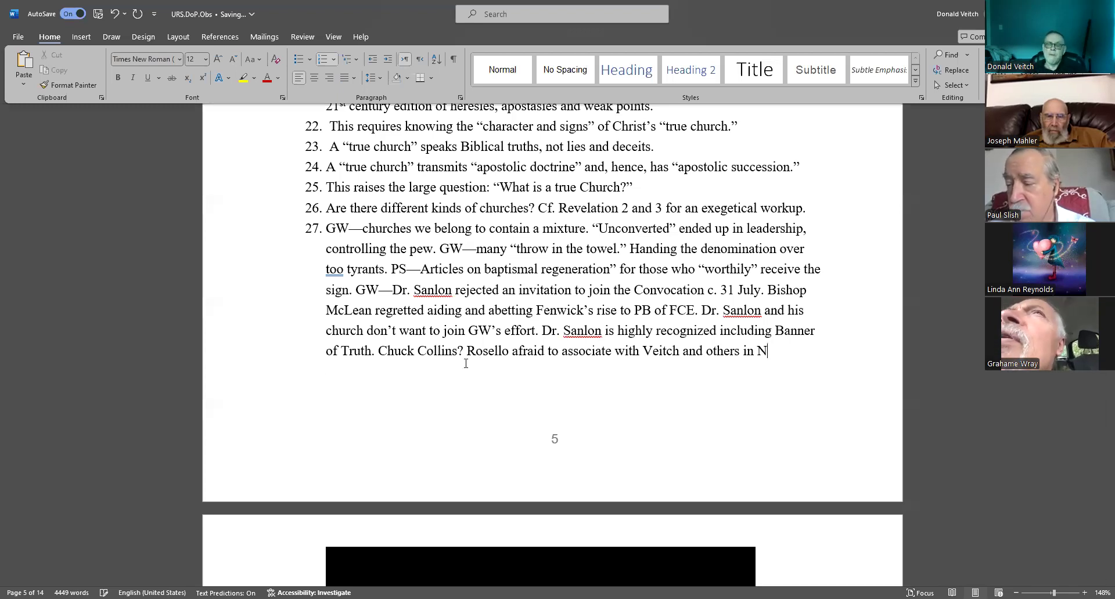
text(. America.)
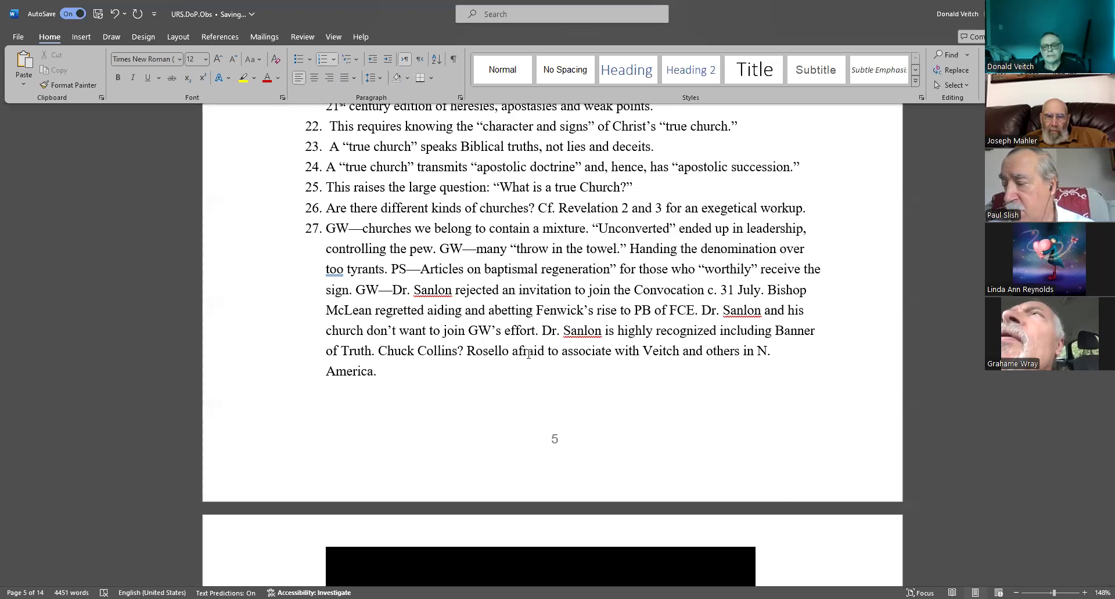
text(is)
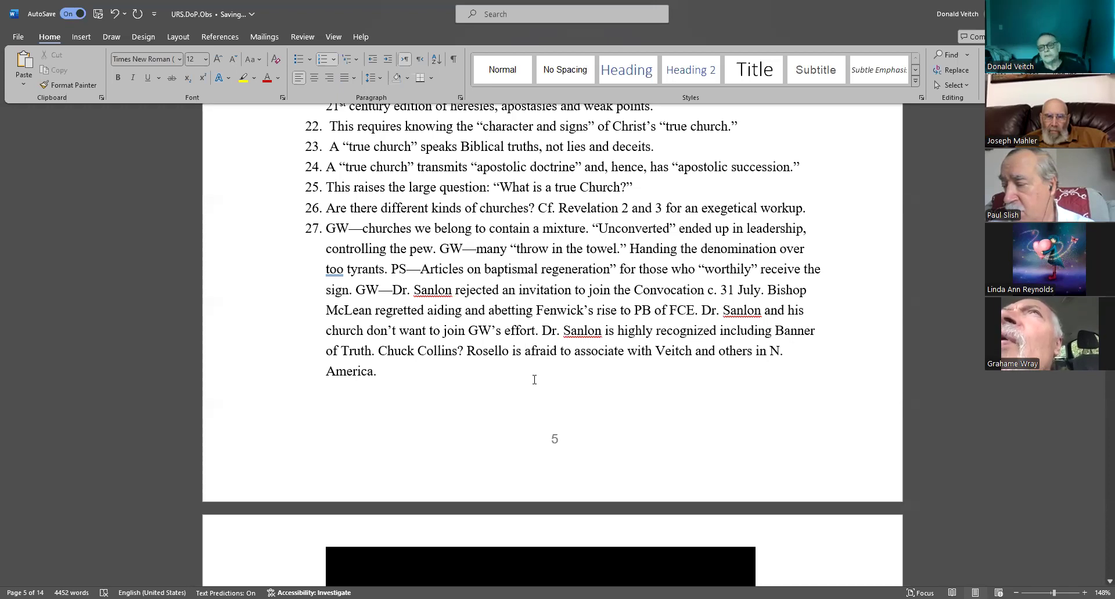
scroll(608, 348, down, 1)
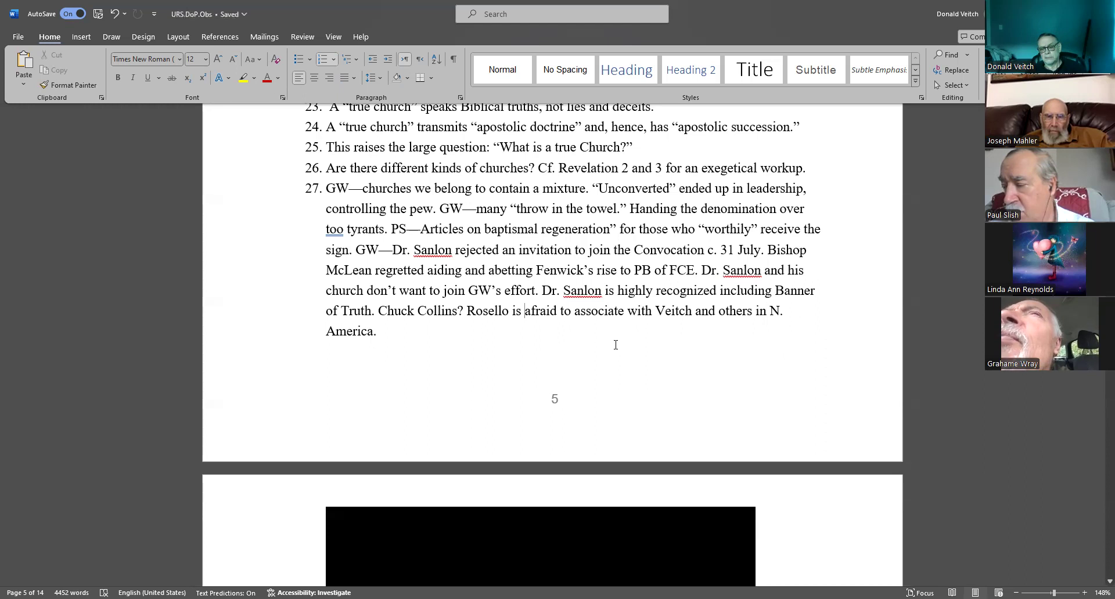
scroll(616, 344, down, 2)
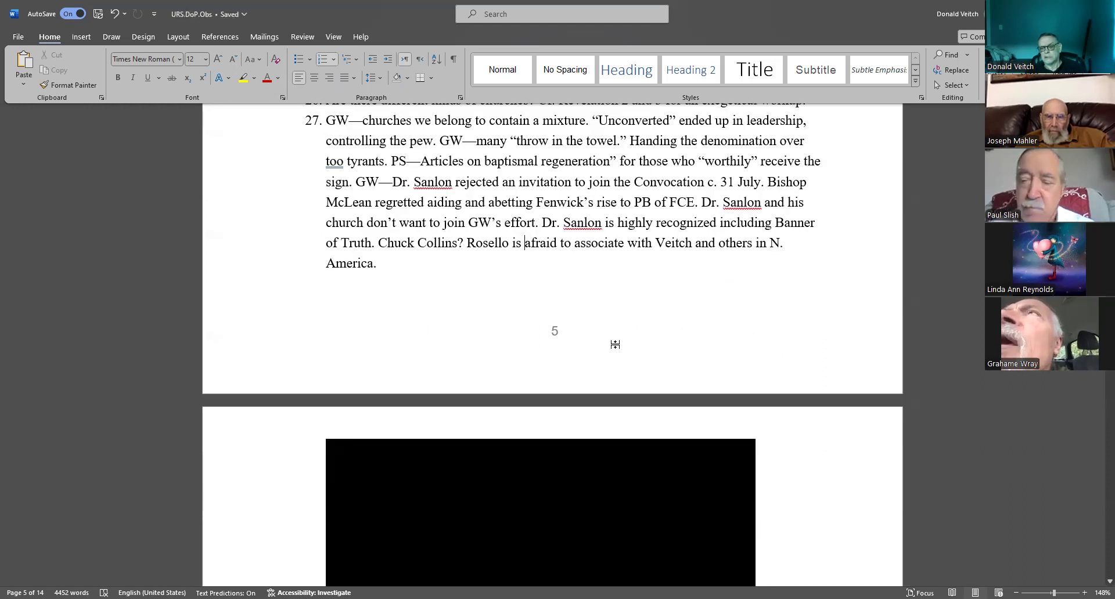
scroll(615, 344, down, 1)
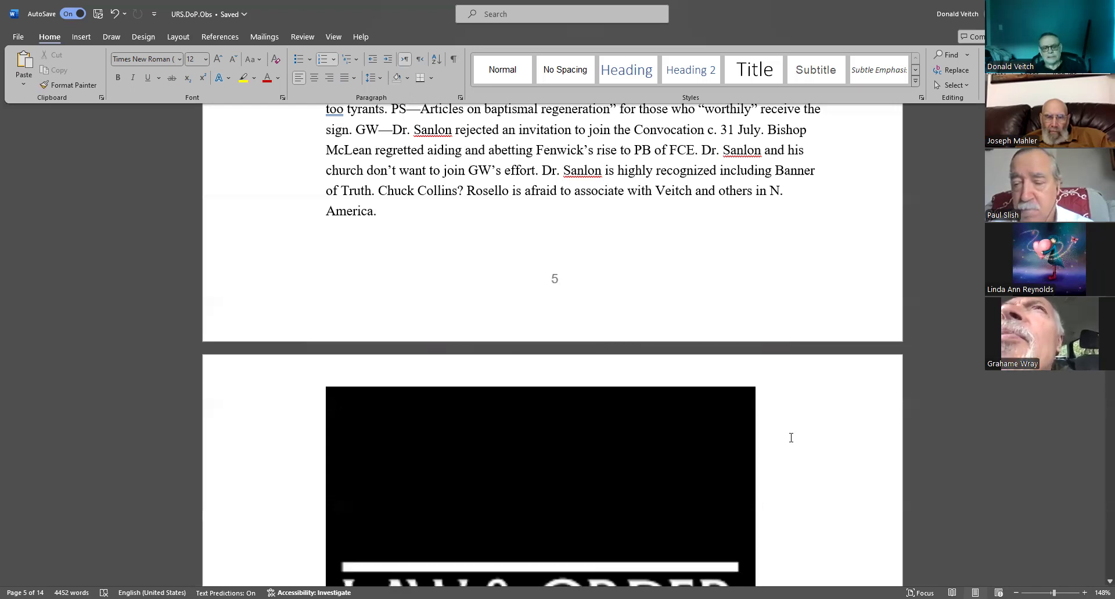
scroll(791, 437, down, 5)
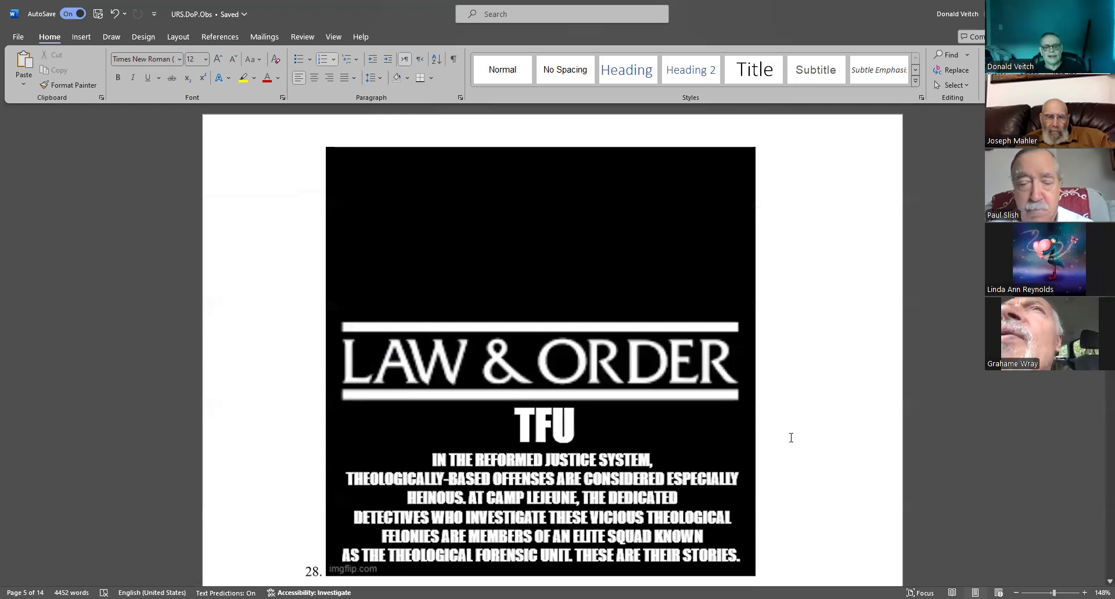
scroll(789, 418, down, 3)
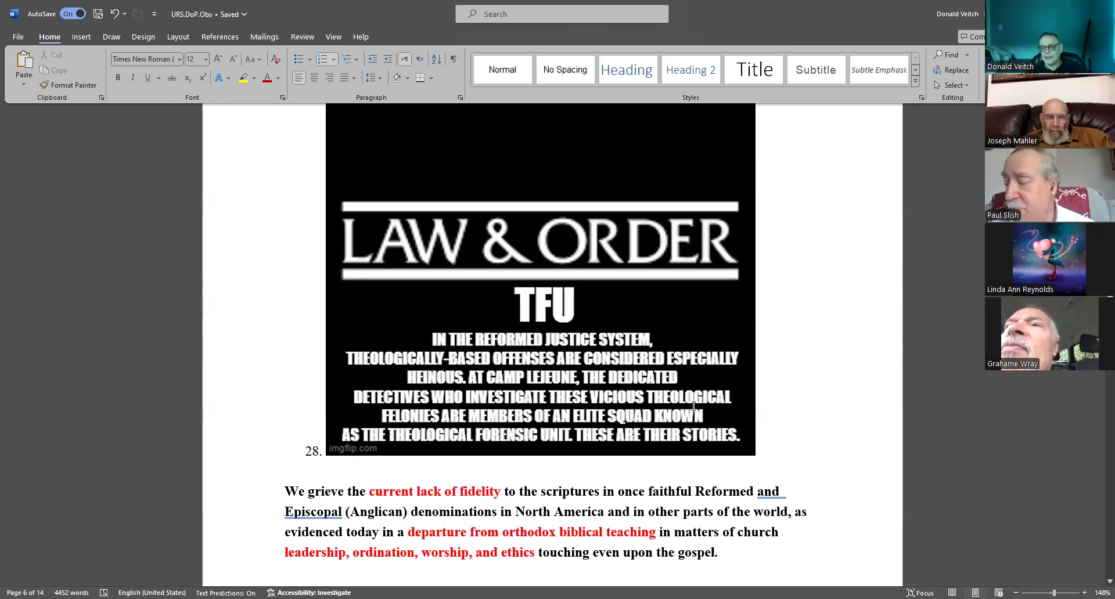
scroll(694, 406, down, 2)
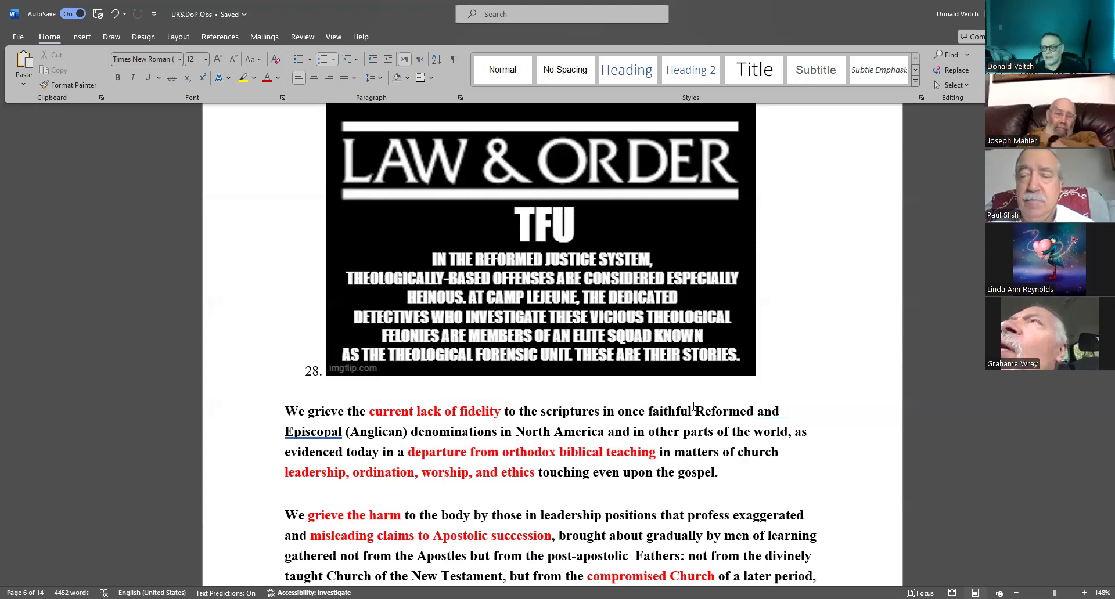
scroll(717, 452, down, 1)
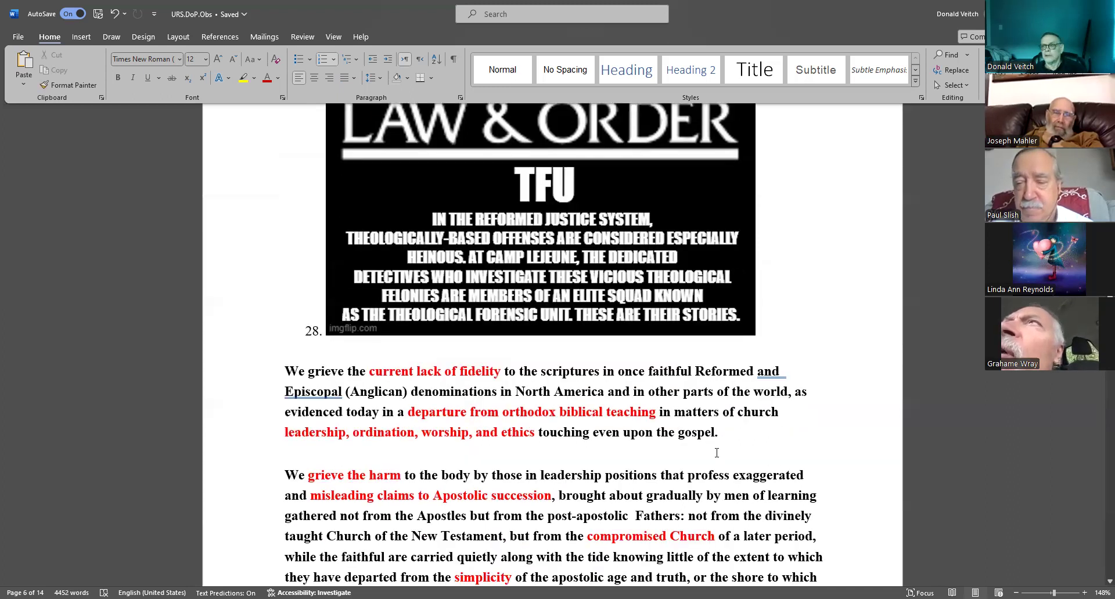
scroll(717, 452, down, 3)
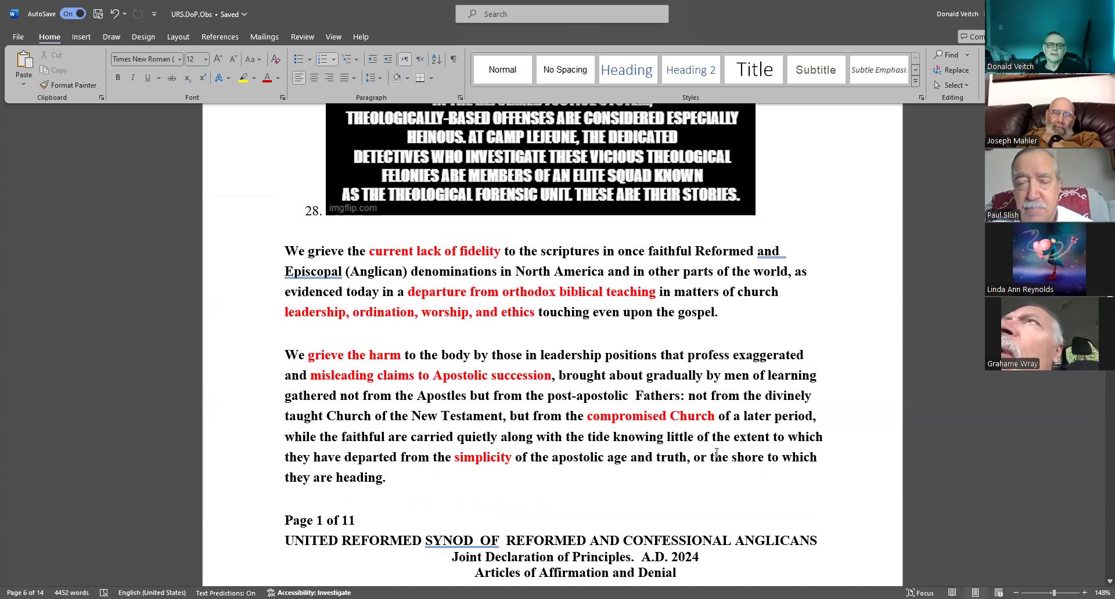
Add item 29 "GW—Bishop Uzzo to GW, being a bit too politically incorrect?" and begin an empty item 30
click(784, 212)
key(Return)
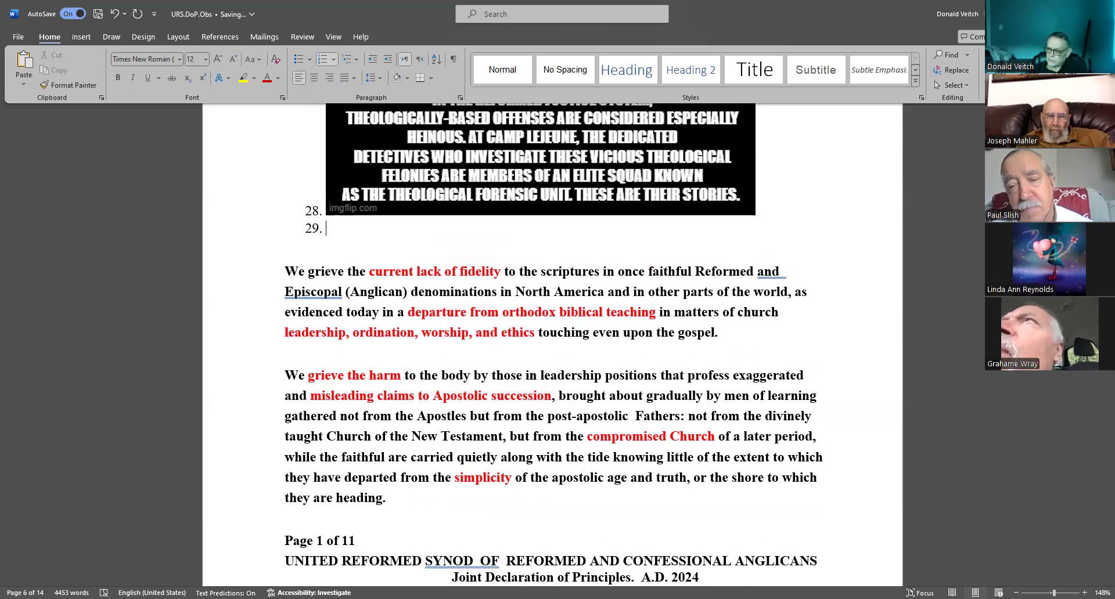
text(GW—Bishop Uzzo, being a bit too)
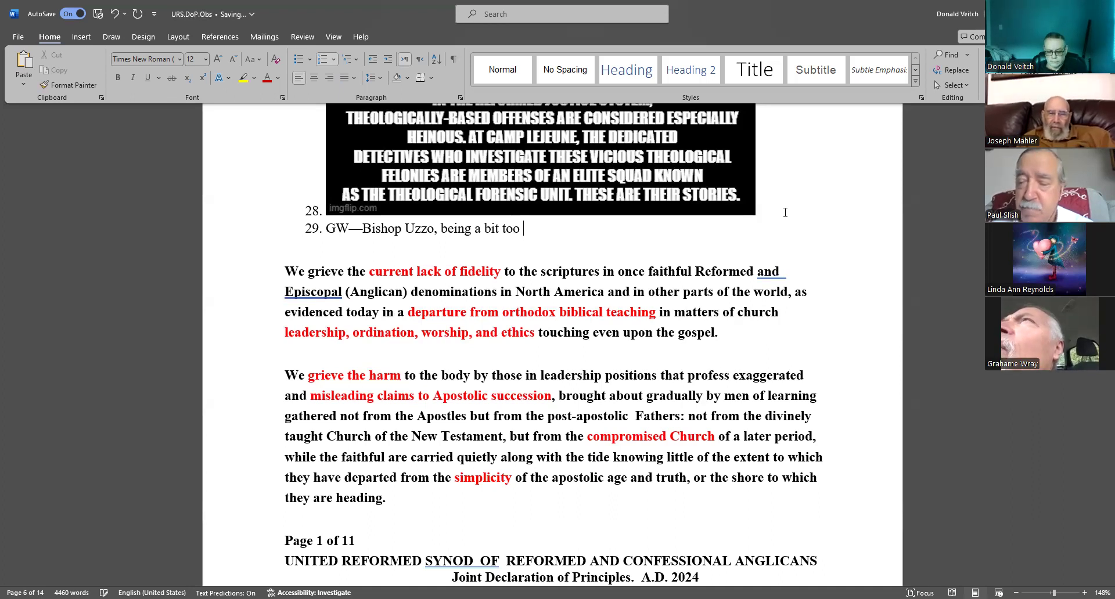
text(politically incorrect?)
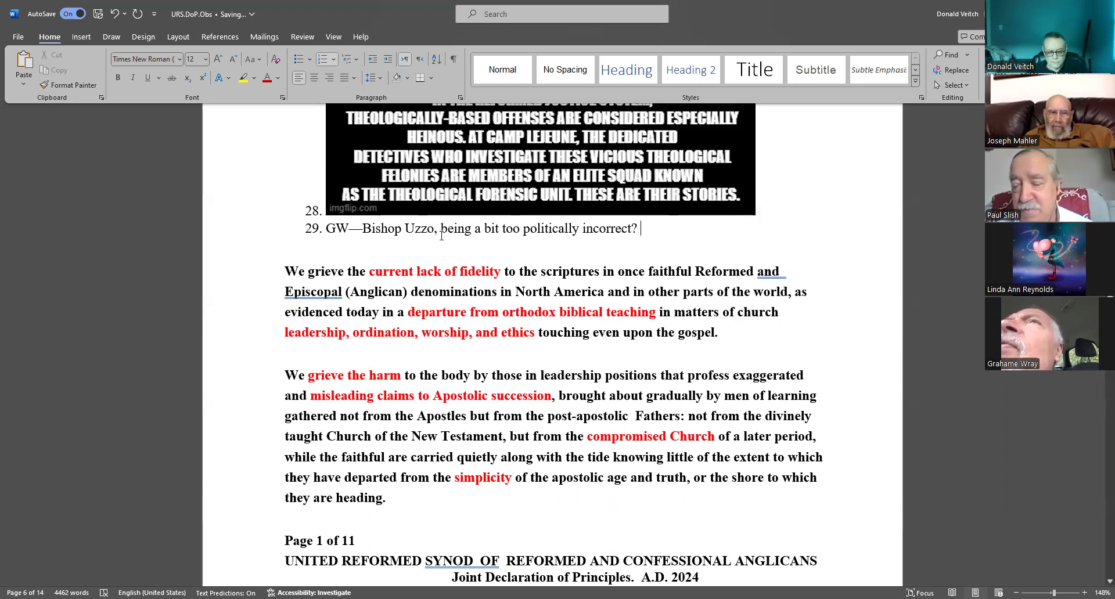
key(ctrl+Left)
key(ctrl+Left)
key(ctrl+Left)
text(to)
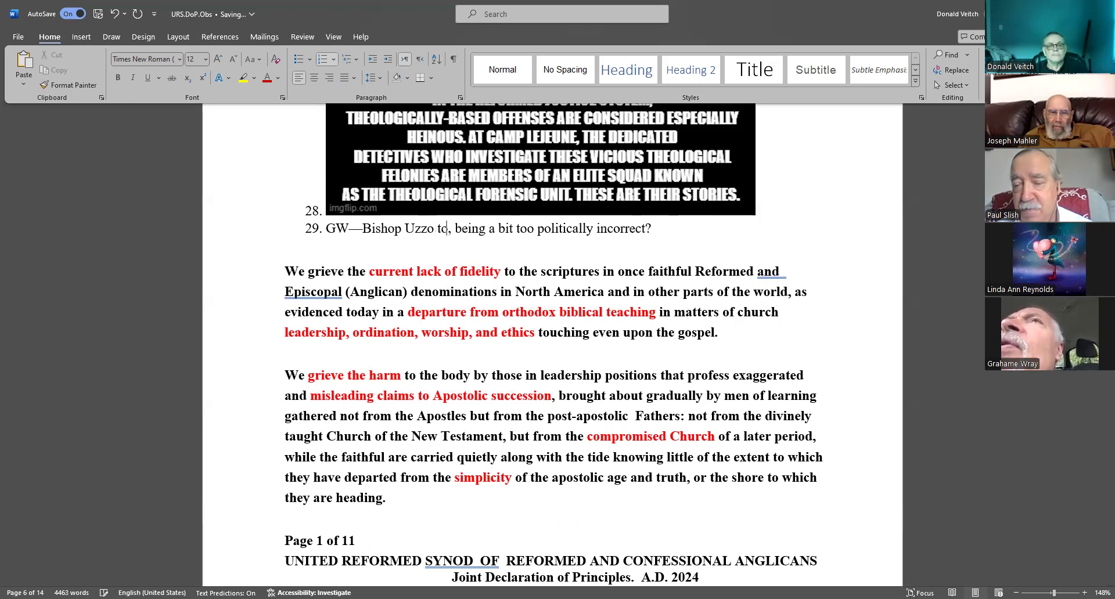
text( B)
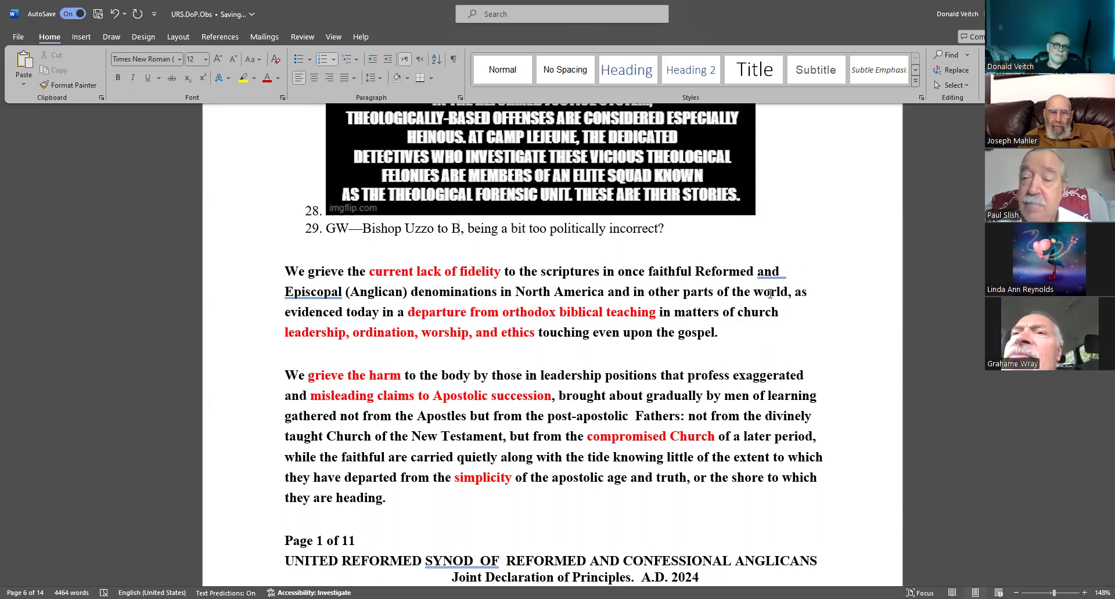
key(BackSpace)
text(GW)
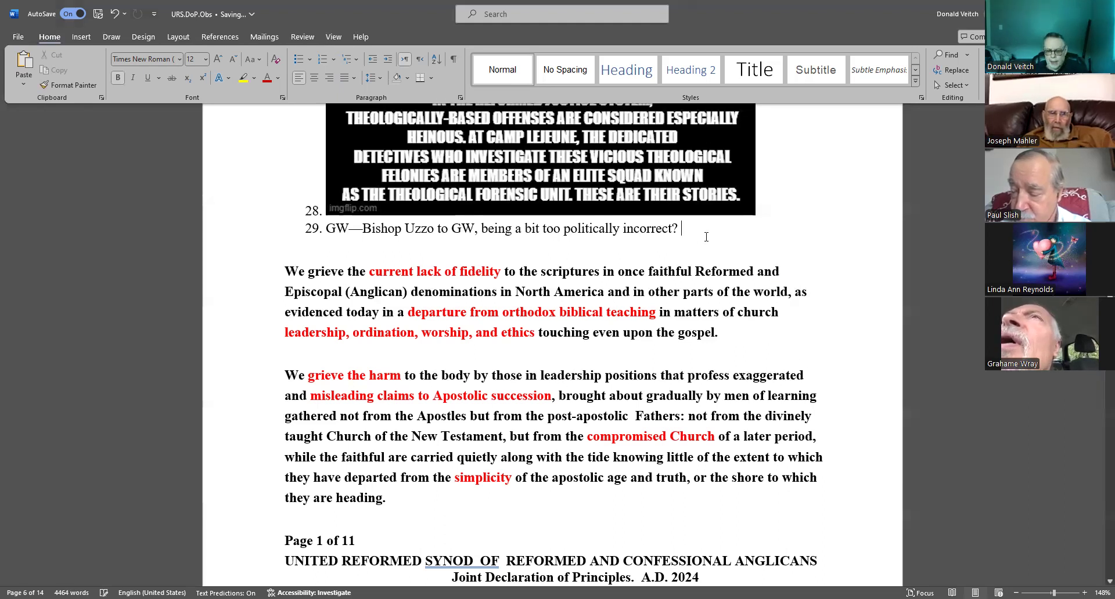
key(Return)
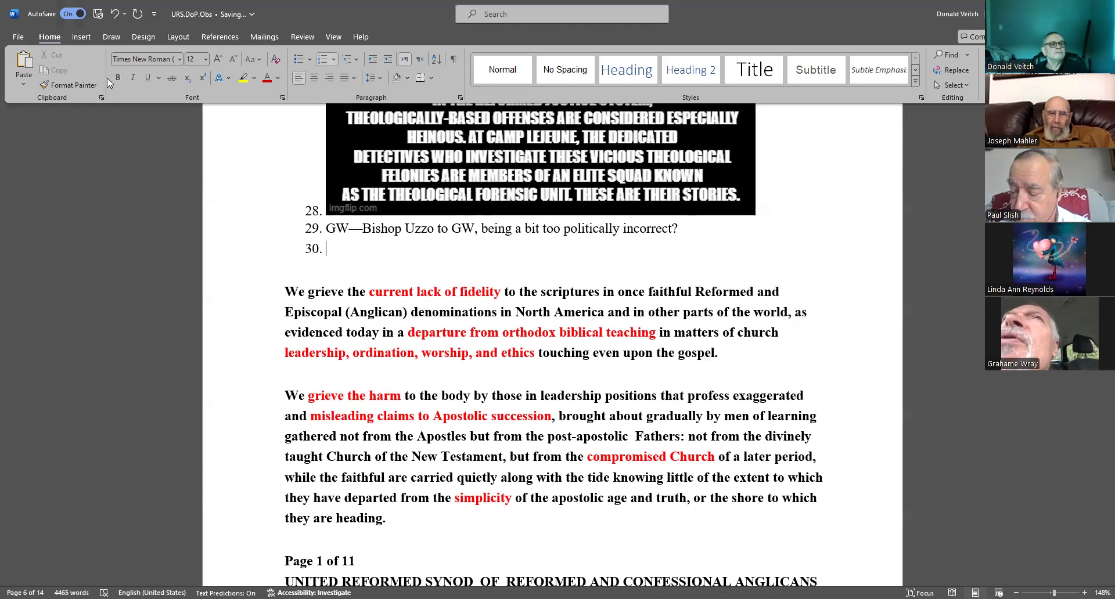
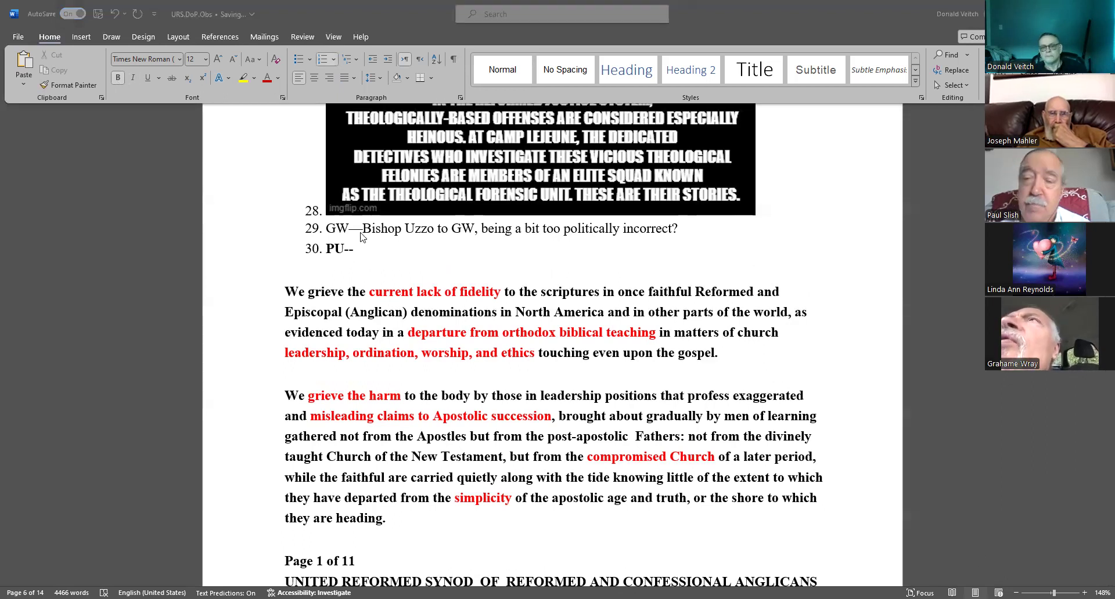
Complete item 30 with the date so it reads 'PU—27 July.'
click(390, 255)
text(27)
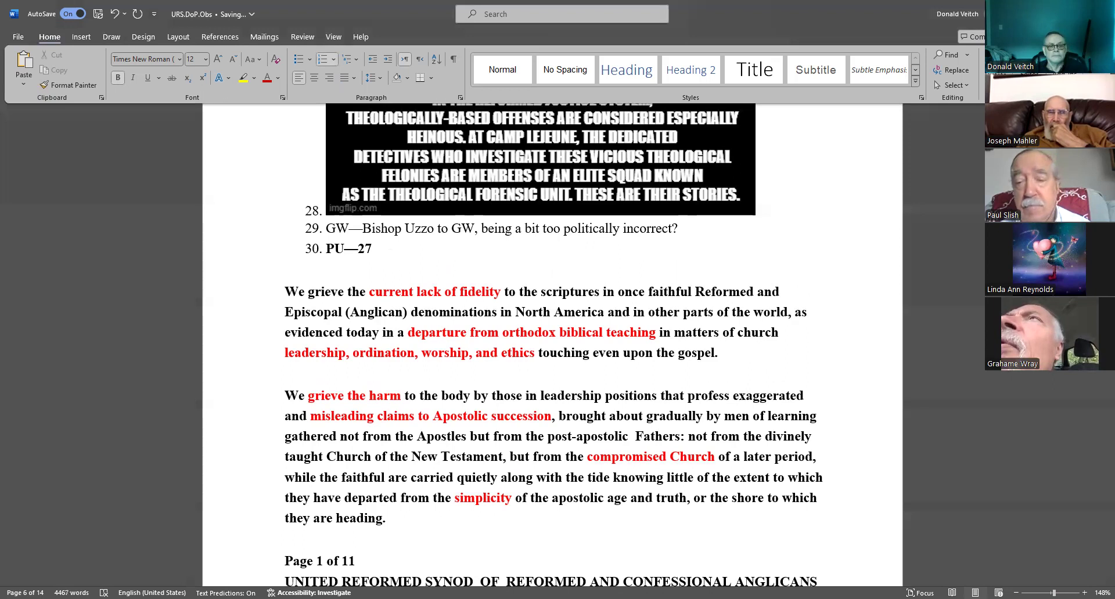
text( Jul)
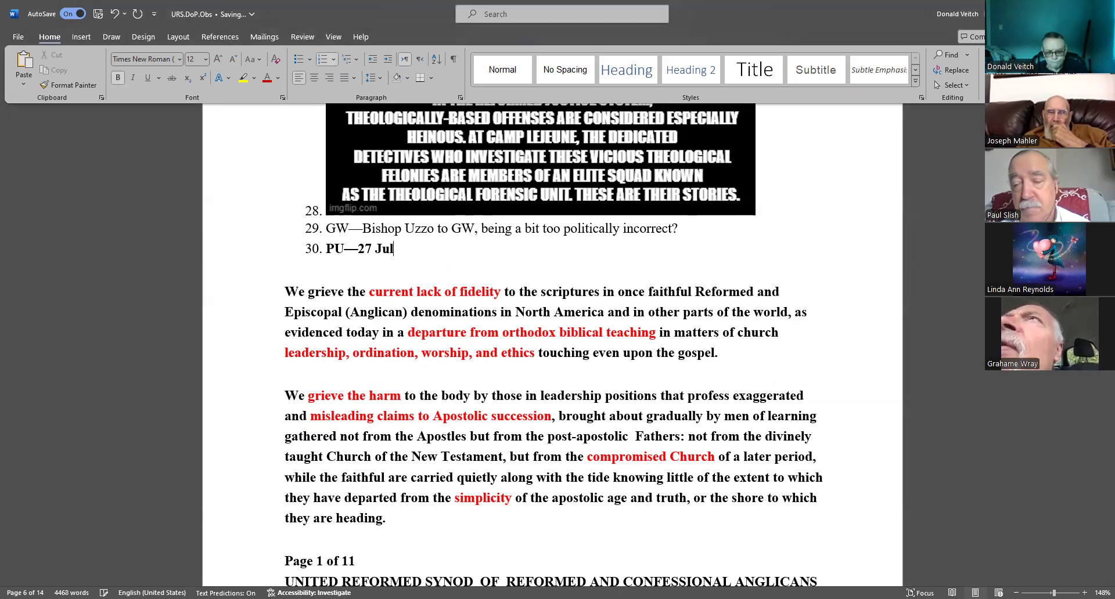
text(y.)
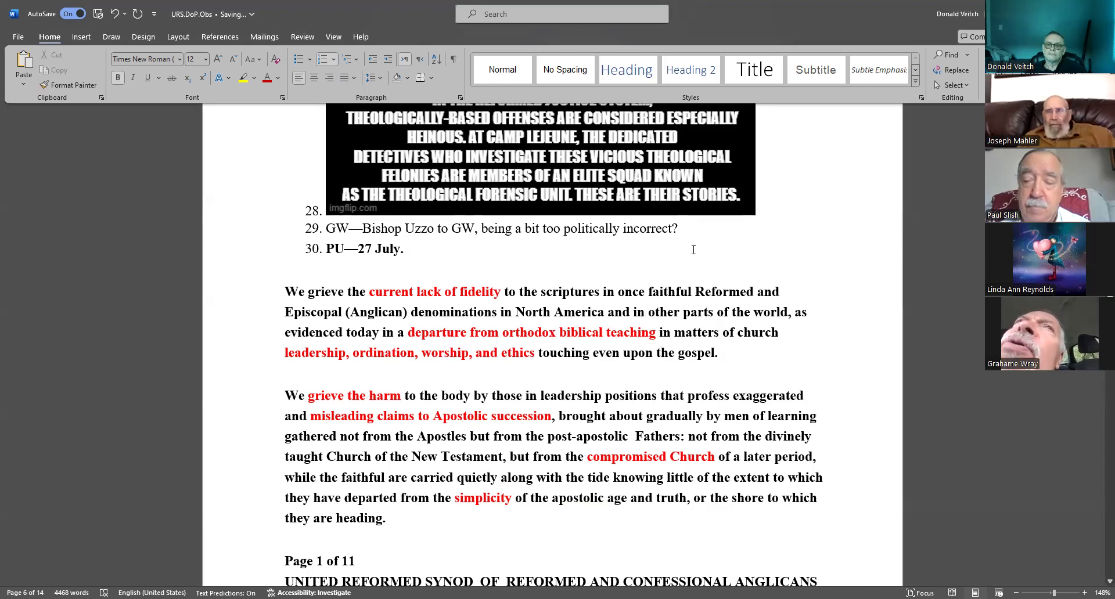
Extend item 29 with 'Matthew 23. The Reformers. “Anti-Christ.', accidentally flipping it right-to-left
click(695, 229)
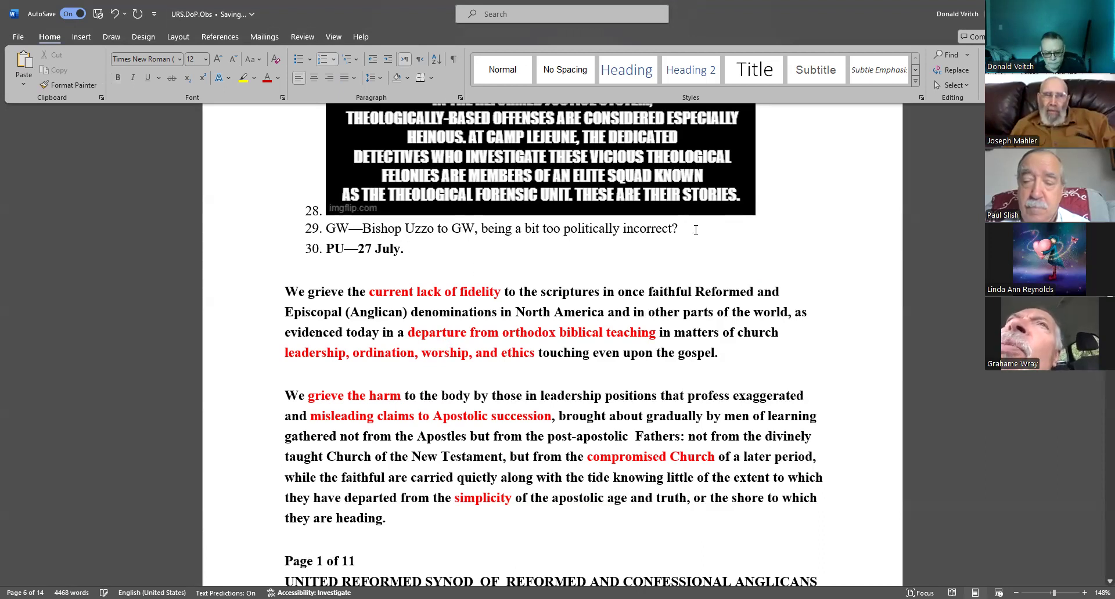
text(Careful about "whjd)
key(BackSpace)
key(BackSpace)
text(at”)
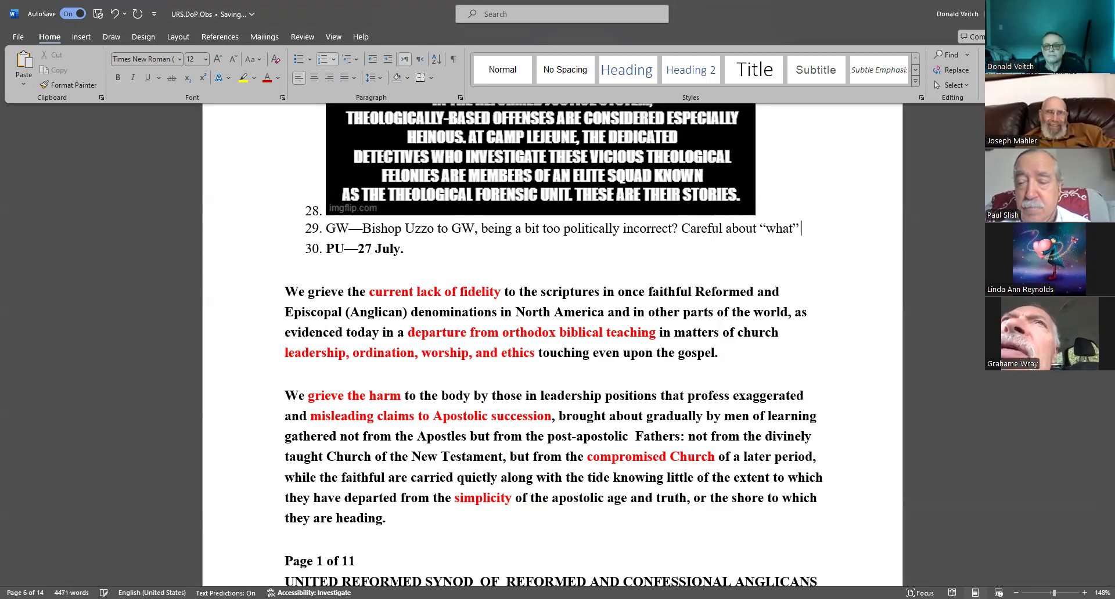
text(and)
text("how)
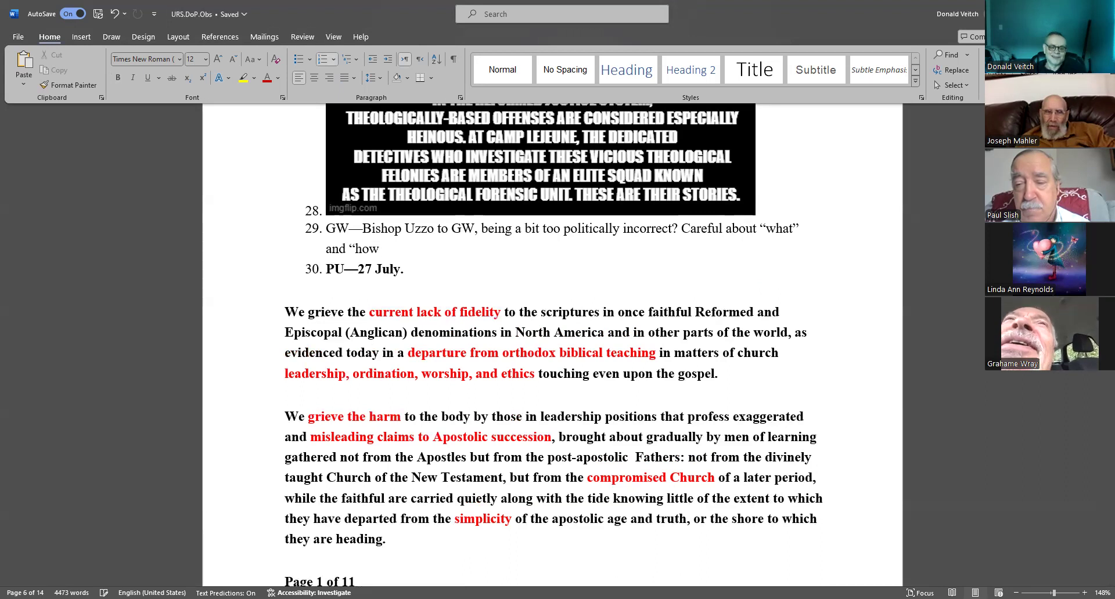
text( we say)
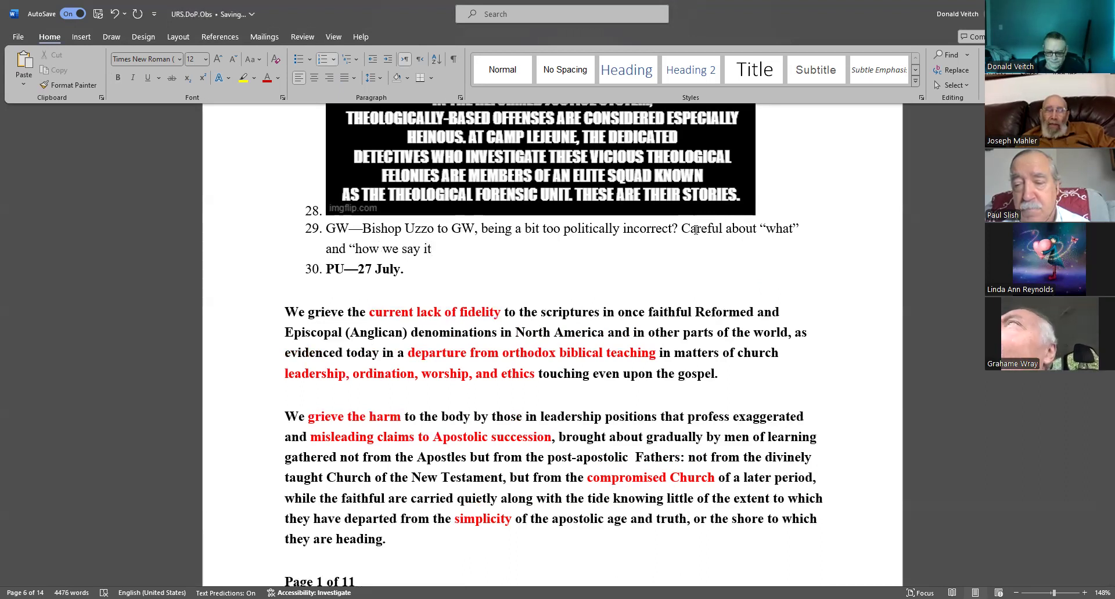
text(it?")
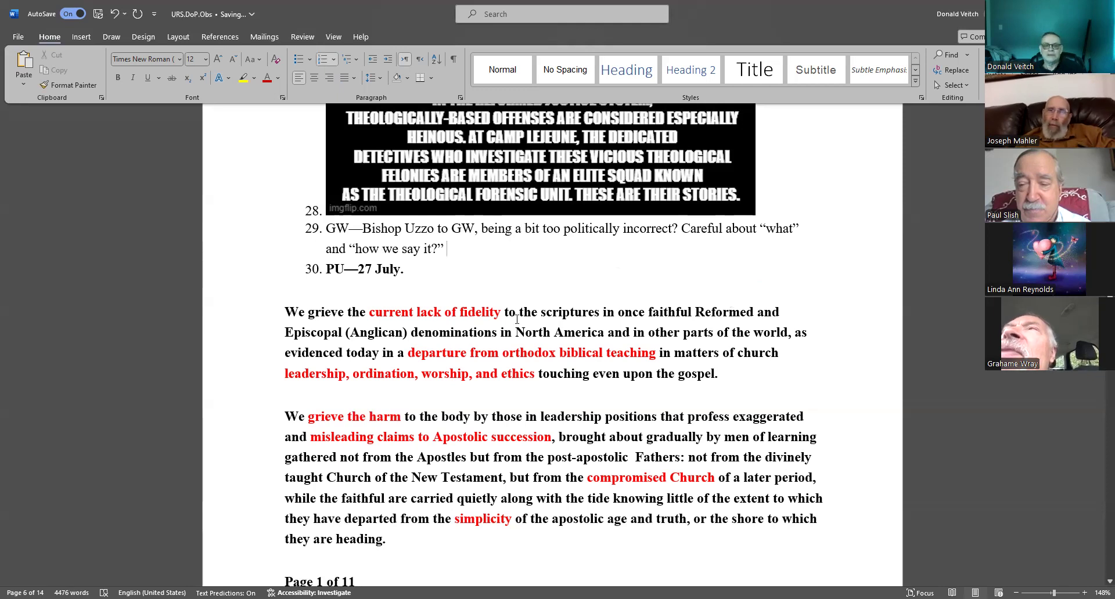
text(Matthew 23. The Reformers.)
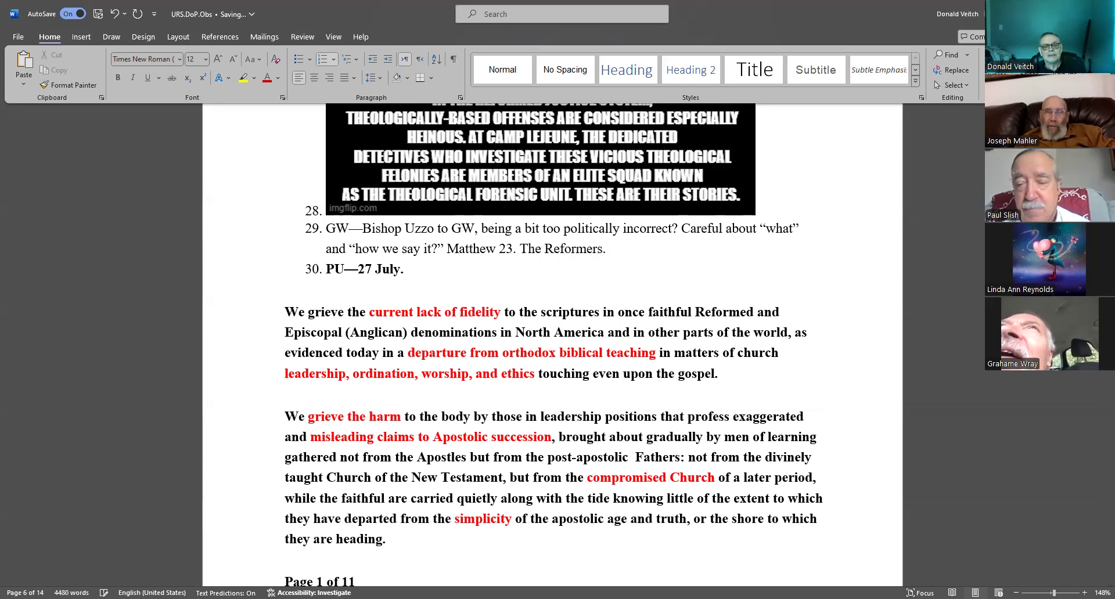
text( “A)
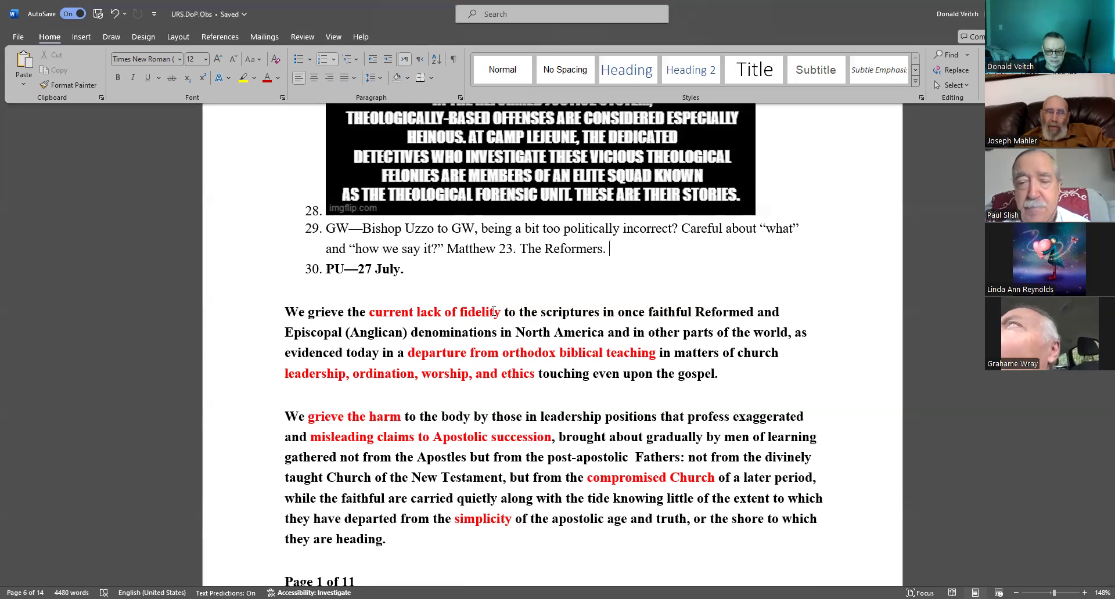
text(nti-)
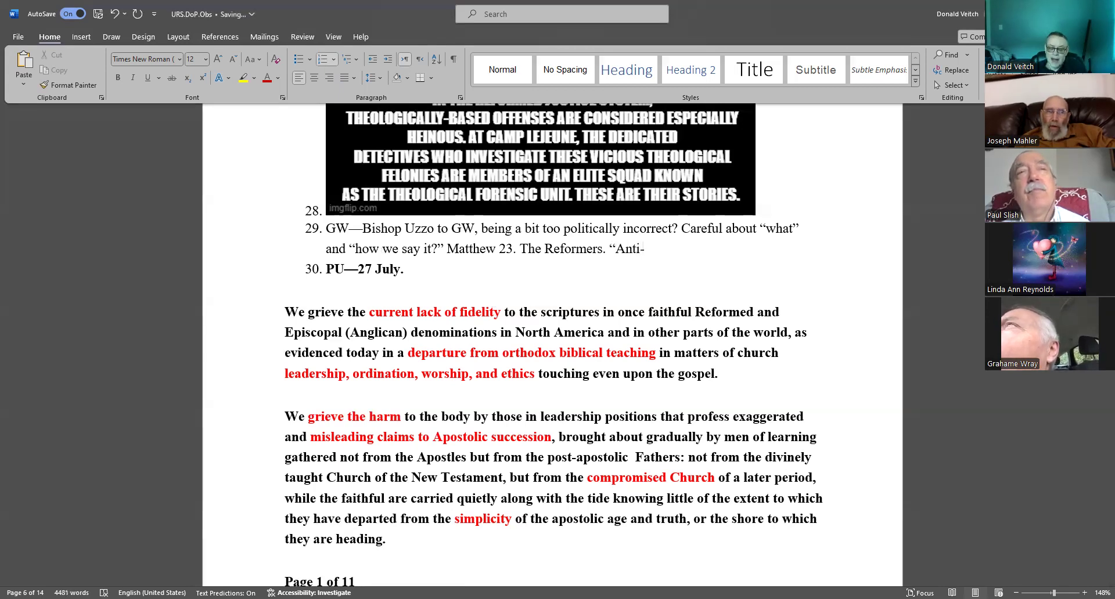
text(Christ.)
key(ctrl+shift)
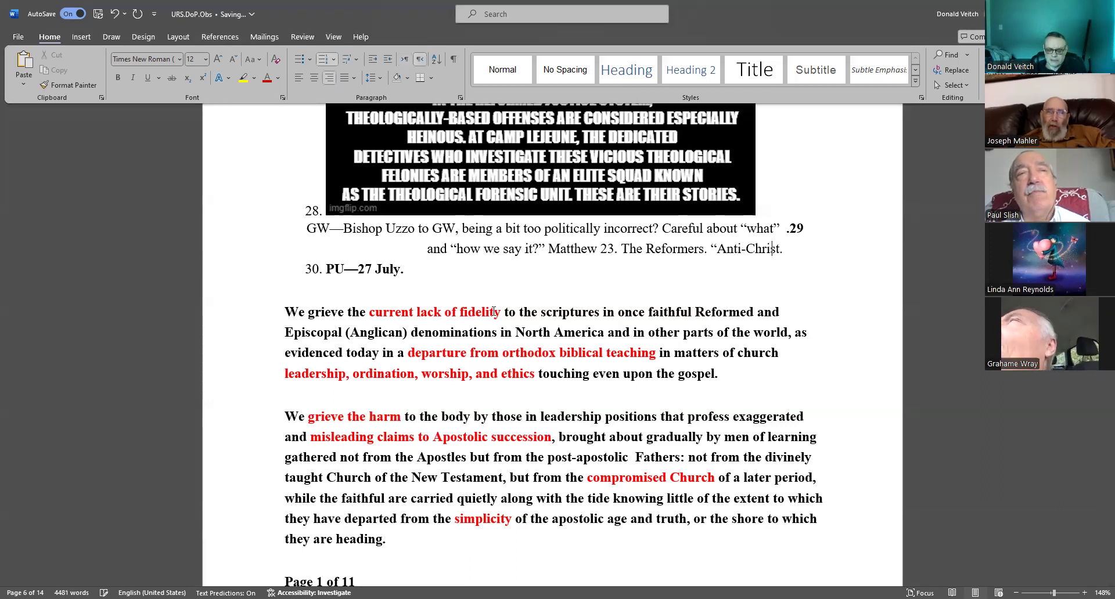
text(")
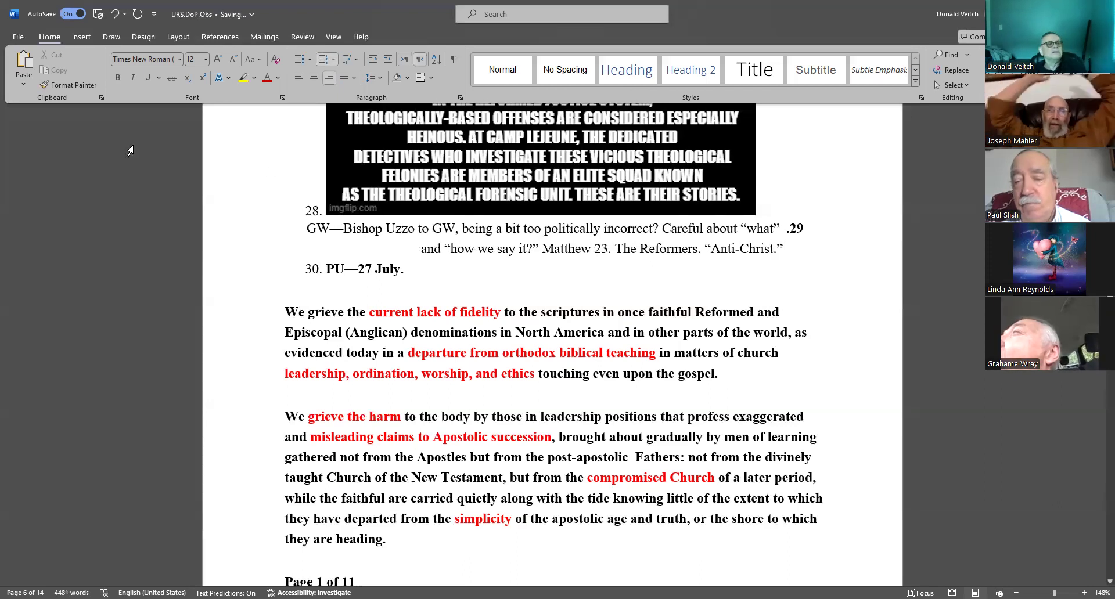
Undo to restore left-to-right, then add Luther’s “Bondage of the Will,” martyrs in our lineage, Herod and Phil. 3.1
click(116, 14)
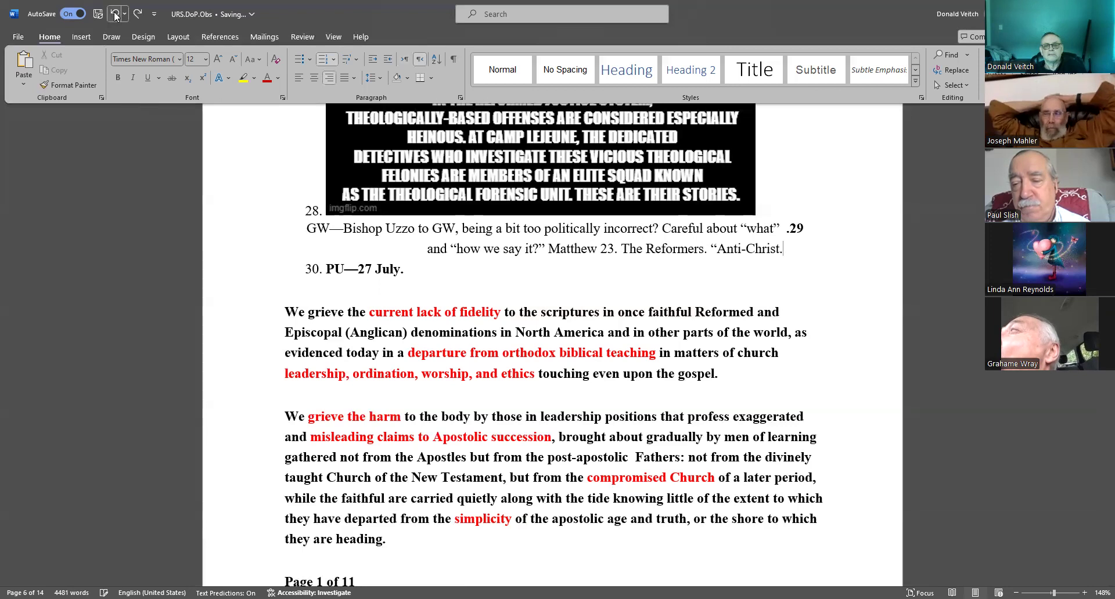
click(115, 14)
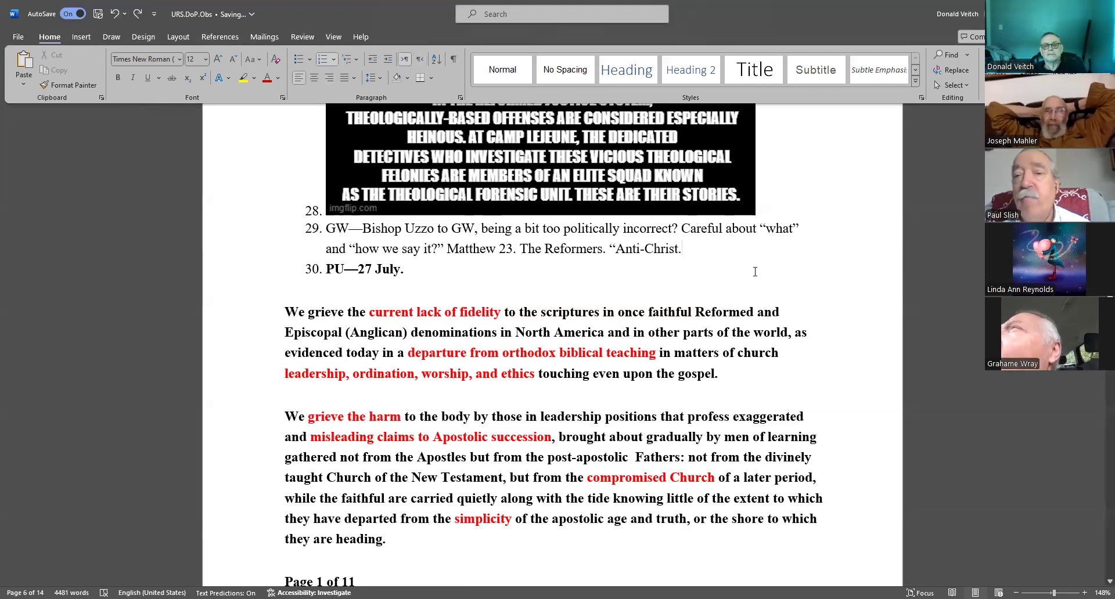
text(” Luther’s “Bondage of the Woill)
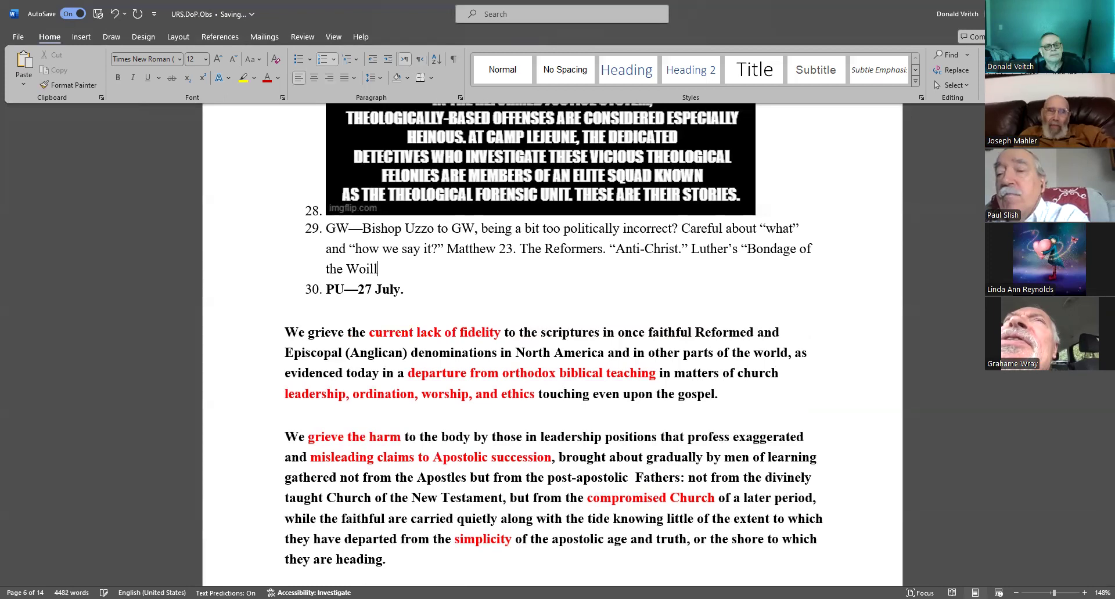
key(BackSpace)
text(ill.” )
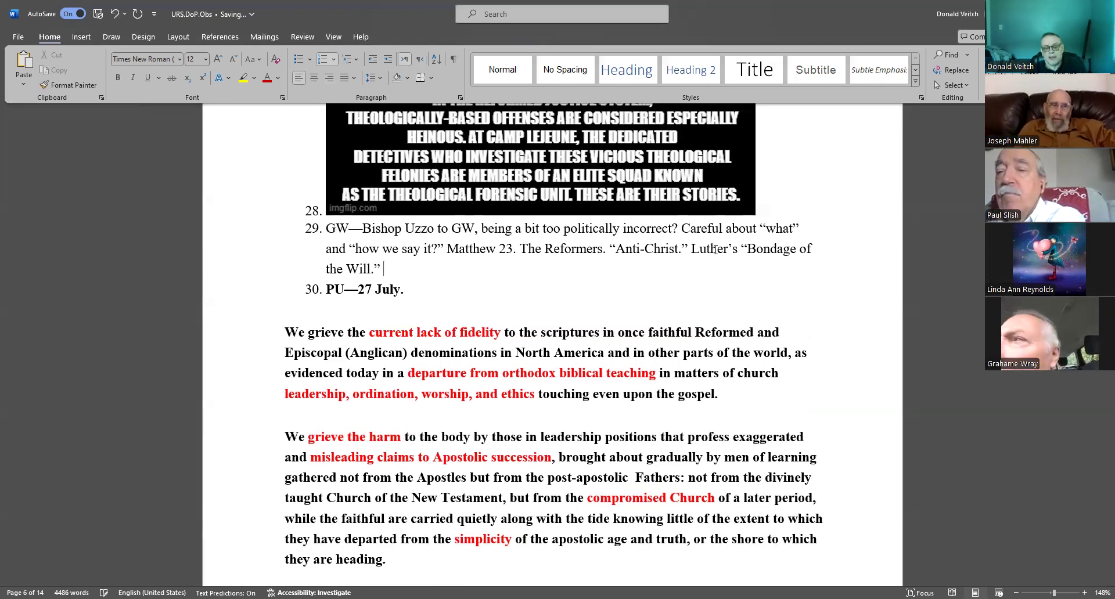
text(Martyrs in our linega)
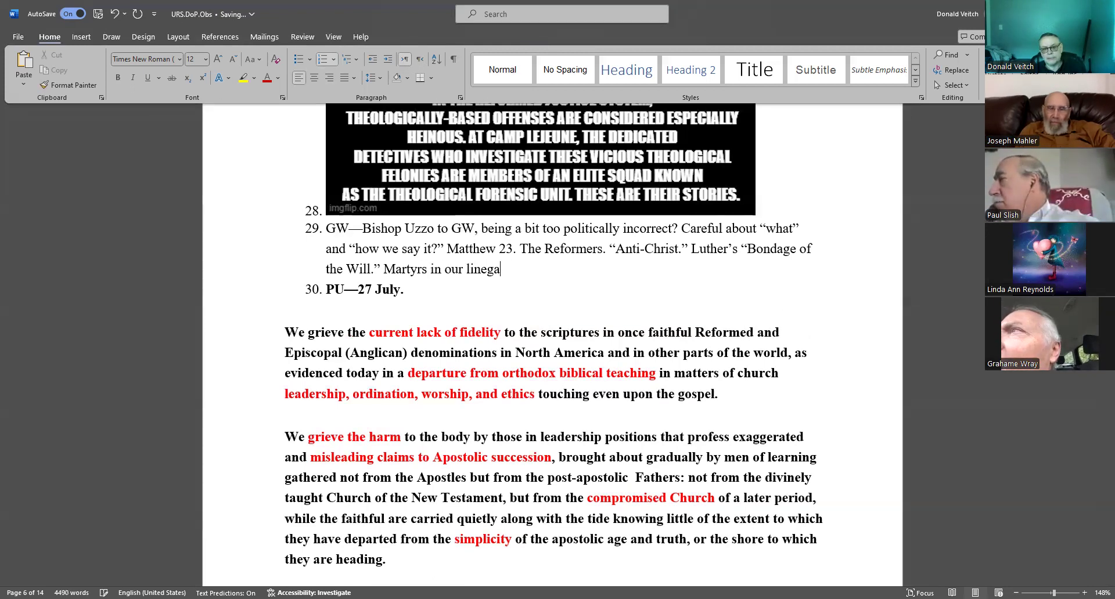
key(BackSpace)
key(BackSpace)
key(BackSpace)
text(eage./)
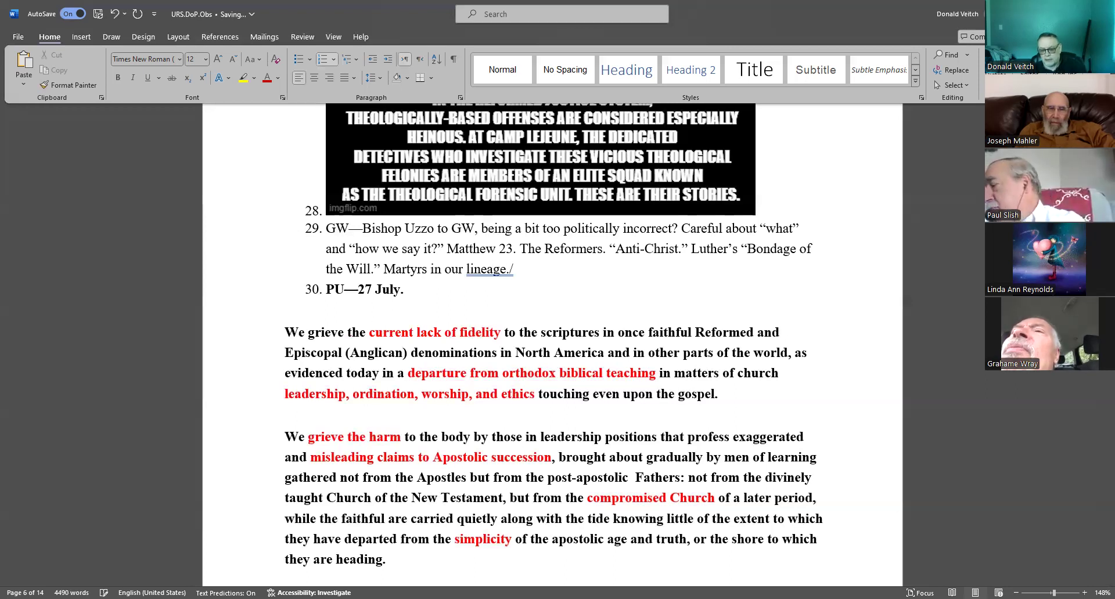
key(BackSpace)
key(BackSpace)
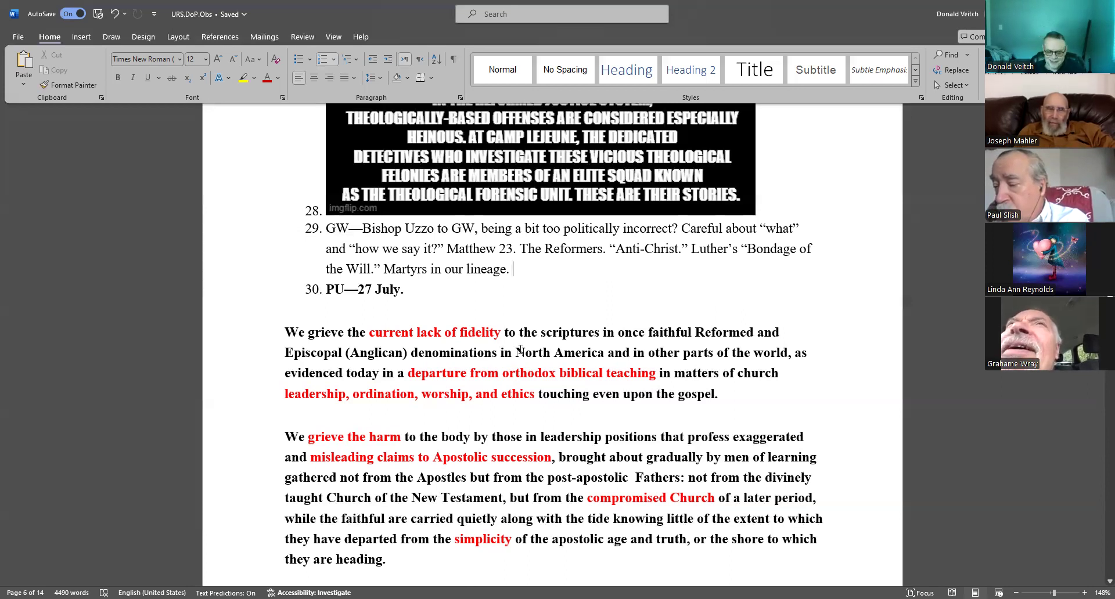
text(Herod "that fox.”)
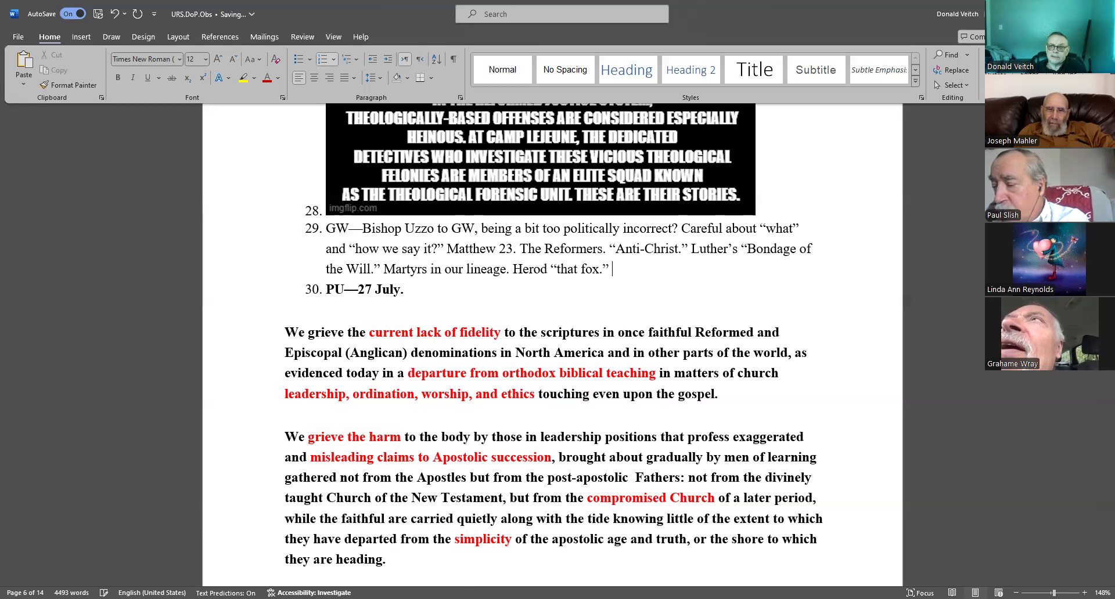
text( Phil.3)
text(: “b)
Add 'beware of the dogs…', John the Baptist, and 'AIM: JM—keep people from speaking honestly. Worried about what people say than Jesus?'
key(BackSpace)
text(..bewar)
text( ofd)
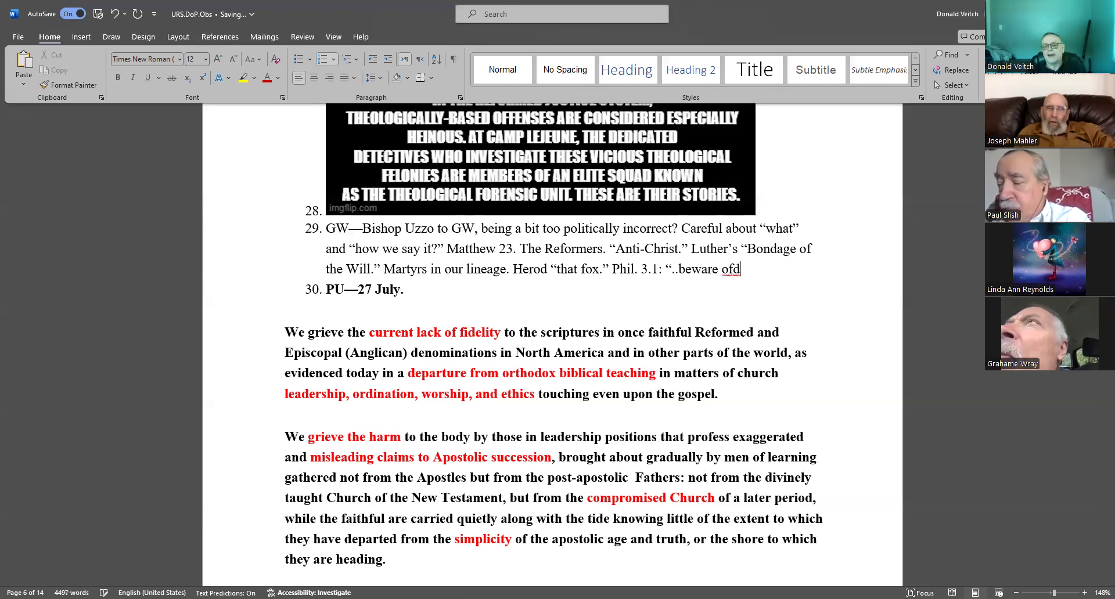
key(BackSpace)
text( the dogs...)
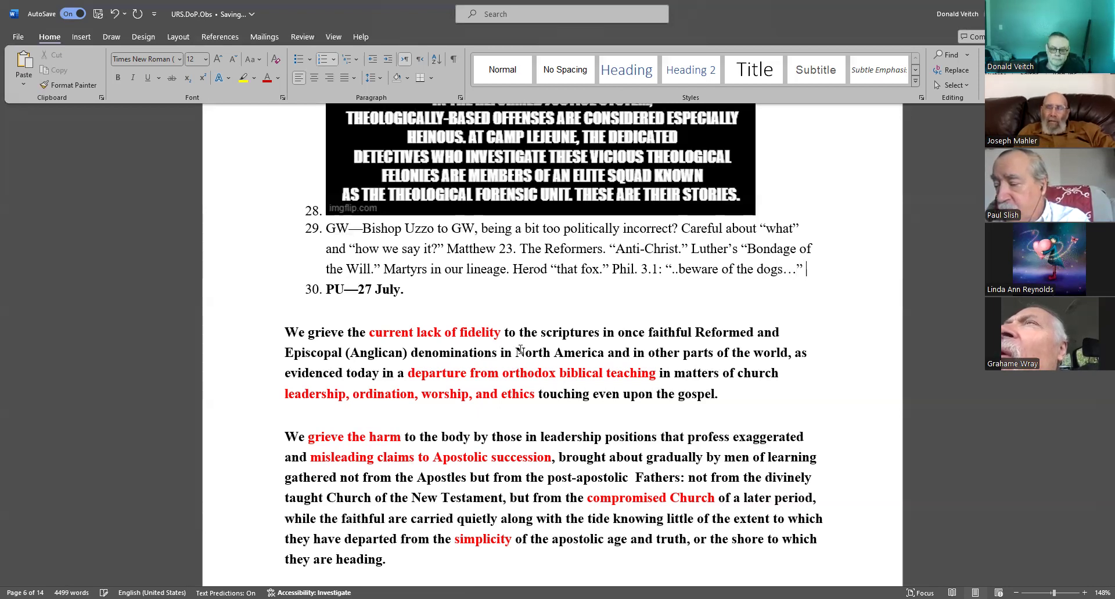
text( Could Joh)
text(the Baptist preachin modern p)
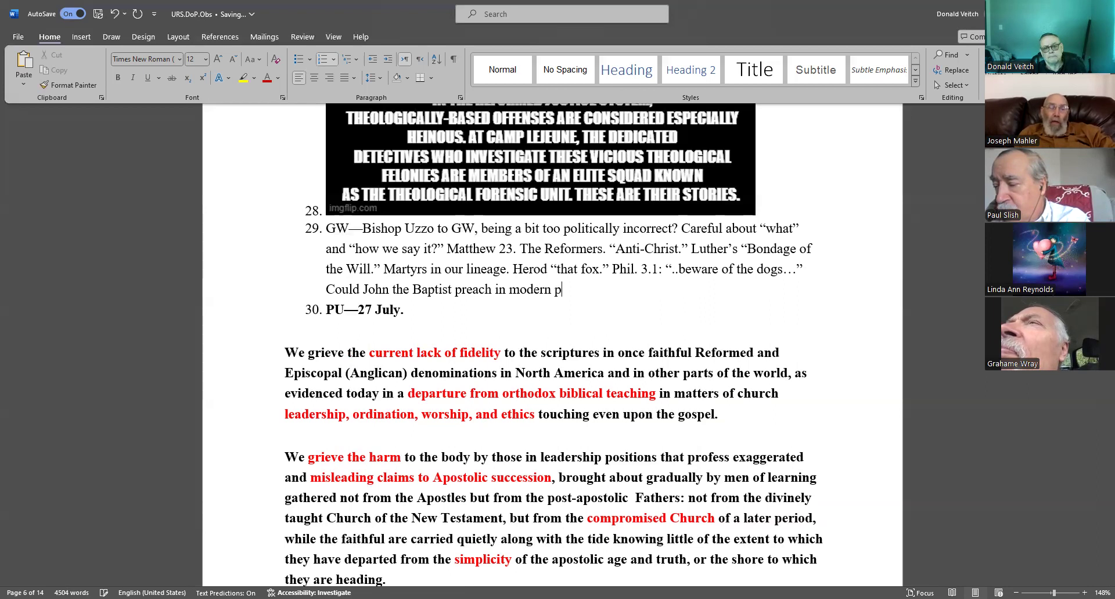
text(ulpits?)
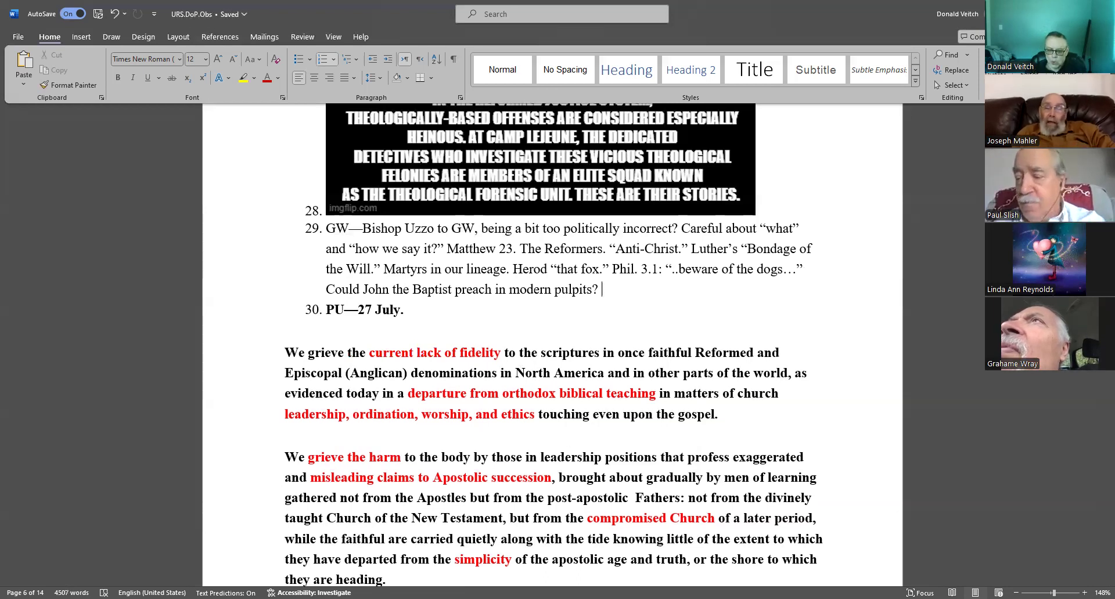
text(AIM:)
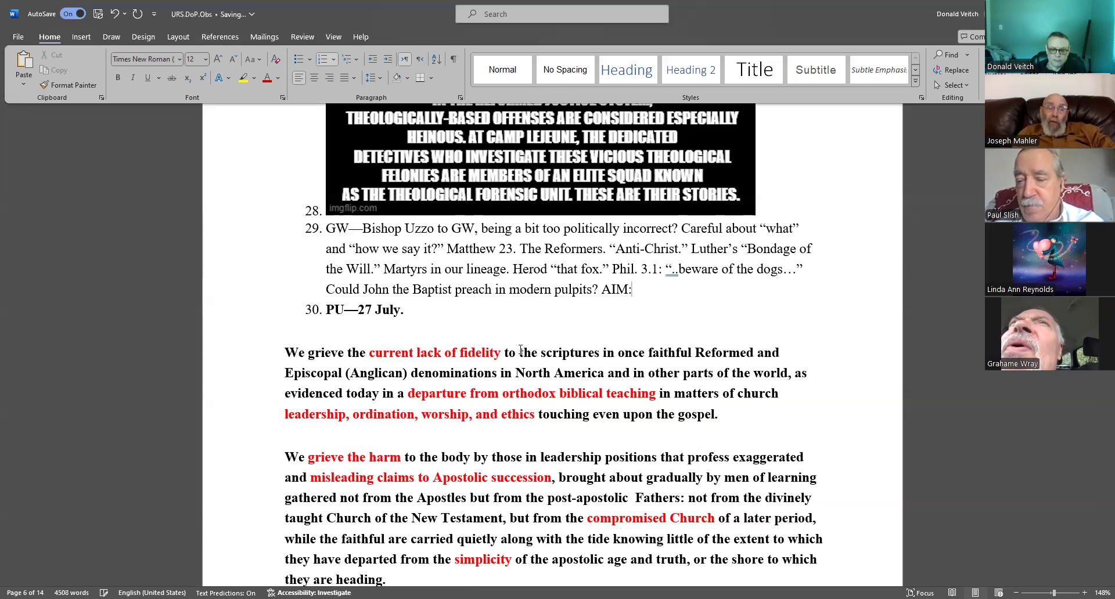
text( J)
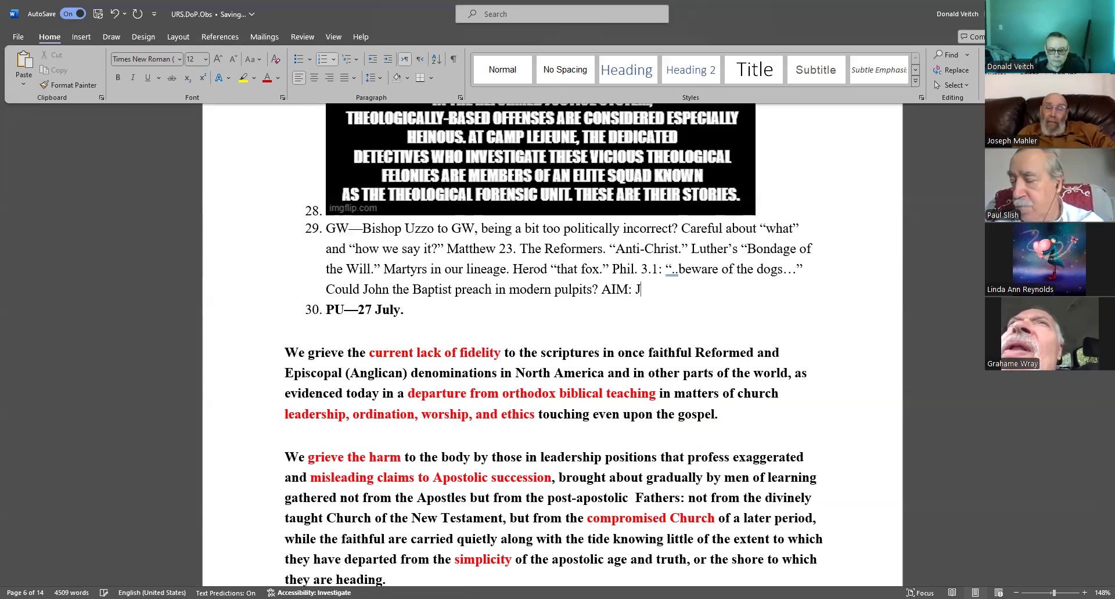
text(M)
text(--kee)
text(p people f)
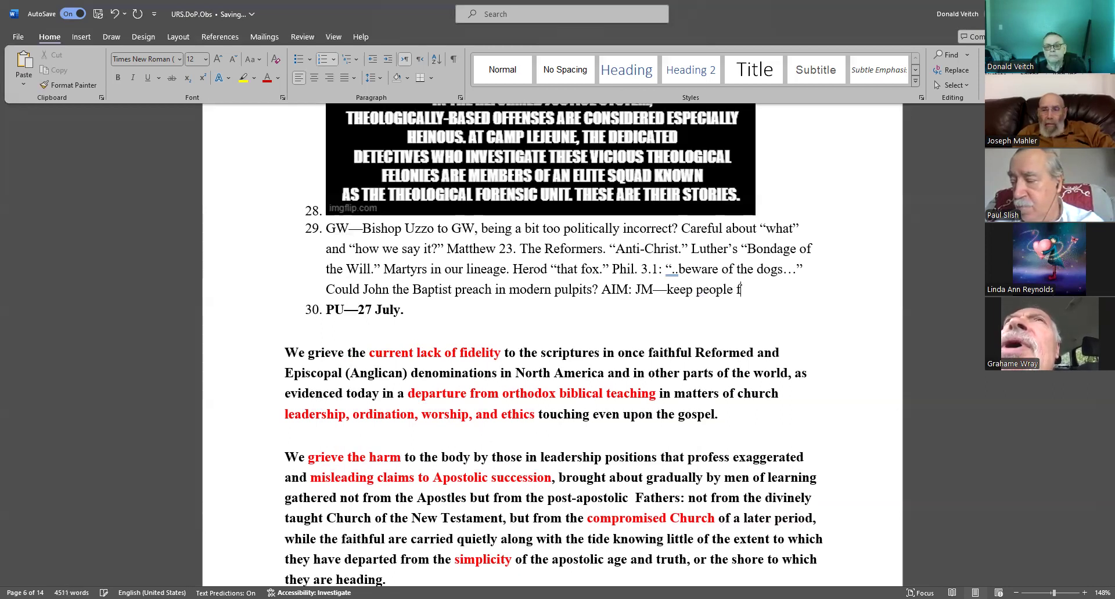
text(g ho)
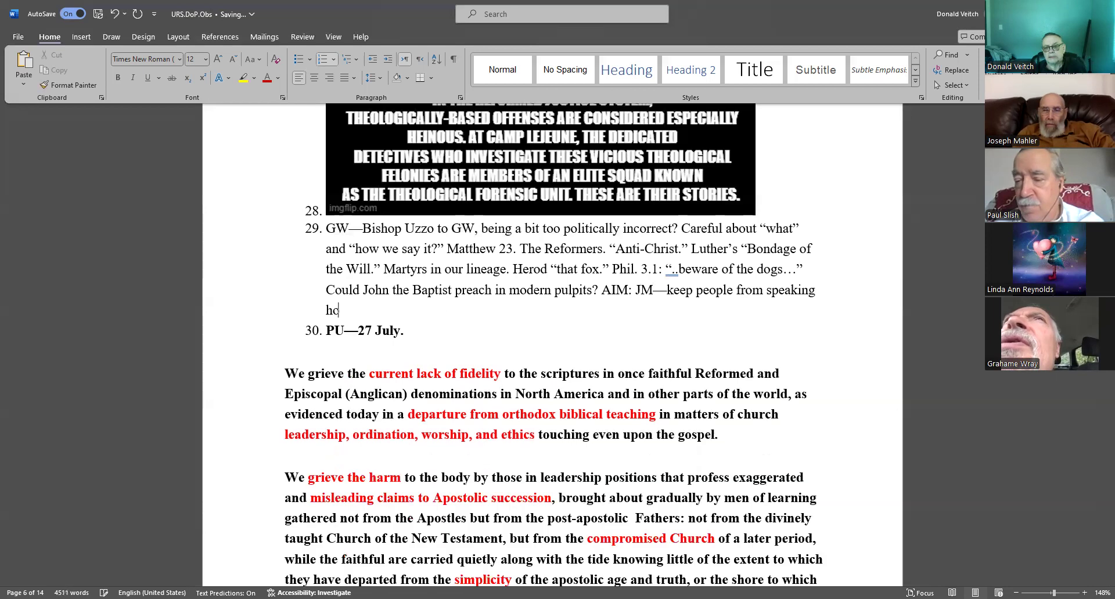
text(. W)
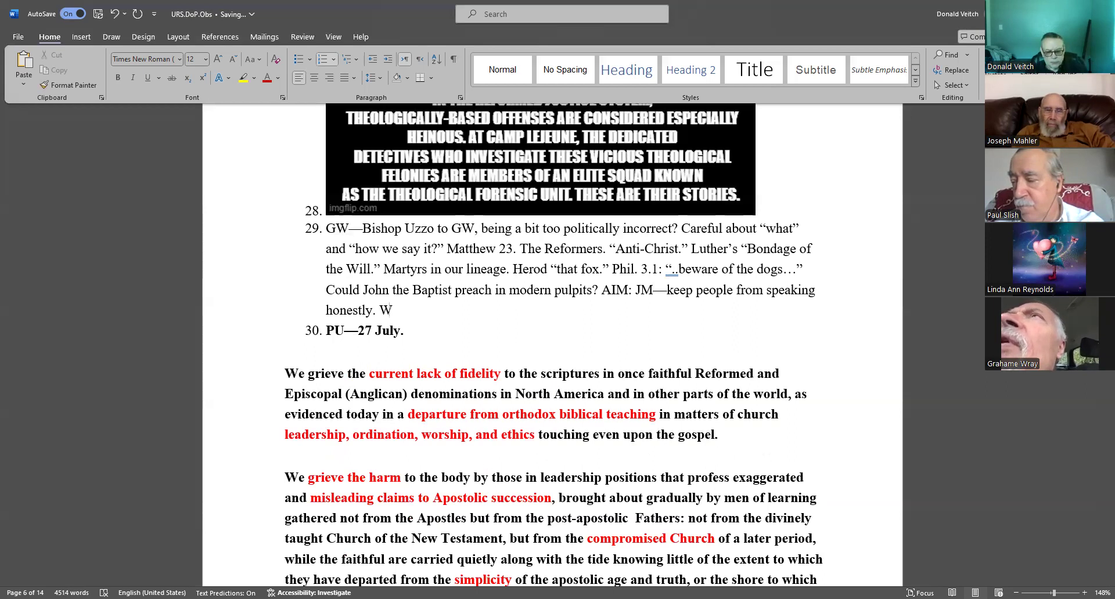
text(oorie)
key(BackSpace)
key(BackSpace)
key(BackSpace)
key(BackSpace)
text(rried about what )
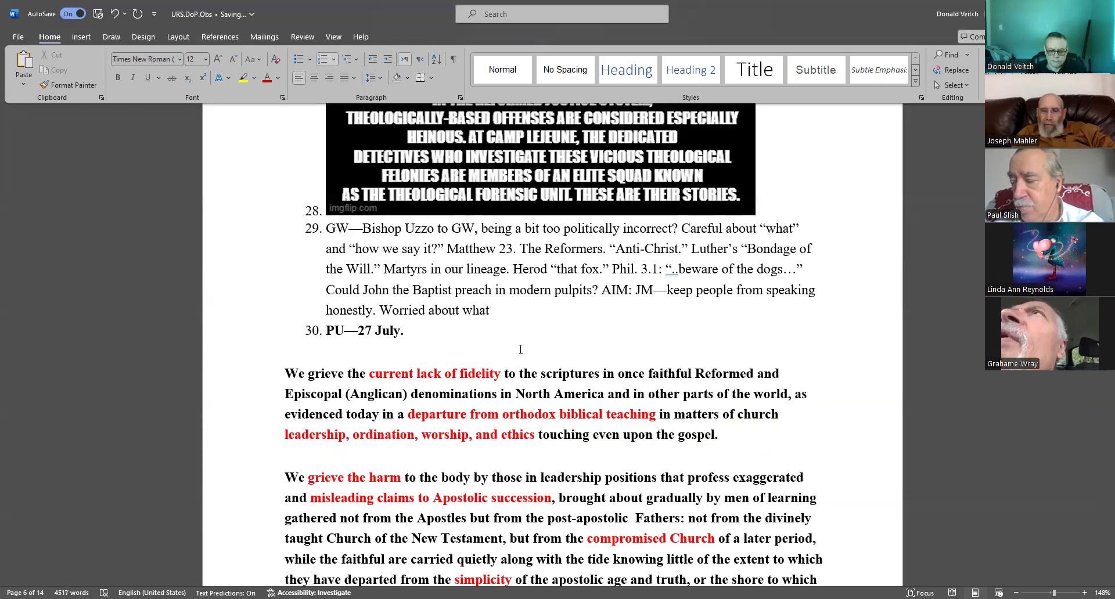
text(people say that)
key(BackSpace)
text(n)
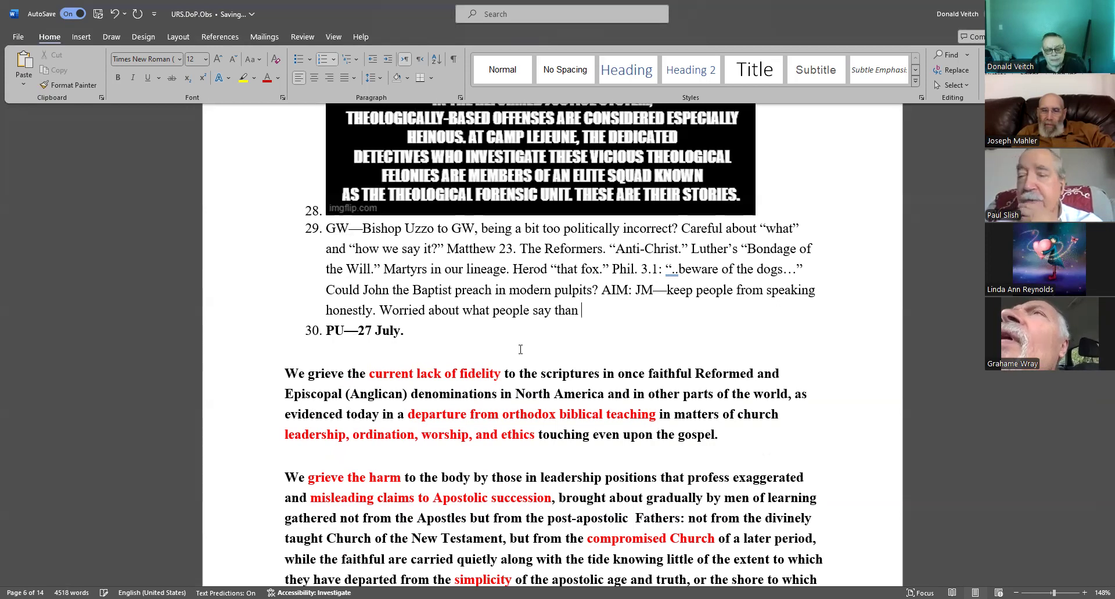
text( Jesi)
key(BackSpace)
text(ulpits?)
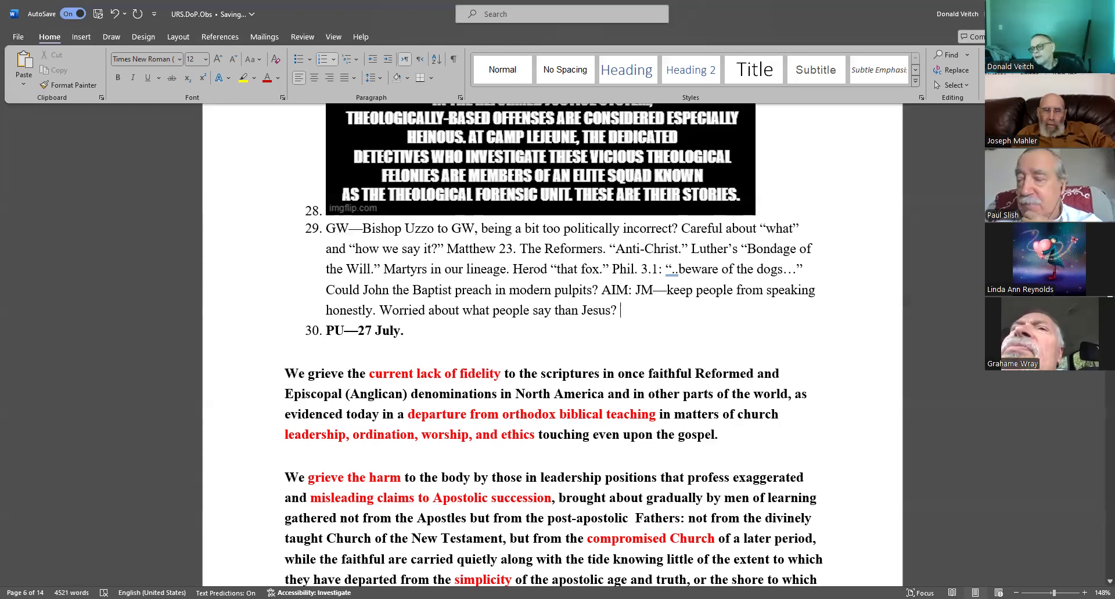
scroll(563, 332, down, 15)
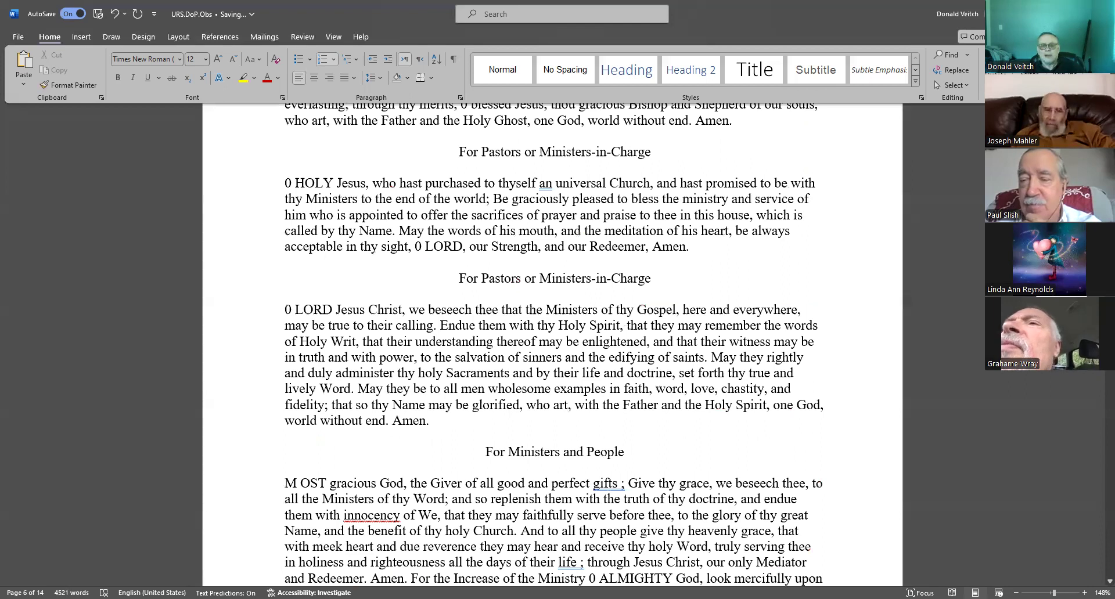
scroll(563, 332, up, 6)
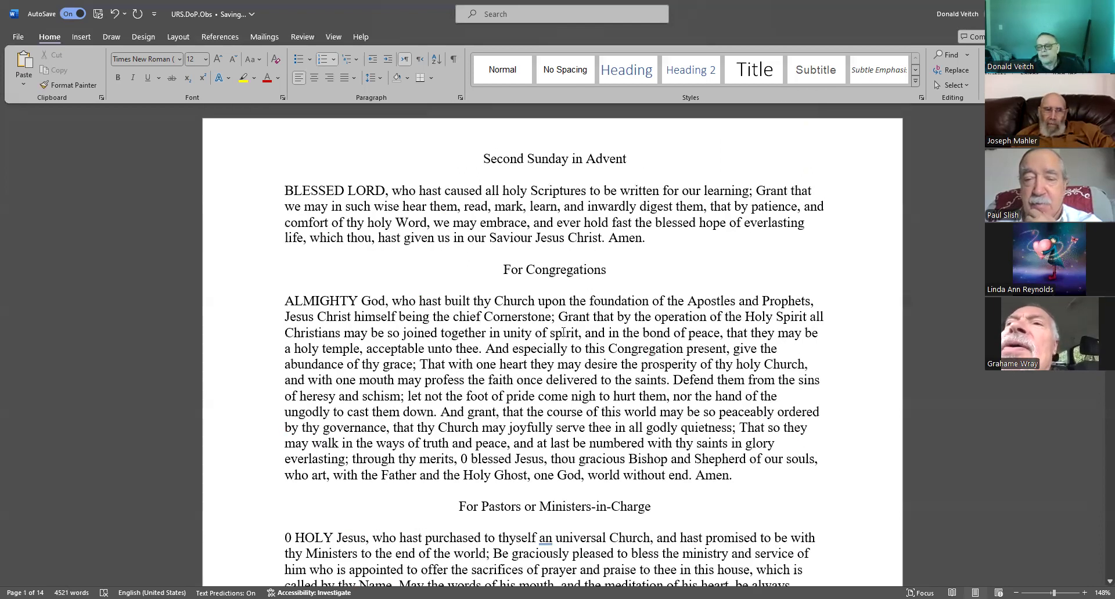
scroll(563, 331, down, 1)
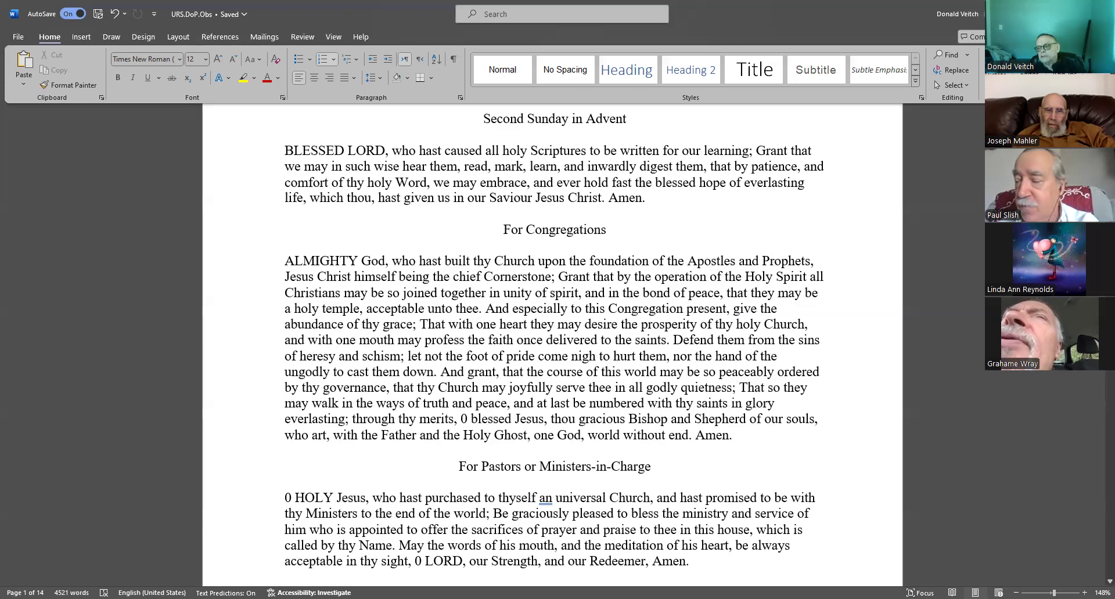
scroll(554, 349, down, 10)
scroll(555, 348, down, 10)
scroll(554, 349, down, 10)
scroll(554, 349, down, 5)
scroll(553, 349, down, 10)
scroll(554, 348, down, 10)
scroll(555, 349, down, 10)
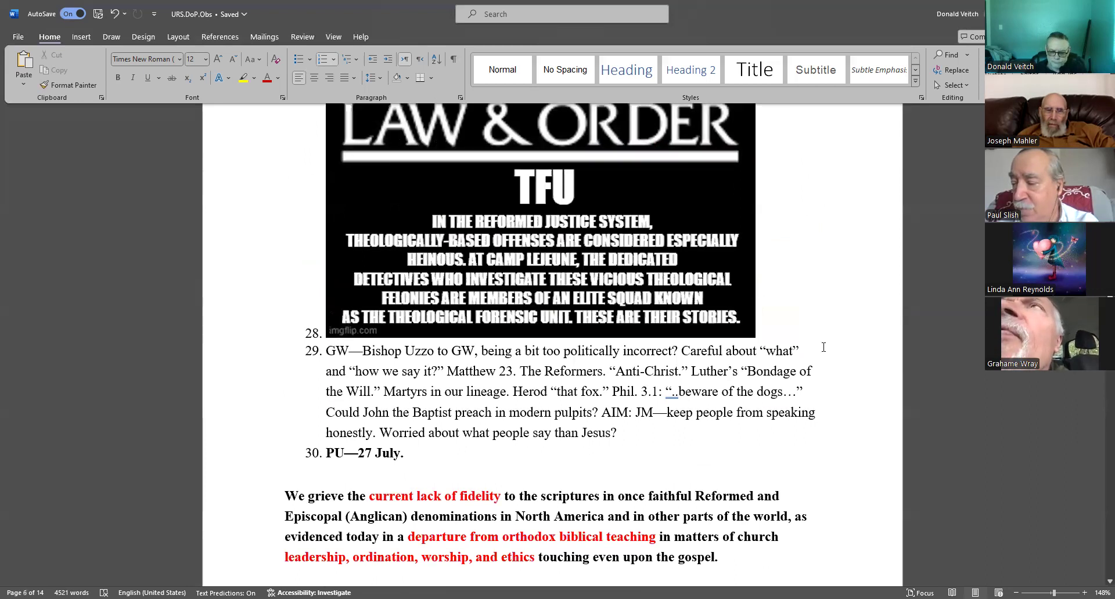
text("Foo)
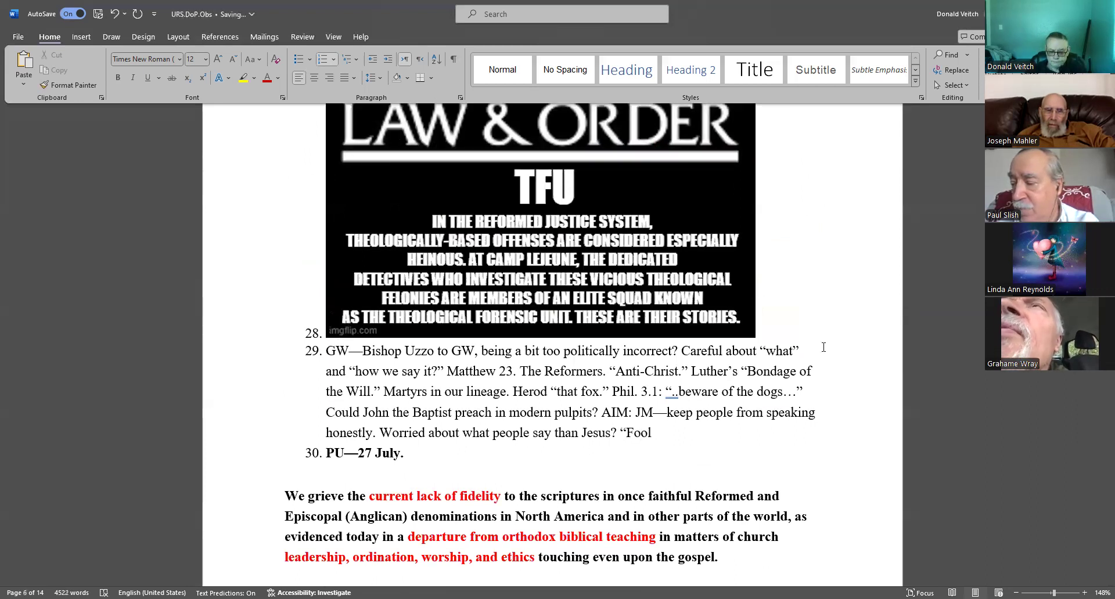
text(" and)
text( "unthi)
text(nking)
text(.")
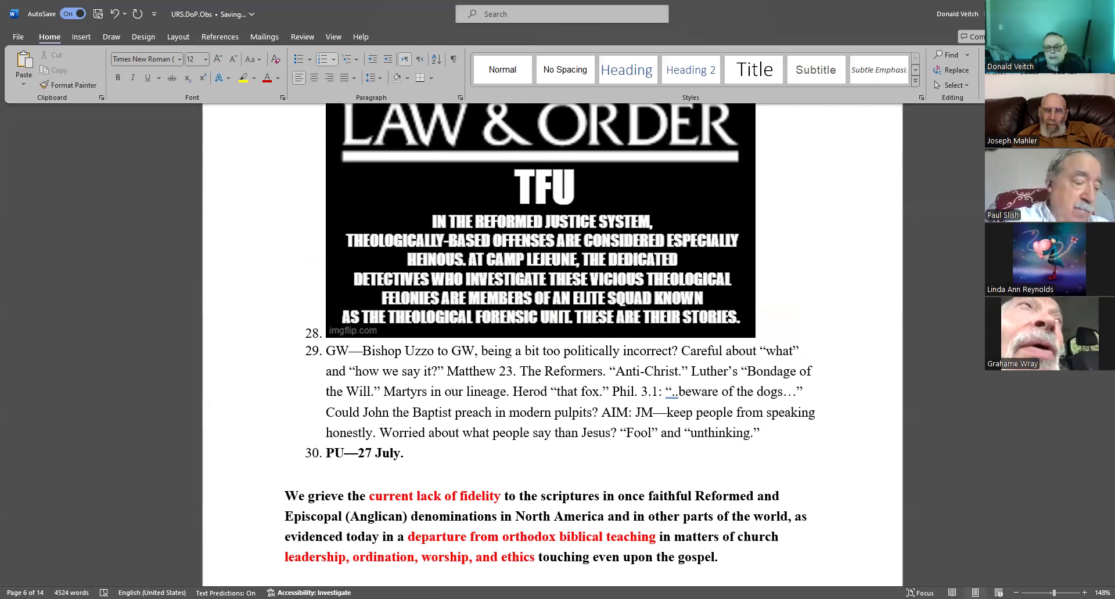
text( Bishops)
End item 29 with '“Fool” and “unthinking.” Bishops—morally deficient.' and start an empty item 30
key(BackSpace)
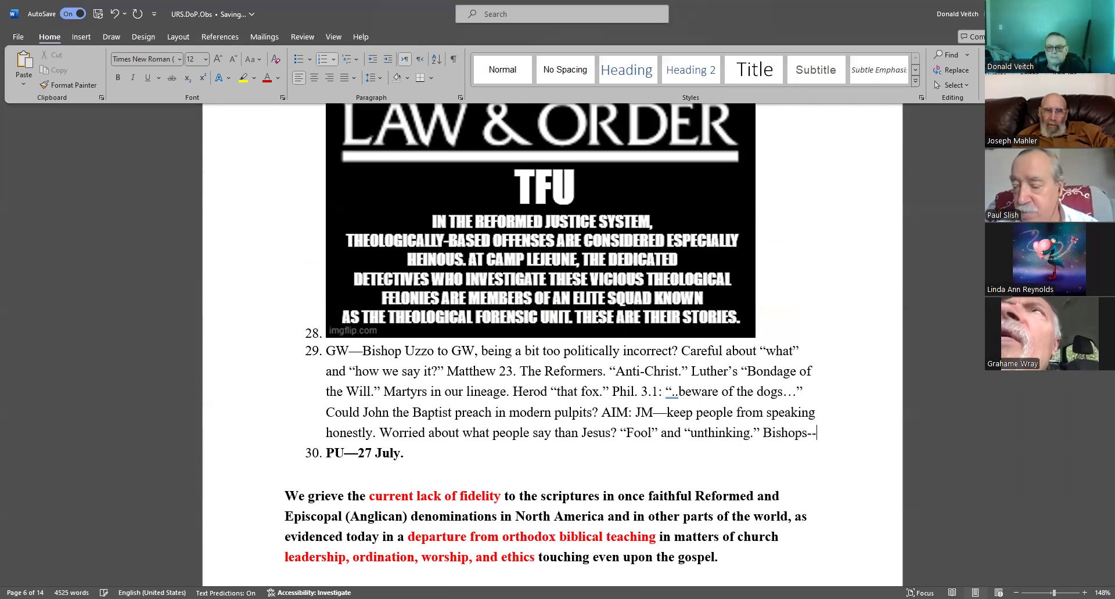
text(morally)
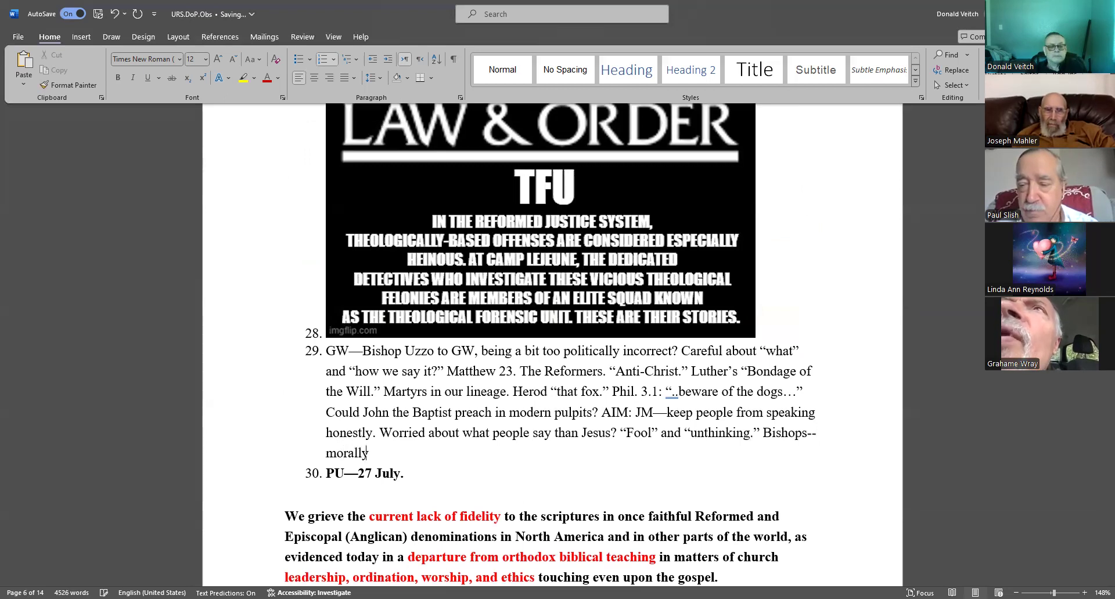
text( deficient.)
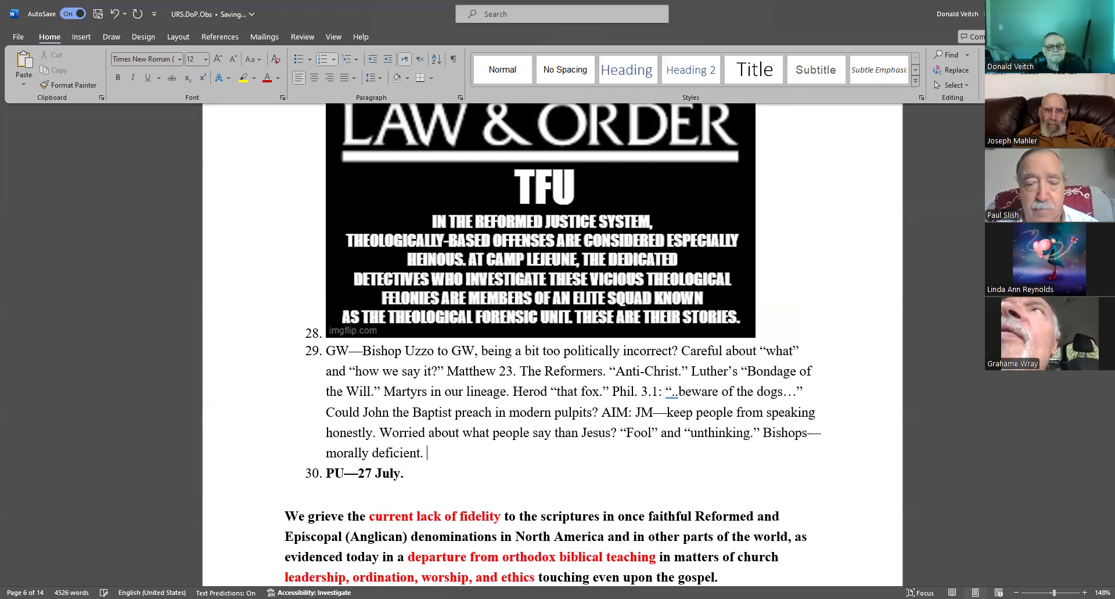
key(Return)
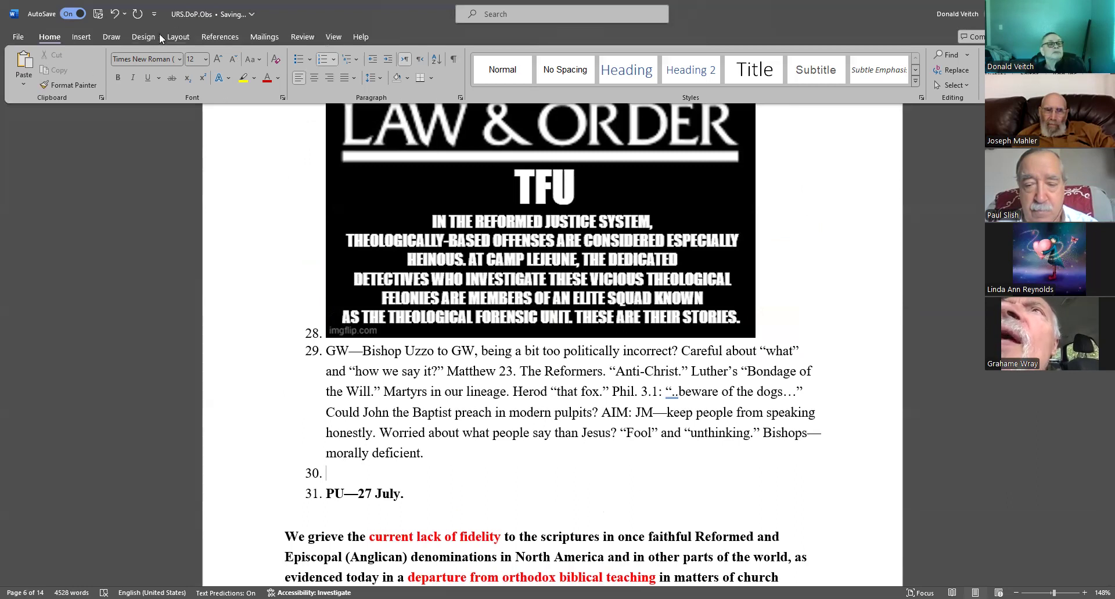
Insert the '15 Reformed Confessions.Baby Bishops' meme picture from this device as item 30
click(79, 39)
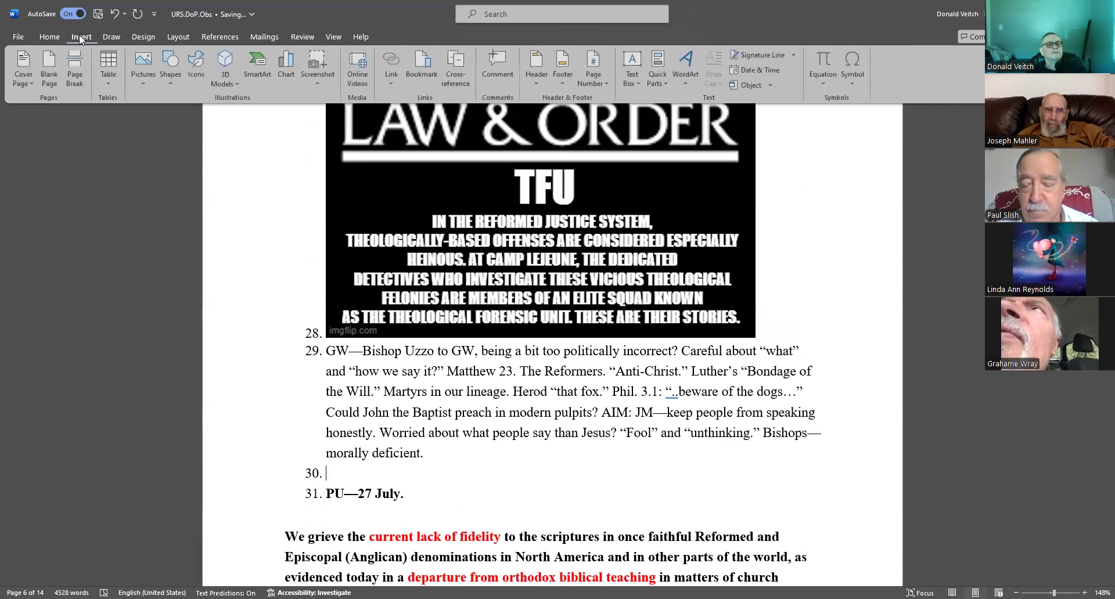
click(143, 63)
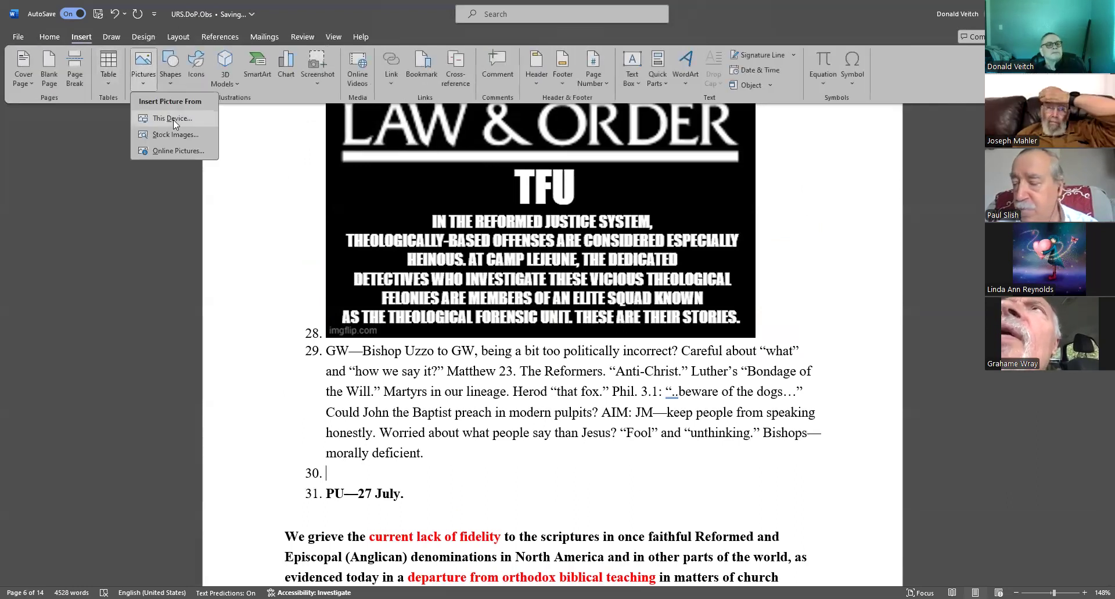
click(173, 118)
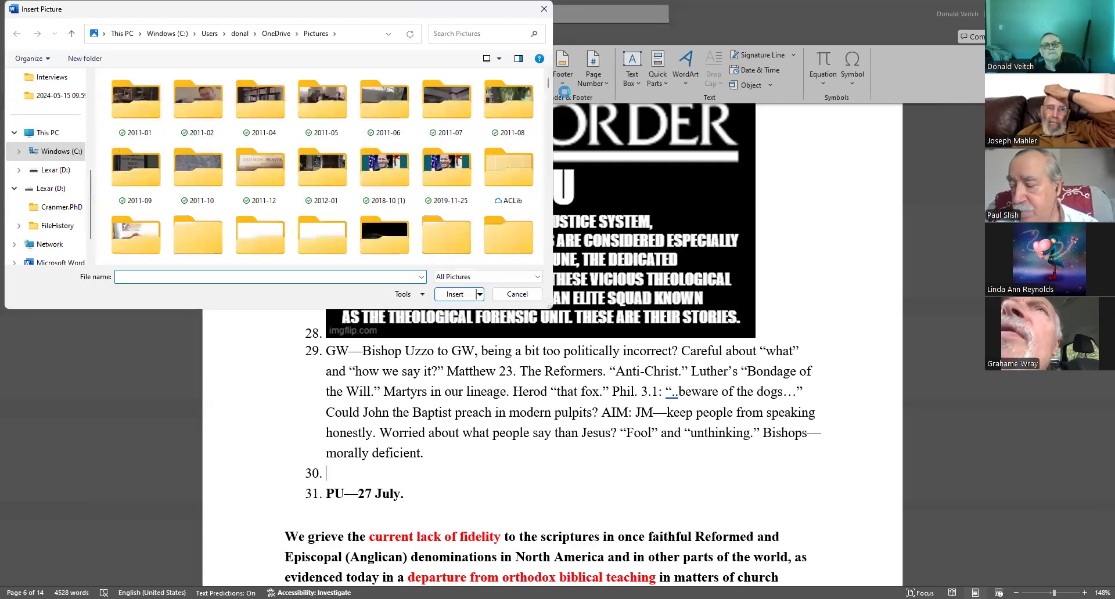
mouse_move(548, 87)
mouse_down()
mouse_move(545, 171)
mouse_move(547, 83)
mouse_up()
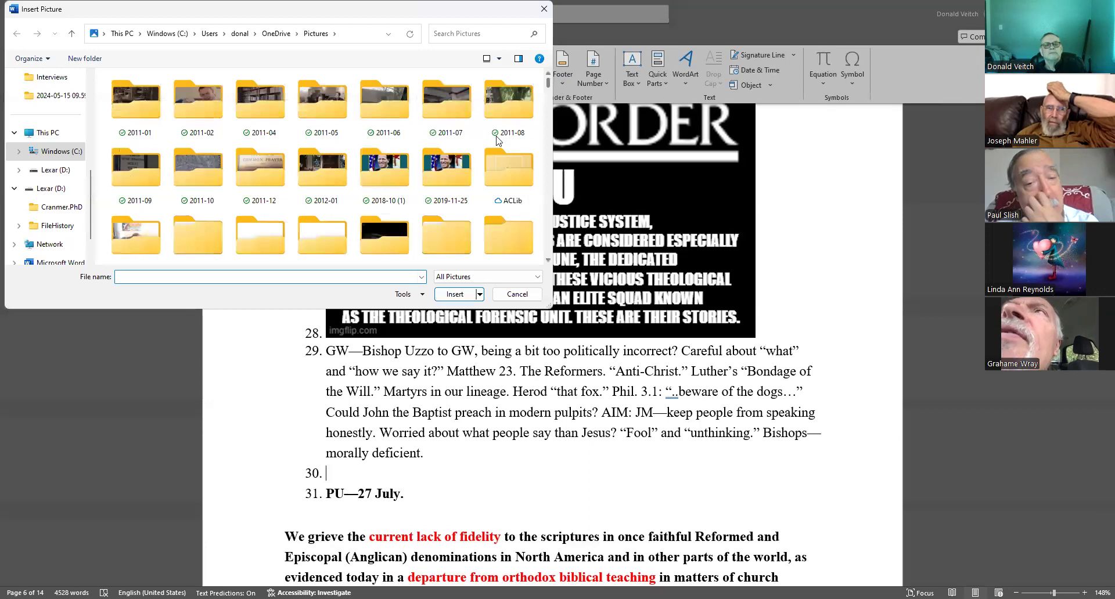
scroll(387, 212, down, 3)
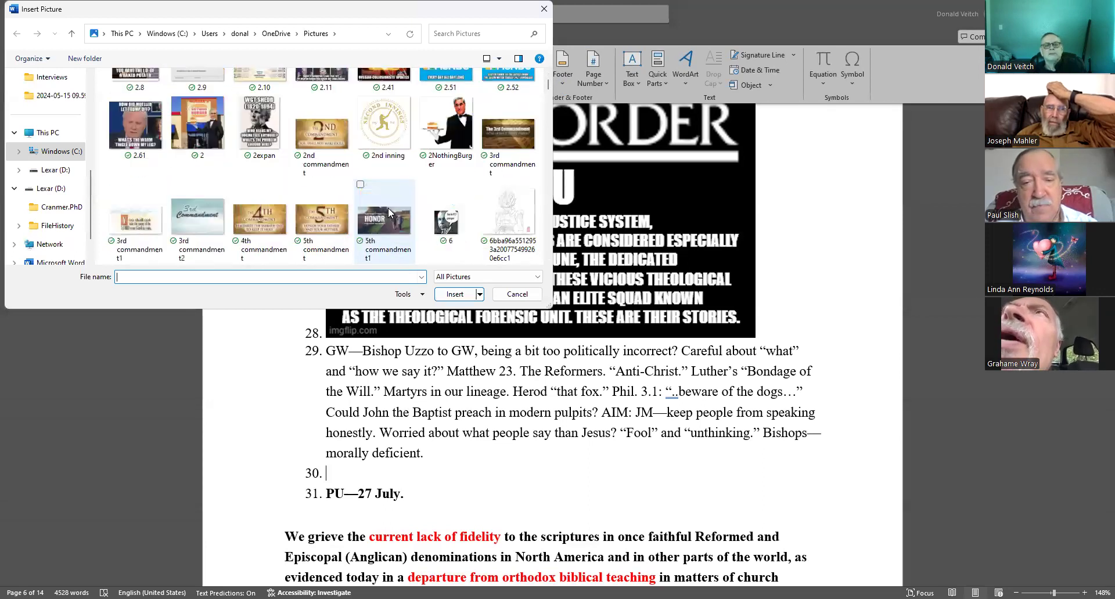
scroll(389, 212, up, 2)
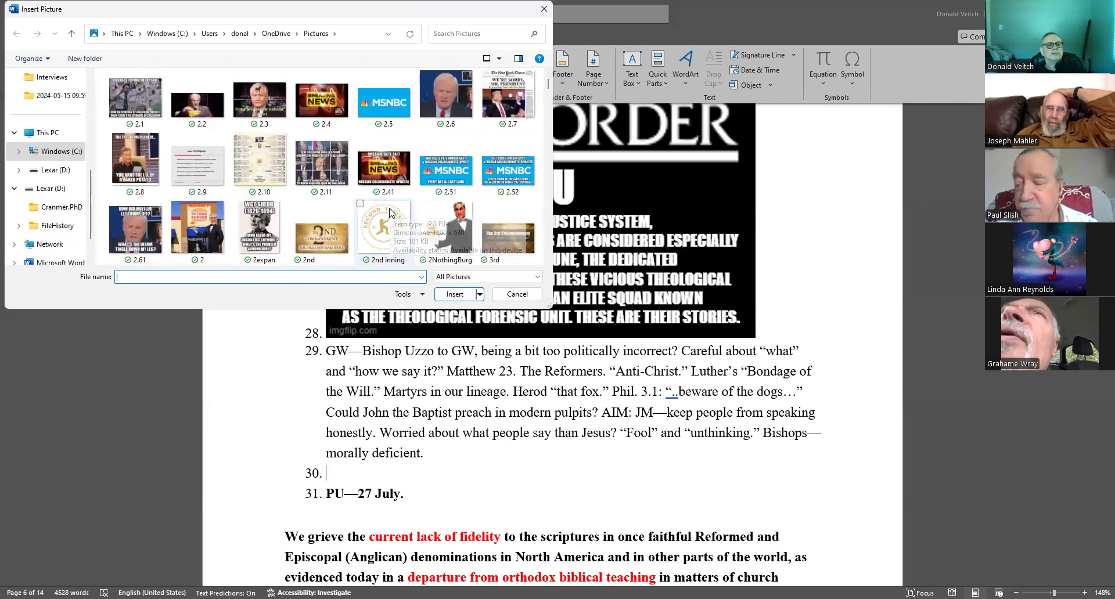
scroll(389, 211, up, 3)
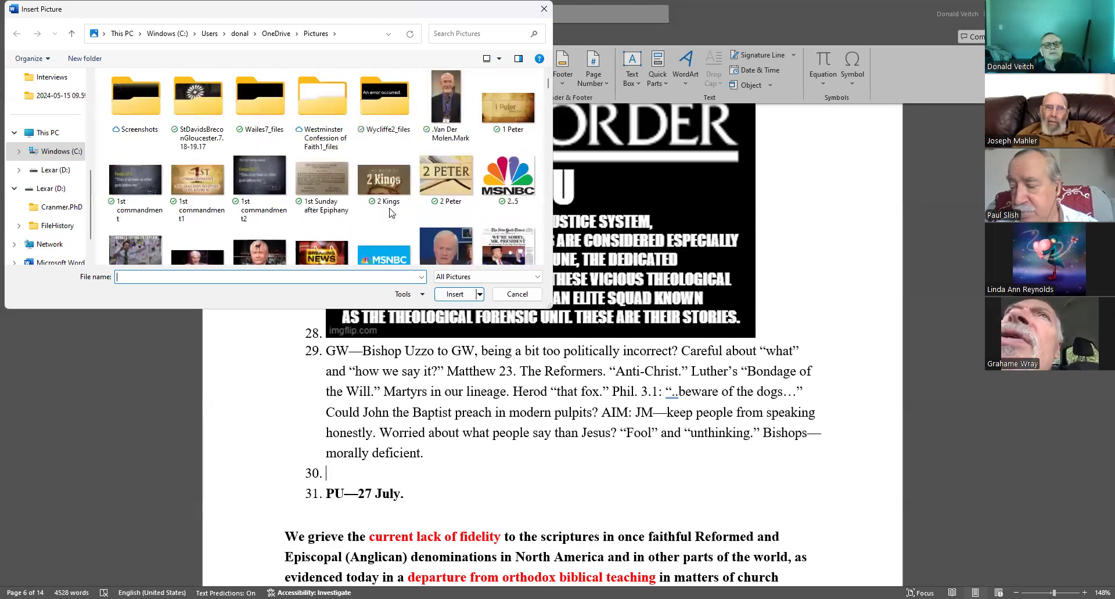
scroll(389, 212, down, 1)
scroll(390, 212, down, 4)
scroll(389, 211, down, 1)
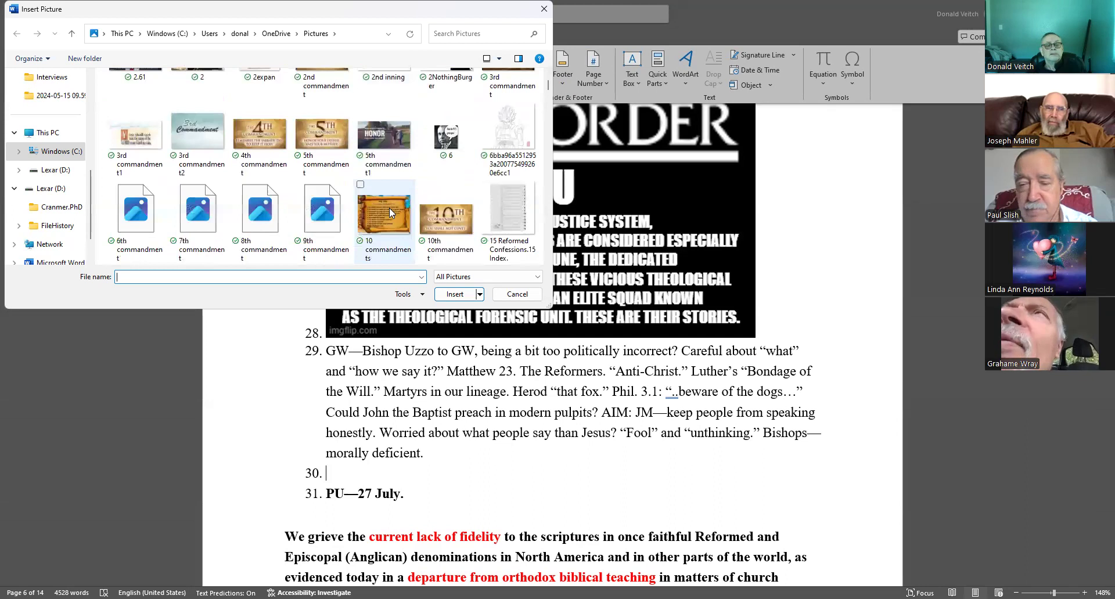
scroll(390, 210, down, 2)
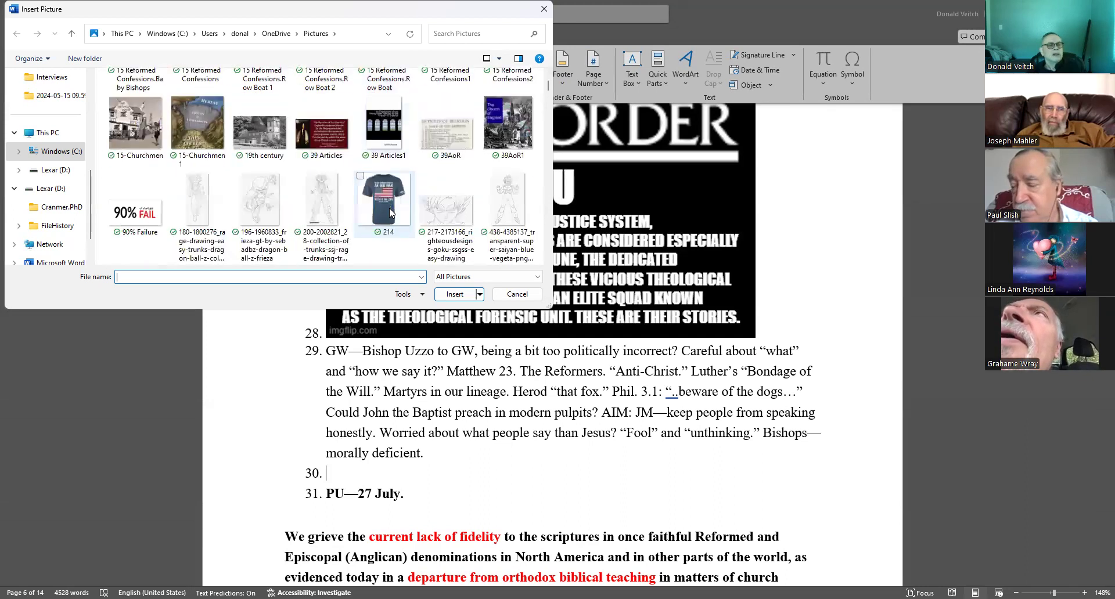
scroll(389, 211, up, 1)
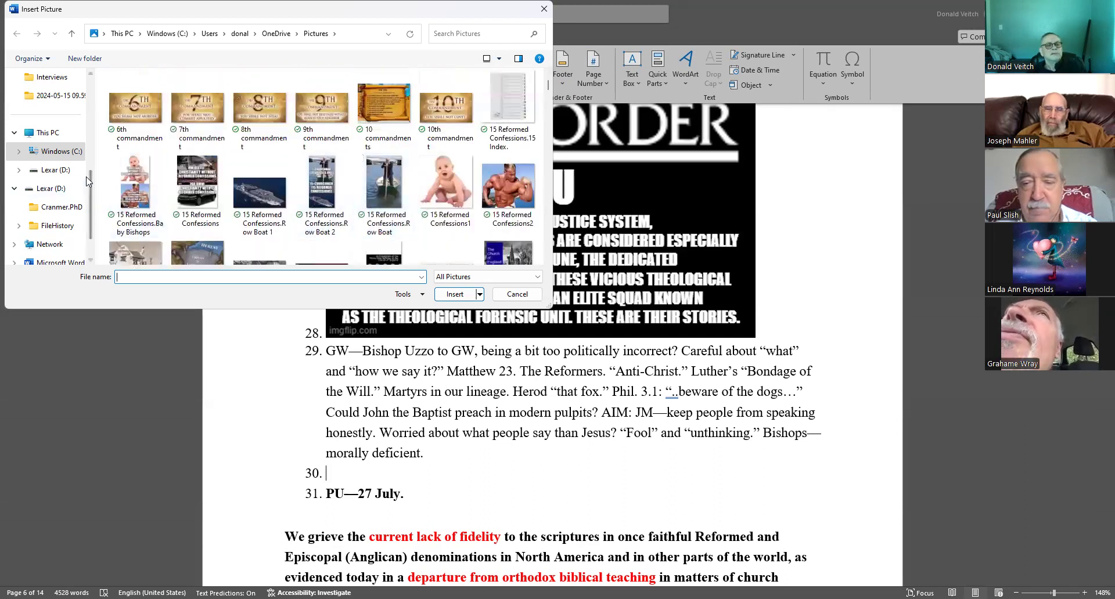
click(138, 171)
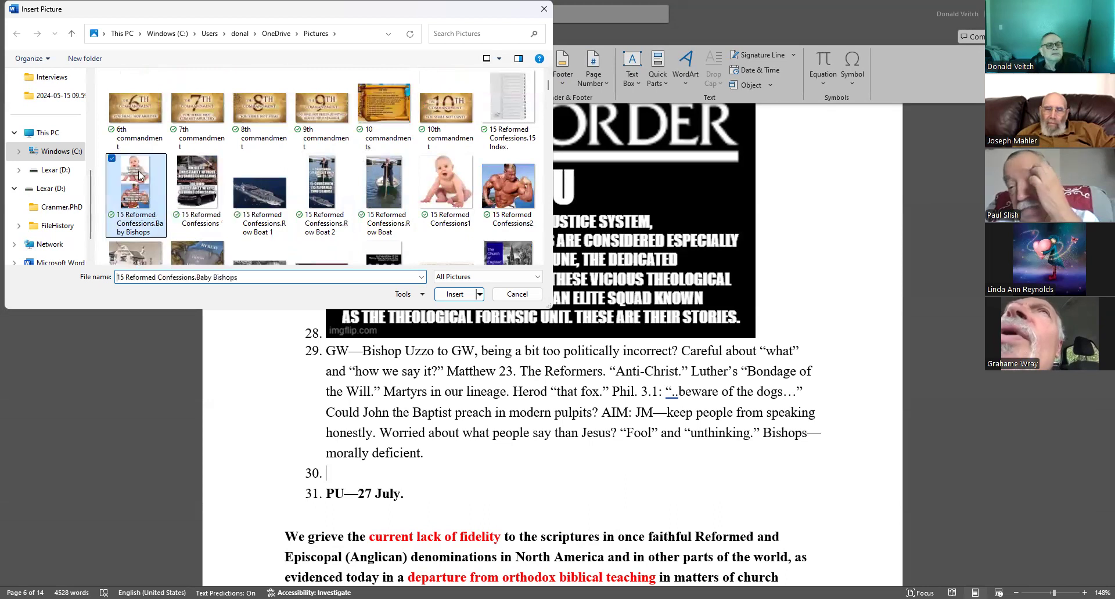
click(460, 300)
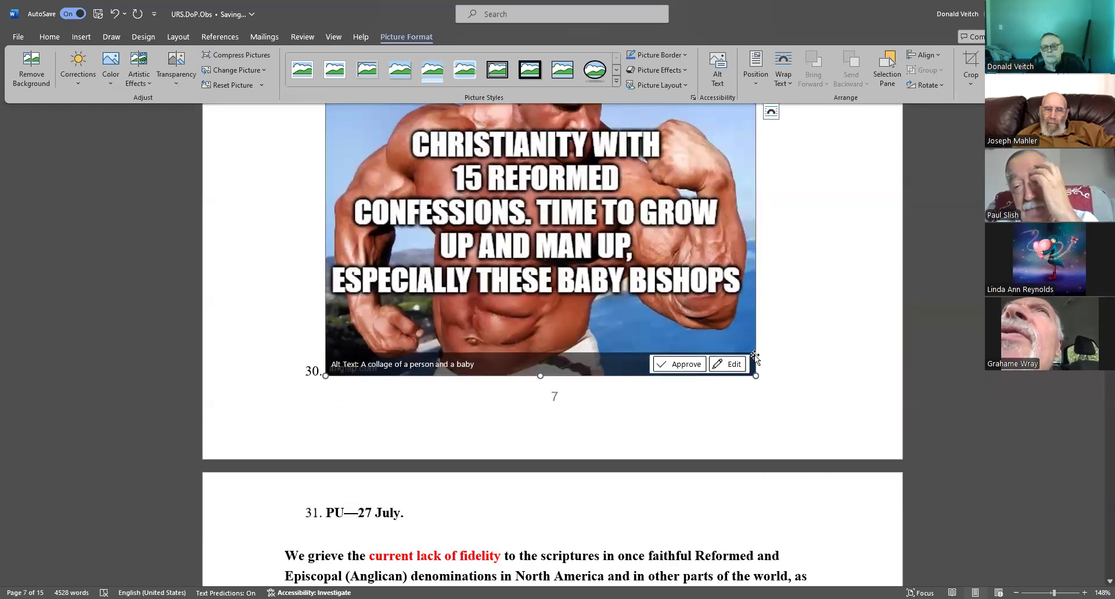
click(771, 374)
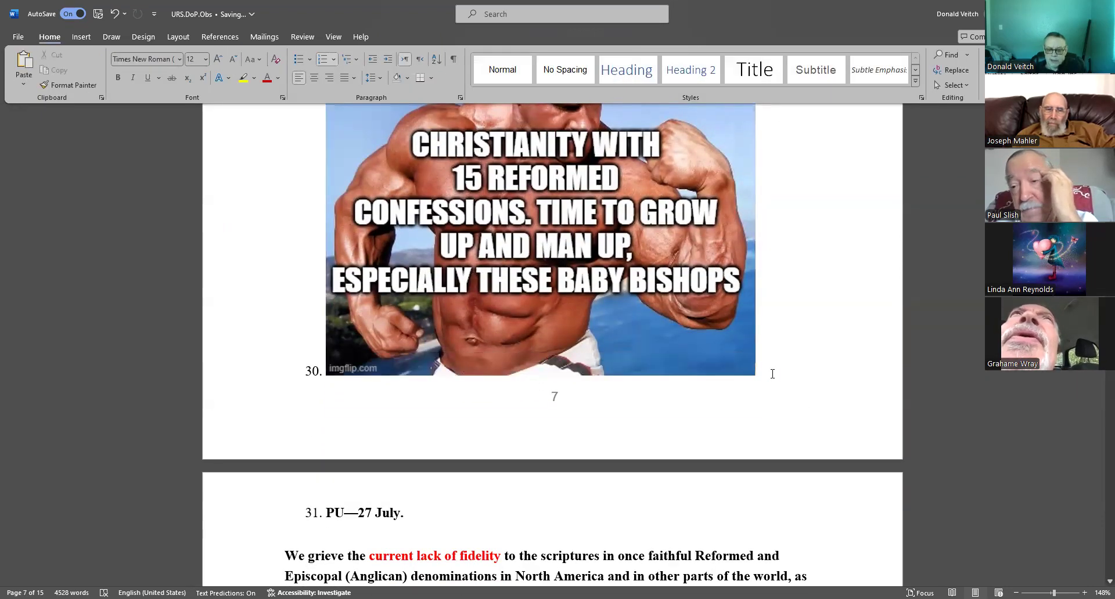
Start item 31 and insert the 'Zero-Hat' meme picture from this device, pushing PU—27 July to item 32
key(Return)
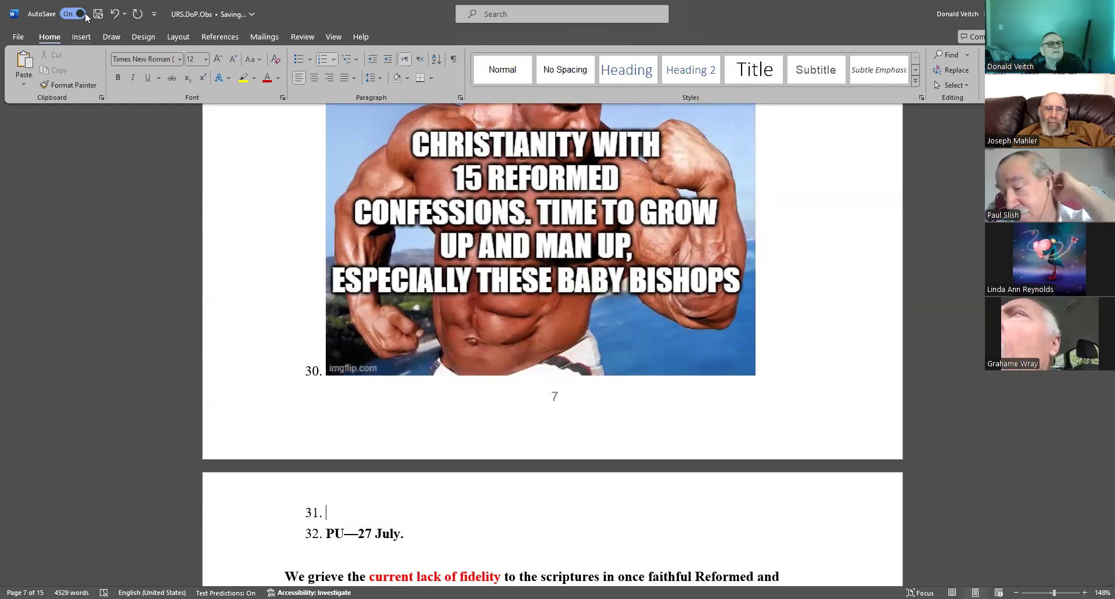
click(81, 36)
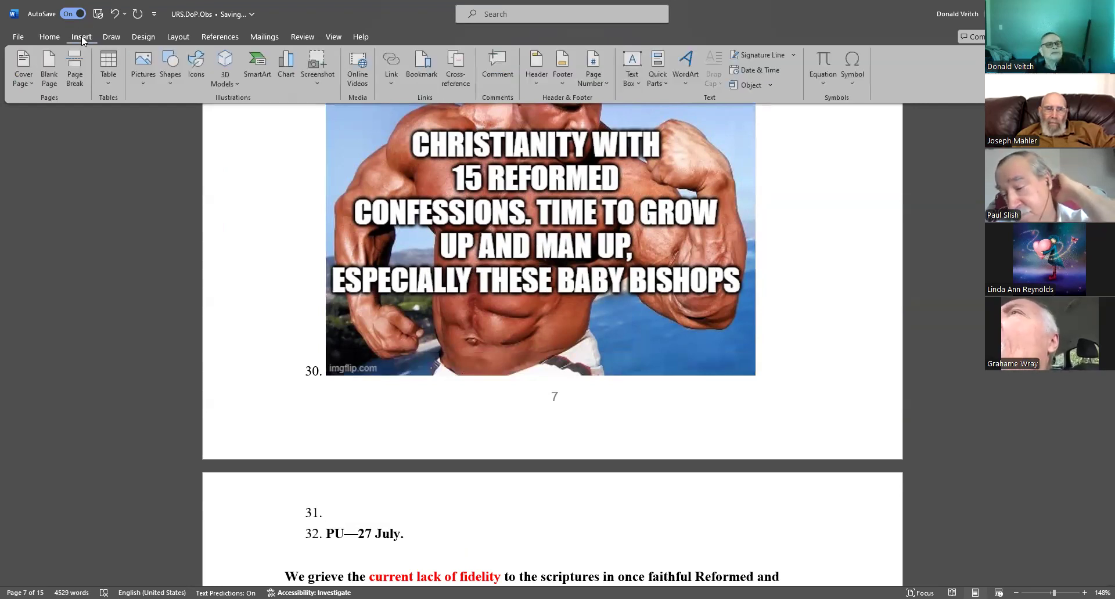
click(143, 70)
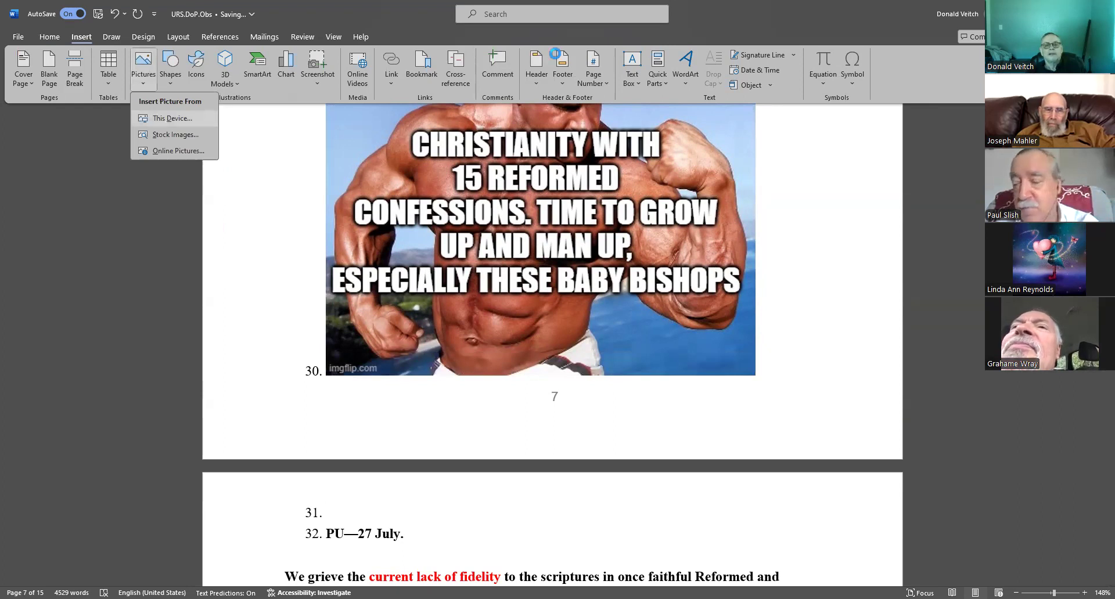
drag(549, 80, 551, 244)
scroll(437, 189, down, 3)
scroll(436, 188, down, 3)
scroll(436, 190, down, 3)
scroll(436, 188, down, 3)
scroll(437, 189, down, 3)
scroll(437, 190, down, 3)
scroll(437, 188, down, 3)
scroll(436, 189, down, 3)
scroll(437, 189, down, 3)
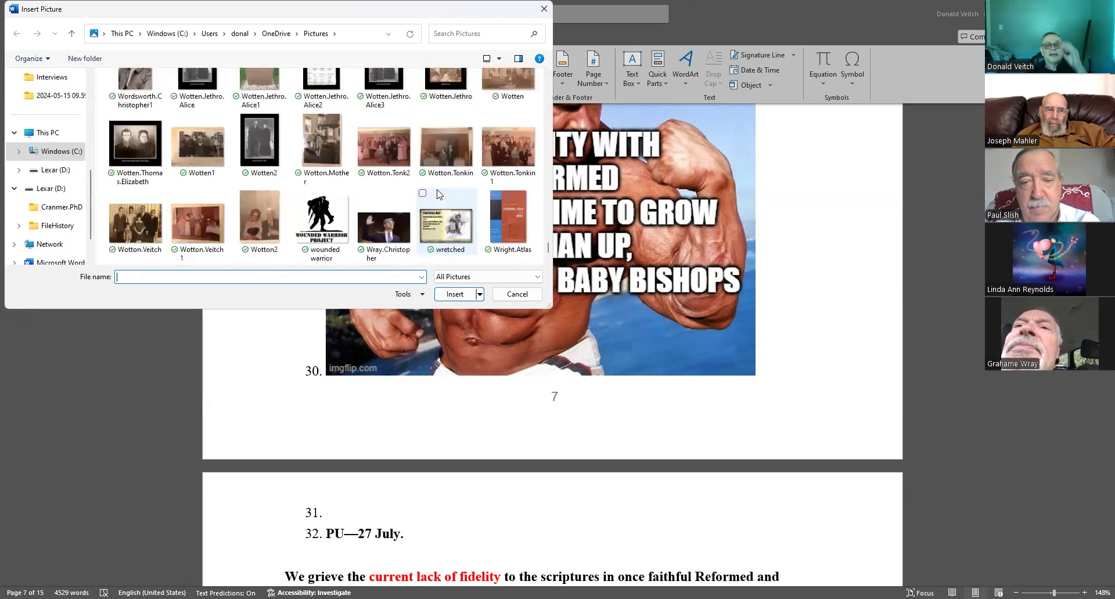
scroll(437, 189, down, 3)
scroll(437, 189, down, 3)
scroll(437, 194, down, 3)
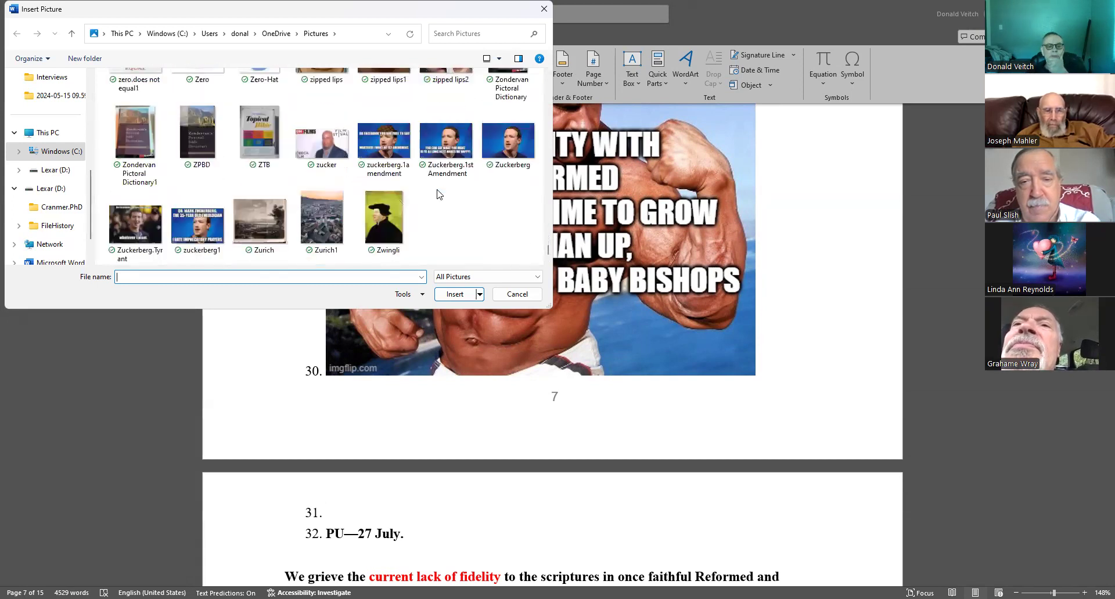
scroll(439, 197, up, 2)
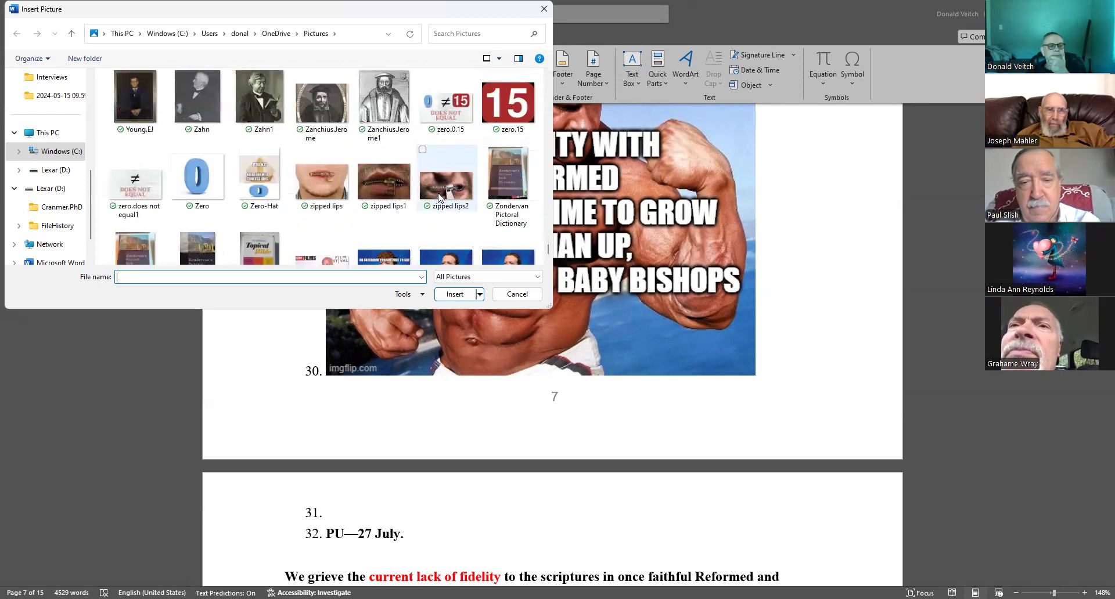
click(262, 172)
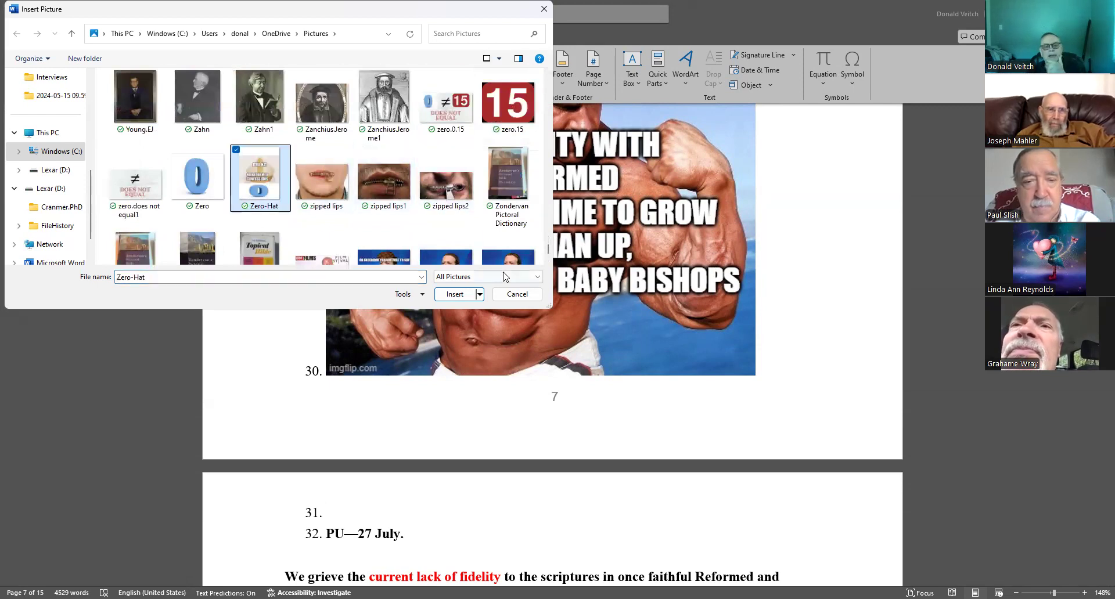
click(447, 297)
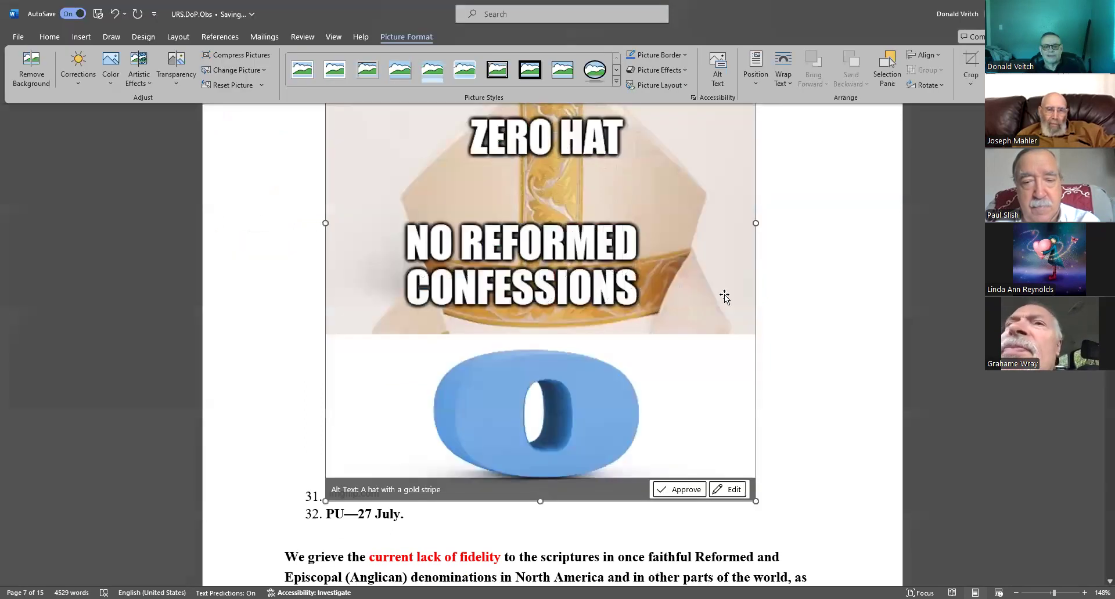
scroll(724, 294, down, 1)
scroll(610, 245, down, 3)
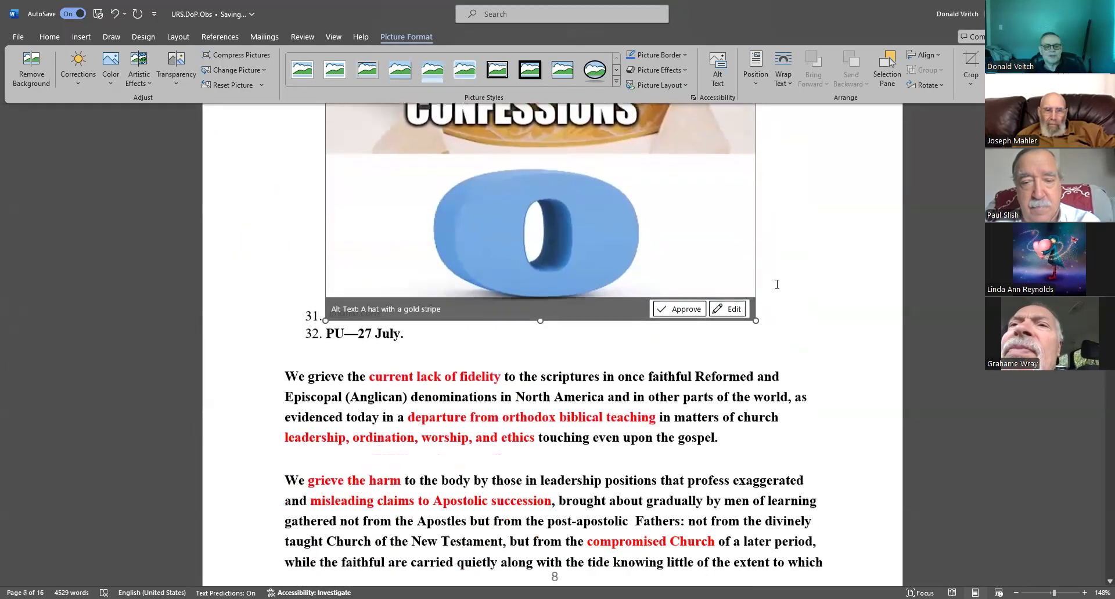
scroll(488, 183, down, 2)
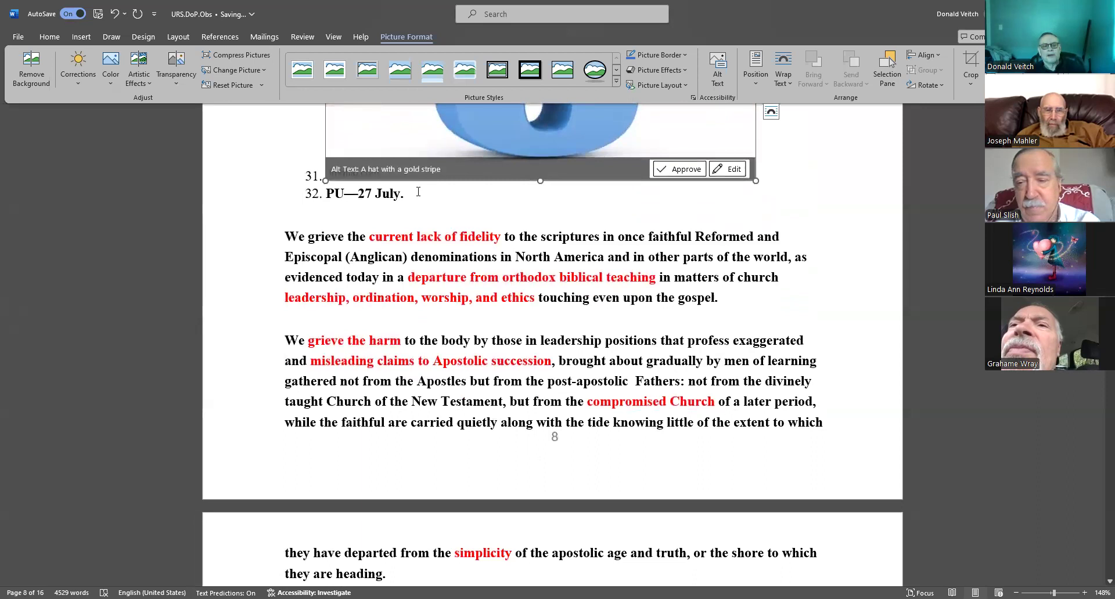
Return to the text after item 32 and scroll up to page 1's opening prayers
click(418, 192)
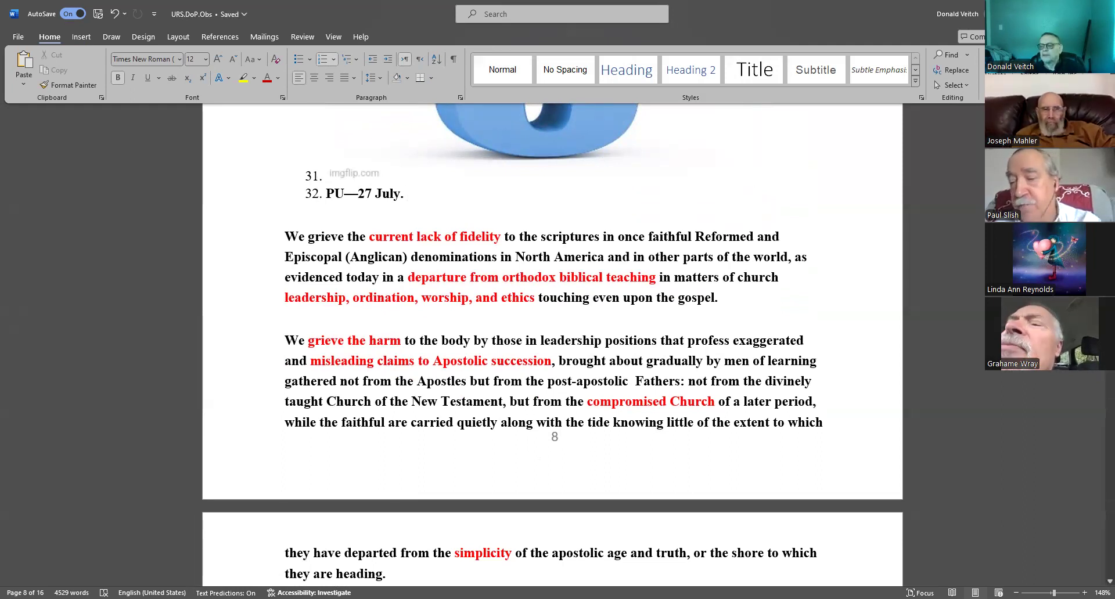
scroll(553, 348, down, 10)
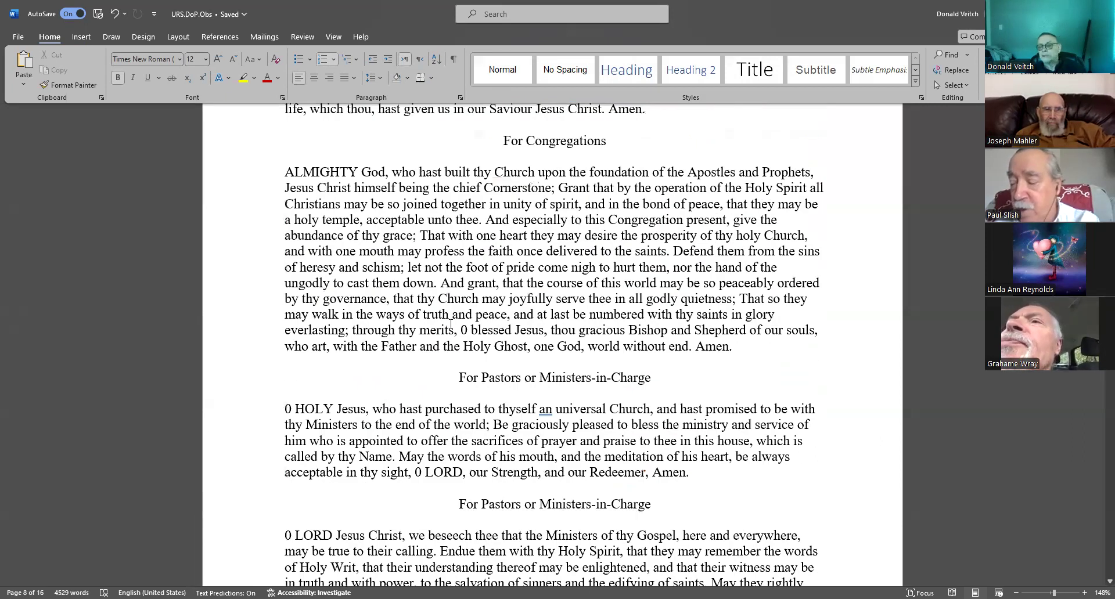
scroll(470, 314, up, 2)
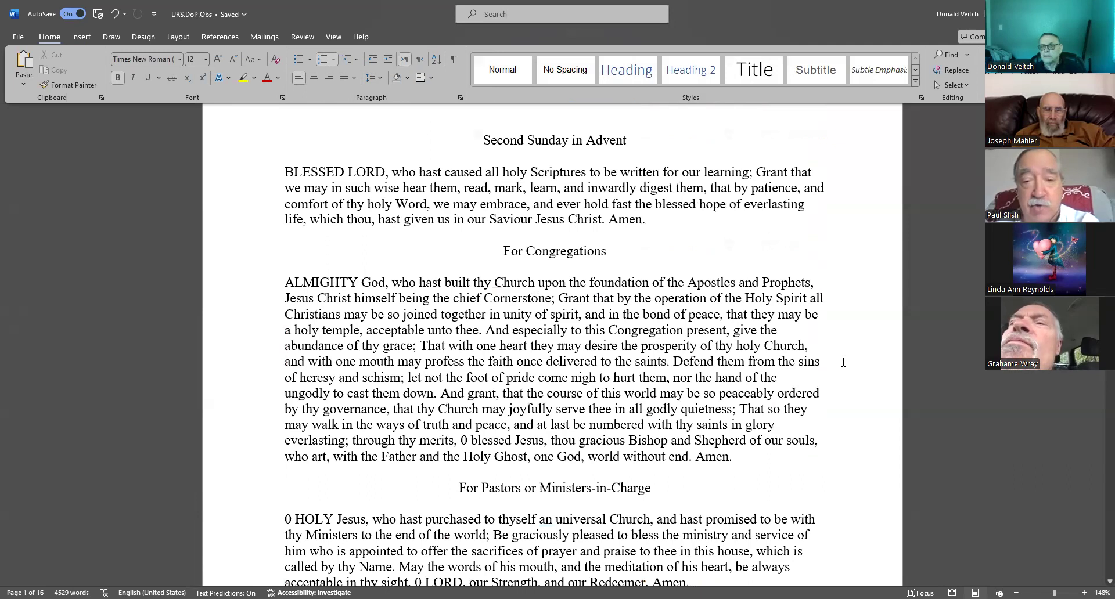
scroll(842, 362, down, 1)
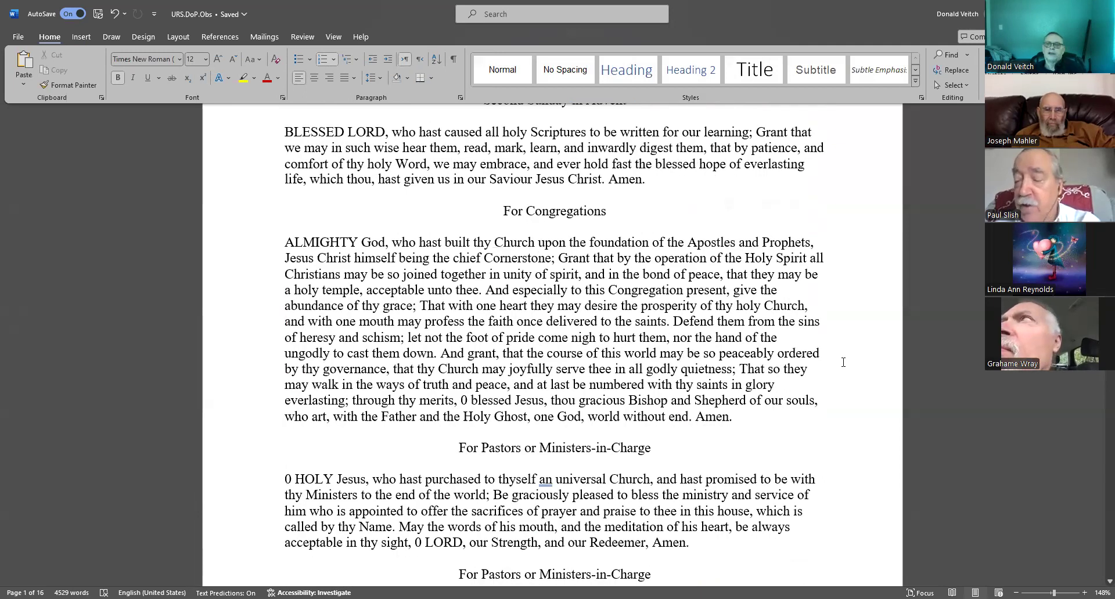